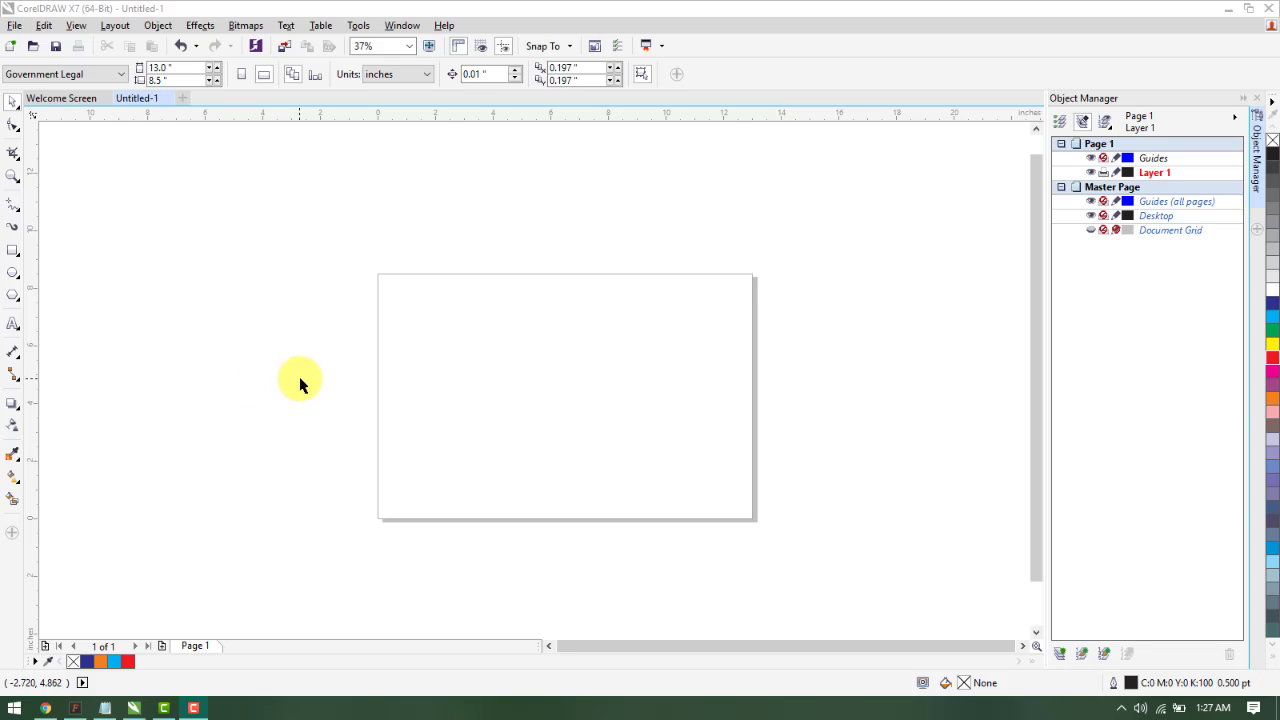
pyautogui.scroll(1, 553, 383)
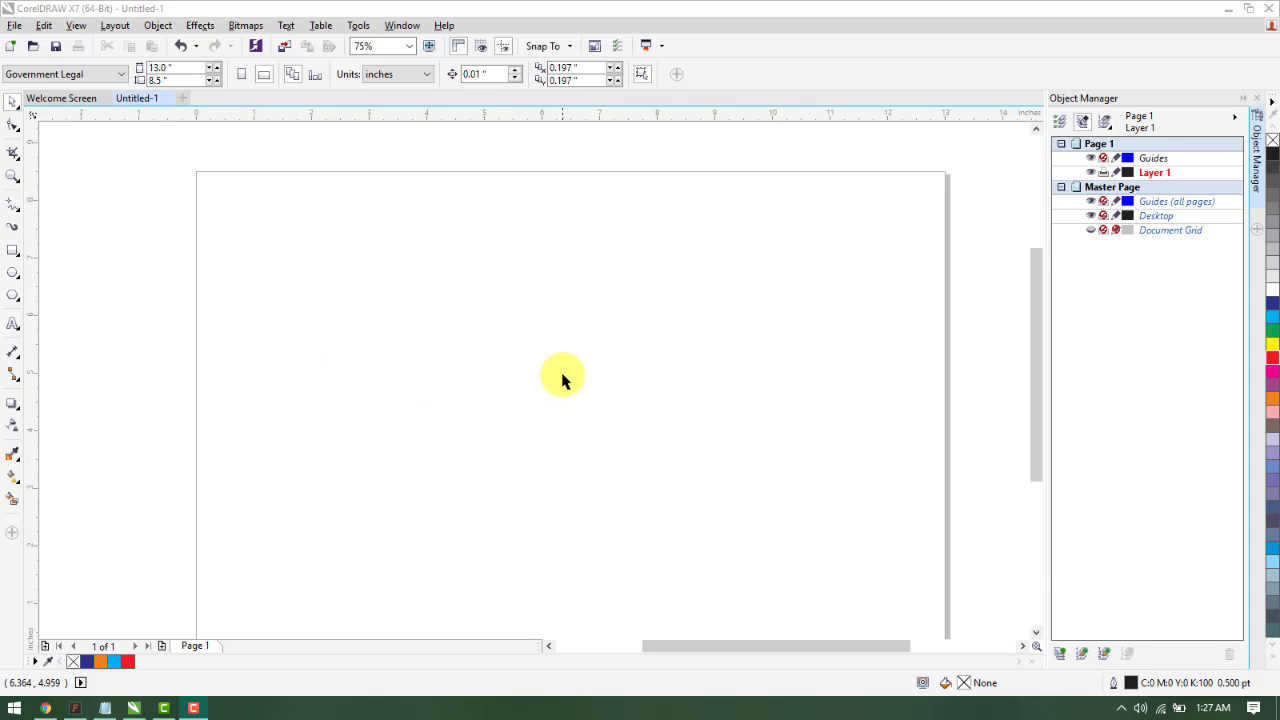
pyautogui.scroll(-1, 563, 377)
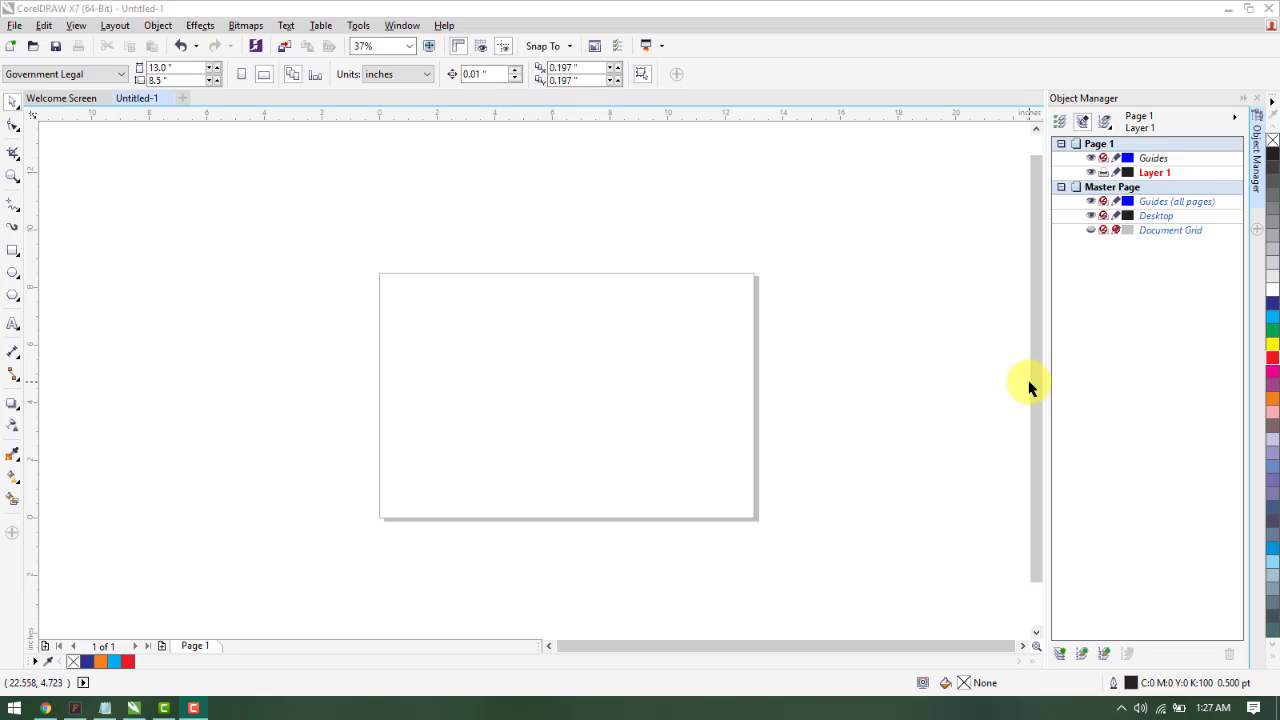
pyautogui.moveTo(1029, 382); pyautogui.dragTo(926, 372)
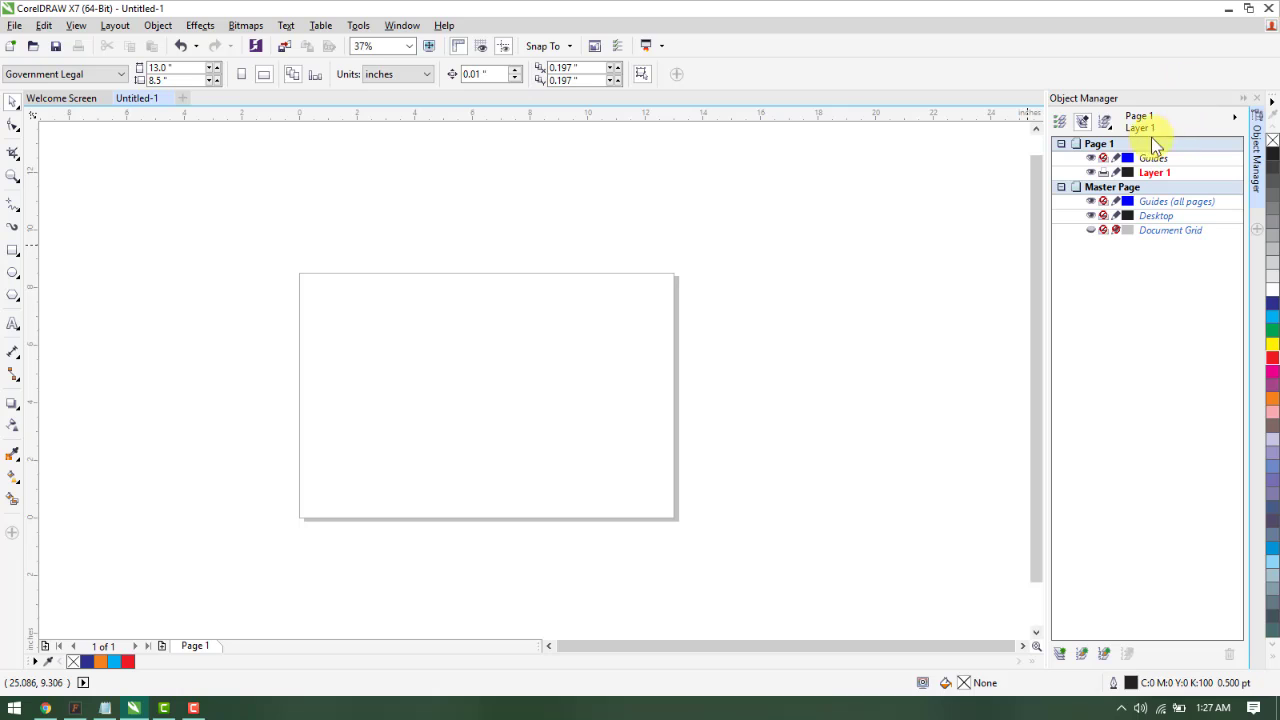
# Close the Object Manager docker and open it again
pyautogui.click(1257, 100)
pyautogui.click(948, 248)
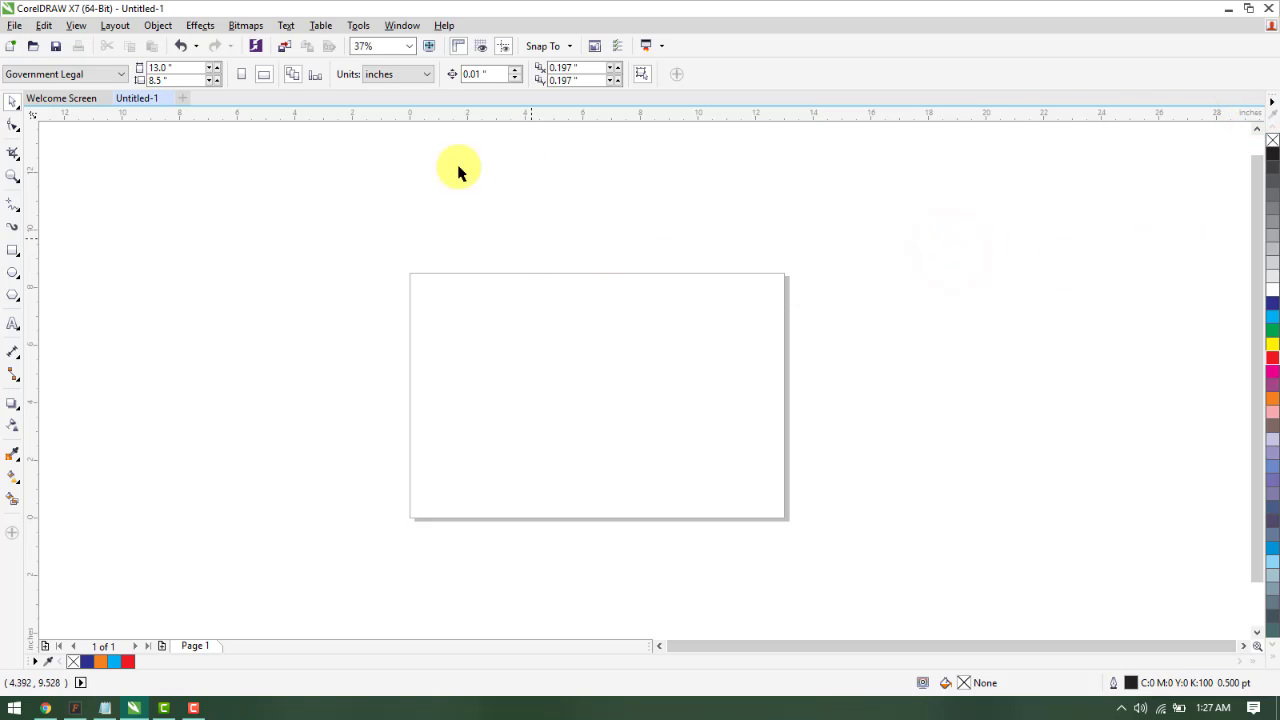
pyautogui.click(402, 25)
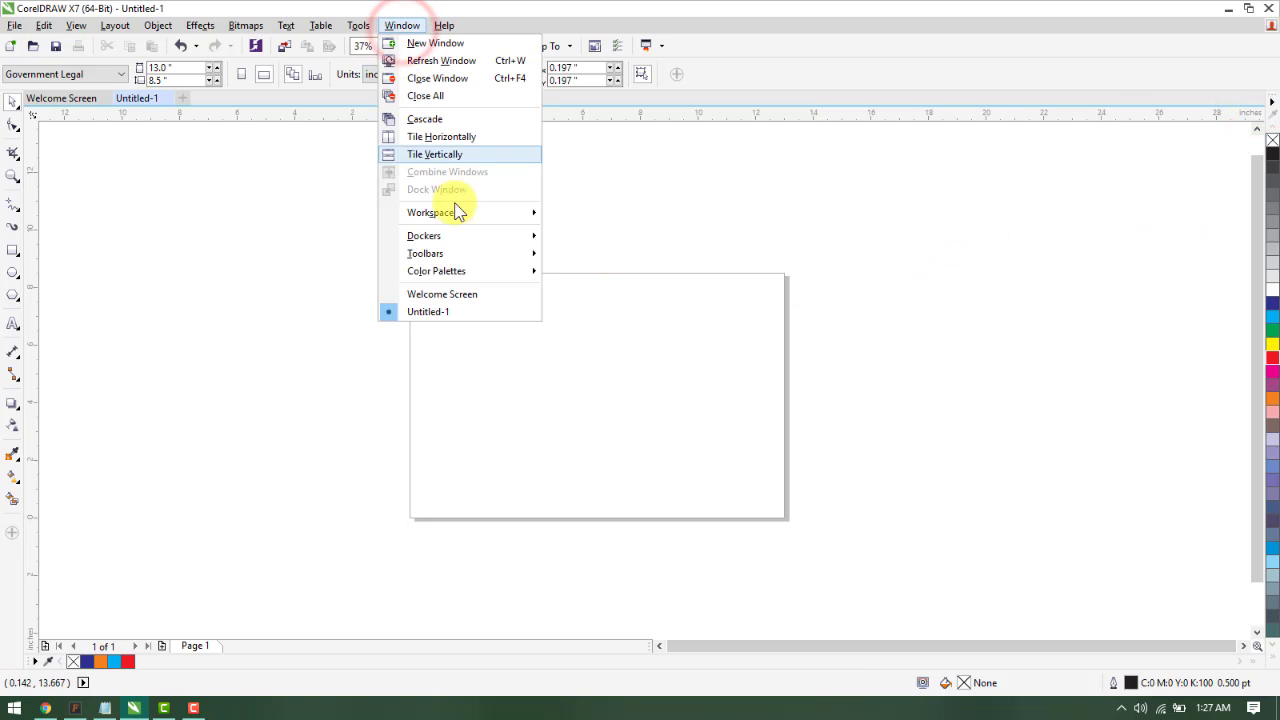
pyautogui.click(466, 236)
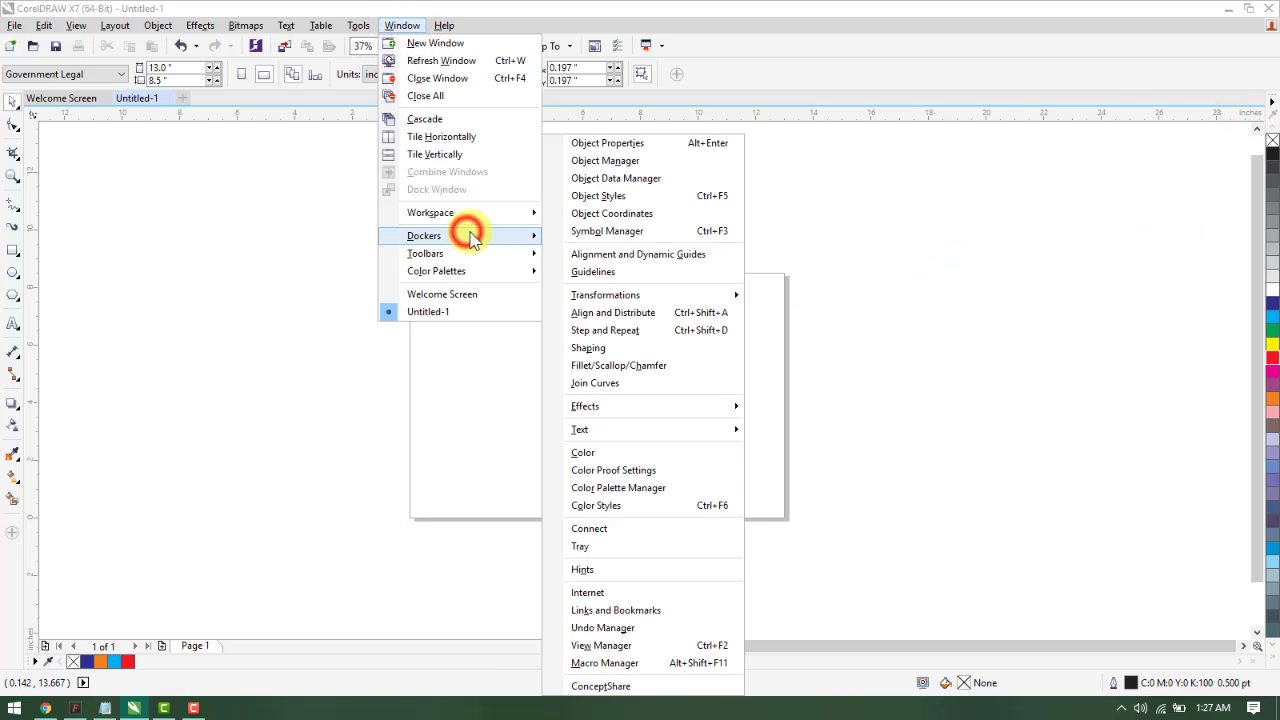
pyautogui.click(661, 162)
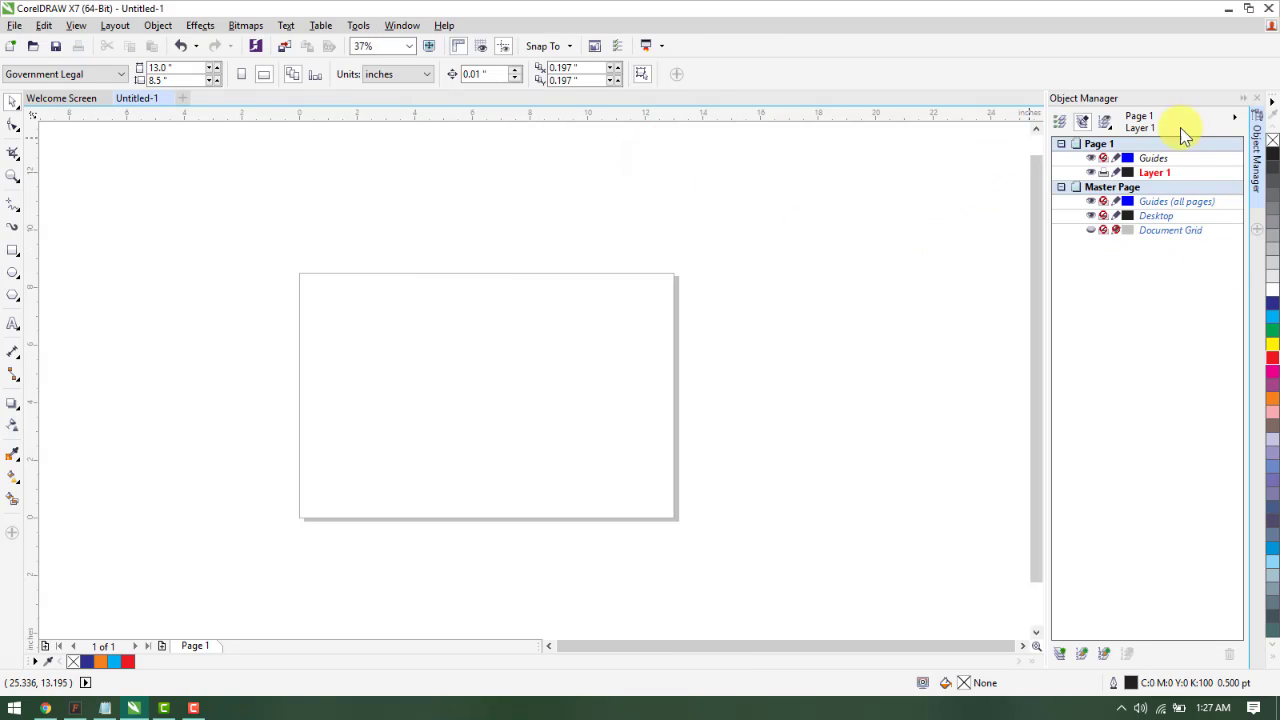
pyautogui.click(676, 323)
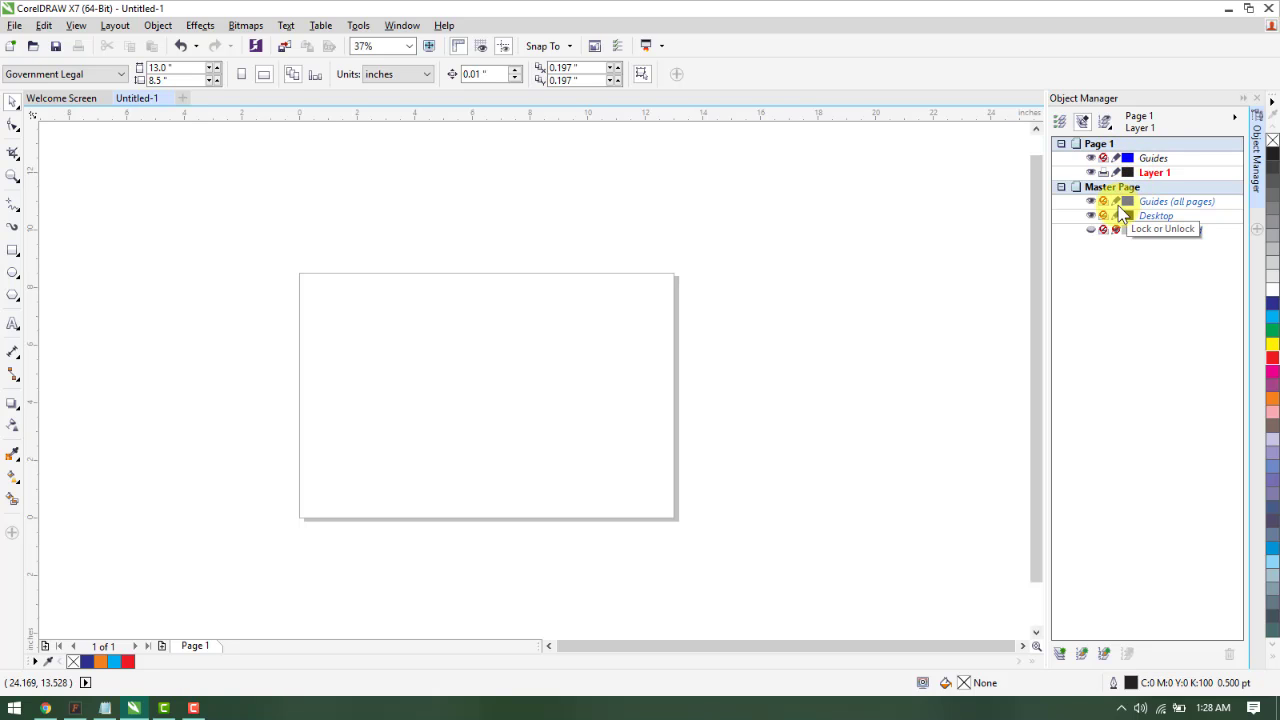
pyautogui.click(834, 259)
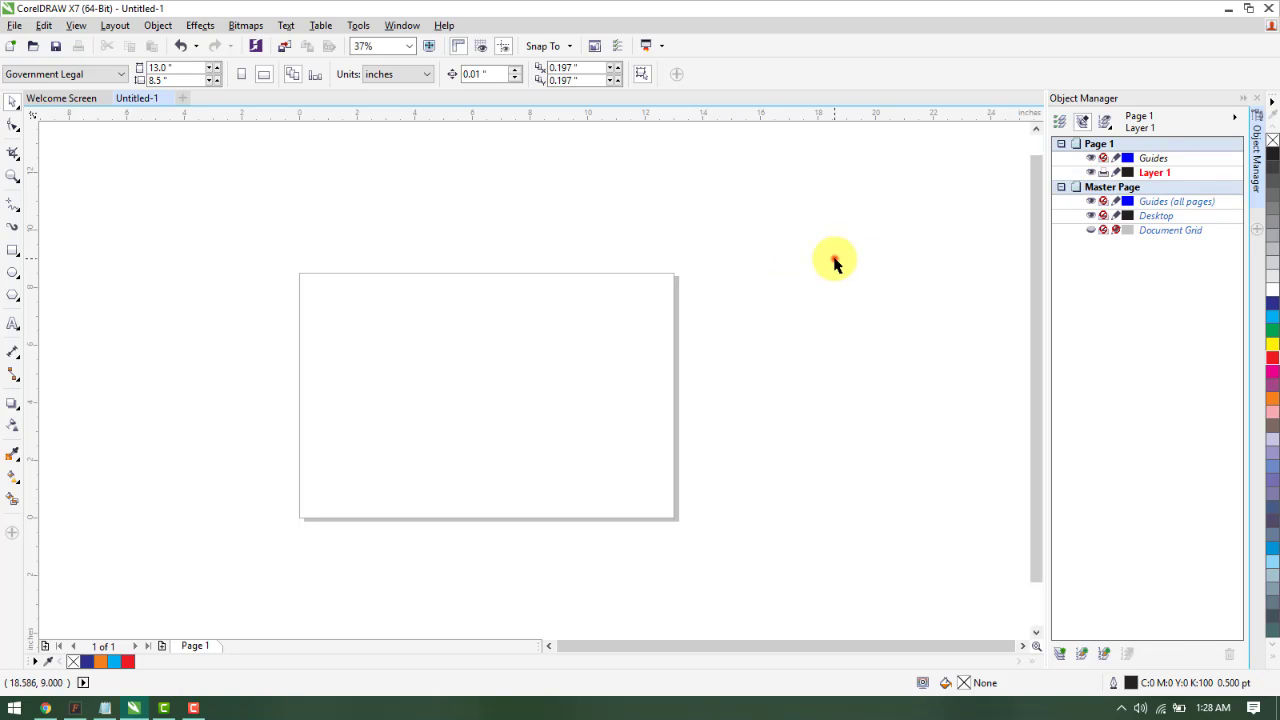
# Draw a square about 3.42 inches wide in the left half of the page and fill it with cyan
pyautogui.click(10, 255)
pyautogui.moveTo(346, 318); pyautogui.dragTo(445, 416)
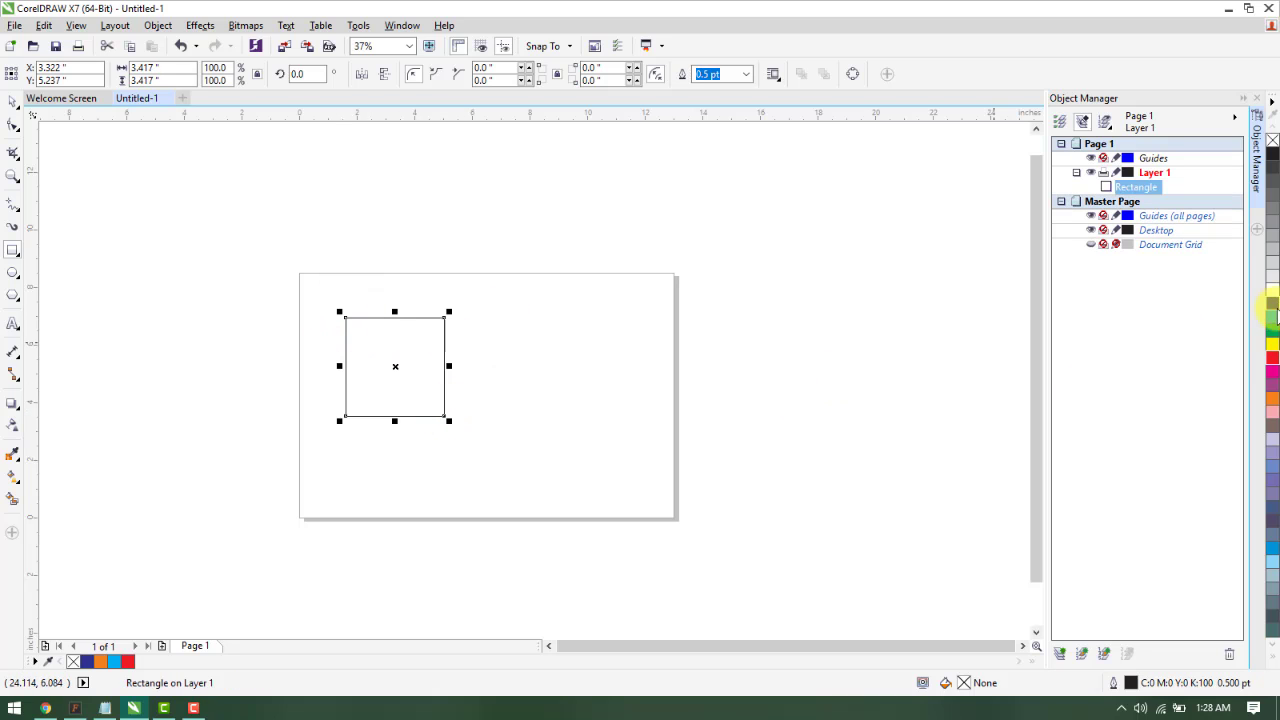
pyautogui.click(1272, 316)
# Draw a circle about 4.06 inches in diameter to the right of the square, fill it with red and deselect it
pyautogui.click(11, 274)
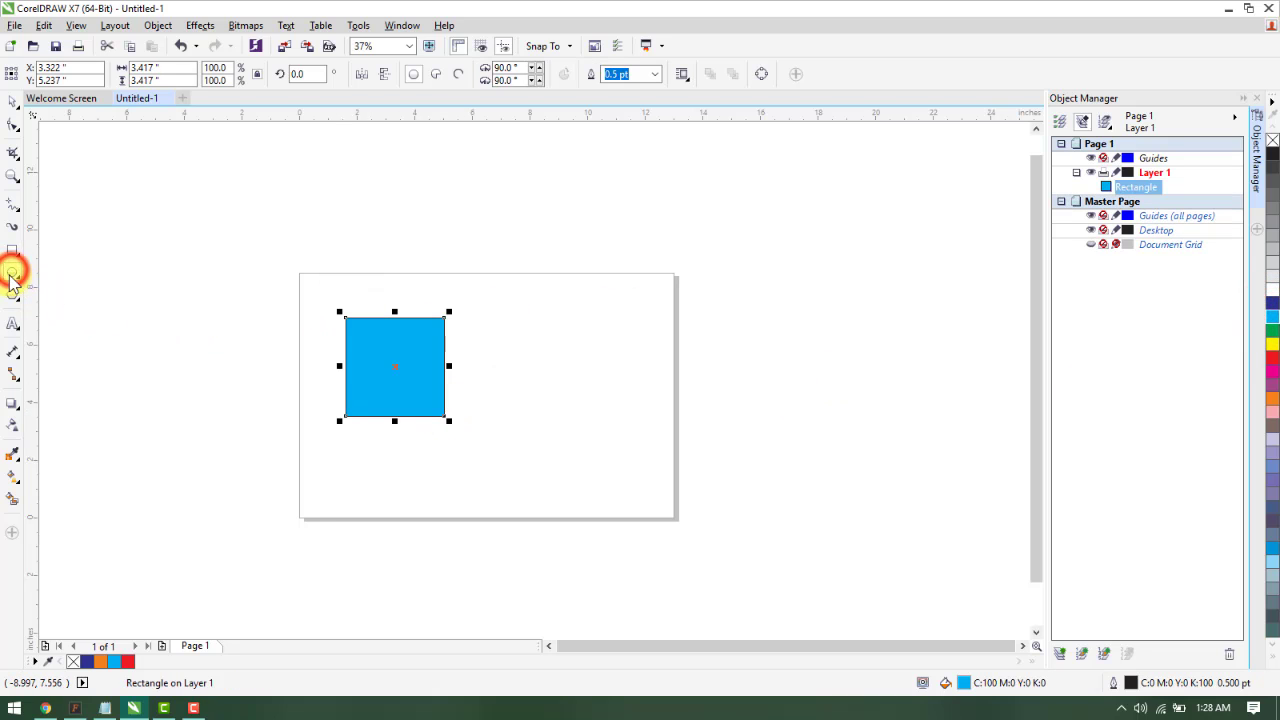
pyautogui.moveTo(491, 355); pyautogui.dragTo(609, 463)
pyautogui.click(1272, 357)
pyautogui.scroll(2, 491, 357)
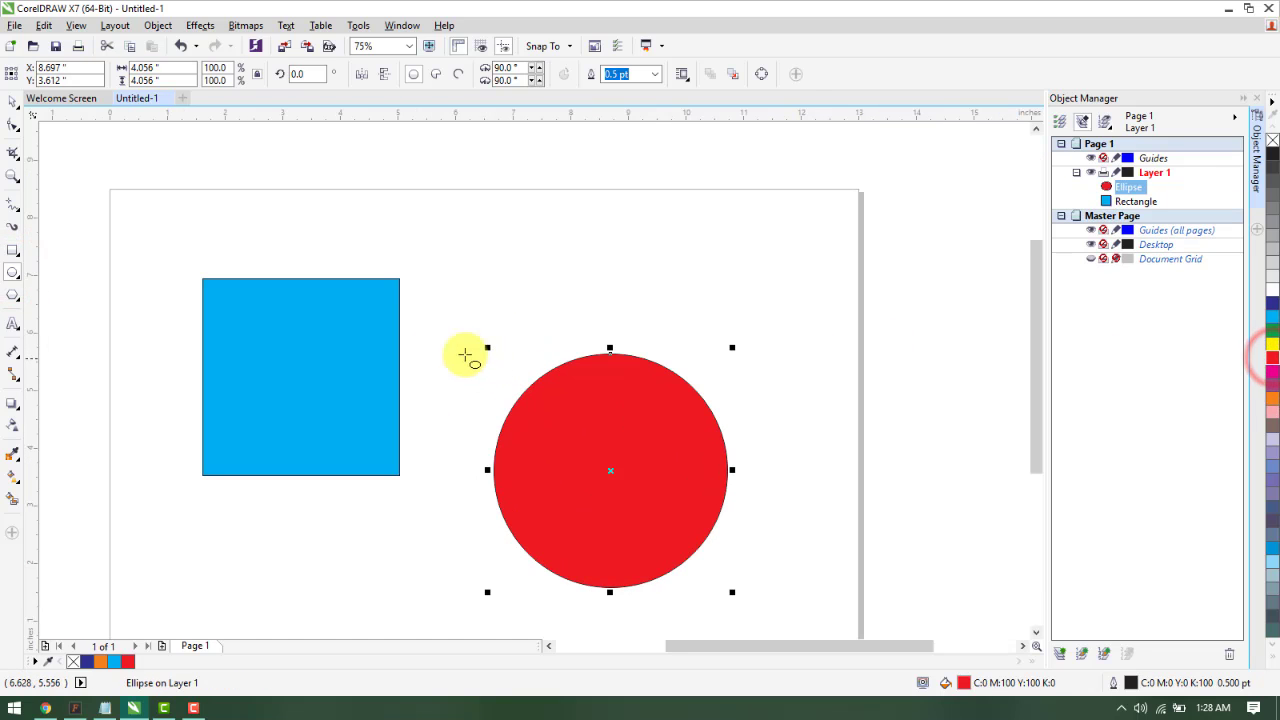
pyautogui.click(627, 290)
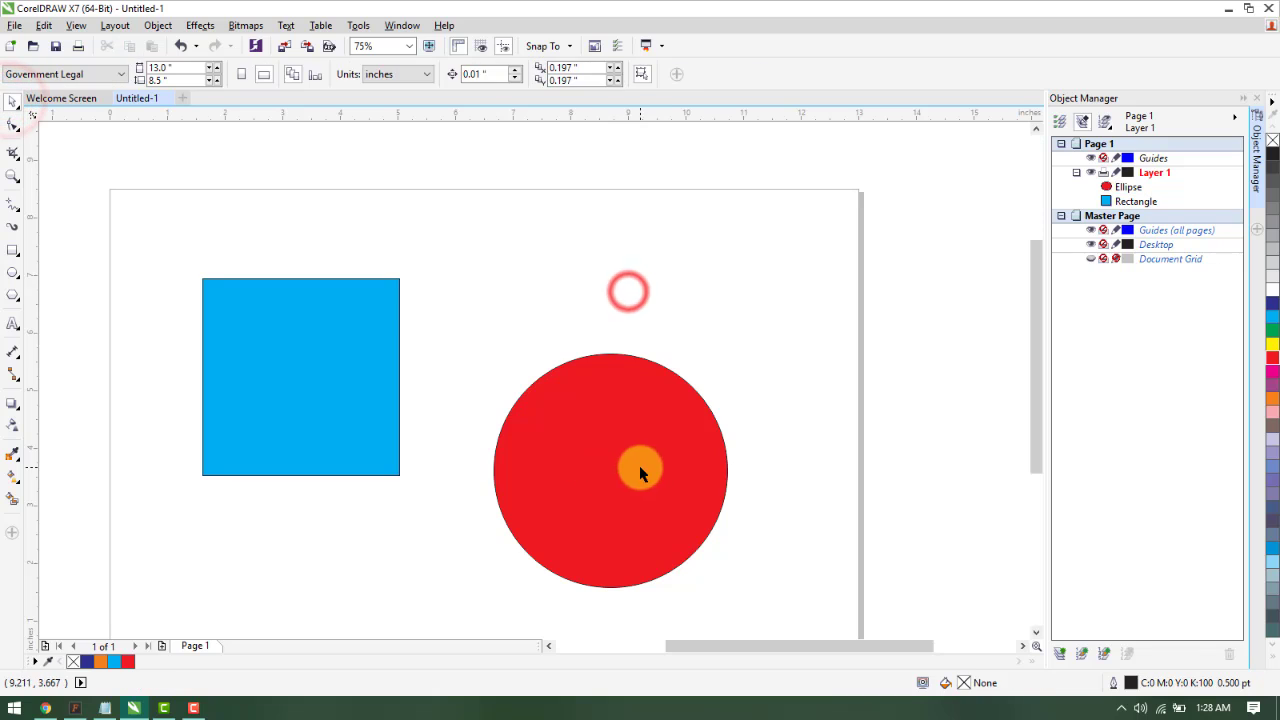
# Select the ellipse and the rectangle in turn in the Object Manager to identify them, and clear the selection
pyautogui.click(1124, 188)
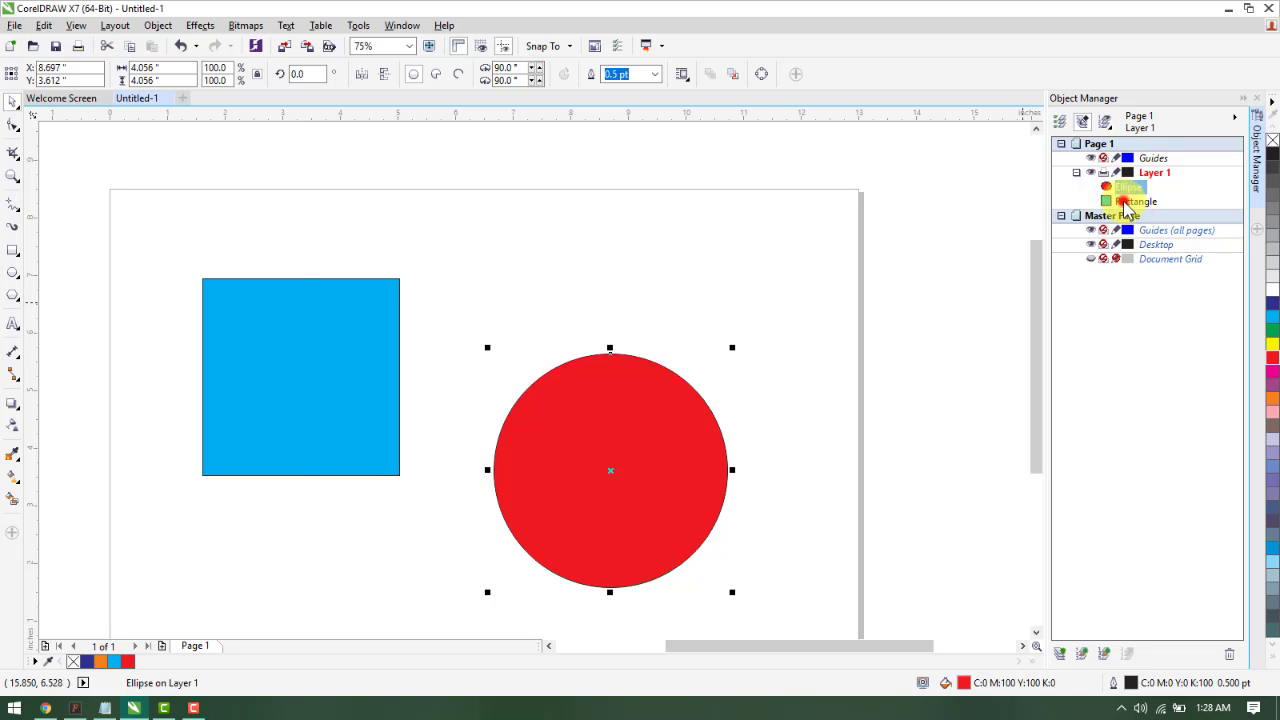
pyautogui.click(1130, 201)
pyautogui.click(760, 330)
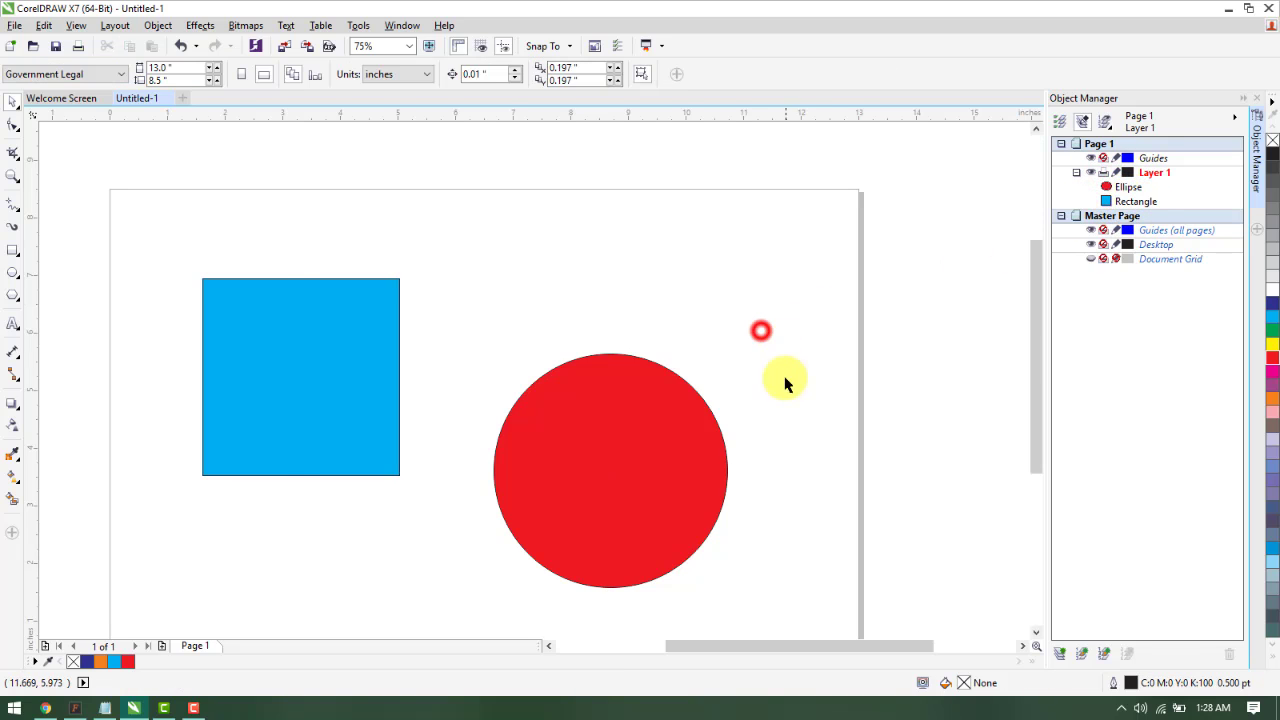
# Move the red circle over the blue square, centred at about X 4.53, Y 4.65 inches, and select each shape to check it
pyautogui.moveTo(686, 469); pyautogui.dragTo(446, 409)
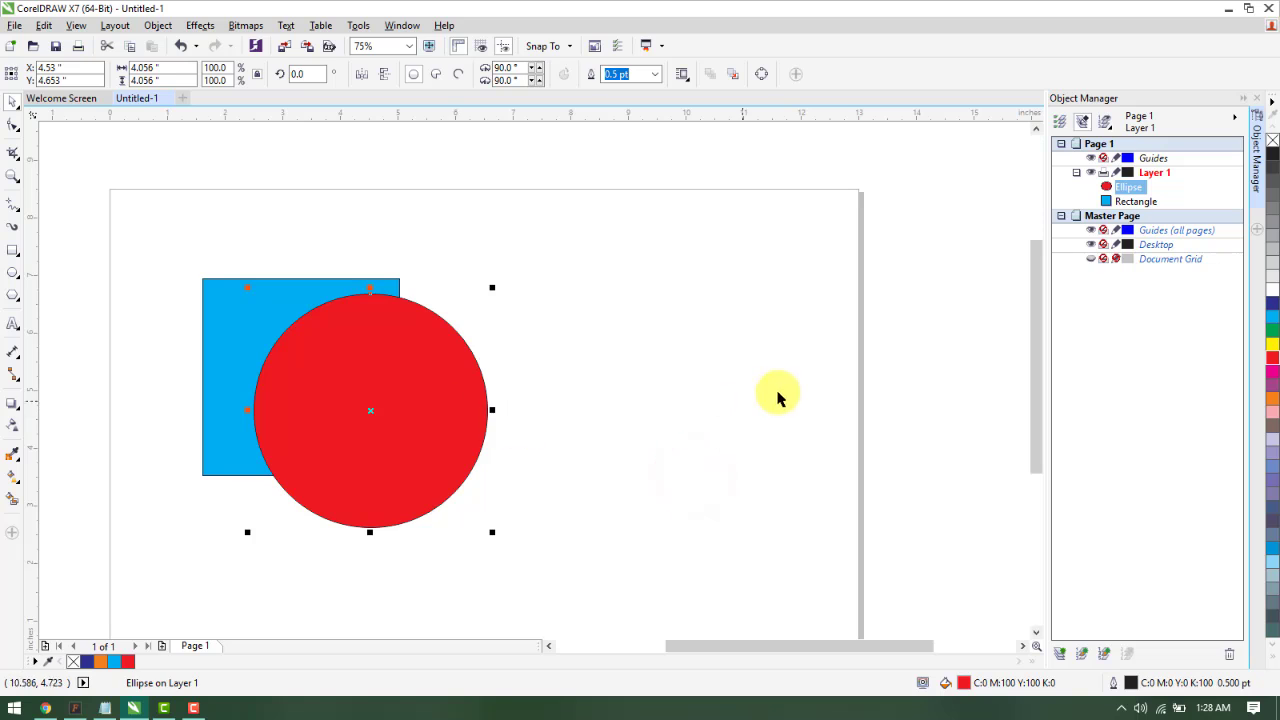
pyautogui.click(778, 398)
pyautogui.click(256, 300)
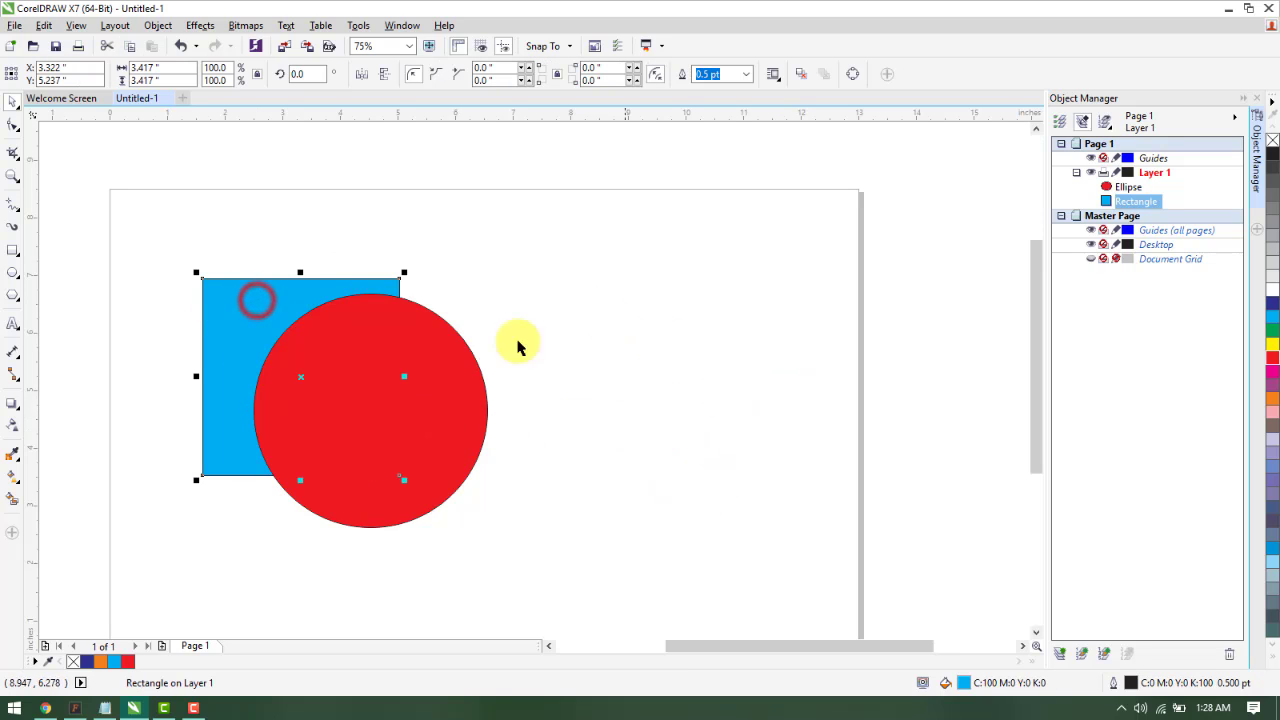
pyautogui.click(453, 448)
pyautogui.click(636, 465)
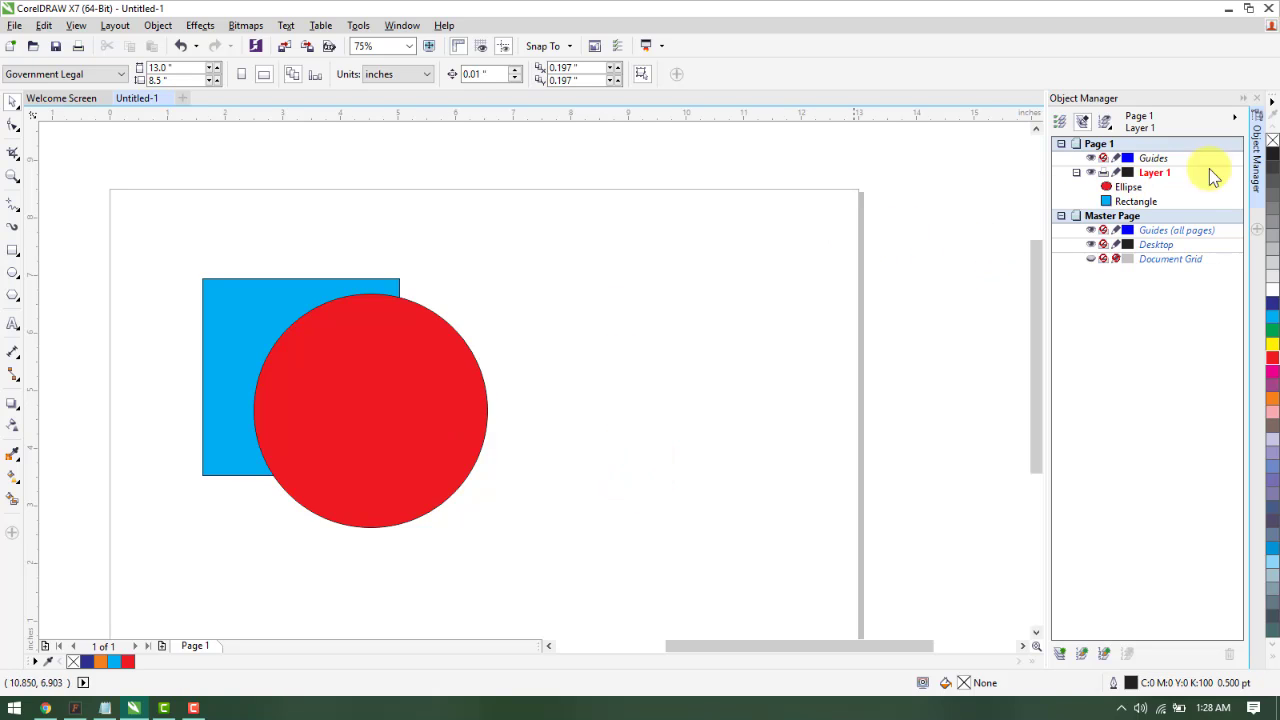
# Move the ellipse below the rectangle in the Layer 1 stacking order so the square lies in front
pyautogui.moveTo(1126, 190); pyautogui.dragTo(1147, 216)
pyautogui.click(659, 348)
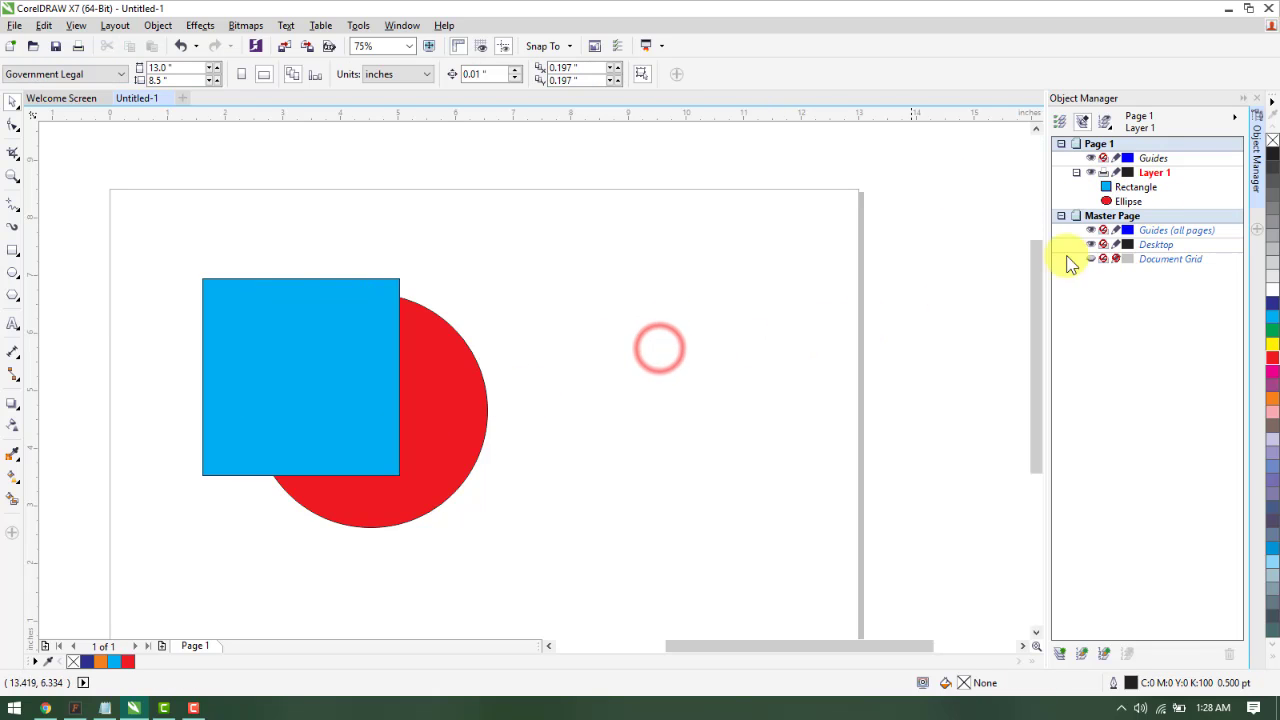
pyautogui.click(1128, 187)
# Move the red circle clear of the square, centring it at about X 8.29, Y 5.01 inches
pyautogui.click(434, 392)
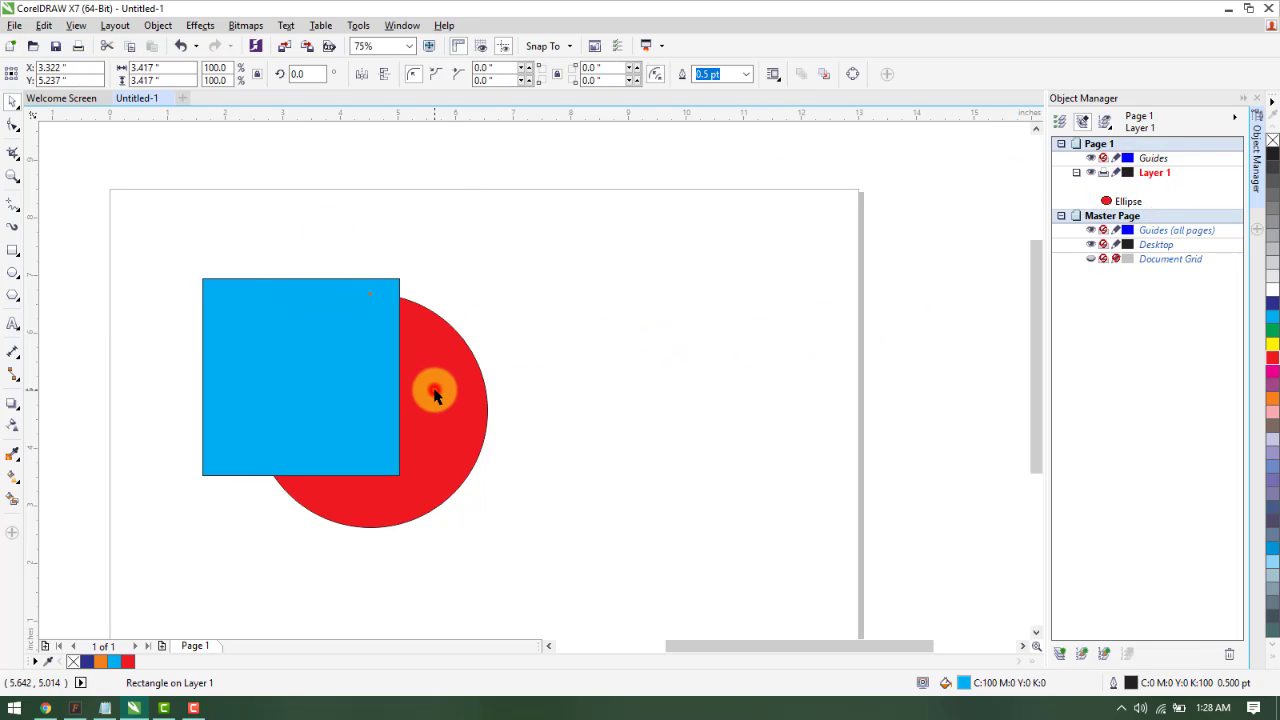
pyautogui.click(566, 383)
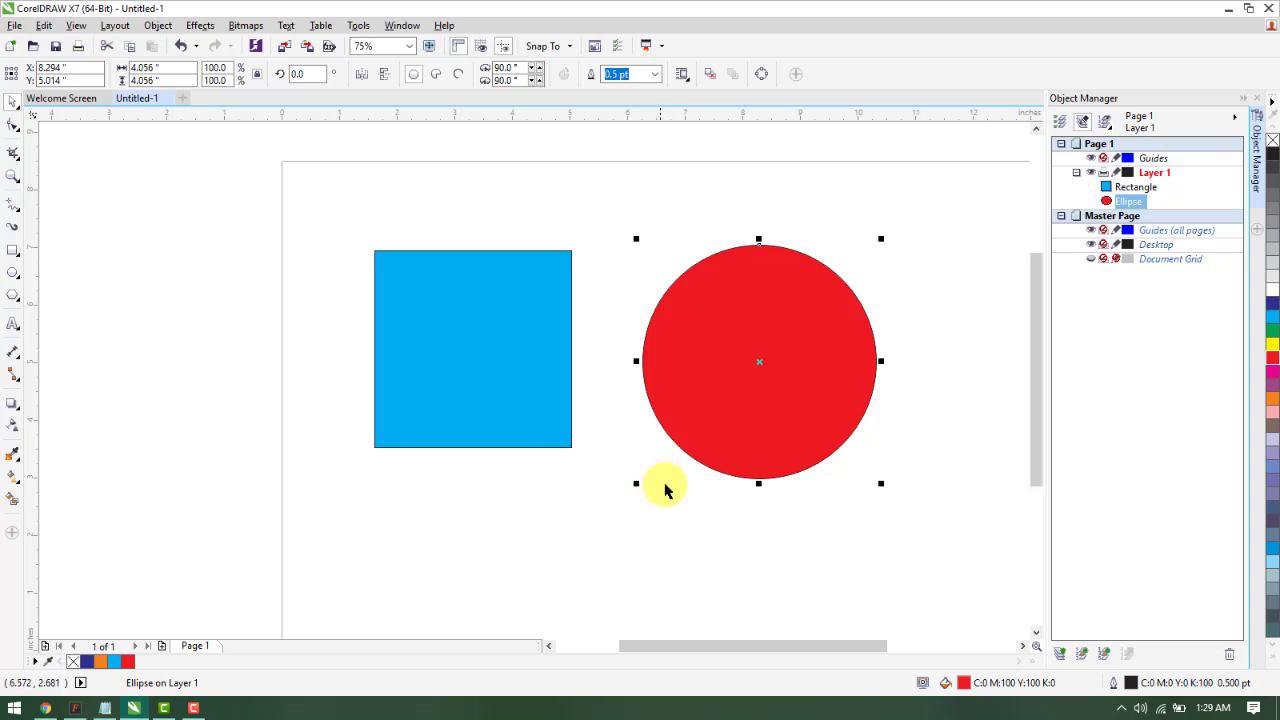
pyautogui.click(685, 407)
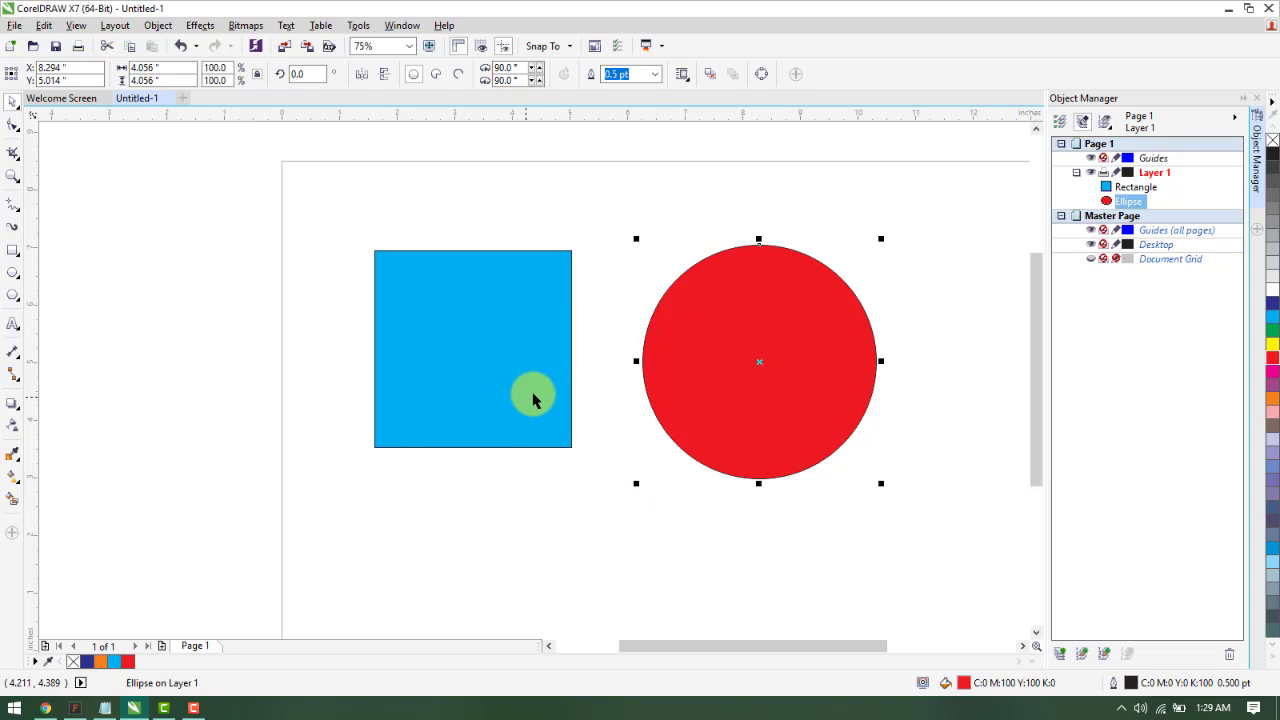
pyautogui.click(587, 504)
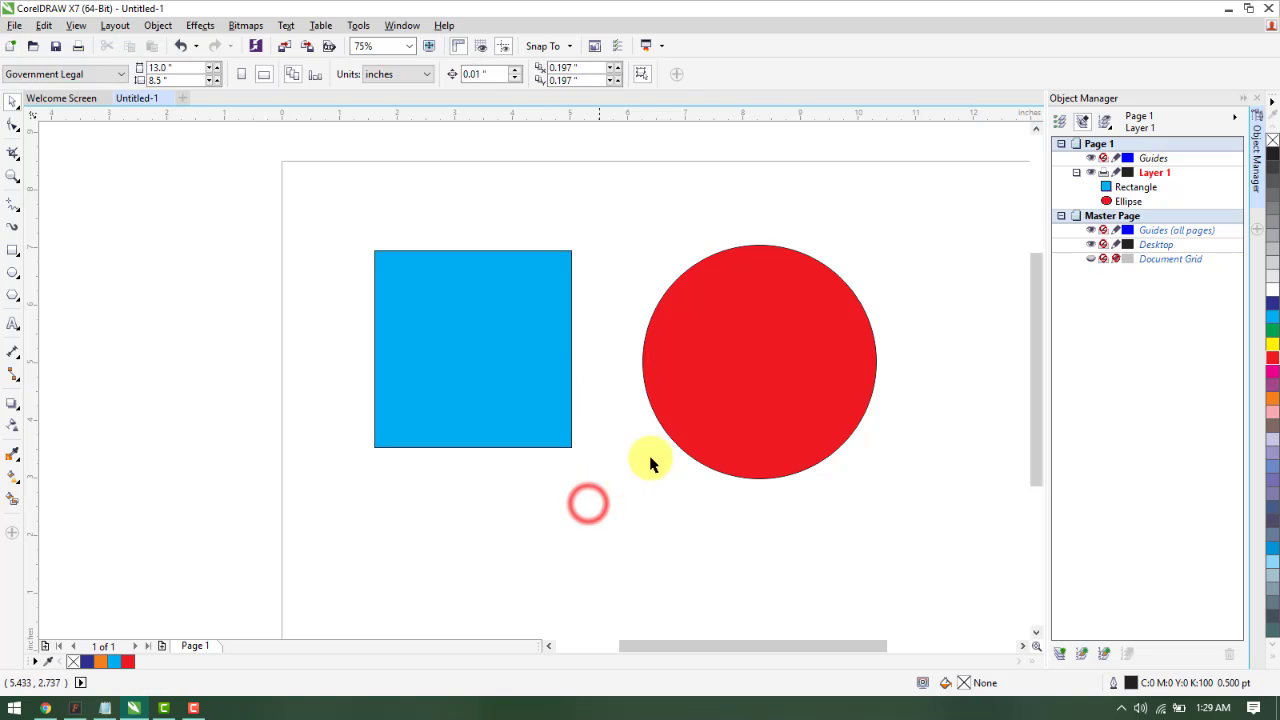
# Move the red circle behind the blue square so that it overlaps the square's lower right corner
pyautogui.click(738, 400)
pyautogui.moveTo(769, 398); pyautogui.dragTo(569, 447)
pyautogui.click(884, 452)
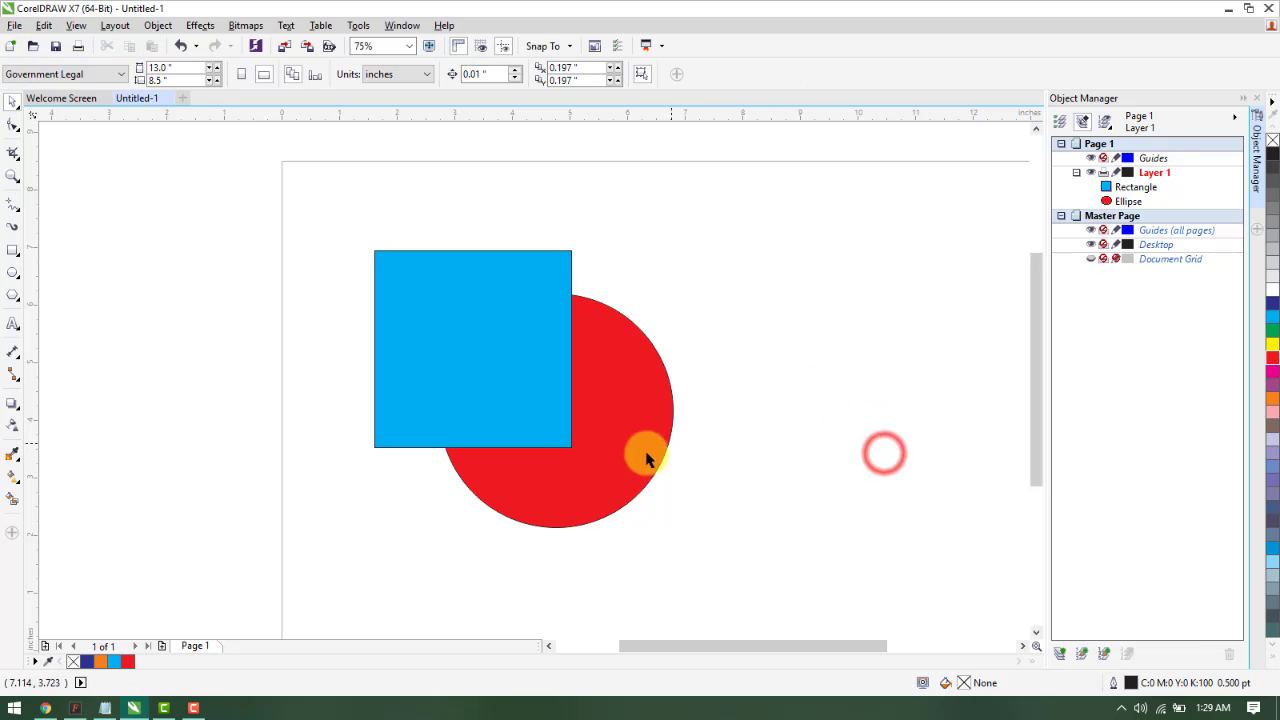
# Select the overlapping square and circle and combine them into a single object
pyautogui.moveTo(306, 199); pyautogui.dragTo(829, 617)
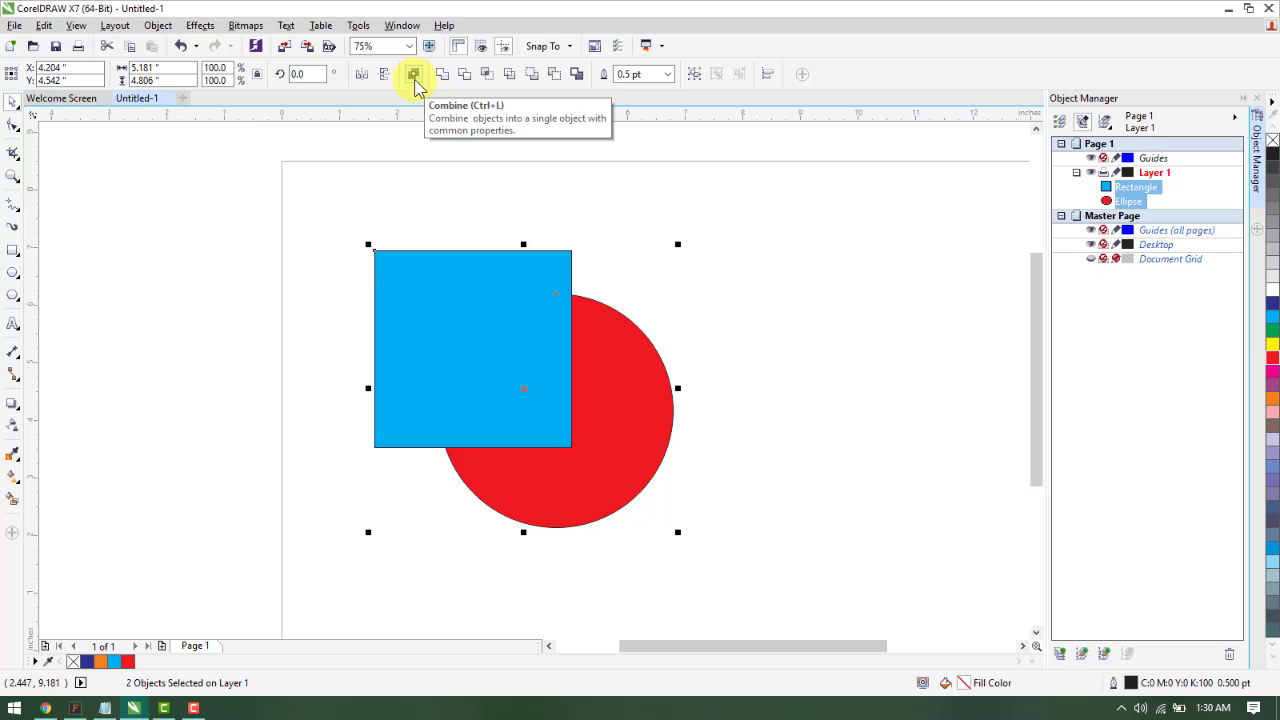
pyautogui.click(414, 76)
pyautogui.click(815, 279)
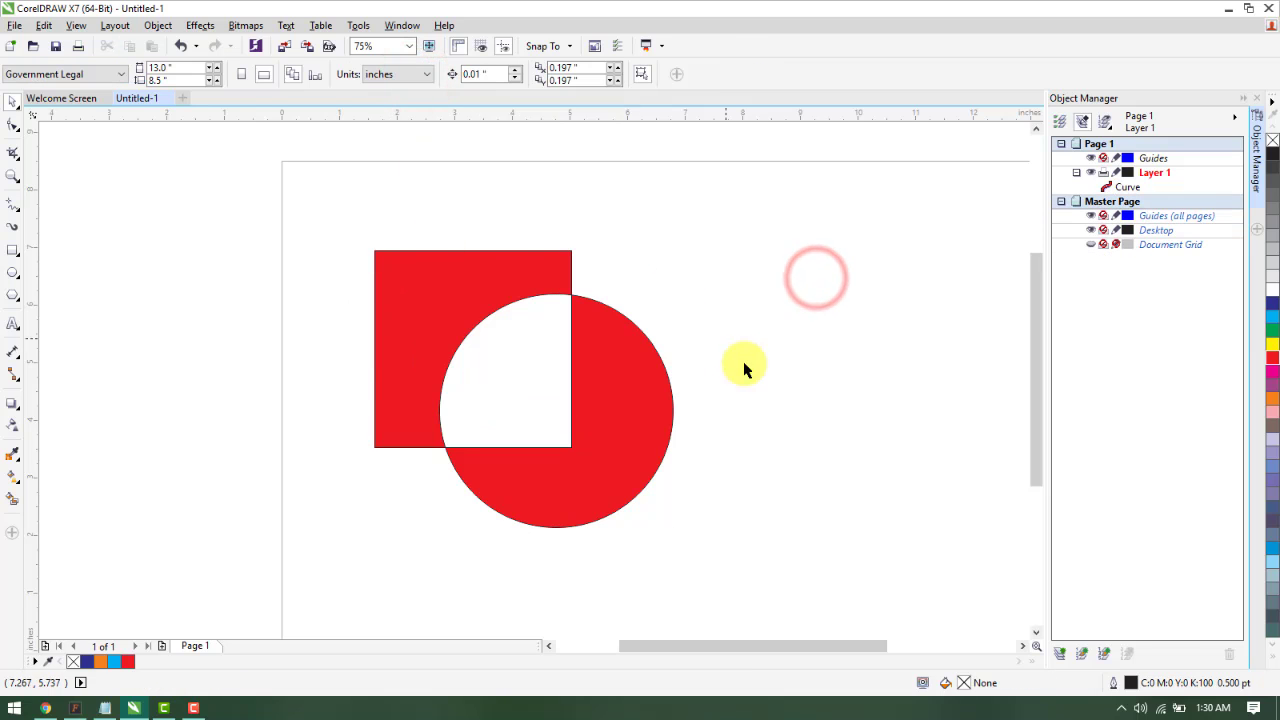
# Move the combined shape around the page, leaving it centred at about X 5.80, Y 4.26 inches
pyautogui.click(517, 430)
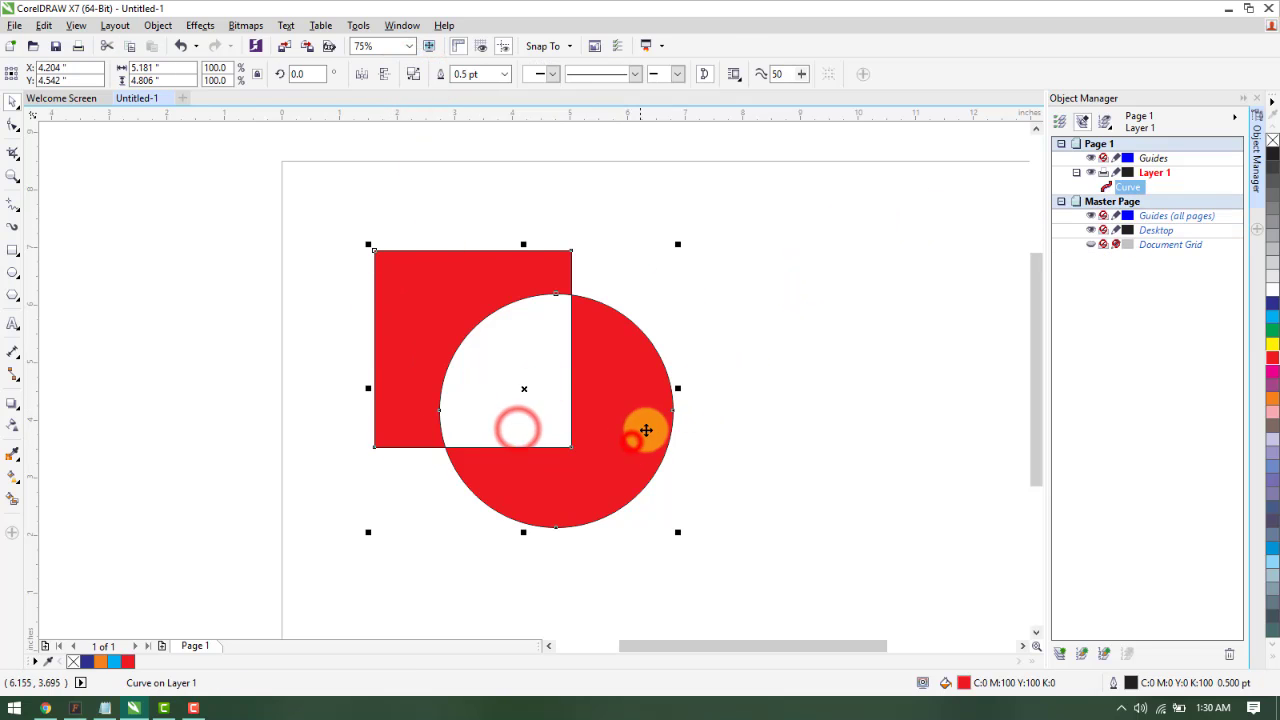
pyautogui.moveTo(632, 441); pyautogui.dragTo(871, 458)
pyautogui.moveTo(842, 438); pyautogui.dragTo(548, 437)
pyautogui.moveTo(547, 454); pyautogui.dragTo(696, 399)
pyautogui.moveTo(729, 388); pyautogui.dragTo(728, 459)
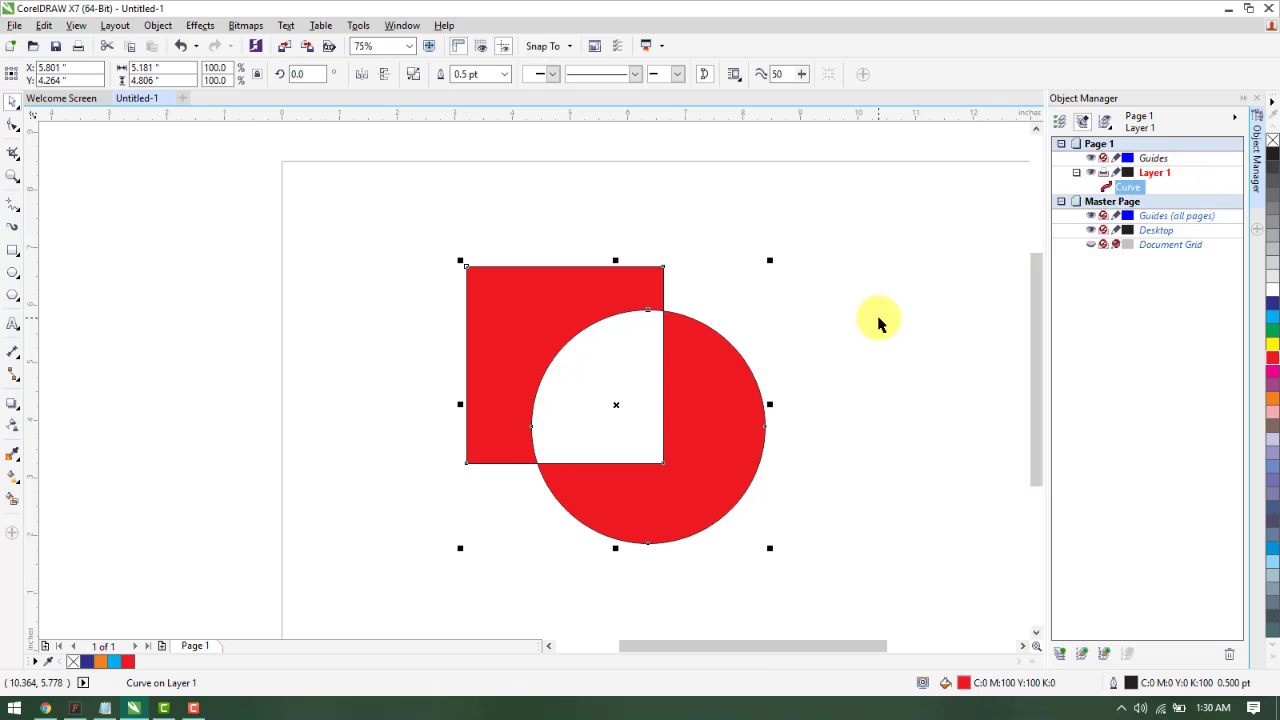
# Undo the moves of the combined shape and the Combine operation
pyautogui.hotkey('ctrl', 'z')
pyautogui.hotkey('ctrl', 'z')
pyautogui.hotkey('ctrl', 'z')
pyautogui.hotkey('ctrl', 'z')
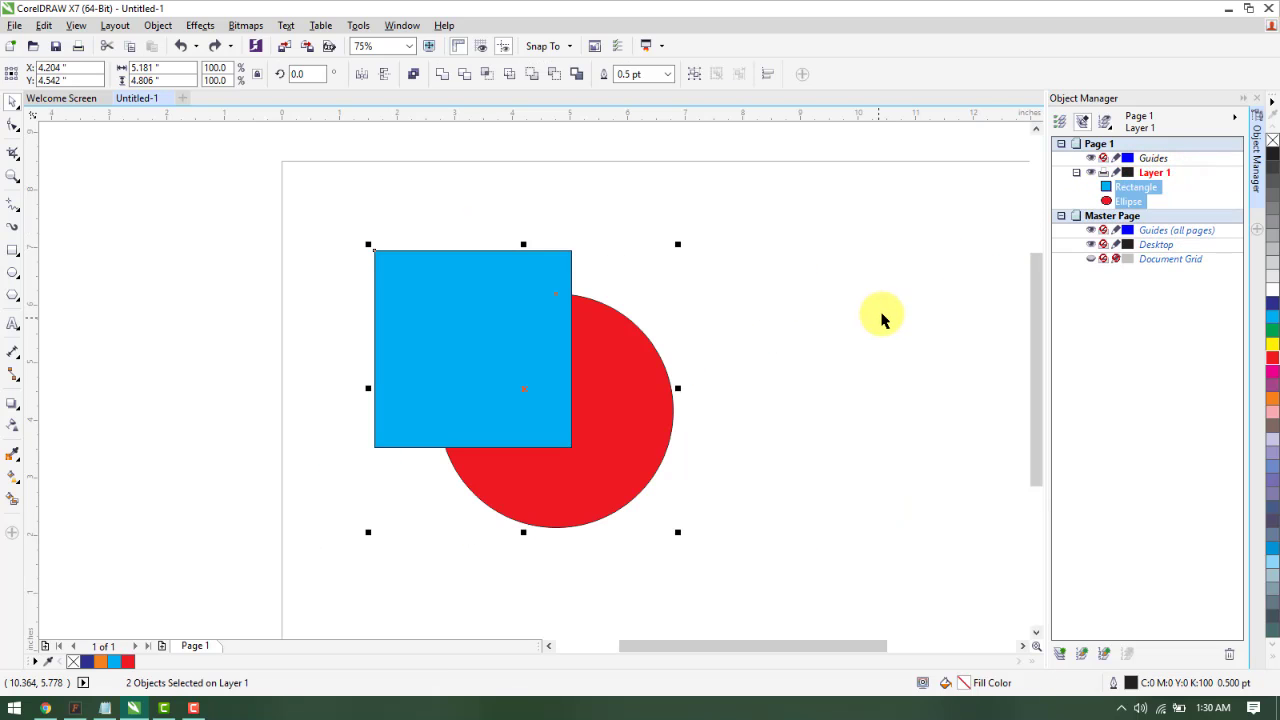
# Combine the selected square and circle again and move the result to about X 5.84, Y 4.31 inches
pyautogui.click(414, 74)
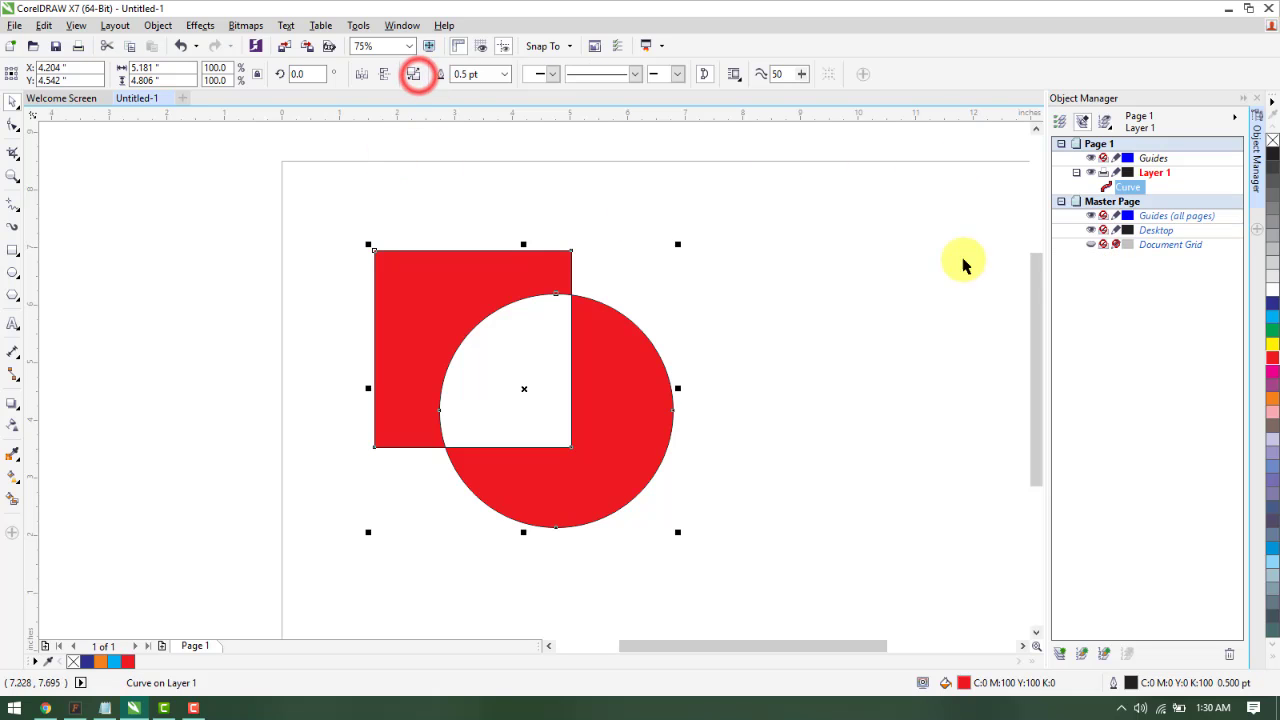
pyautogui.click(914, 334)
pyautogui.moveTo(625, 392); pyautogui.dragTo(721, 406)
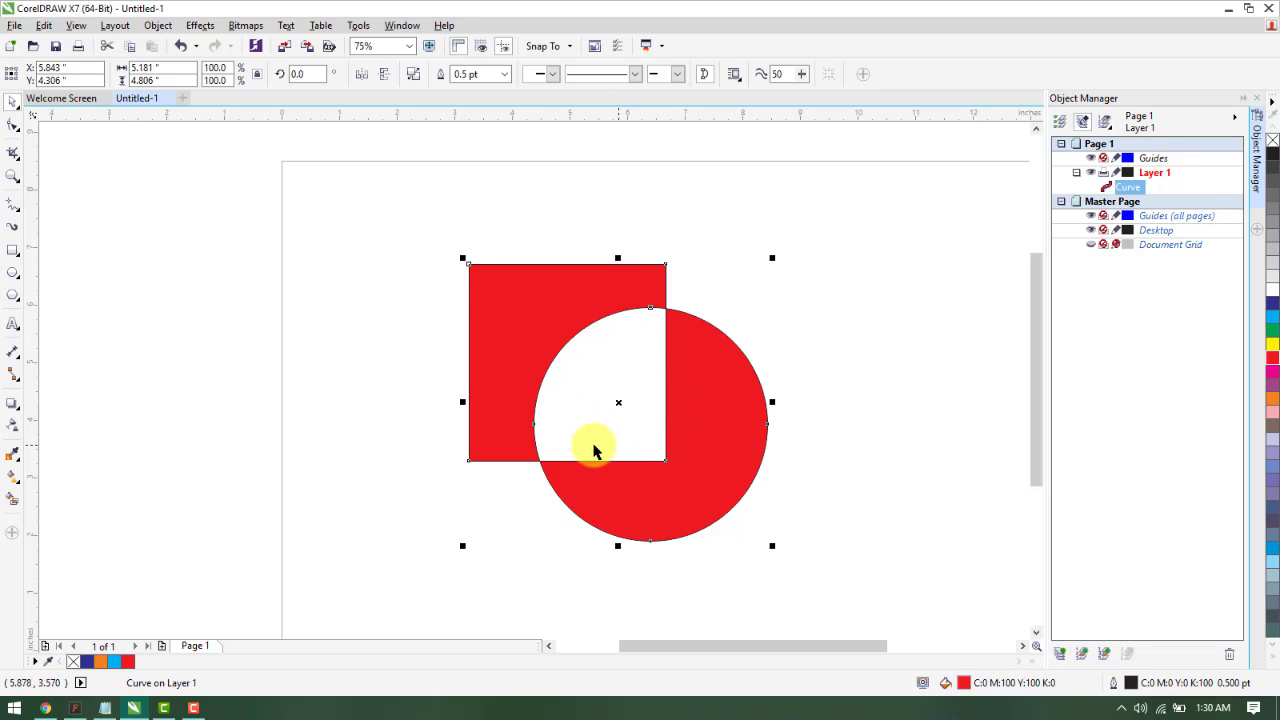
pyautogui.scroll(-3, 571, 414)
pyautogui.scroll(3, 583, 417)
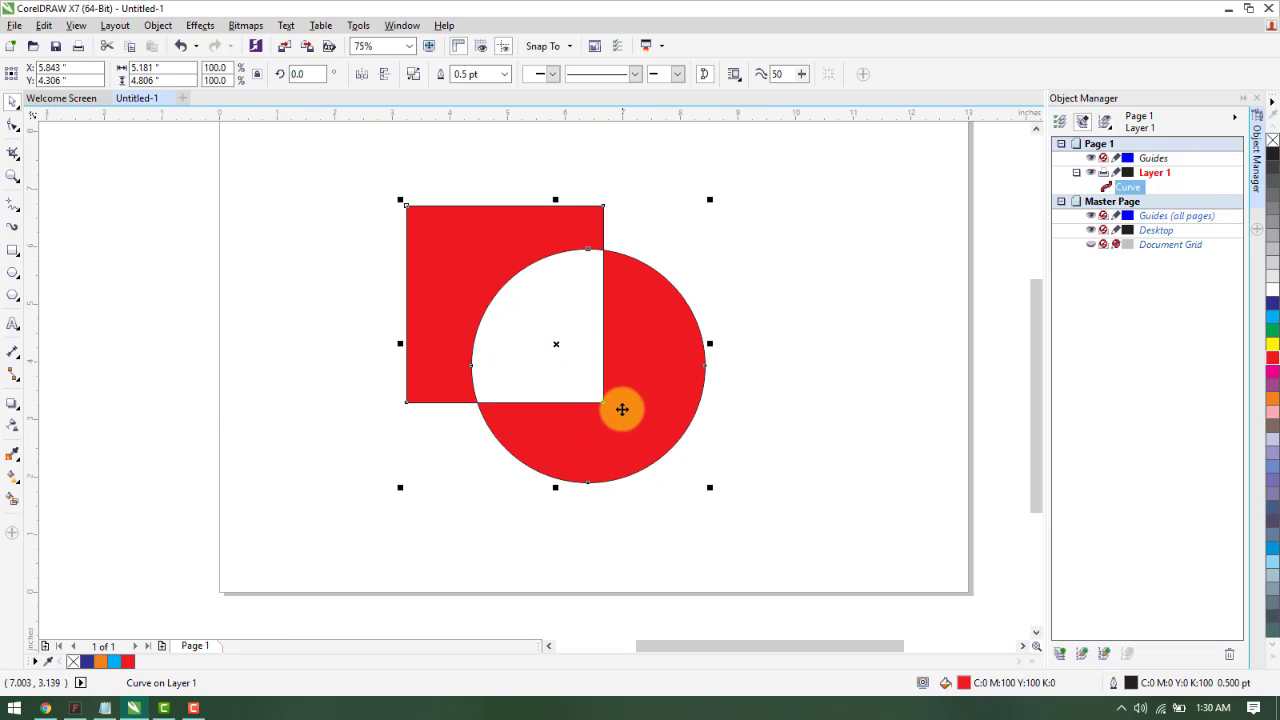
# Move the combined shape over the page's lower right corner, centred at about X 12.68, Y 0.57 inches, and deselect it
pyautogui.moveTo(622, 409); pyautogui.dragTo(880, 598)
pyautogui.moveTo(909, 597); pyautogui.dragTo(1024, 608)
pyautogui.moveTo(960, 599); pyautogui.dragTo(997, 592)
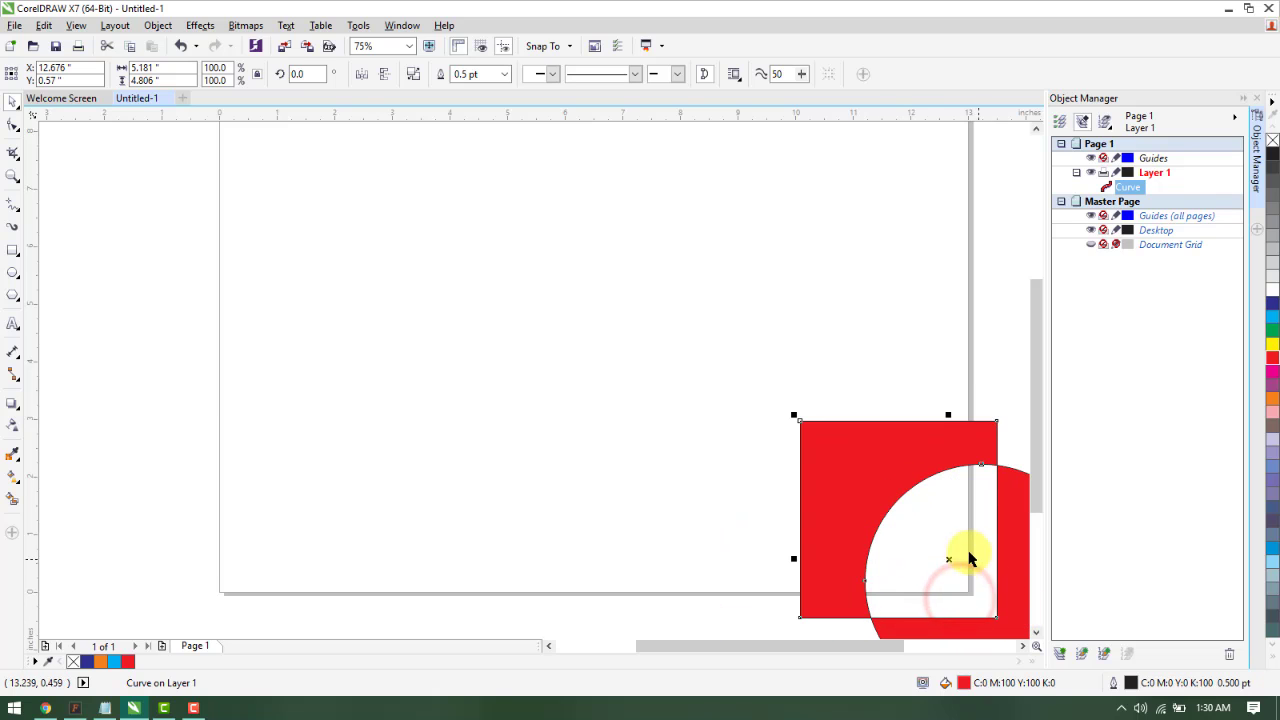
pyautogui.click(970, 573)
pyautogui.click(936, 303)
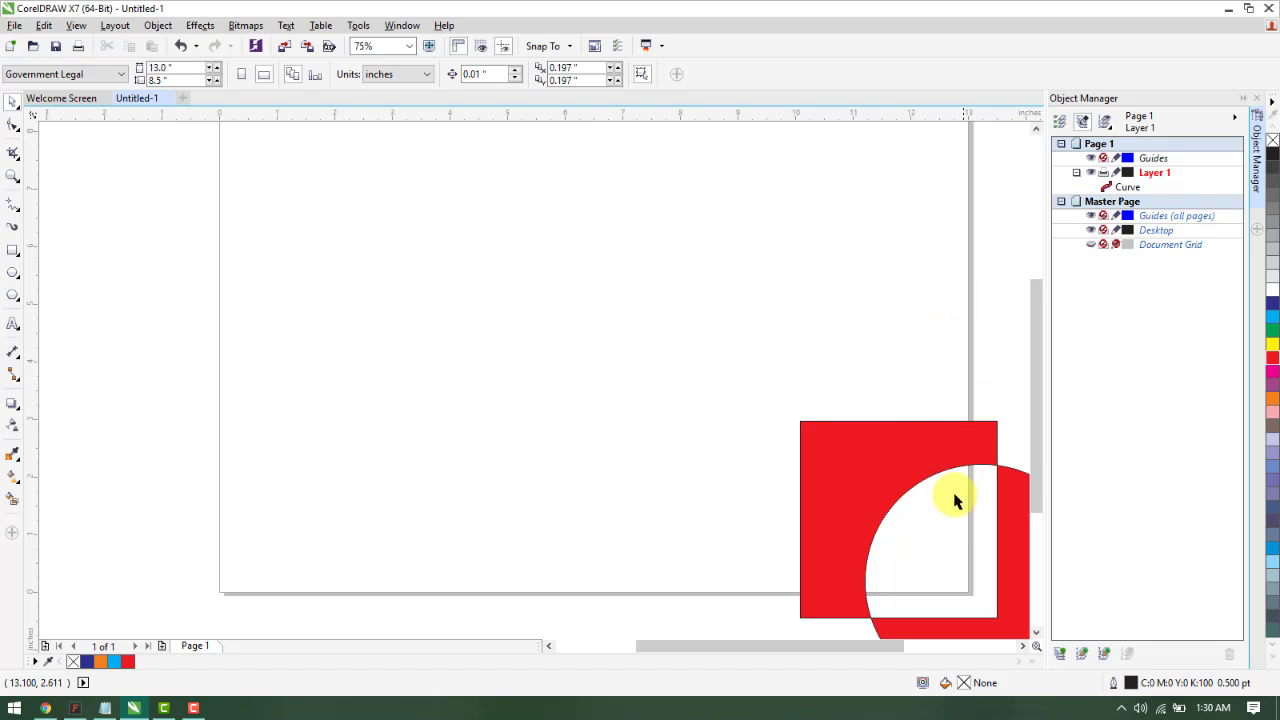
# Move the combined shape back to the middle of the page, centred at about X 7.22, Y 4.20 inches
pyautogui.click(926, 441)
pyautogui.moveTo(610, 241); pyautogui.dragTo(611, 232)
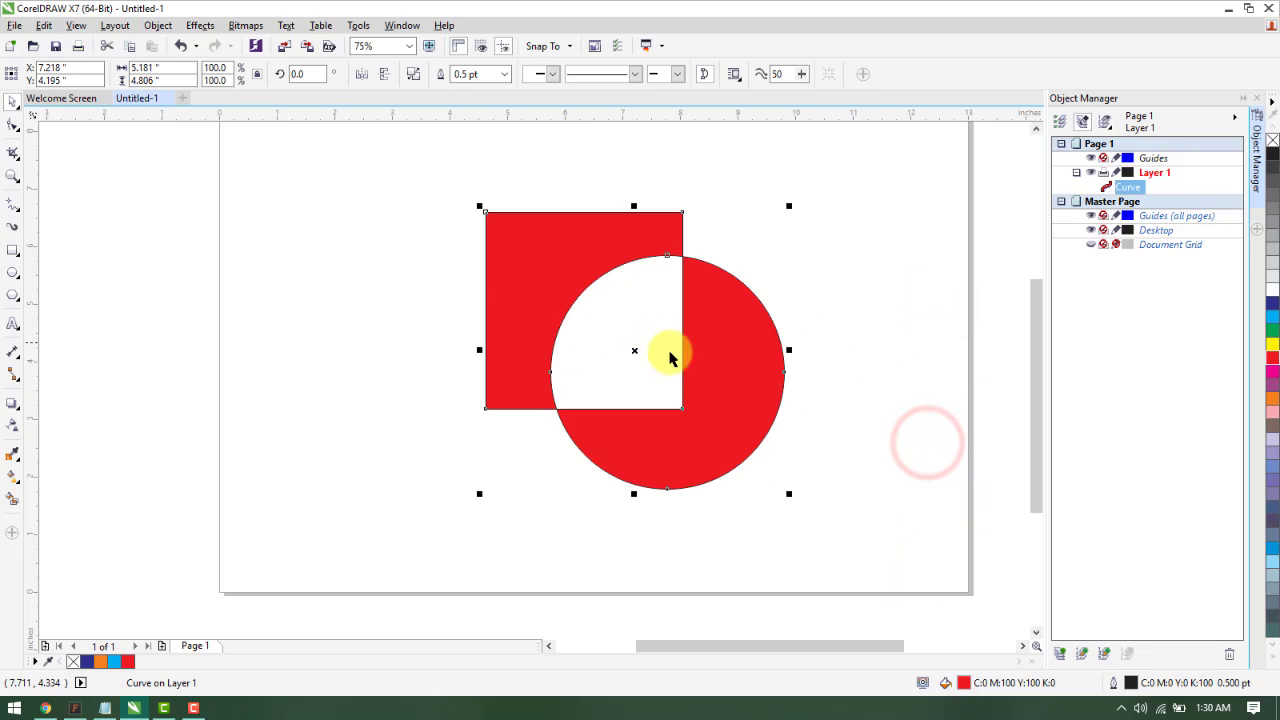
# Undo the moves of the combined shape and the Combine operation, back to the square and circle standing side by side
pyautogui.moveTo(669, 340)
pyautogui.mouseDown()
pyautogui.moveTo(668, 354)
pyautogui.moveTo(650, 343)
pyautogui.mouseUp()
pyautogui.click(750, 331)
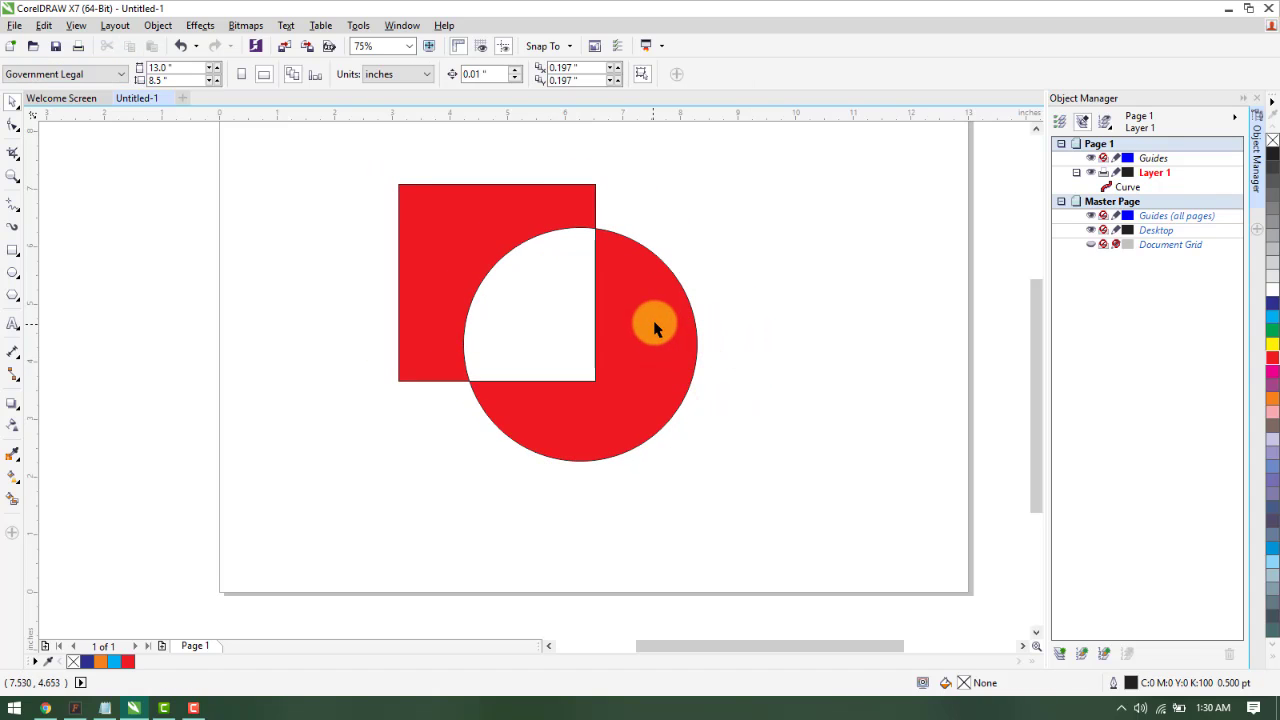
pyautogui.hotkey('ctrl', 'z')
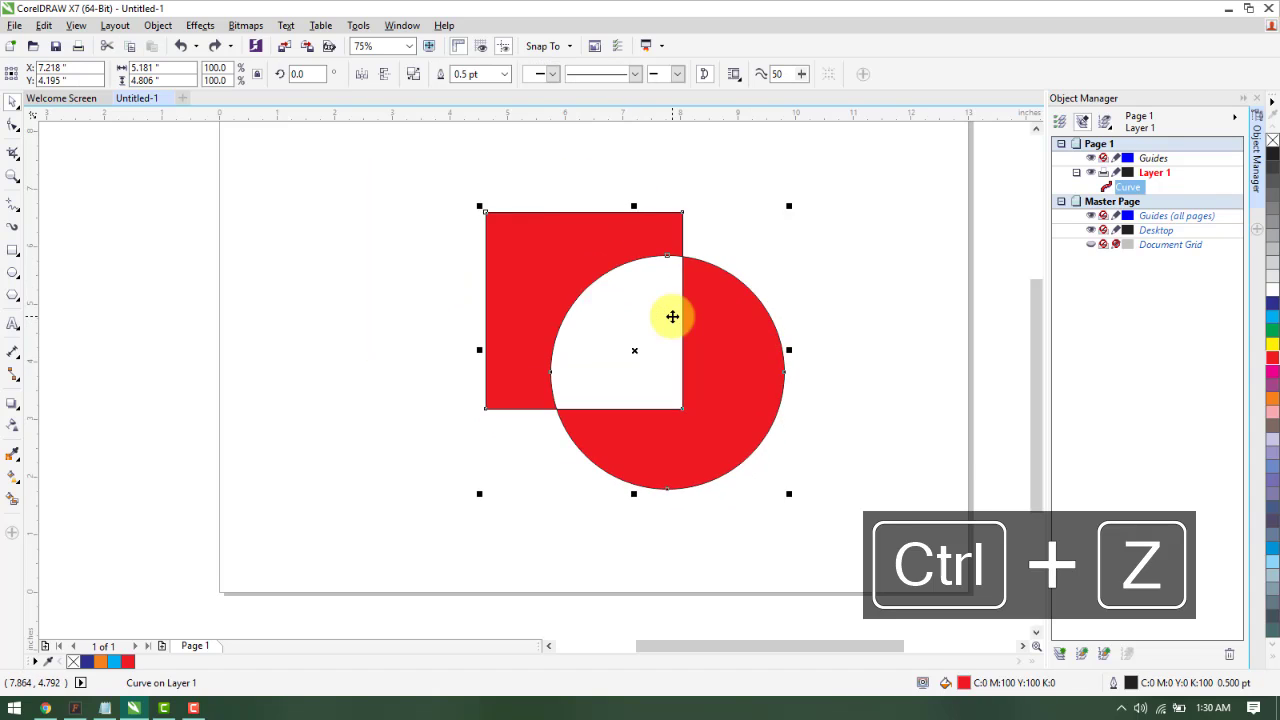
pyautogui.hotkey('ctrl', 'z')
pyautogui.hotkey('ctrl', 'z')
pyautogui.hotkey('ctrl', 'z')
pyautogui.hotkey('ctrl', 'z')
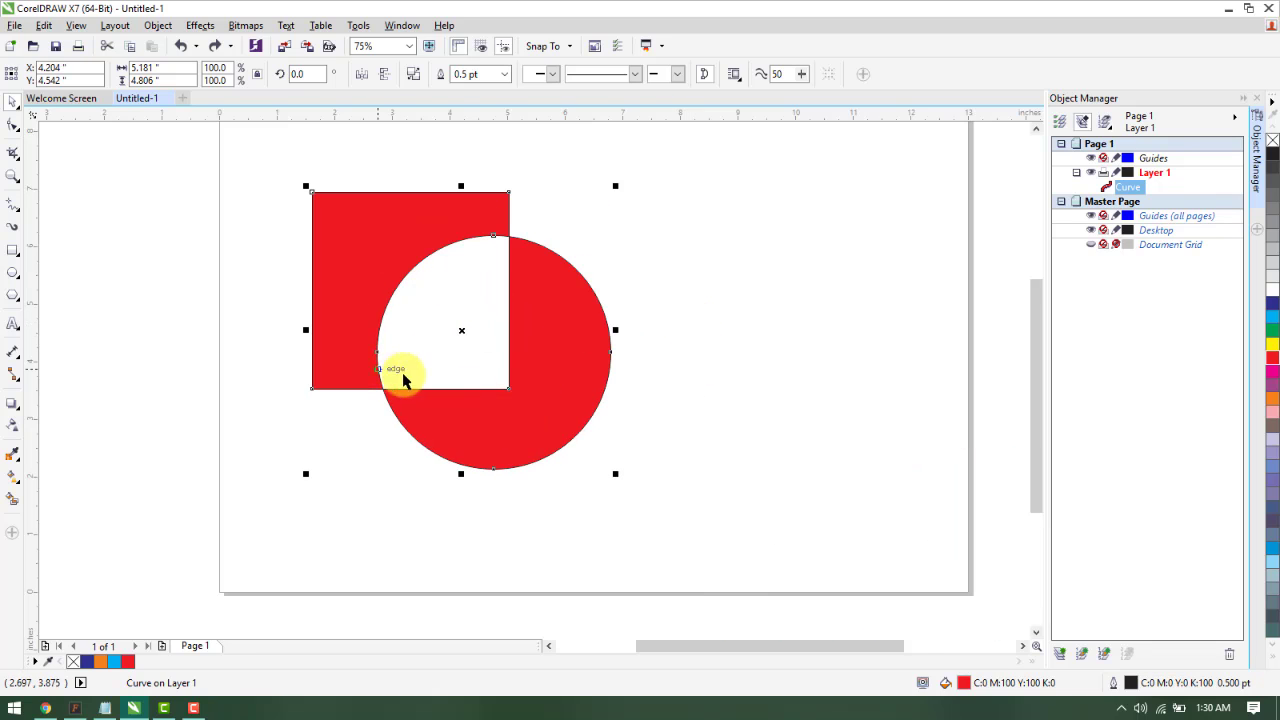
pyautogui.hotkey('ctrl', 'z')
pyautogui.click(622, 385)
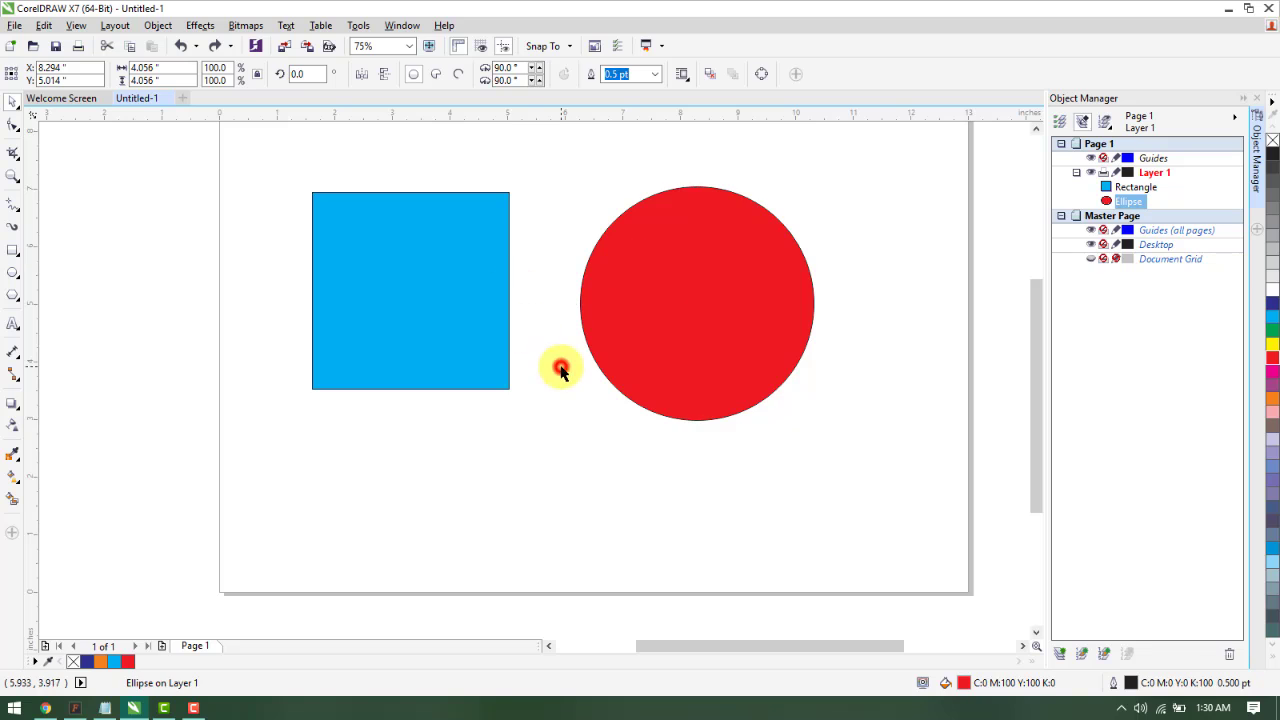
# Move the red circle partly behind the blue square's lower right corner and select both shapes
pyautogui.click(561, 367)
pyautogui.scroll(-1, 558, 346)
pyautogui.scroll(1, 514, 309)
pyautogui.moveTo(724, 315); pyautogui.dragTo(519, 380)
pyautogui.click(714, 349)
pyautogui.moveTo(297, 180); pyautogui.dragTo(857, 517)
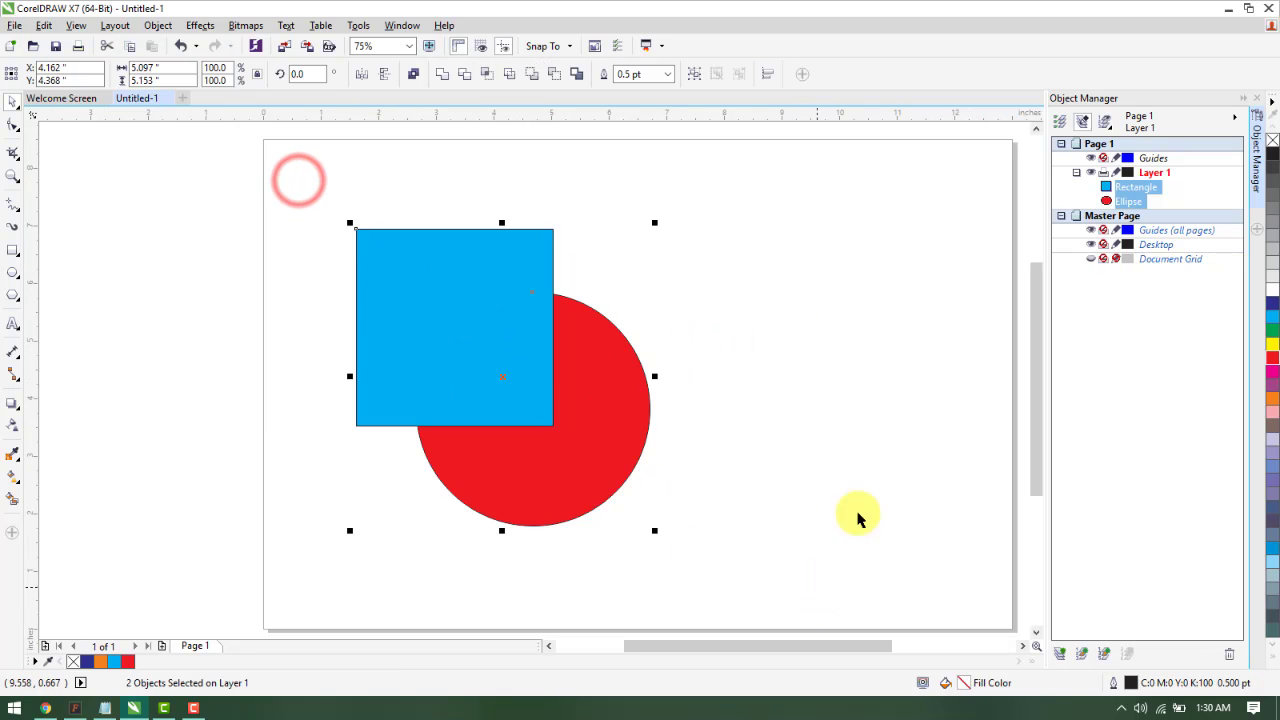
# Weld the square and circle, and move the welded shape to about X 7.39, Y 4.45 and back to about X 4.18, Y 4.23 inches
pyautogui.click(443, 76)
pyautogui.click(743, 302)
pyautogui.moveTo(576, 366); pyautogui.dragTo(761, 365)
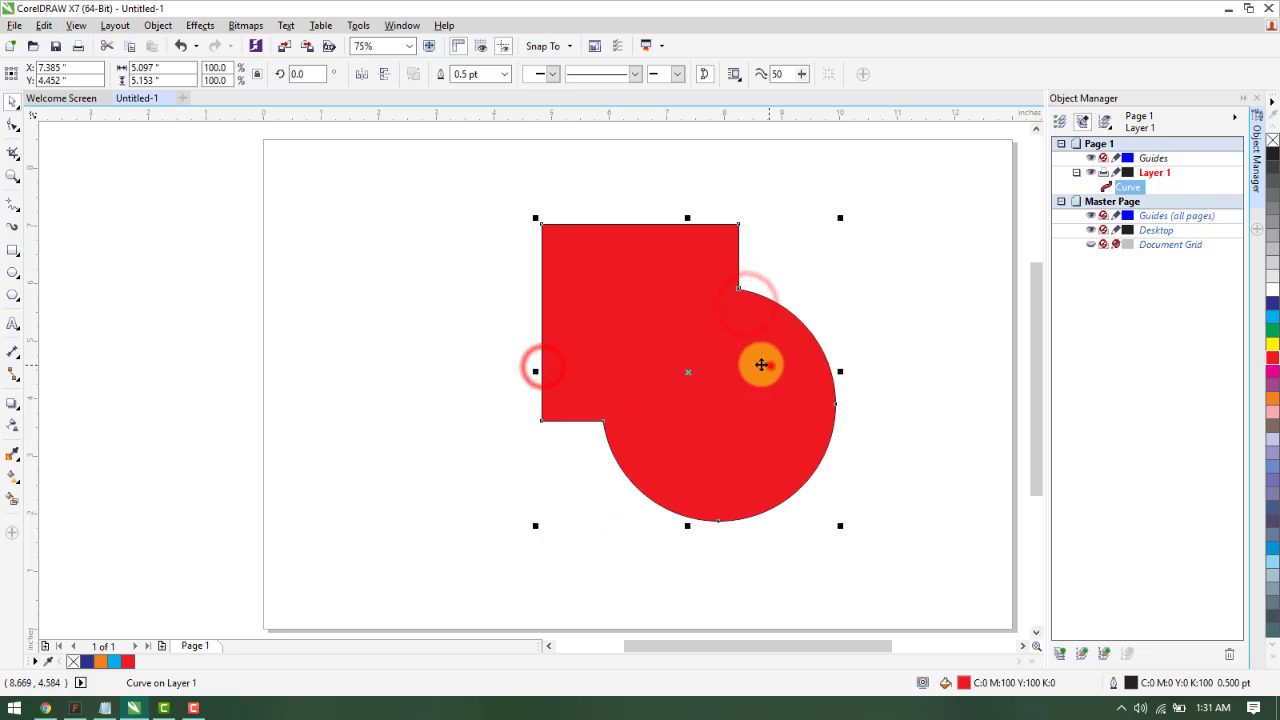
pyautogui.moveTo(614, 363); pyautogui.dragTo(443, 371)
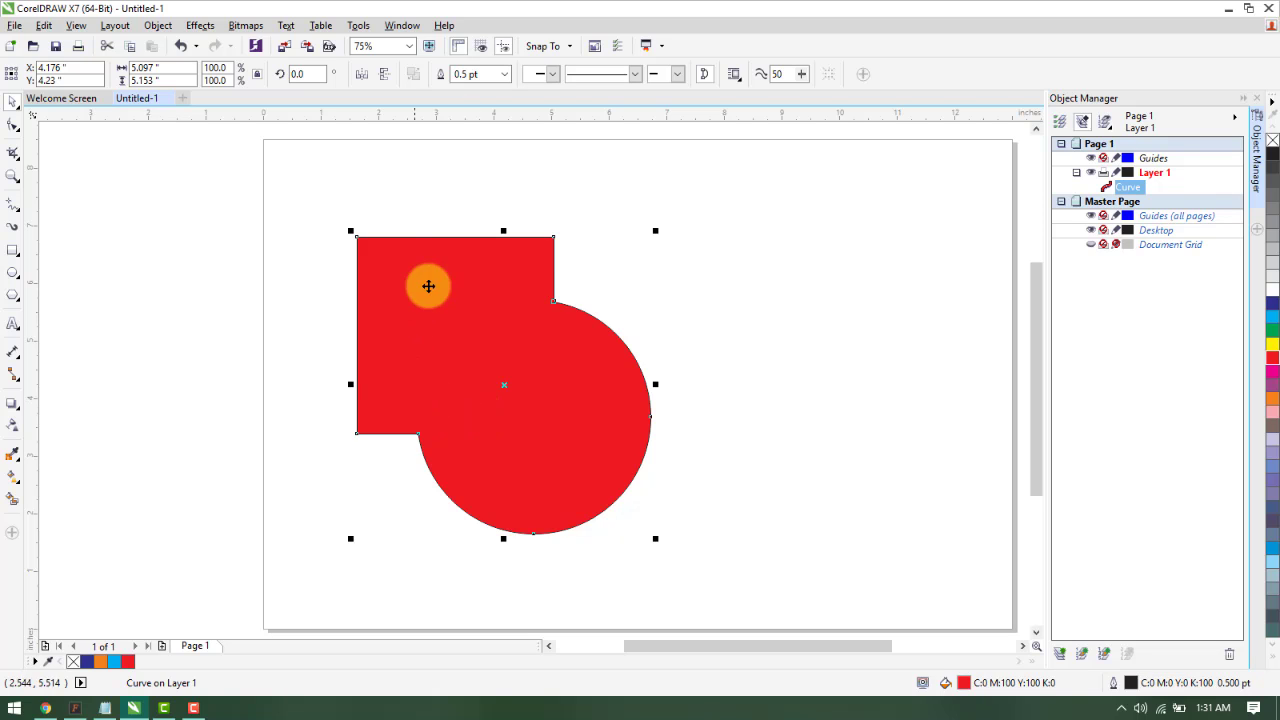
# Undo the Weld and the moves, overlap the circle with the square's lower right corner again, and select both shapes
pyautogui.hotkey('ctrl', 'z')
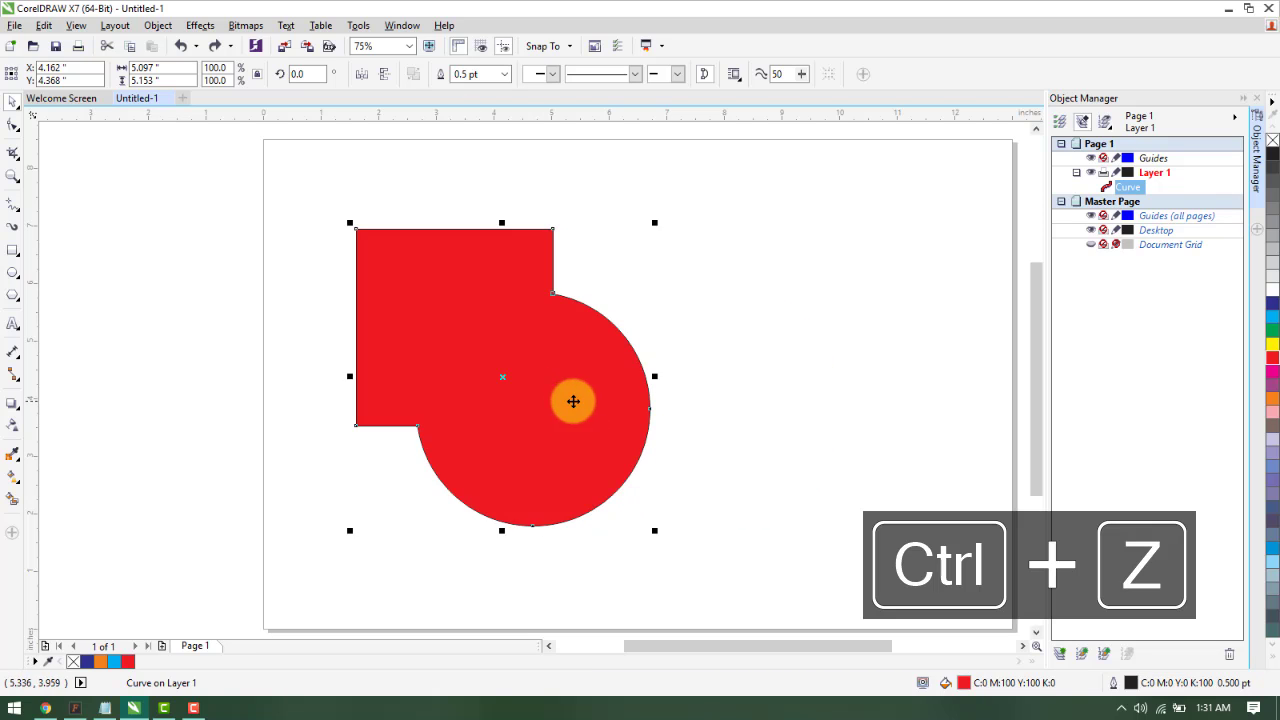
pyautogui.moveTo(727, 375); pyautogui.dragTo(531, 438)
pyautogui.moveTo(305, 176); pyautogui.dragTo(816, 601)
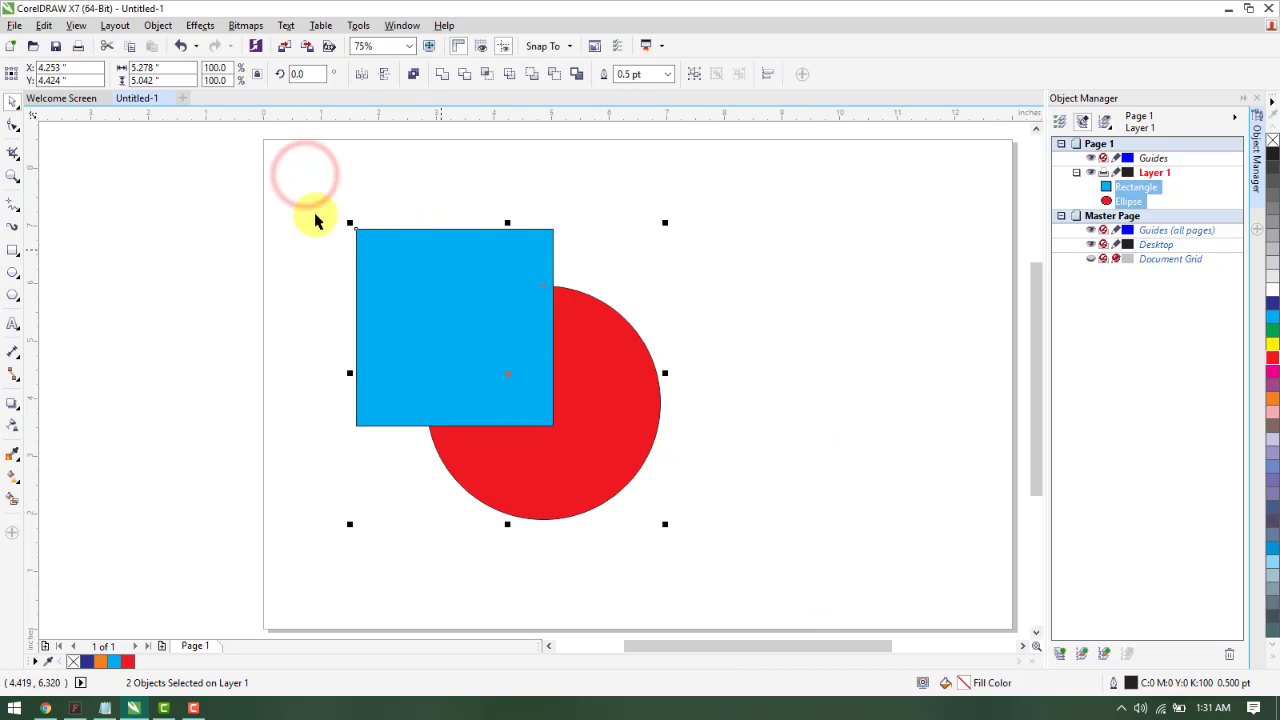
# Create a boundary around the square and circle and move the boundary curve away to about X 11.14, Y 4.79 inches
pyautogui.click(577, 80)
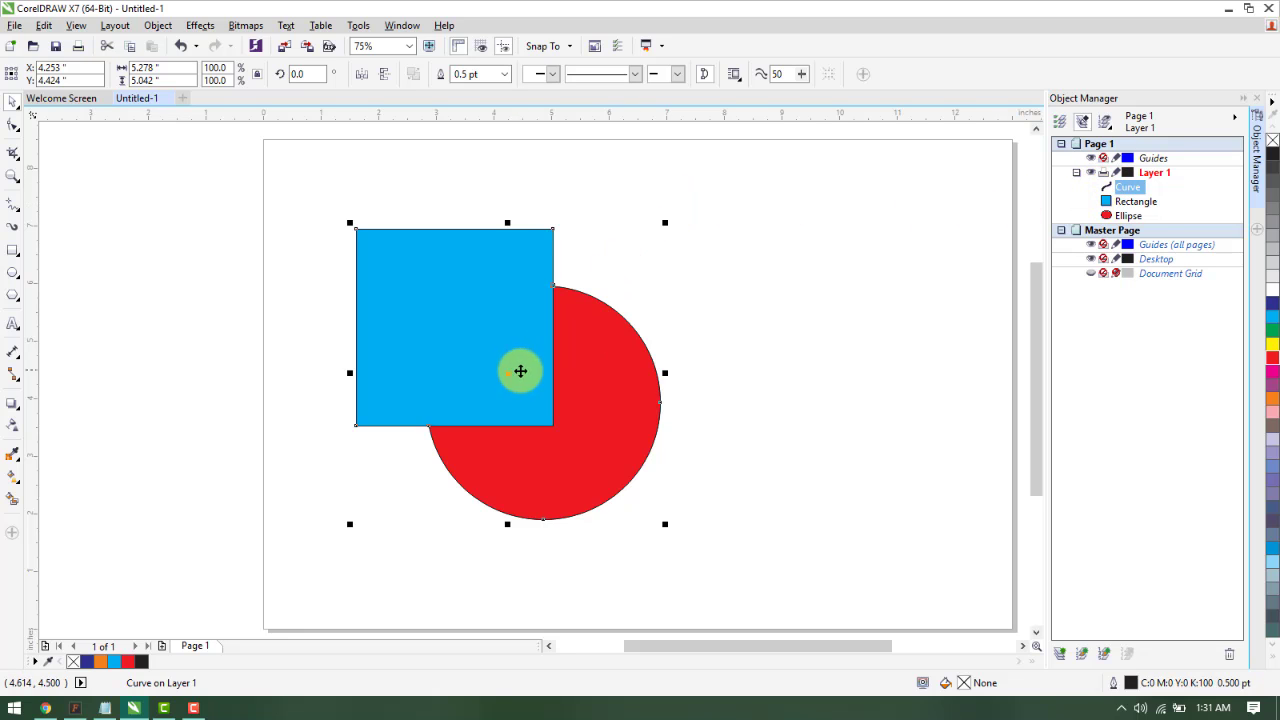
pyautogui.moveTo(500, 374); pyautogui.dragTo(858, 358)
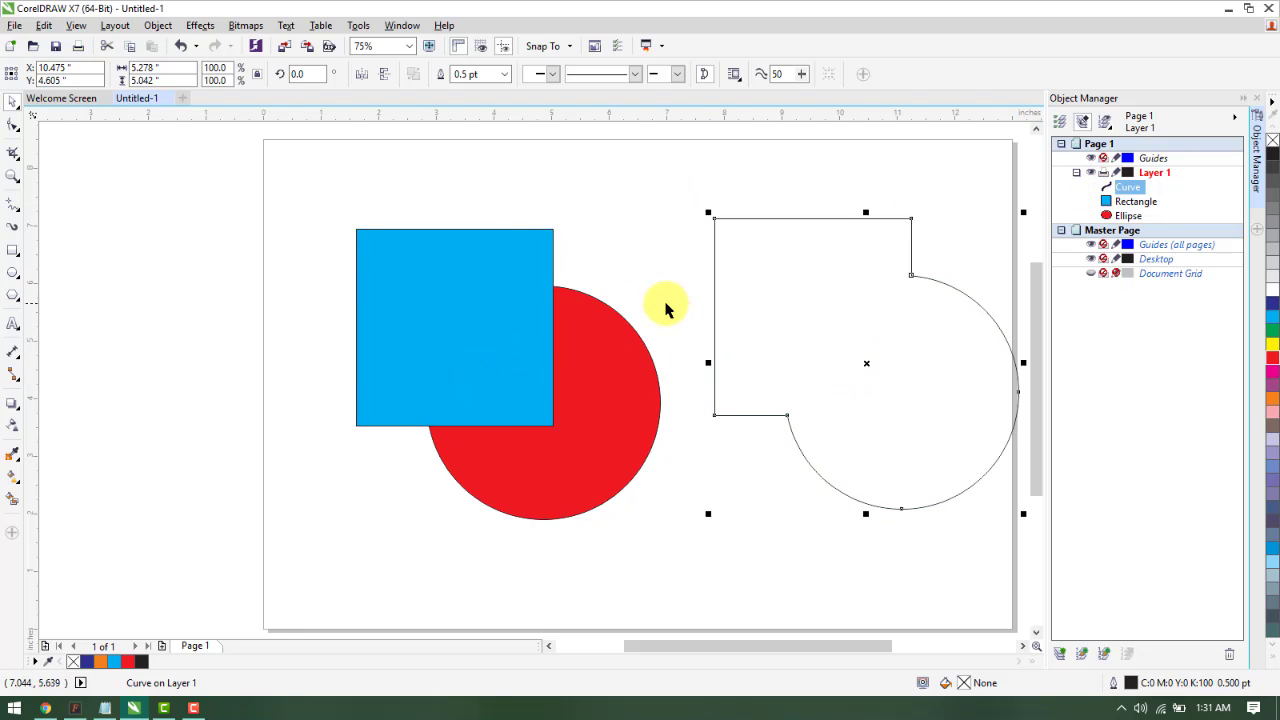
pyautogui.scroll(-1, 663, 306)
pyautogui.scroll(1, 779, 325)
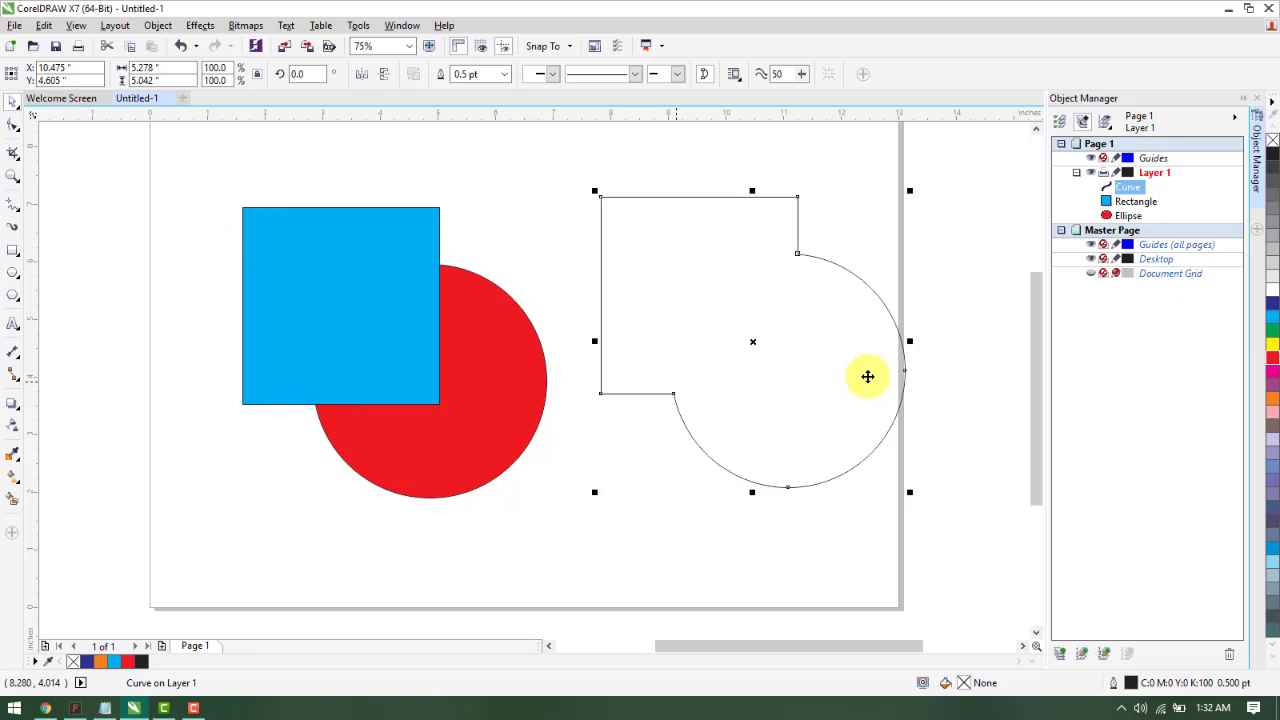
pyautogui.click(804, 358)
pyautogui.moveTo(804, 358); pyautogui.dragTo(841, 329)
# Fill the boundary curve with yellow, then delete it
pyautogui.click(1272, 344)
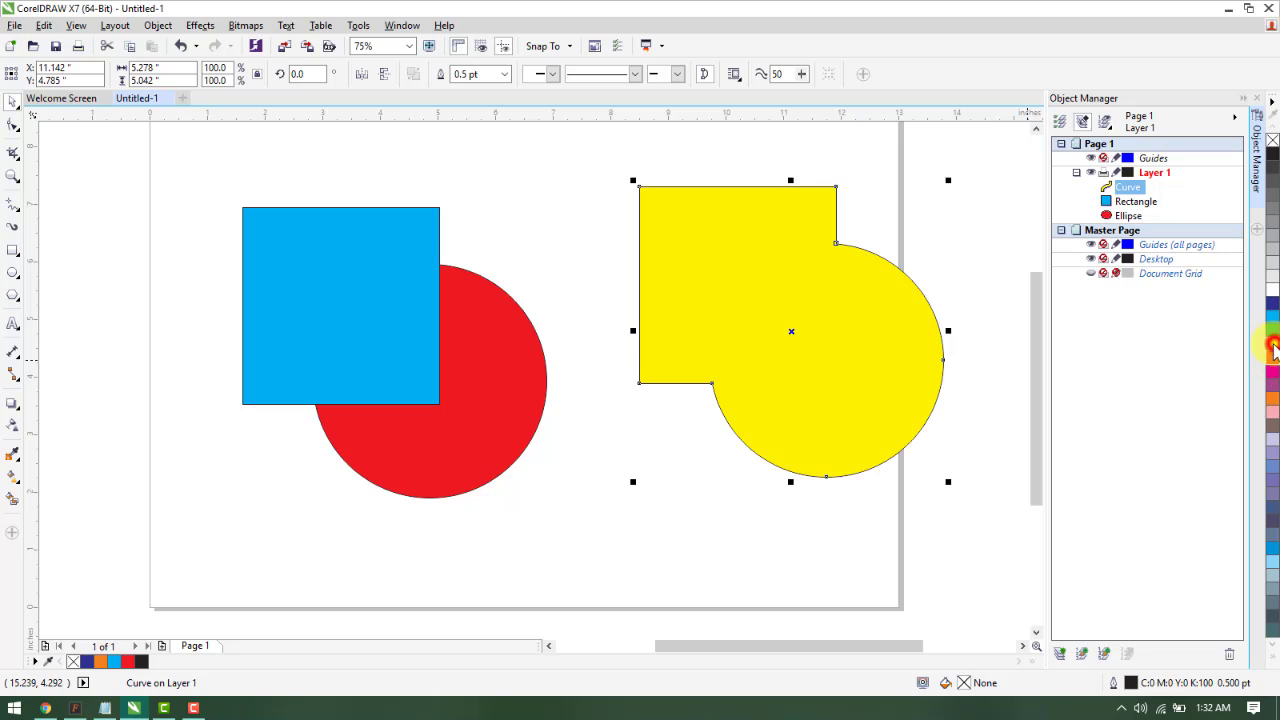
pyautogui.click(940, 528)
pyautogui.click(896, 429)
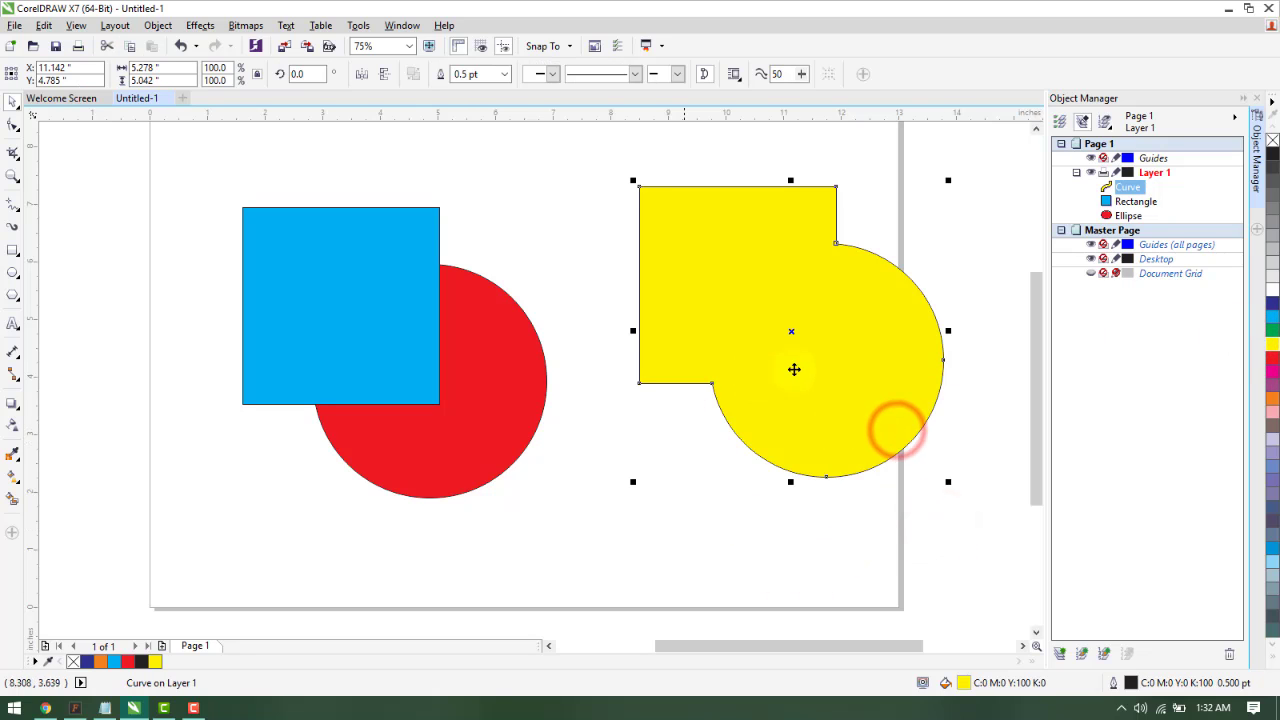
pyautogui.press('Delete')
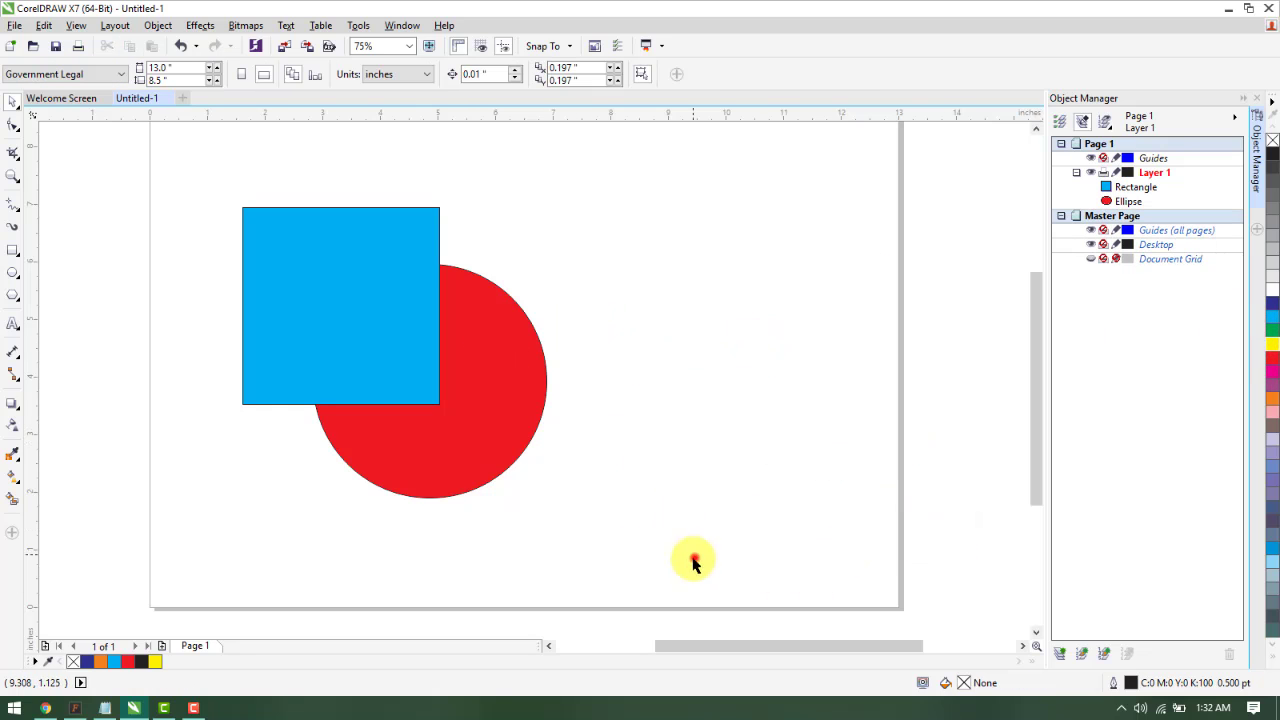
# Move the square and circle off the page's left edge and paste the copied panda artwork
pyautogui.moveTo(694, 556); pyautogui.dragTo(188, 183)
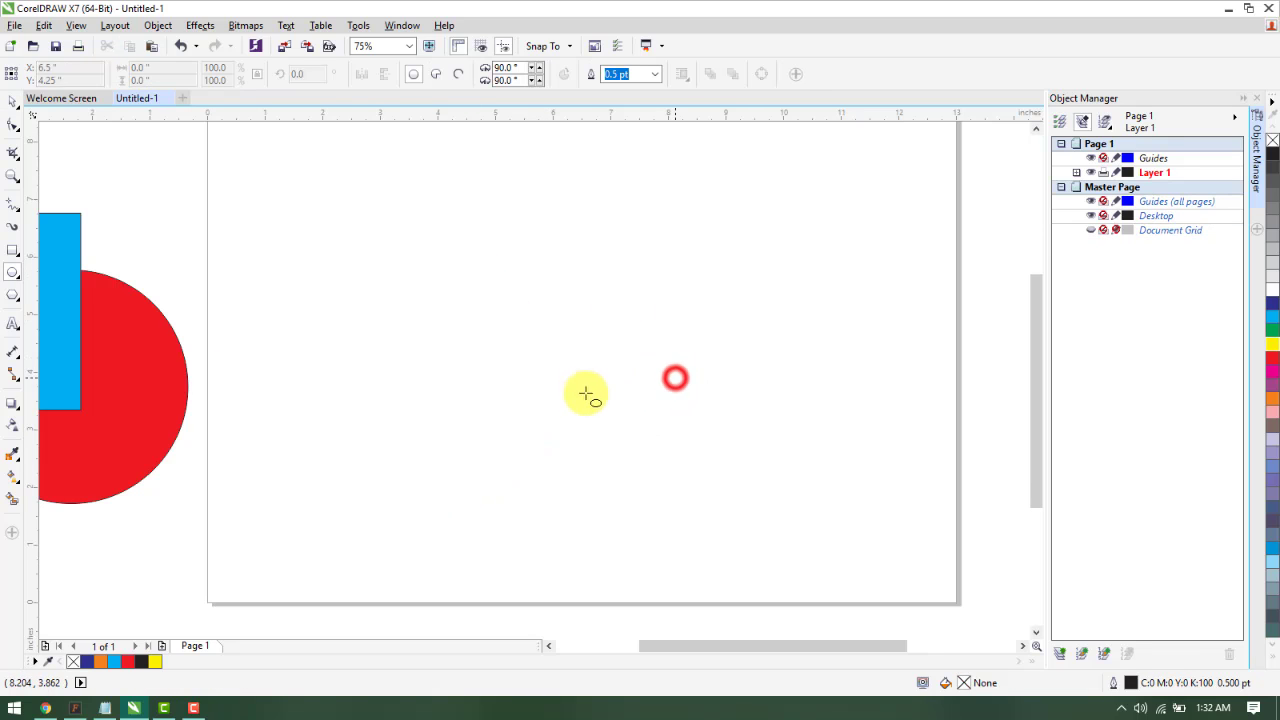
pyautogui.hotkey('ctrl', 'v')
pyautogui.scroll(-2, 626, 358)
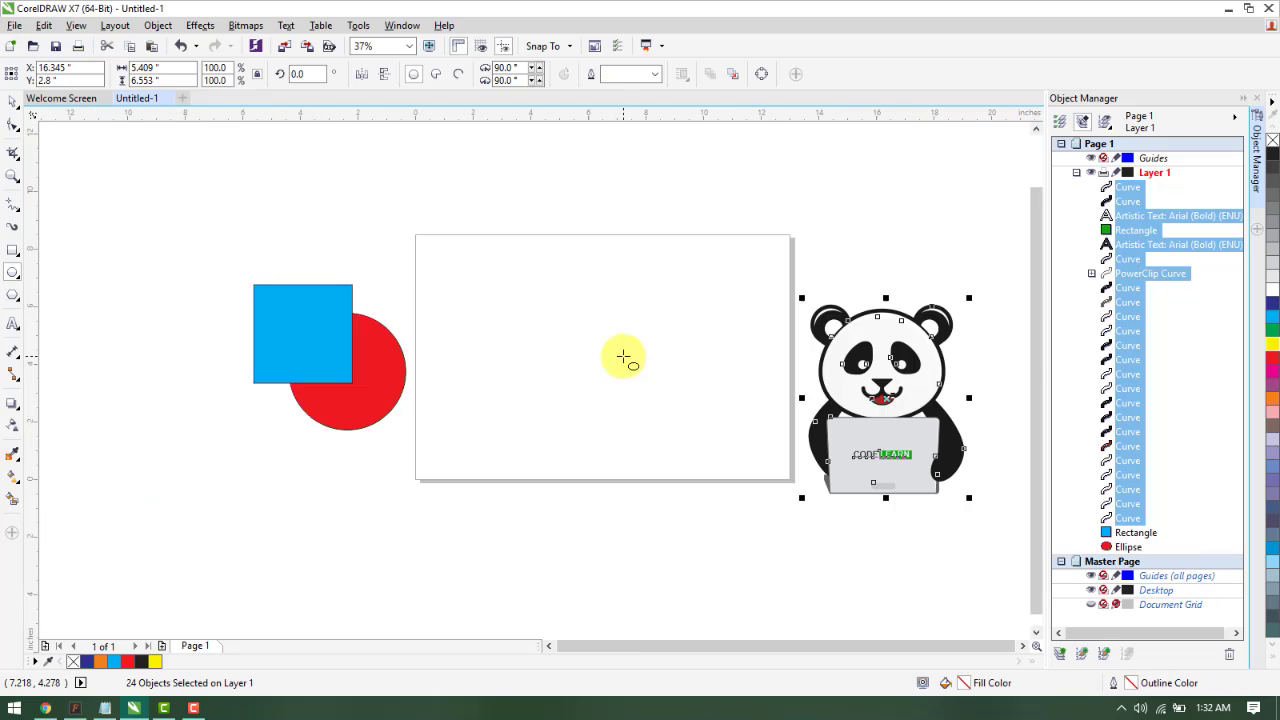
# Move the panda onto the page and scale it down to about 2.16 by 2.62 inches, centred at about X 5.21, Y 5.13
pyautogui.click(13, 105)
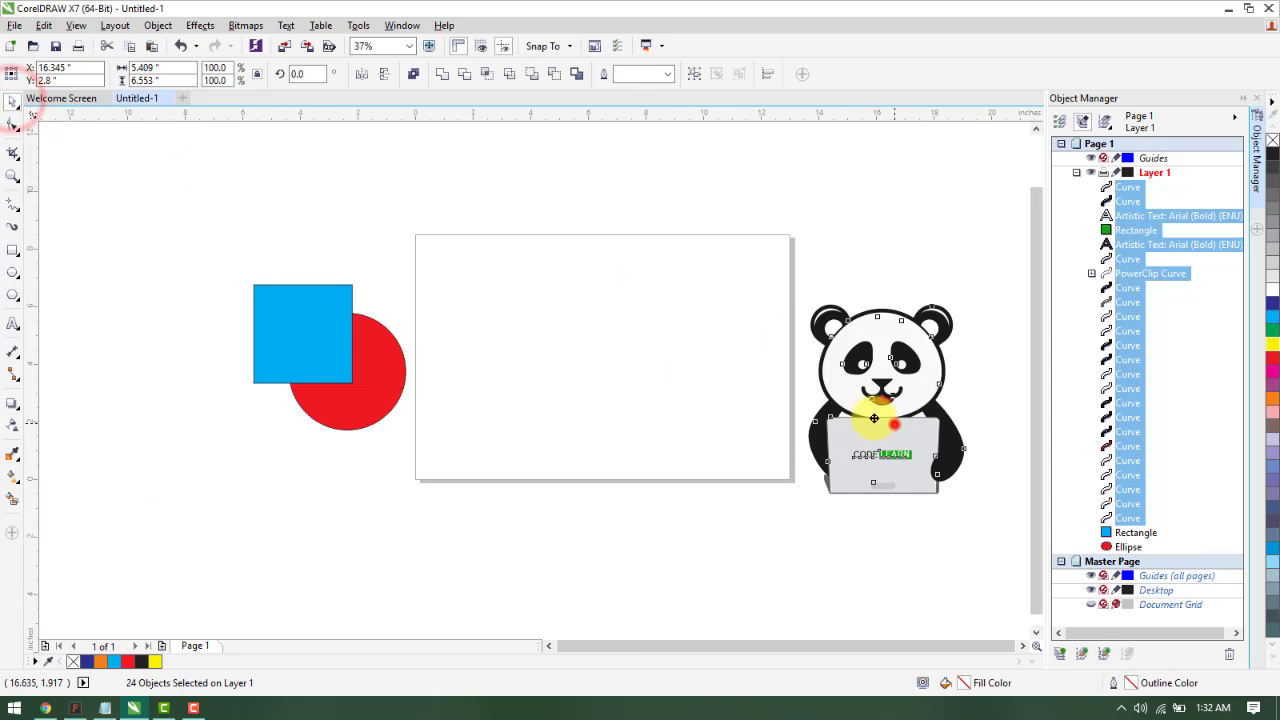
pyautogui.moveTo(890, 420); pyautogui.dragTo(603, 380)
pyautogui.moveTo(681, 457); pyautogui.dragTo(566, 322)
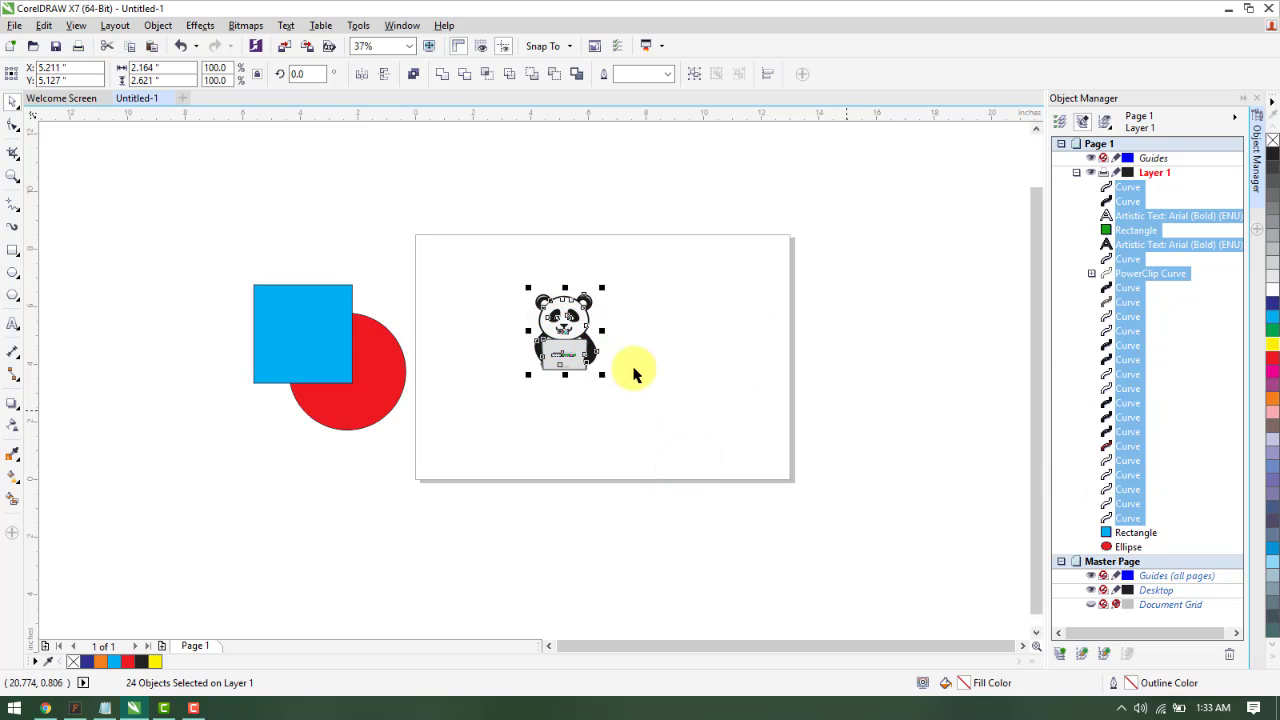
# Combine all the selected panda objects, move the result to about X 7.06, Y 5.14 inches, and deselect it
pyautogui.scroll(2, 556, 319)
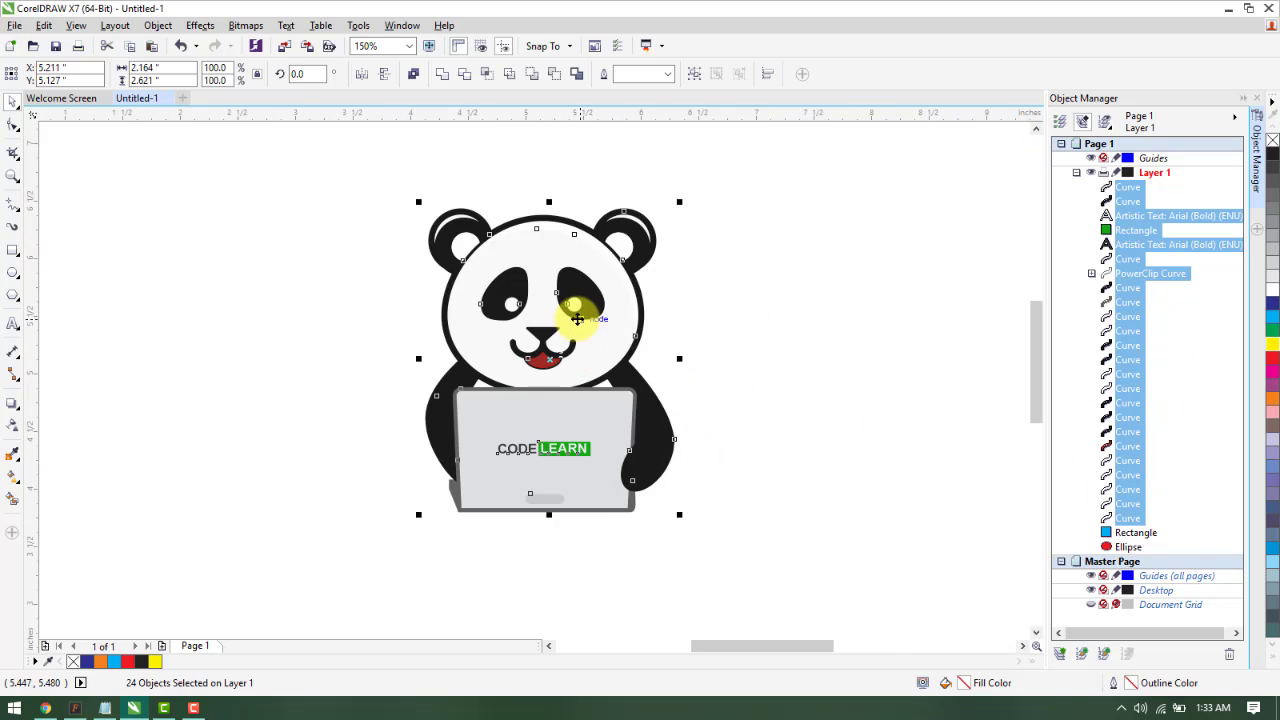
pyautogui.scroll(-1, 568, 314)
pyautogui.scroll(1, 568, 314)
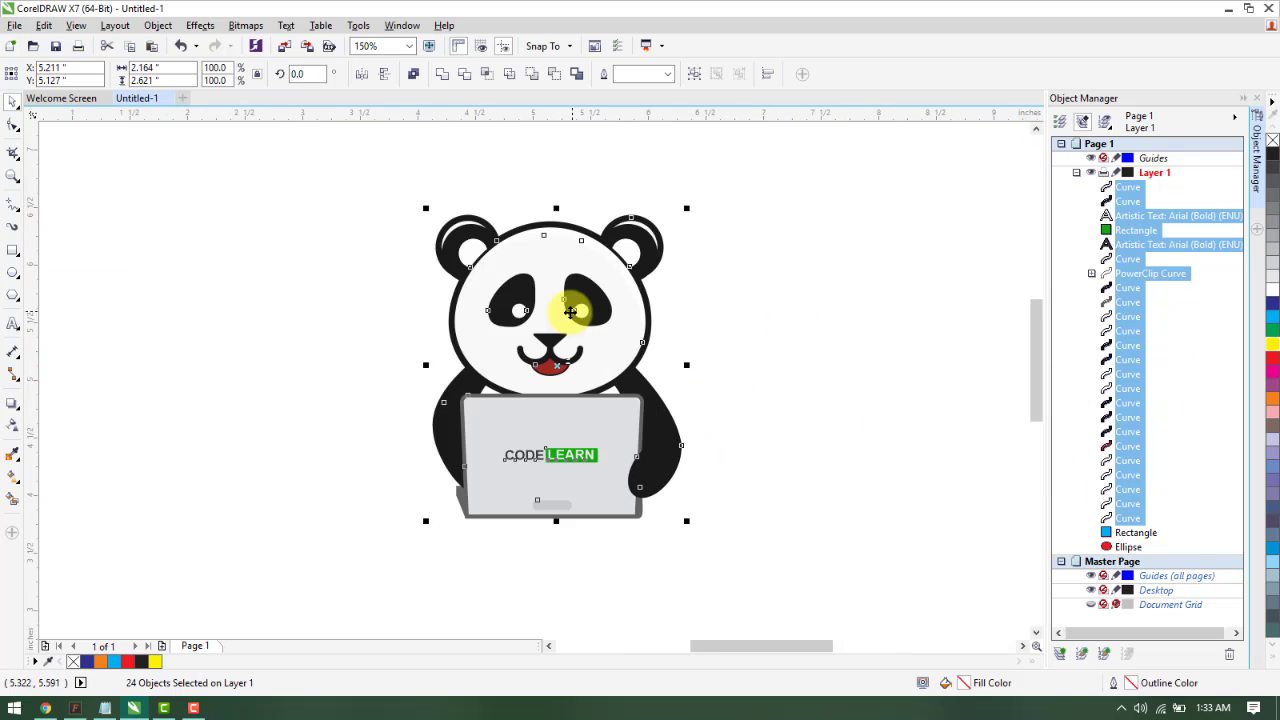
pyautogui.click(412, 74)
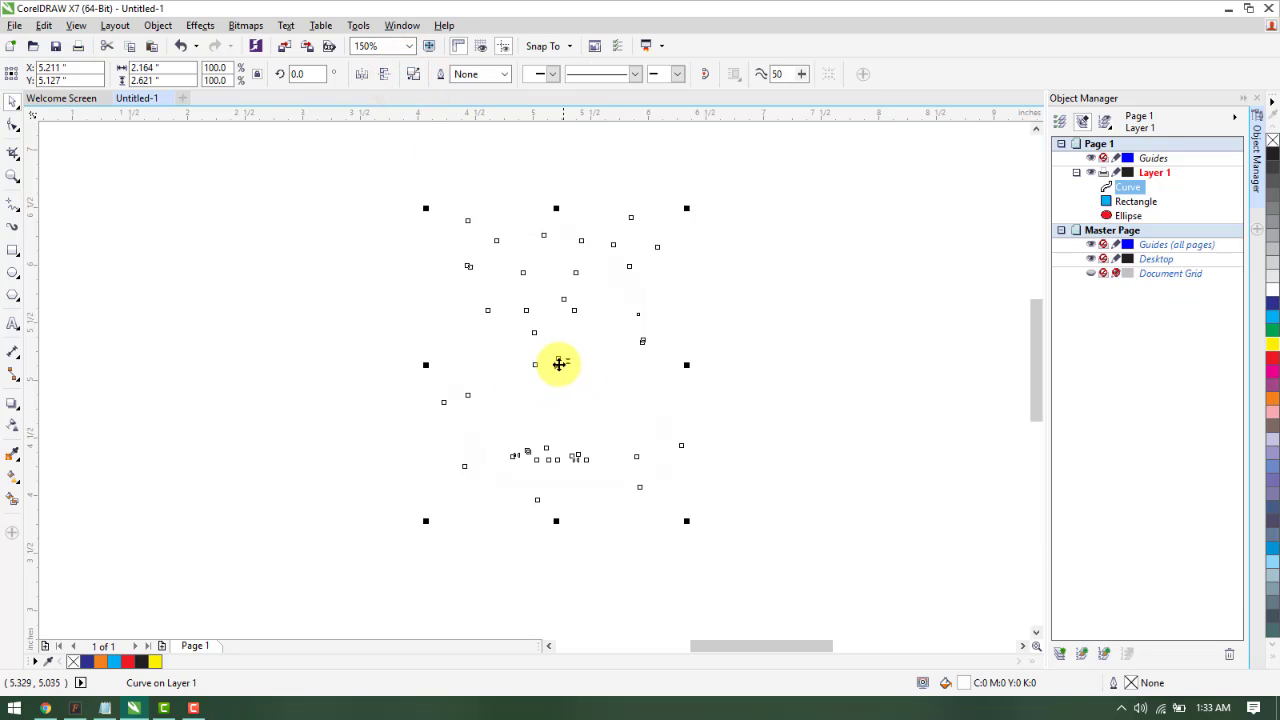
pyautogui.moveTo(559, 364); pyautogui.dragTo(775, 365)
pyautogui.click(943, 414)
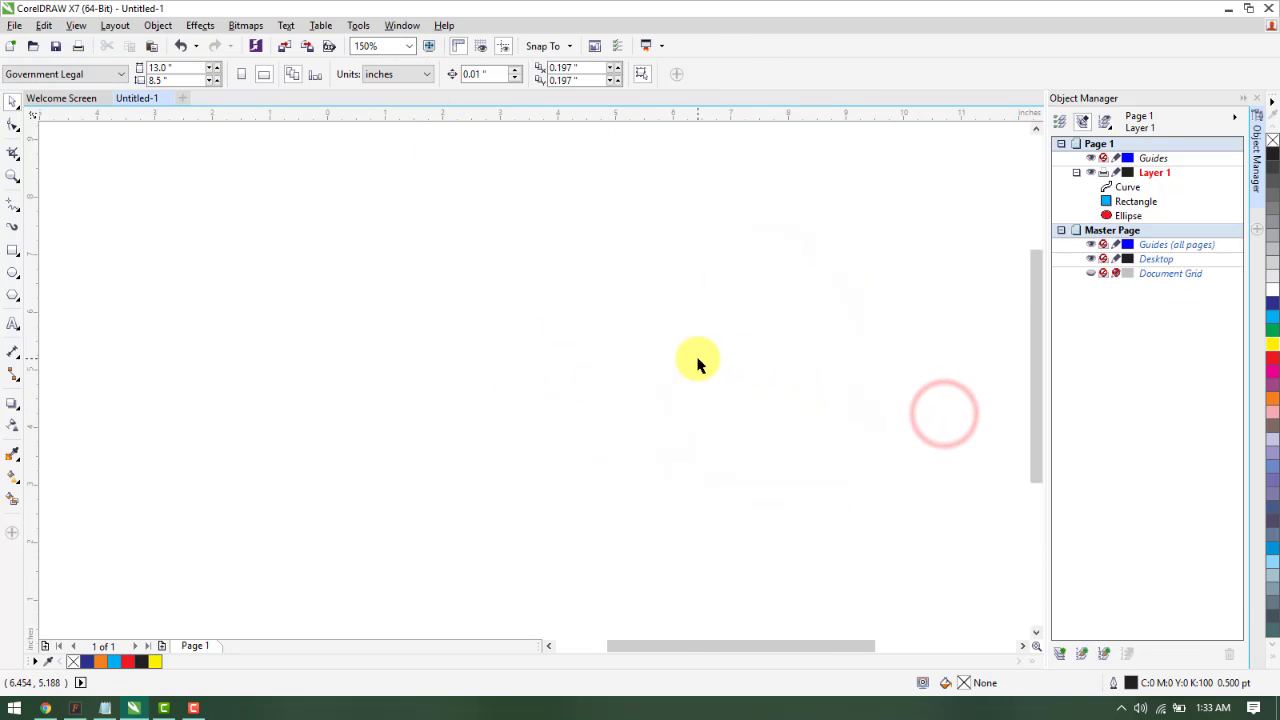
# Select the combined panda curve and undo its move and the Combine operation
pyautogui.scroll(-1, 697, 363)
pyautogui.moveTo(591, 197); pyautogui.dragTo(989, 554)
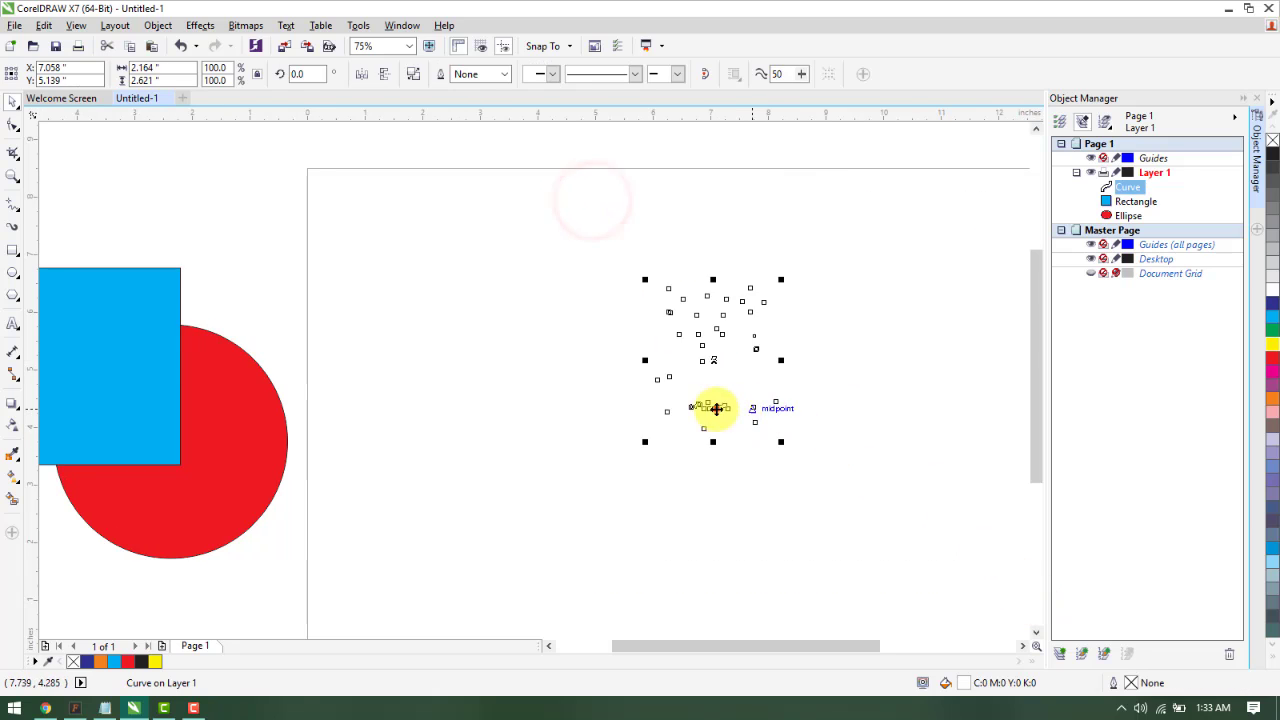
pyautogui.click(714, 409)
pyautogui.hotkey('ctrl', 'z')
pyautogui.hotkey('ctrl', 'z')
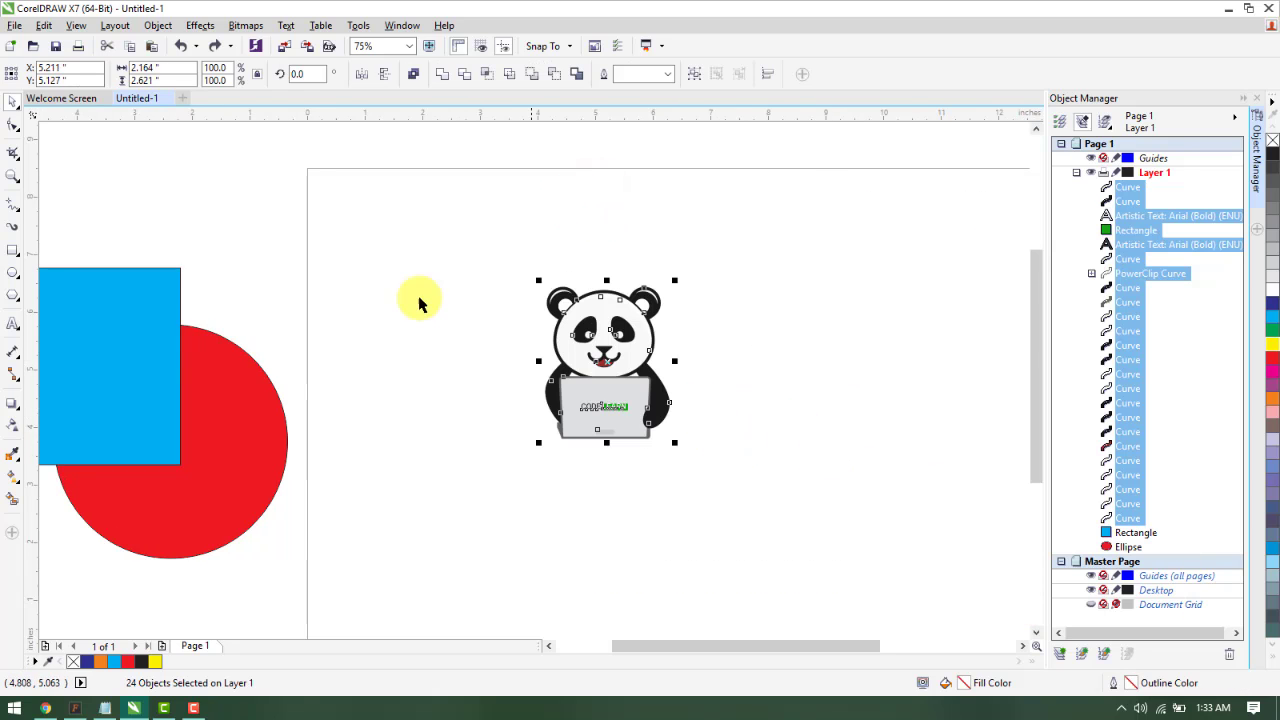
# Try to weld the selected panda objects and undo the Weld
pyautogui.click(443, 75)
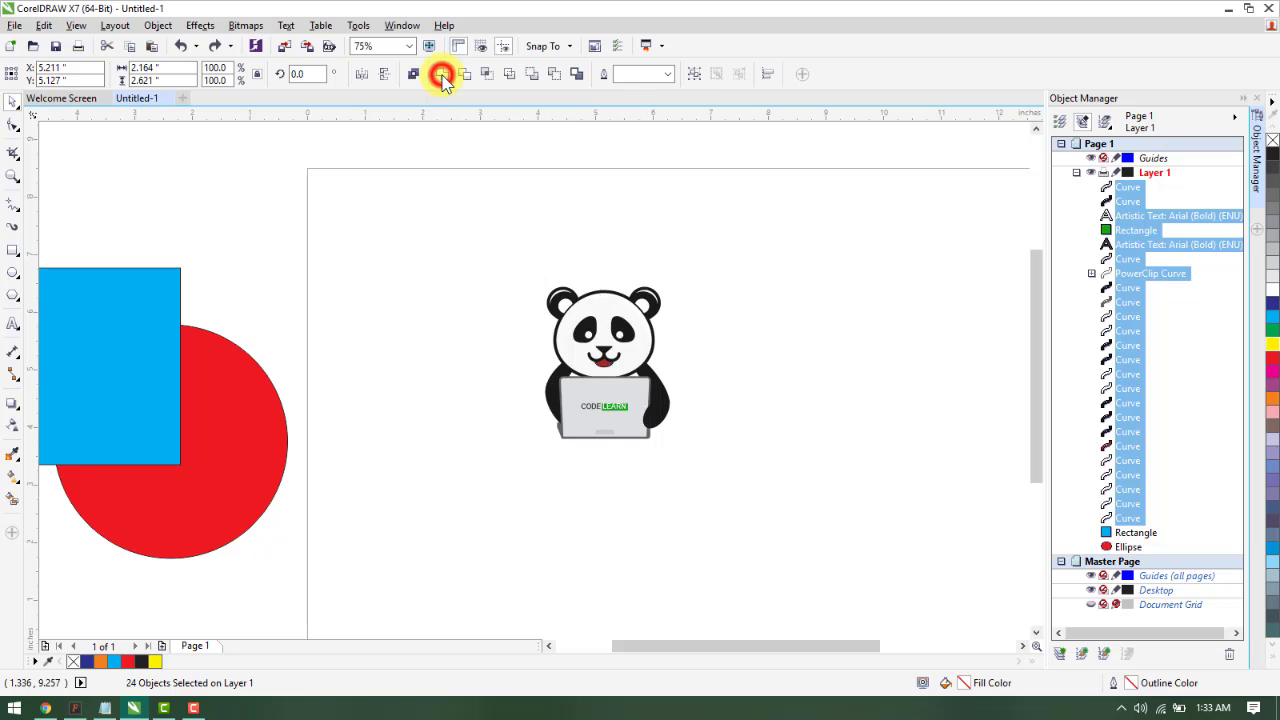
pyautogui.hotkey('ctrl', 'z')
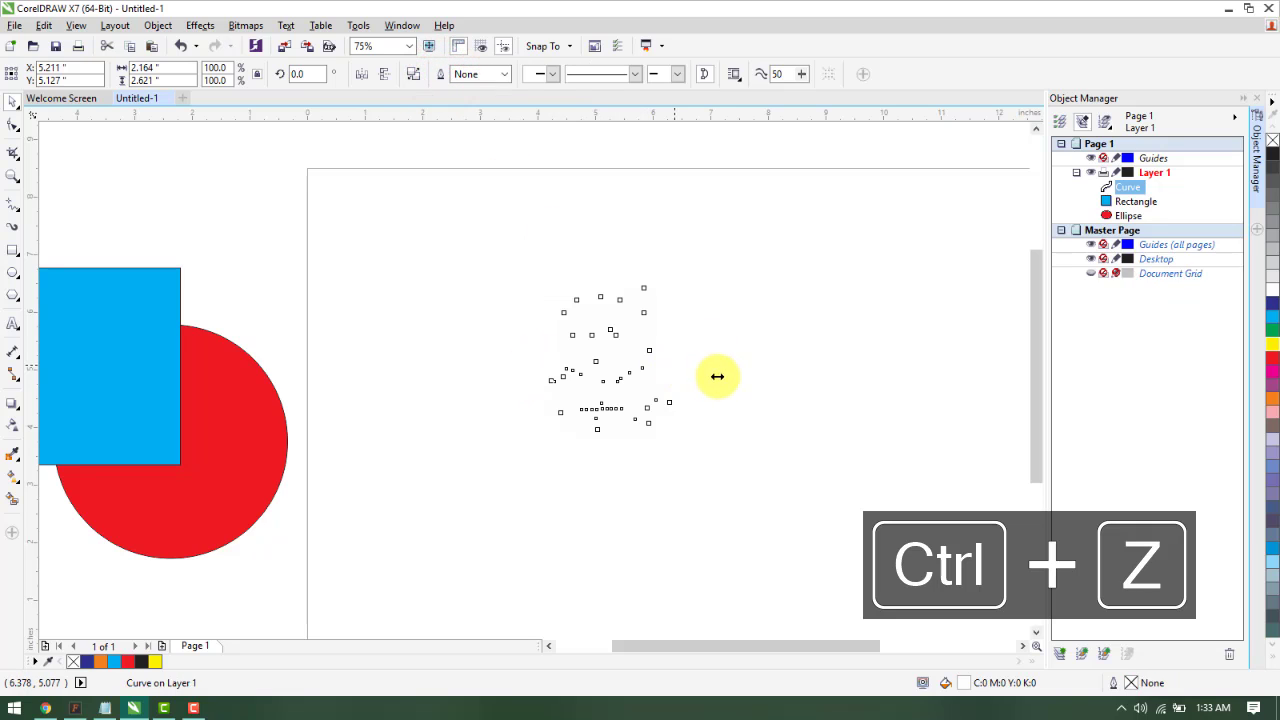
pyautogui.hotkey('ctrl', 'z')
# Move the panda to about X 4.86, Y 5.40 inches, create its boundary, and move the boundary curve to about X 7.82, Y 5.69
pyautogui.moveTo(568, 334); pyautogui.dragTo(574, 377)
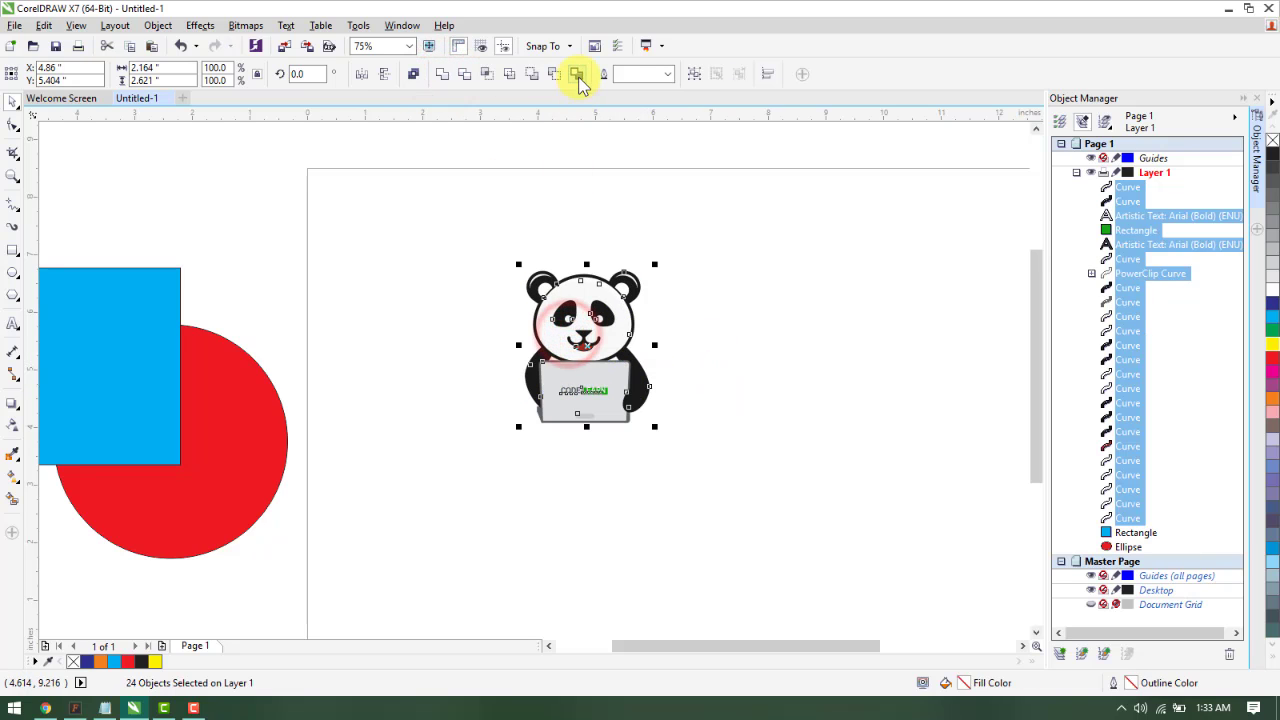
pyautogui.click(578, 78)
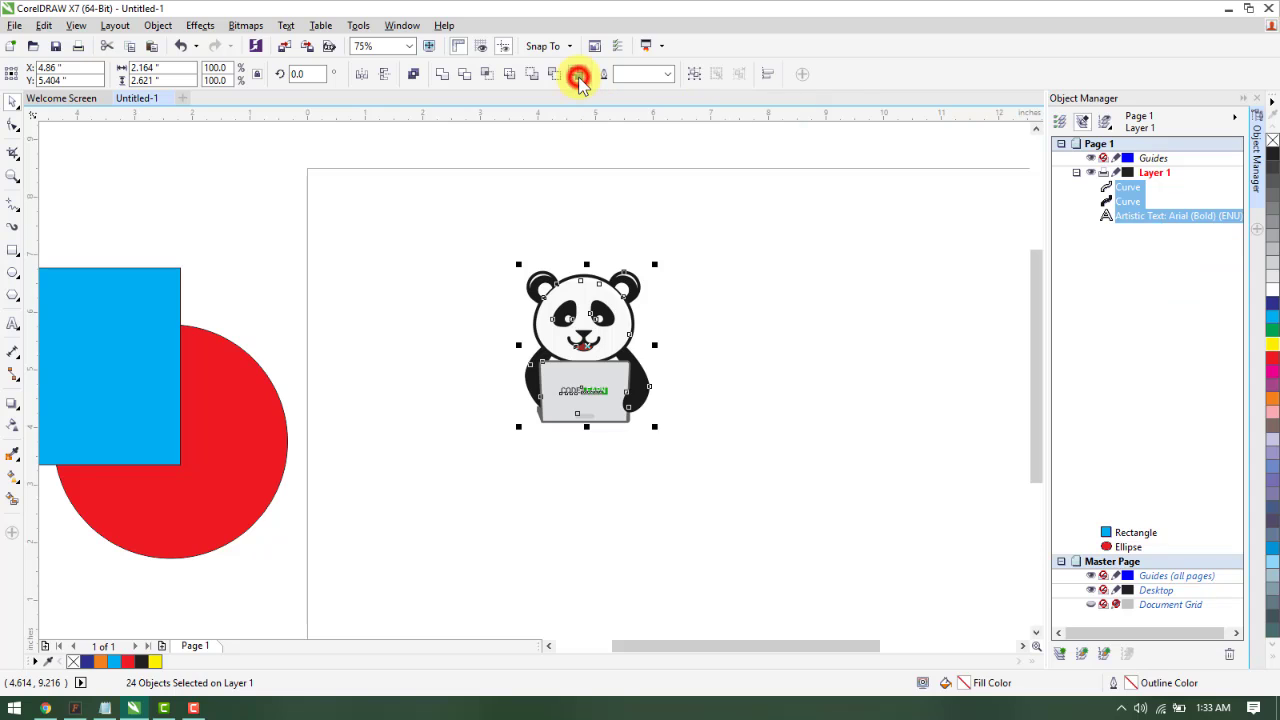
pyautogui.click(586, 338)
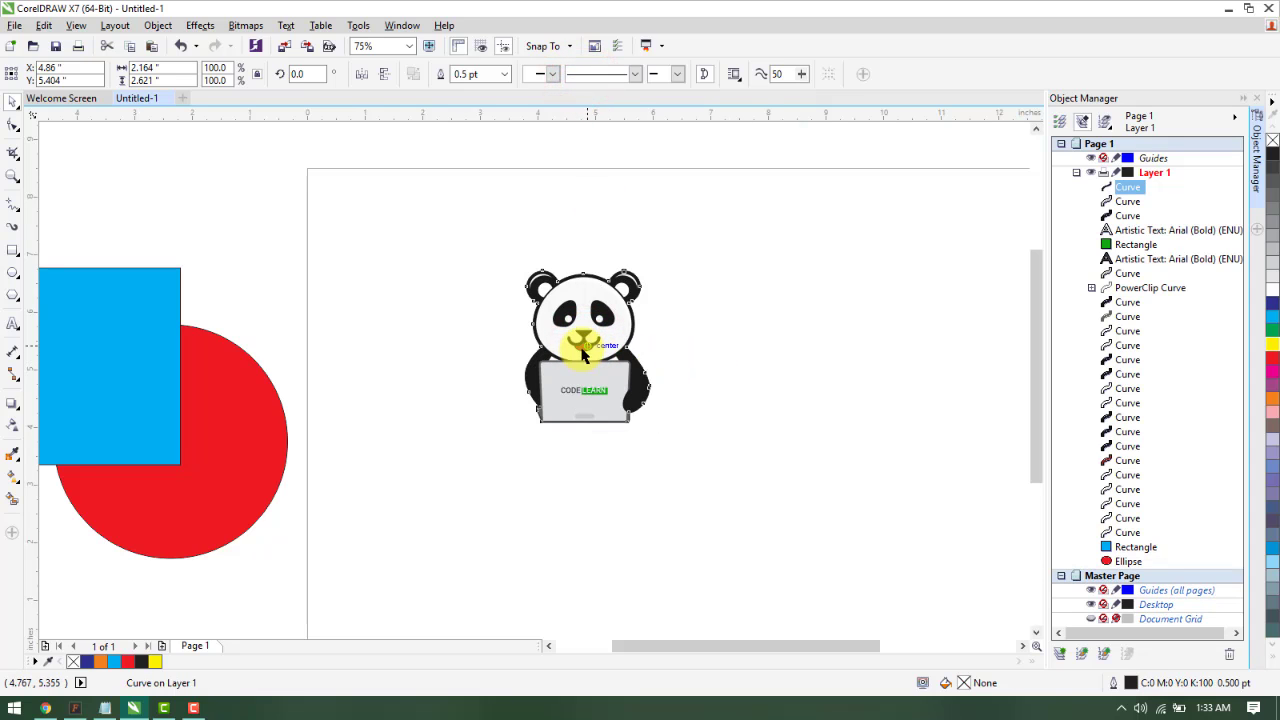
pyautogui.moveTo(586, 345); pyautogui.dragTo(757, 349)
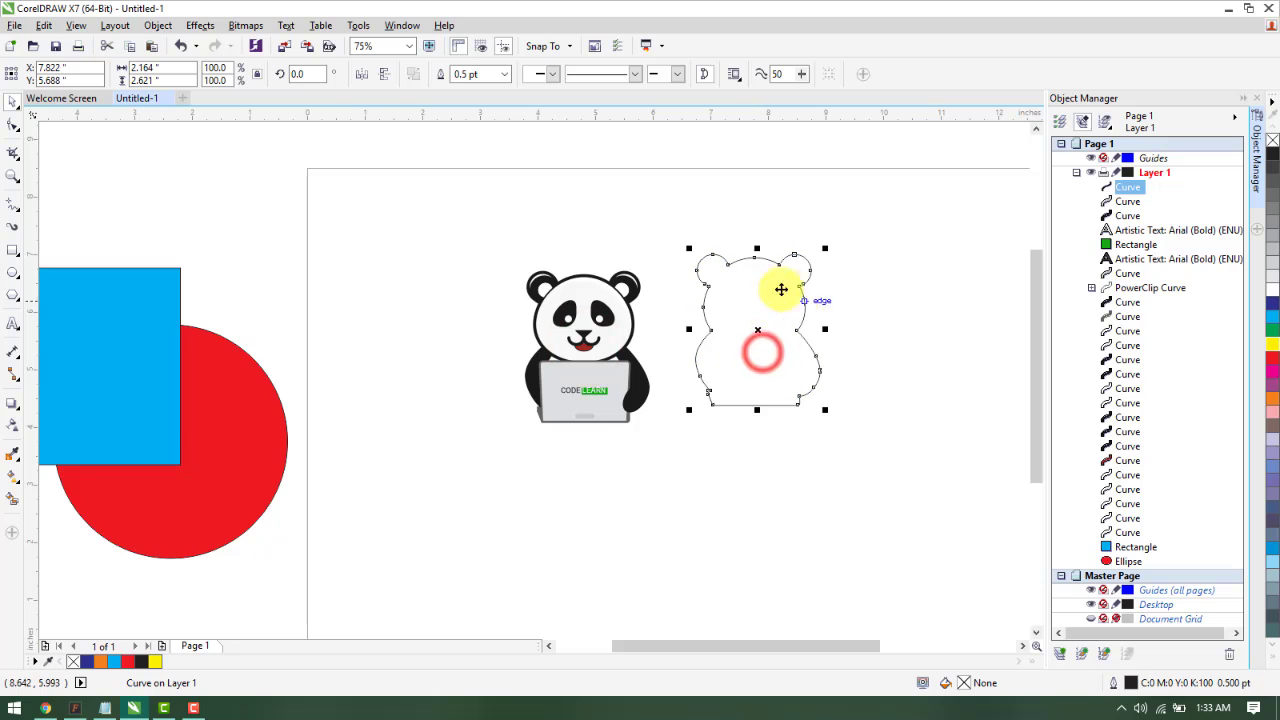
# Fill the panda's boundary curve with dark blue and deselect it
pyautogui.scroll(2, 742, 340)
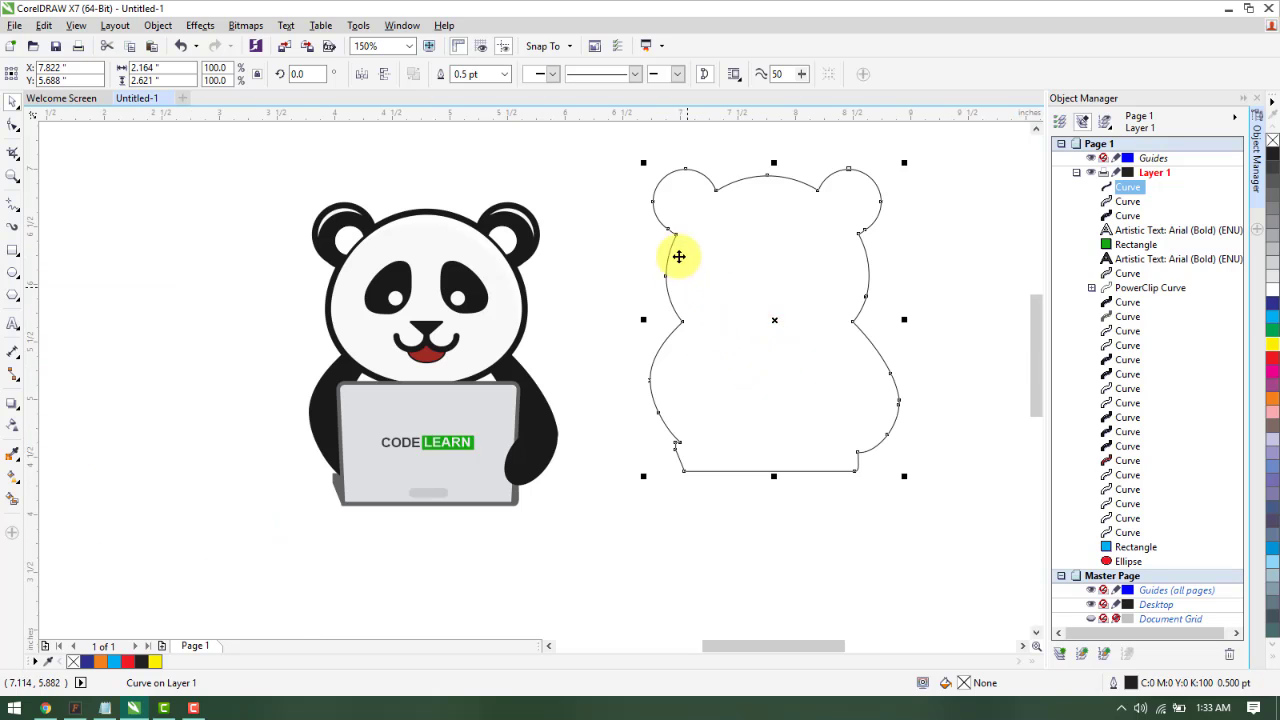
pyautogui.click(1268, 314)
pyautogui.click(946, 463)
pyautogui.scroll(-6, 457, 417)
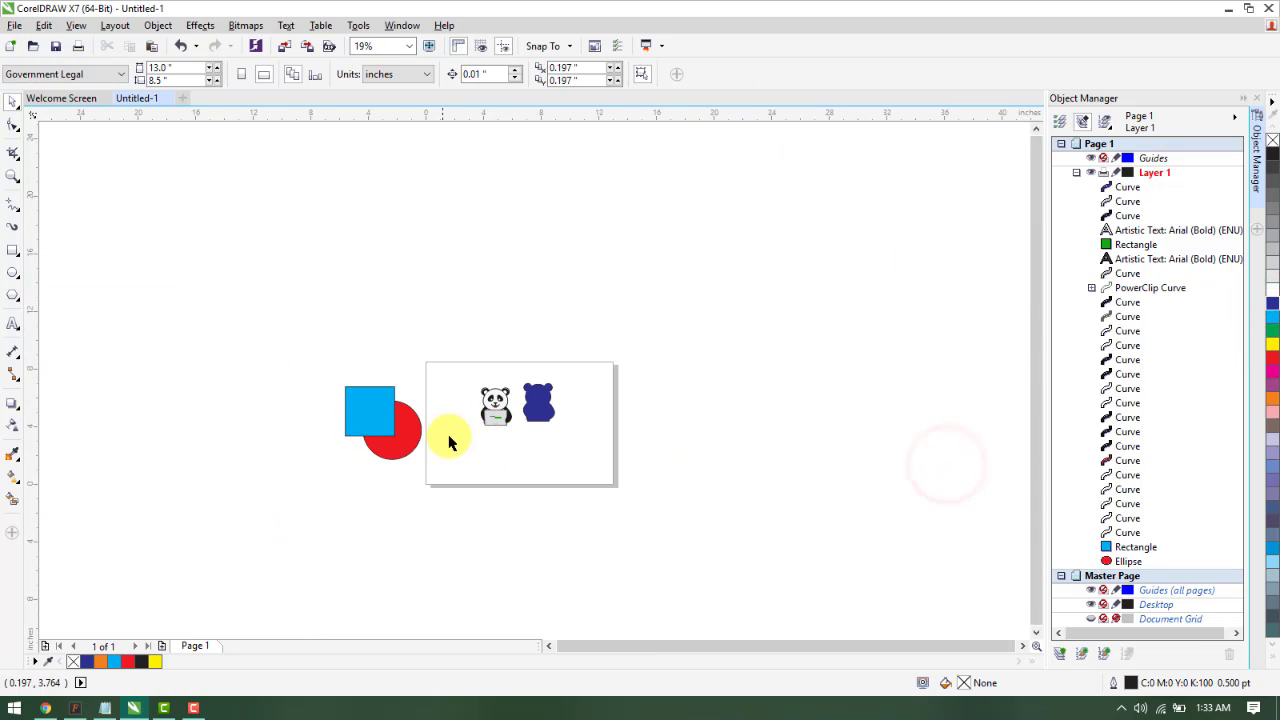
pyautogui.scroll(4, 449, 443)
pyautogui.click(296, 438)
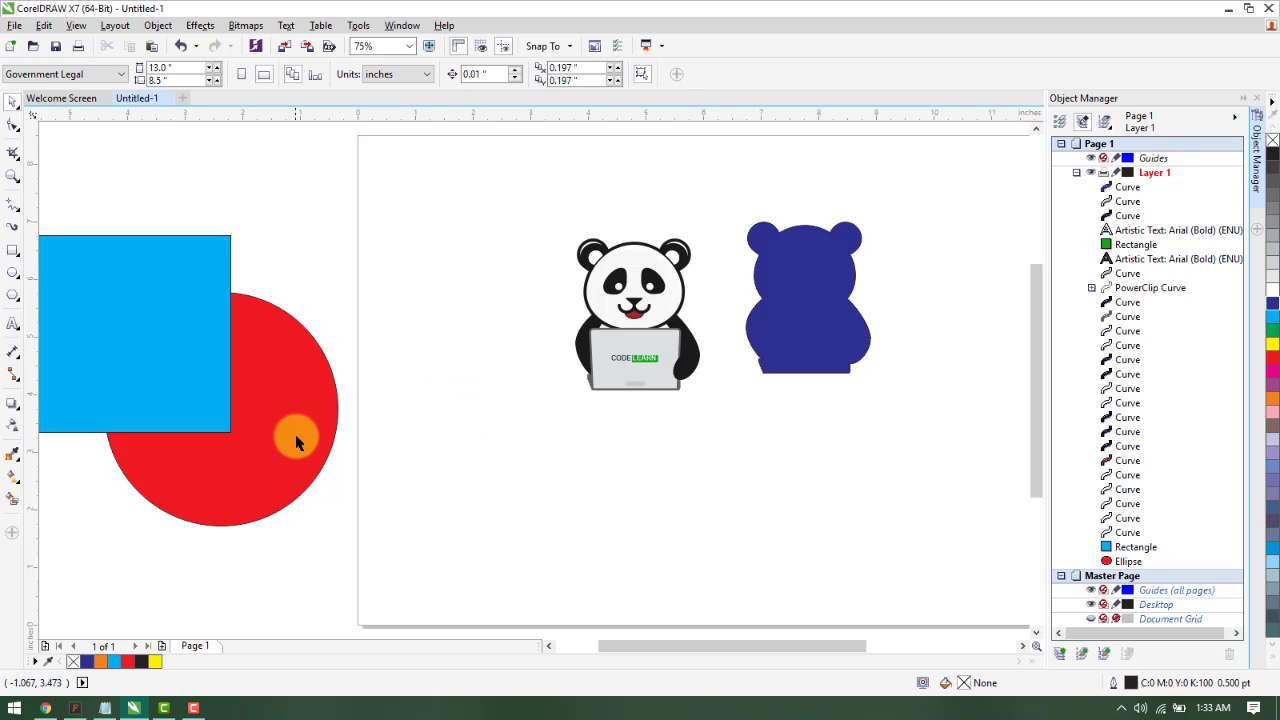
pyautogui.click(180, 320)
pyautogui.click(250, 409)
pyautogui.click(483, 430)
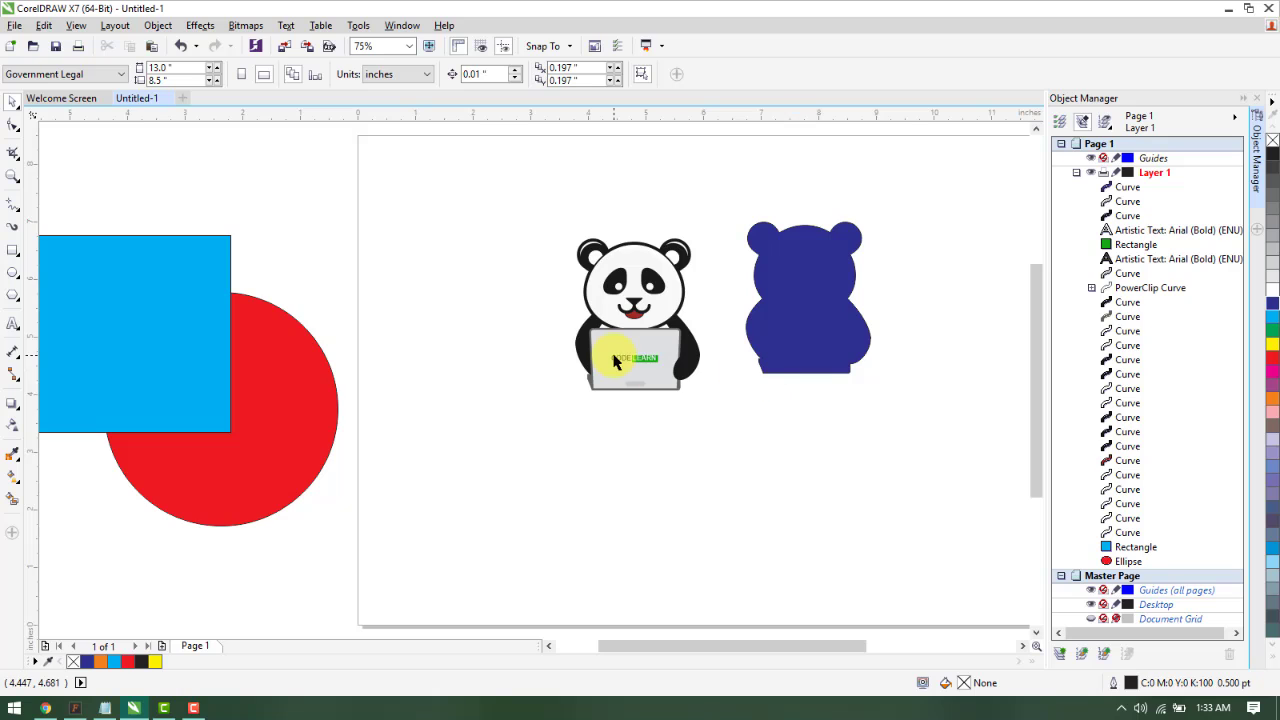
pyautogui.moveTo(530, 216); pyautogui.dragTo(726, 420)
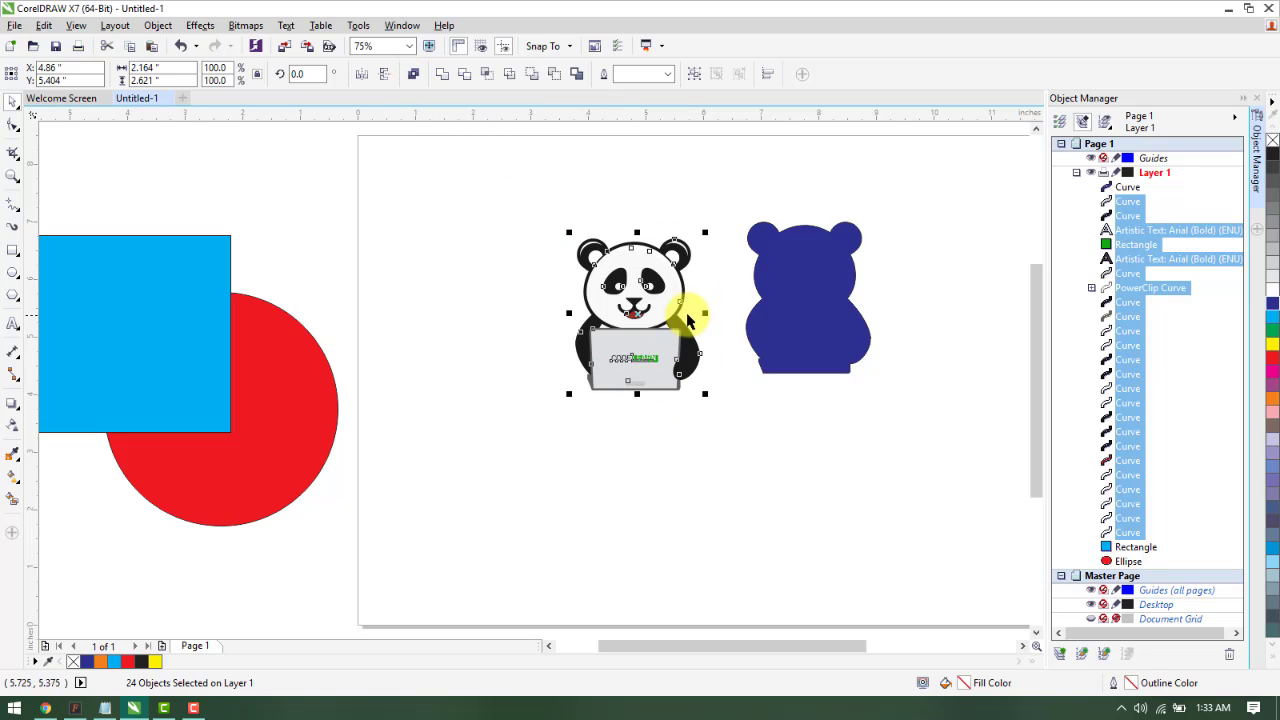
pyautogui.scroll(2, 626, 307)
pyautogui.scroll(-1, 643, 314)
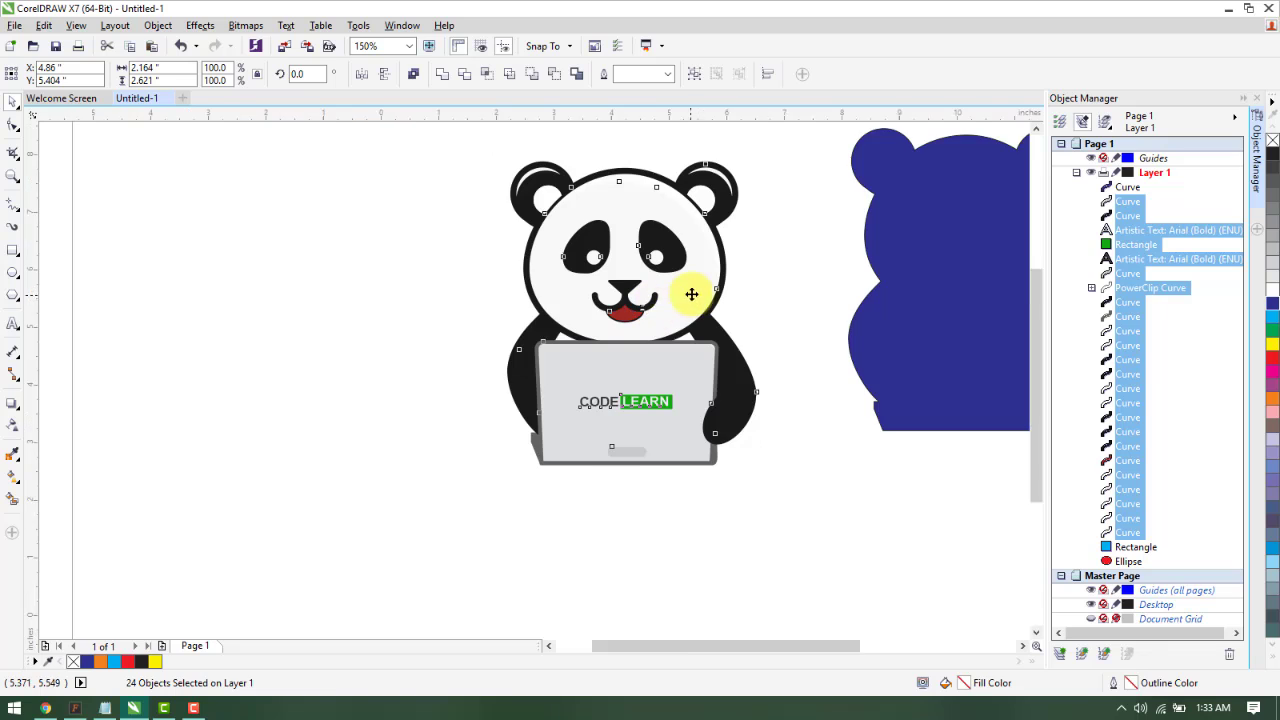
pyautogui.scroll(-2, 703, 282)
pyautogui.scroll(1, 690, 282)
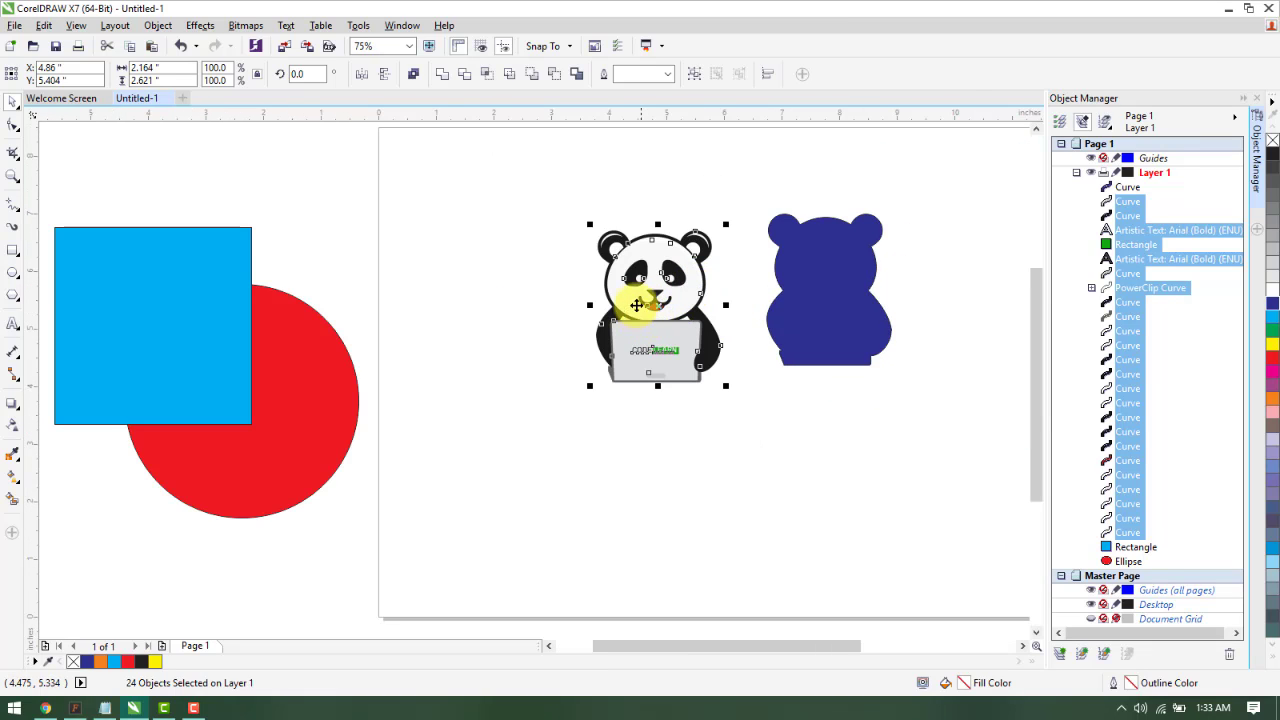
pyautogui.click(822, 416)
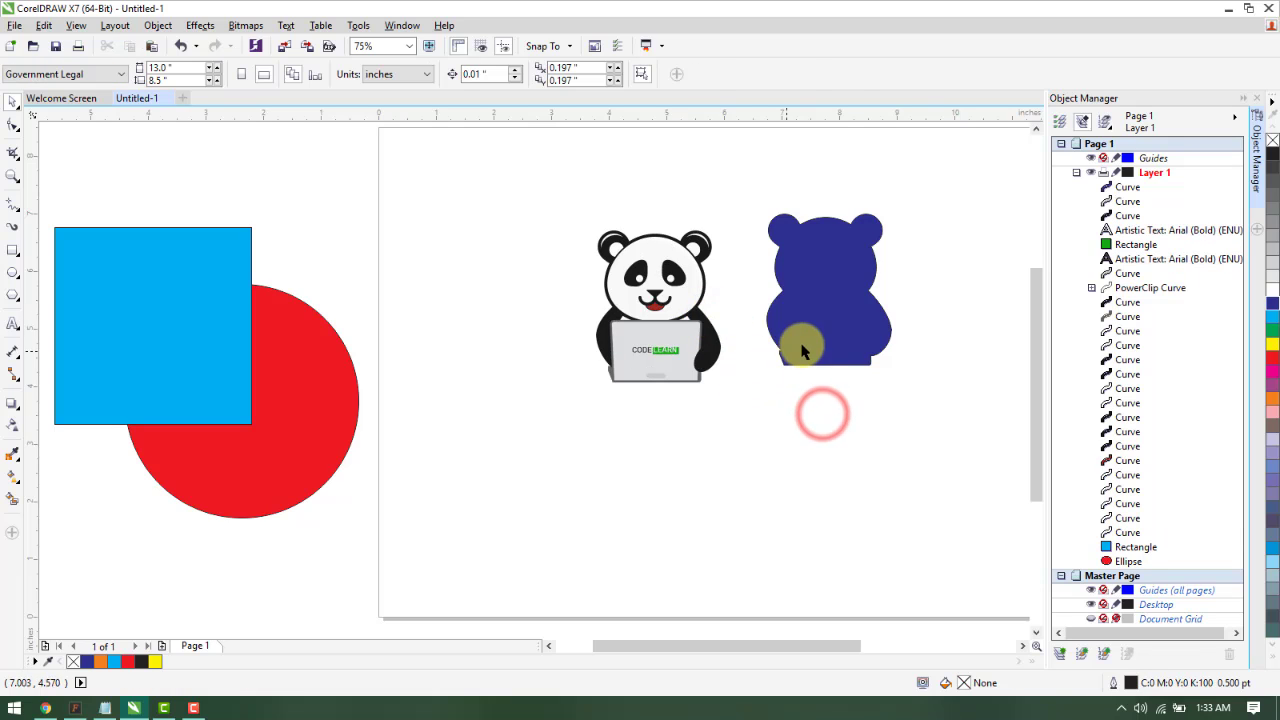
# Move the dark blue boundary curve over the panda to about X 5.10, Y 5.21 inches and reorder it to the back of Layer 1
pyautogui.click(800, 345)
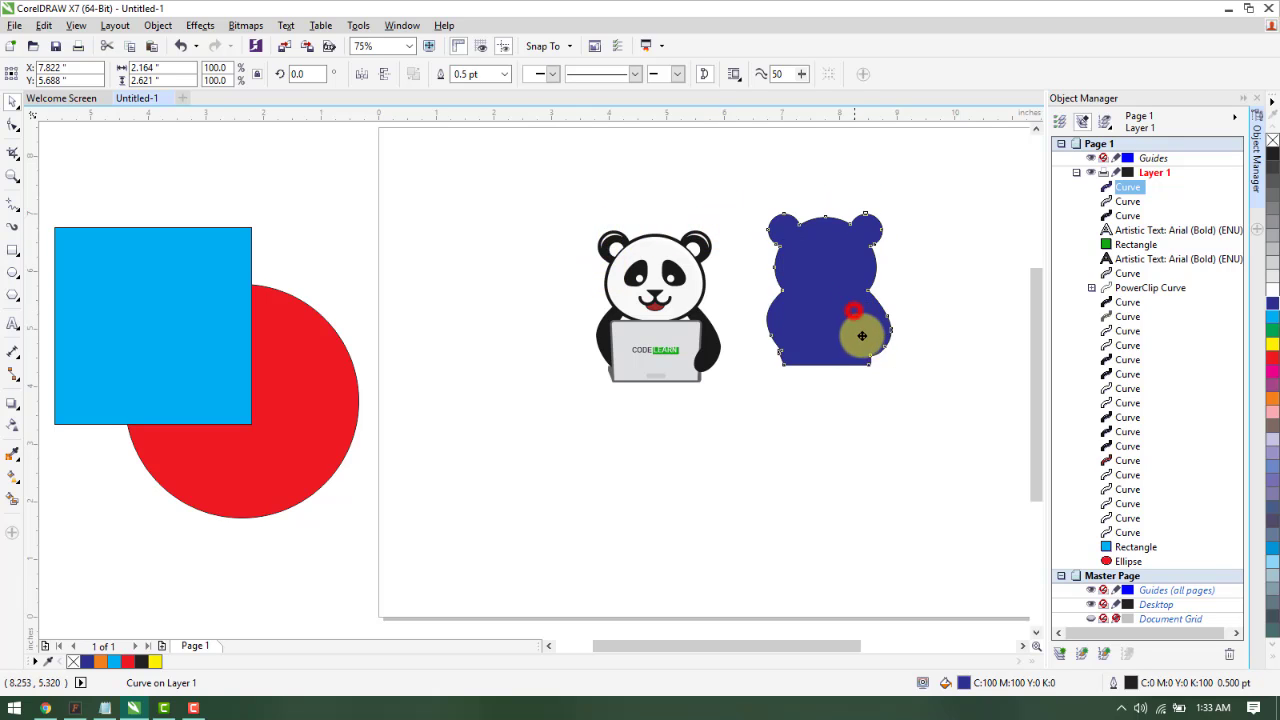
pyautogui.moveTo(853, 311); pyautogui.dragTo(875, 357)
pyautogui.click(742, 437)
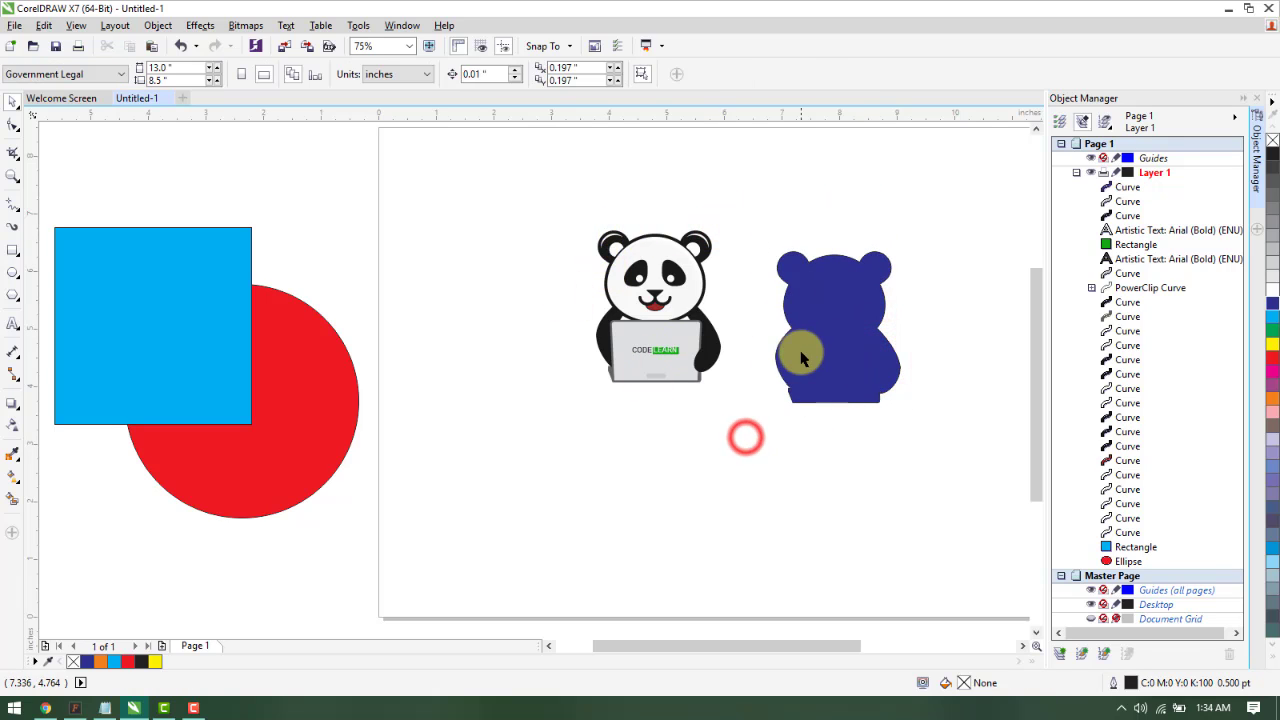
pyautogui.moveTo(849, 398); pyautogui.dragTo(684, 393)
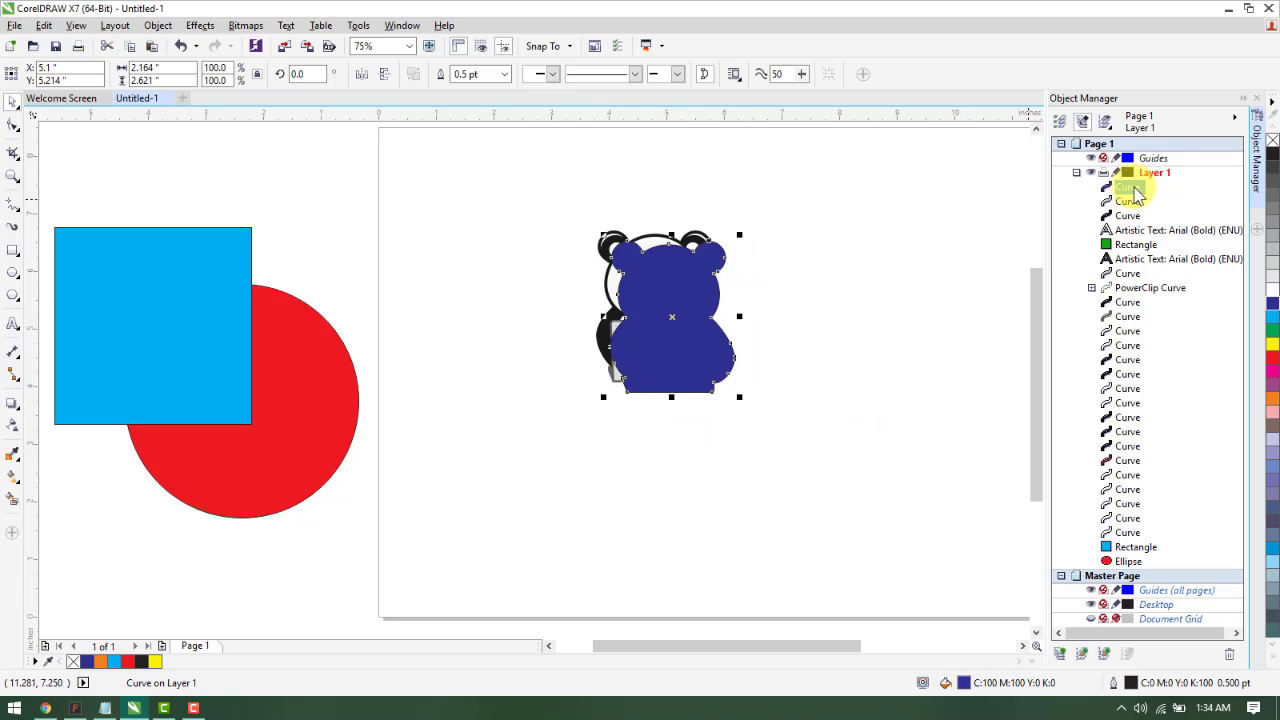
pyautogui.moveTo(1132, 188); pyautogui.dragTo(1108, 570)
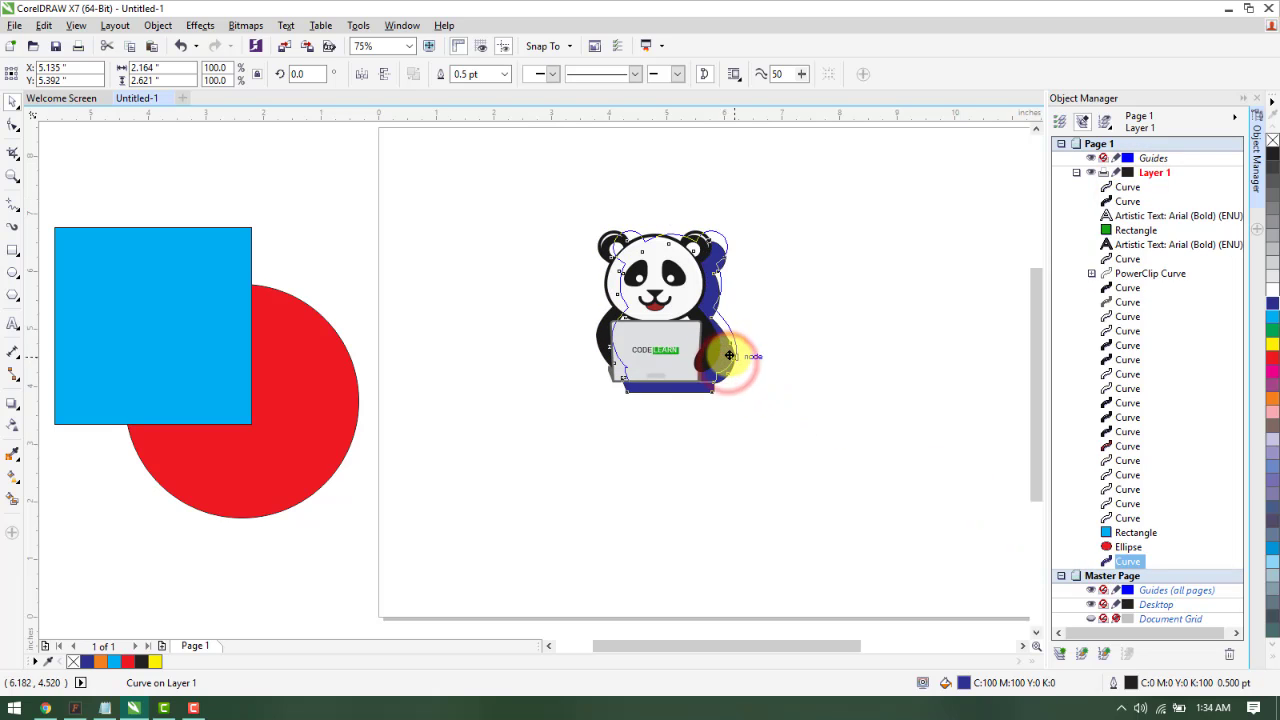
# Shift the boundary curve to about X 4.91, Y 5.45 inches so it sits slightly offset behind the panda as a shadow
pyautogui.scroll(4, 720, 287)
pyautogui.moveTo(700, 278); pyautogui.dragTo(662, 261)
pyautogui.scroll(-2, 677, 278)
# Fill the boundary curve behind the panda with yellow and remove its outline
pyautogui.click(147, 663)
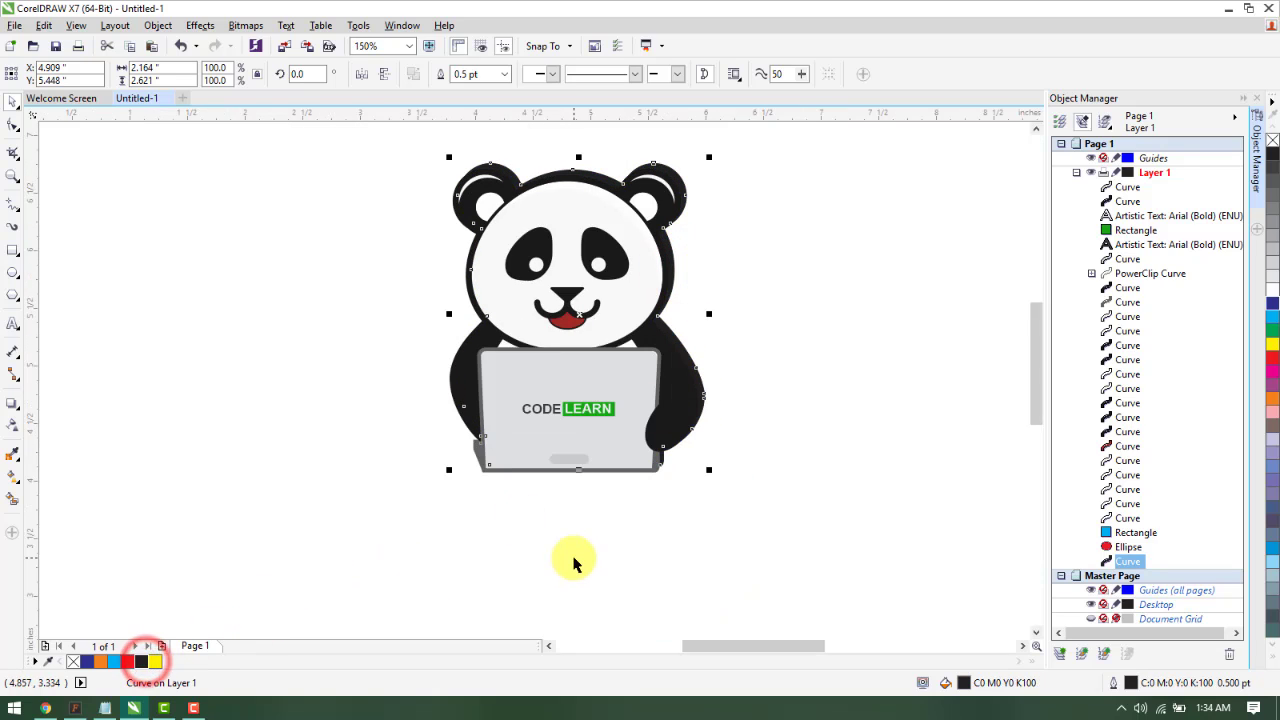
pyautogui.click(153, 662)
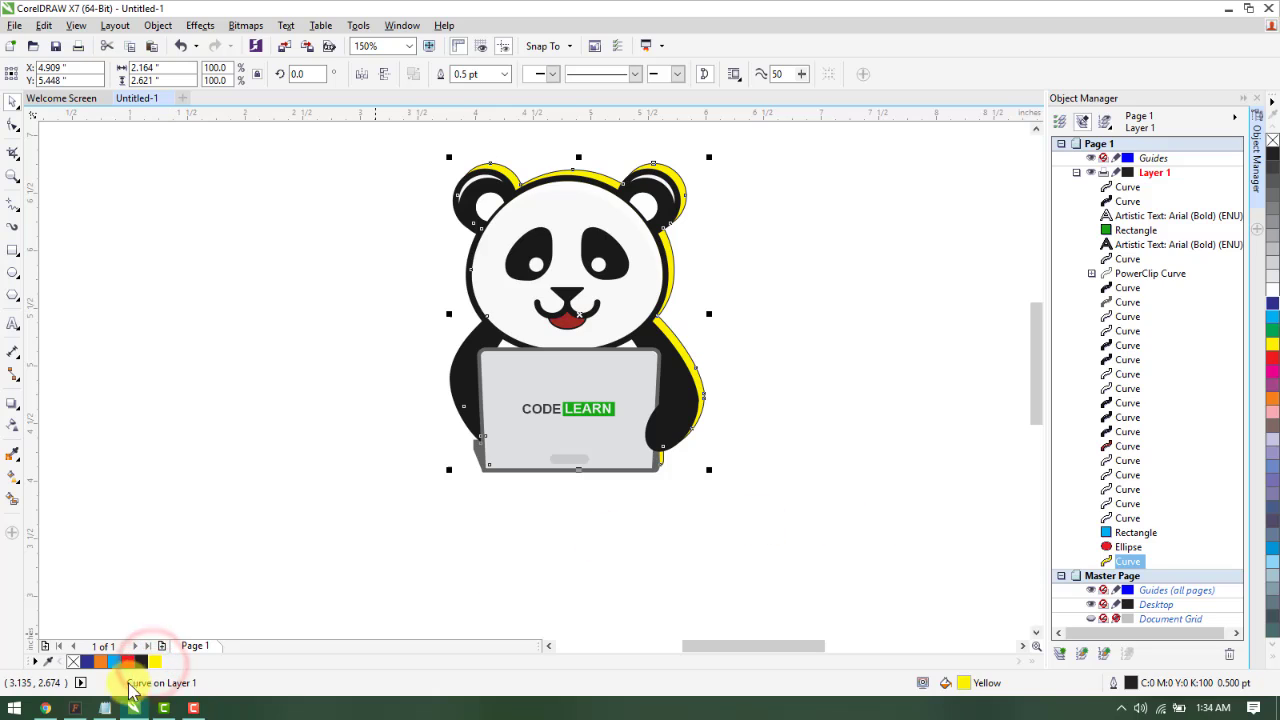
pyautogui.click(843, 534)
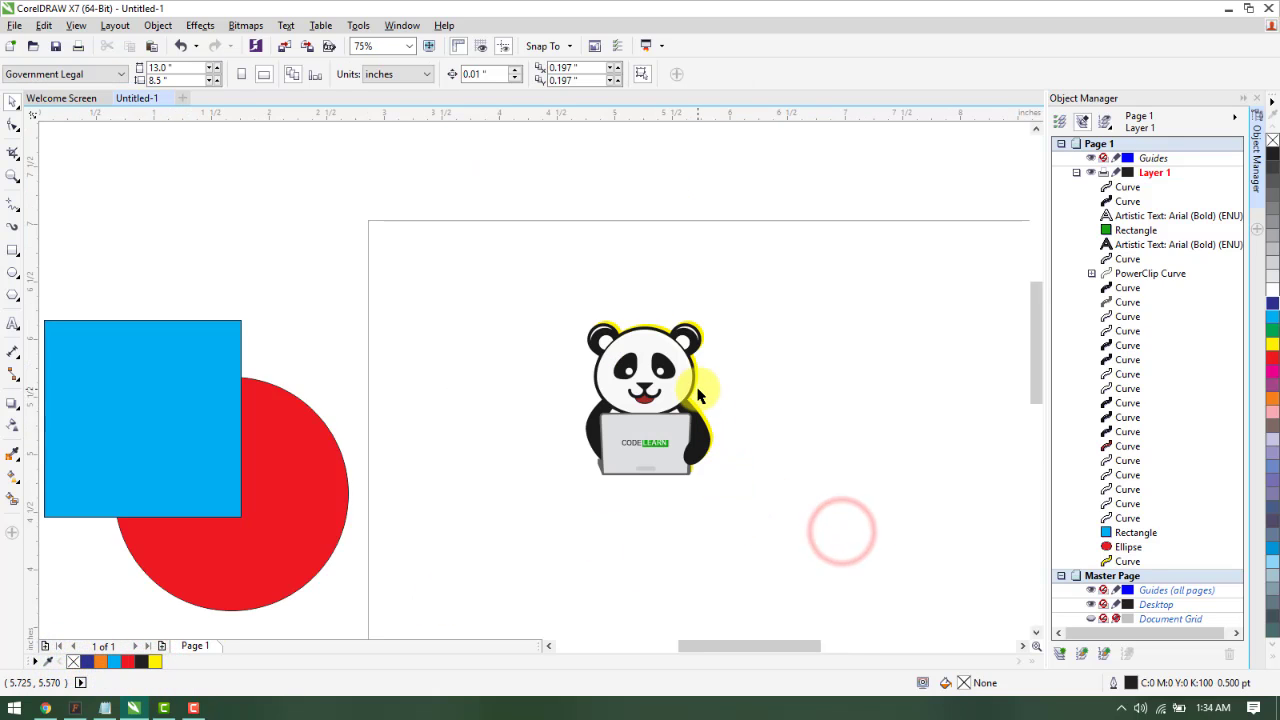
pyautogui.click(698, 390)
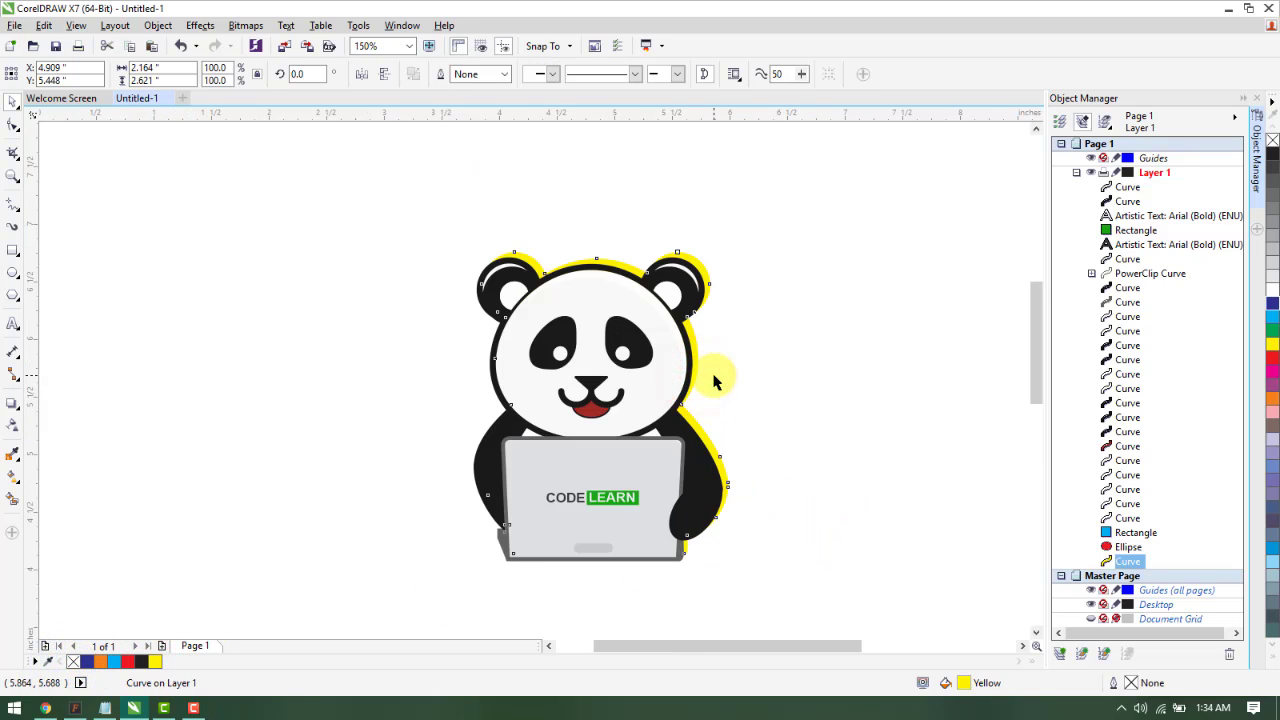
# Delete the panda illustration together with its yellow boundary curve
pyautogui.scroll(-3, 714, 371)
pyautogui.moveTo(565, 280); pyautogui.dragTo(794, 486)
pyautogui.press('Delete')
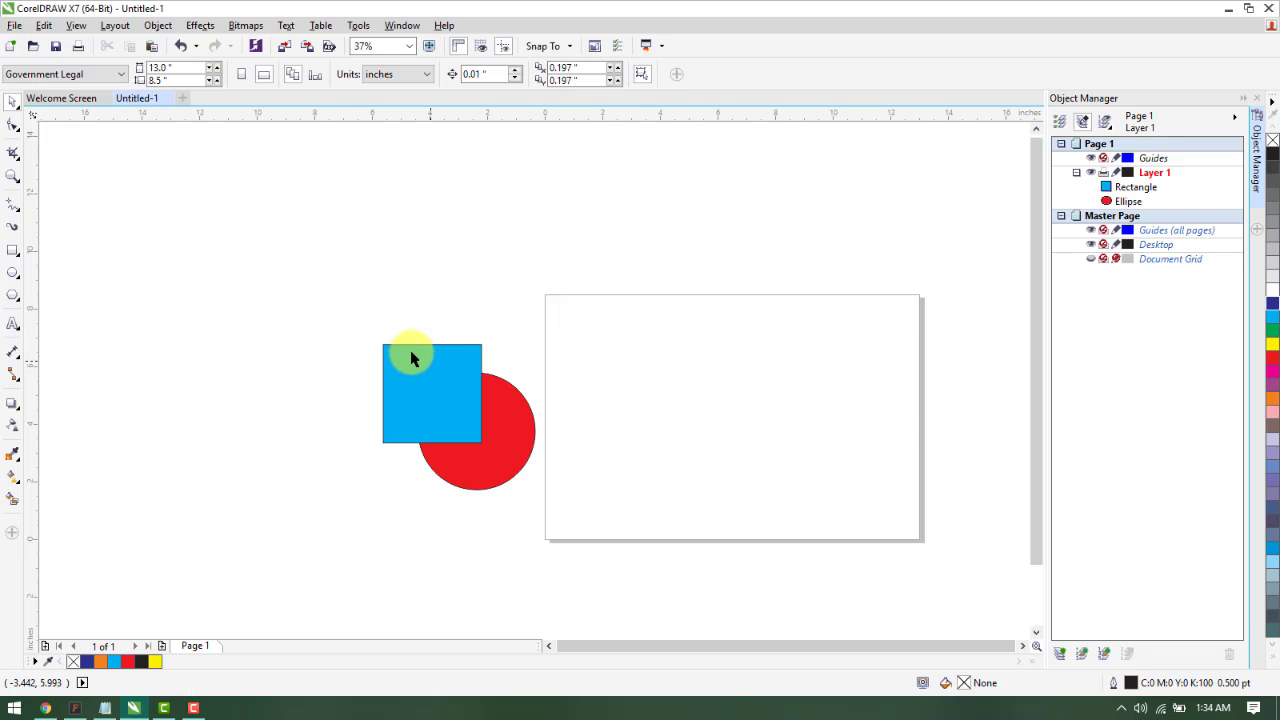
# Move the square and circle onto the page and separate them, with the circle to the right of the square
pyautogui.moveTo(334, 292); pyautogui.dragTo(621, 541)
pyautogui.moveTo(466, 420); pyautogui.dragTo(941, 387)
pyautogui.click(814, 418)
pyautogui.scroll(2, 785, 437)
pyautogui.moveTo(908, 354); pyautogui.dragTo(906, 351)
pyautogui.click(937, 466)
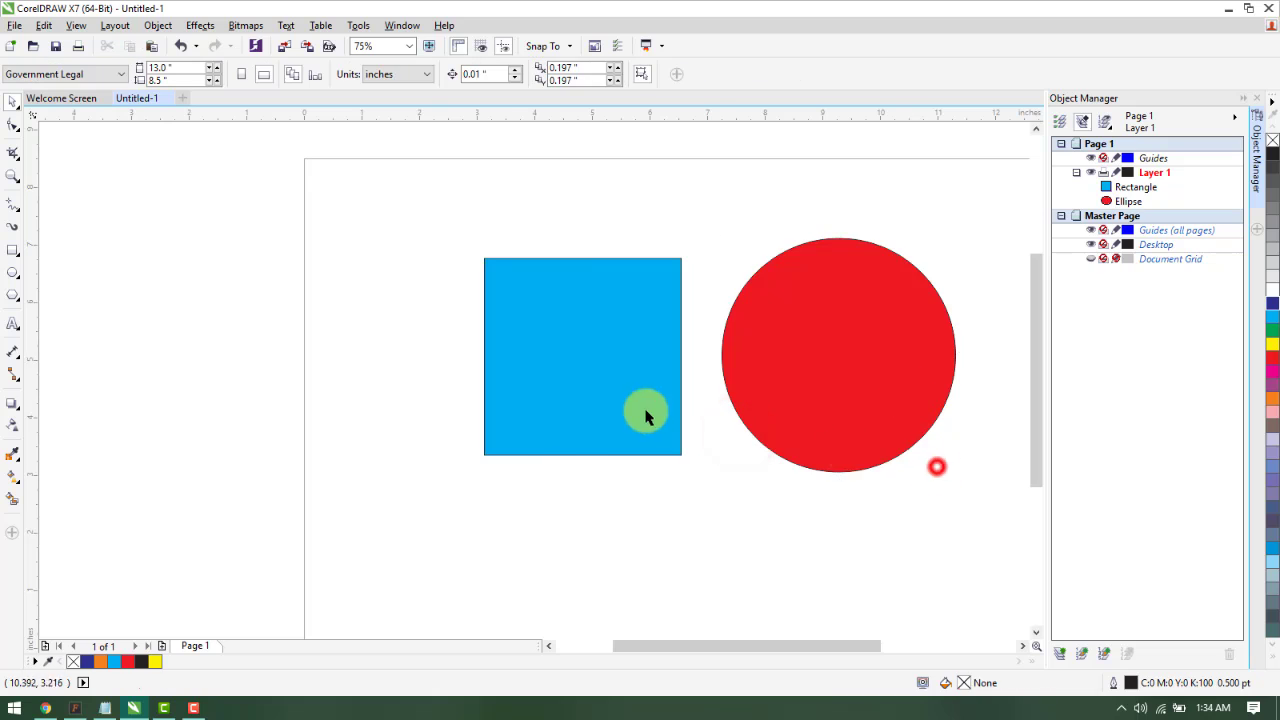
# Move the circle so that it overlaps the square's lower-right corner
pyautogui.scroll(-1, 645, 409)
pyautogui.scroll(1, 667, 354)
pyautogui.moveTo(705, 376); pyautogui.dragTo(603, 486)
pyautogui.click(882, 437)
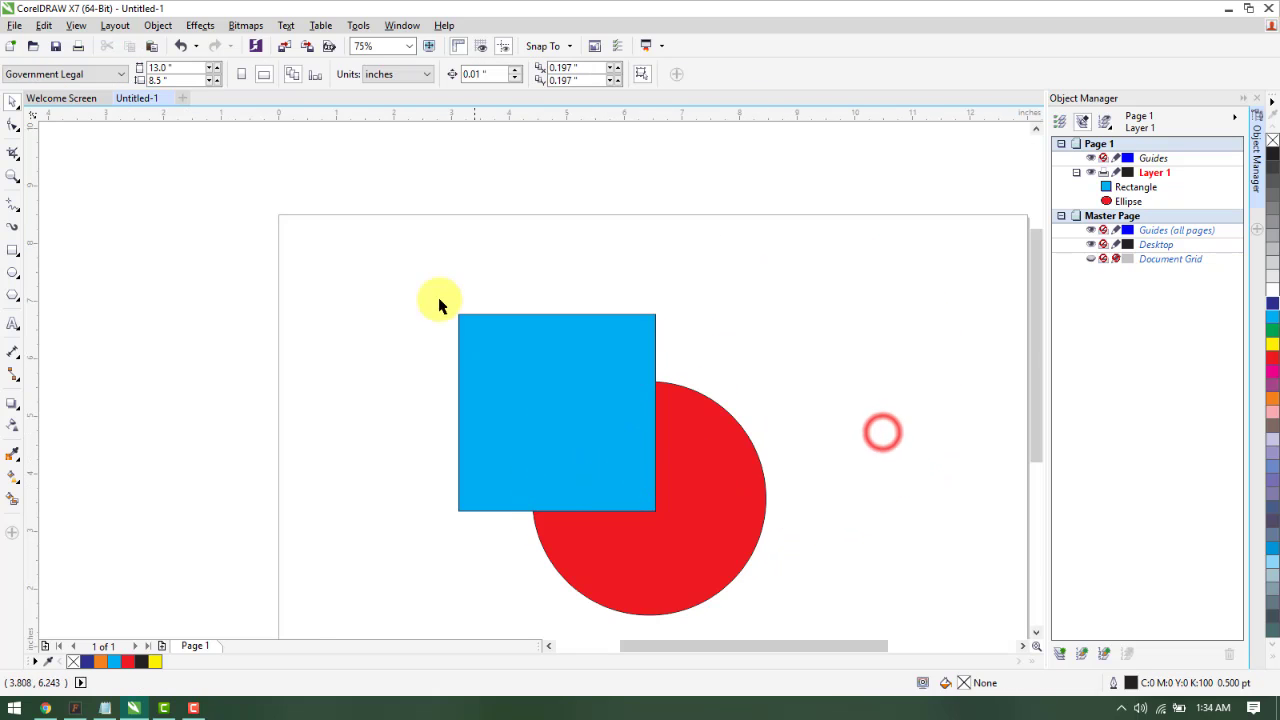
# Trim the circle with the overlapping square and move the trimmed circle to about X 8.59, Y 2.49 inches
pyautogui.moveTo(391, 246); pyautogui.dragTo(880, 609)
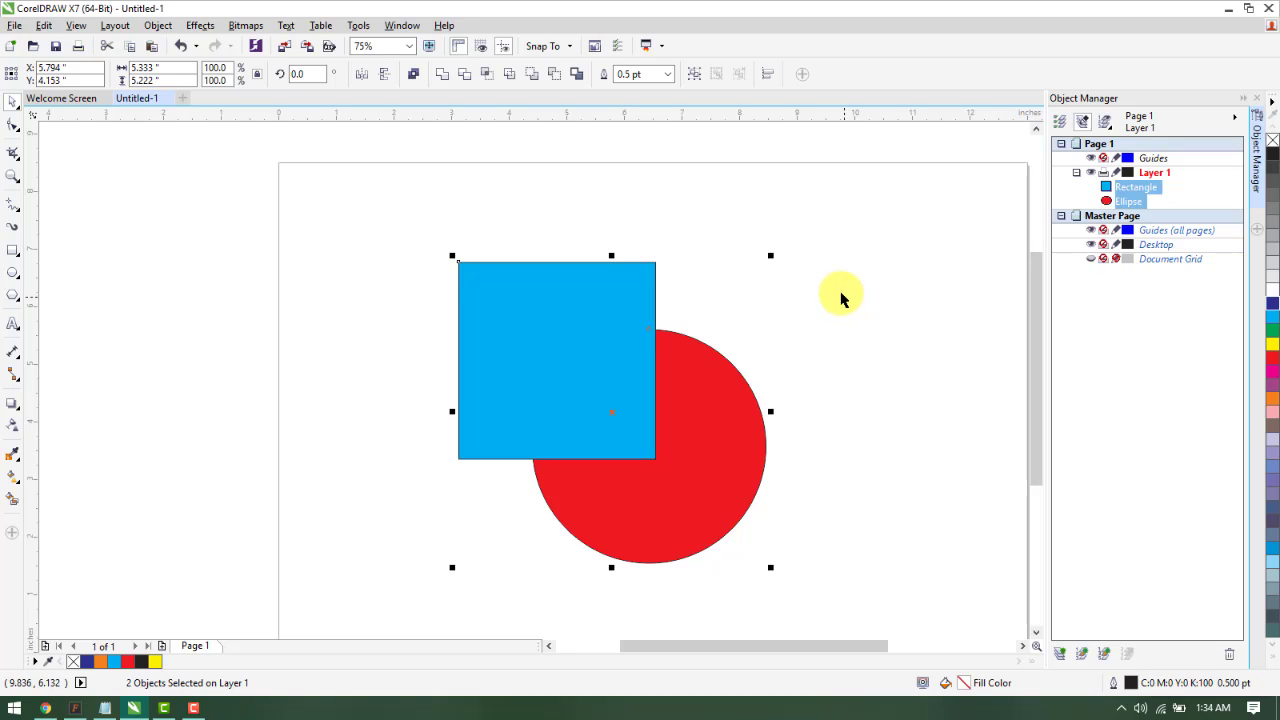
pyautogui.click(464, 85)
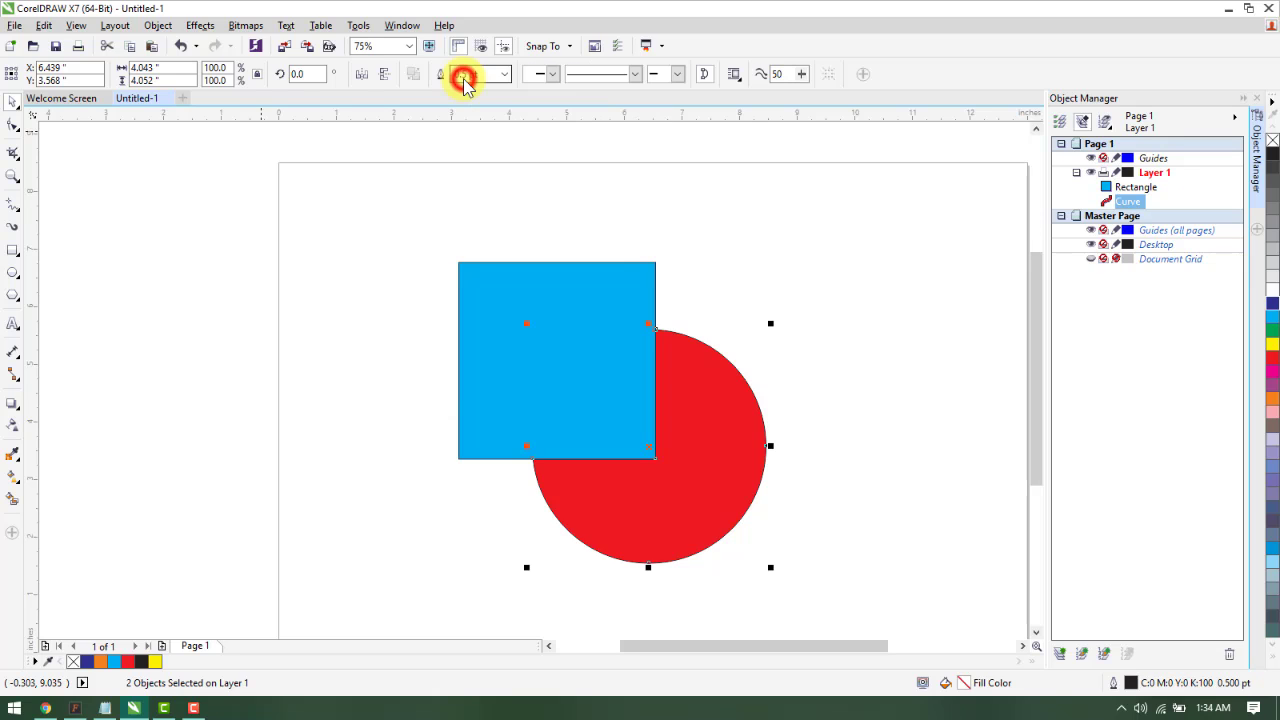
pyautogui.click(777, 377)
pyautogui.moveTo(690, 393); pyautogui.dragTo(814, 456)
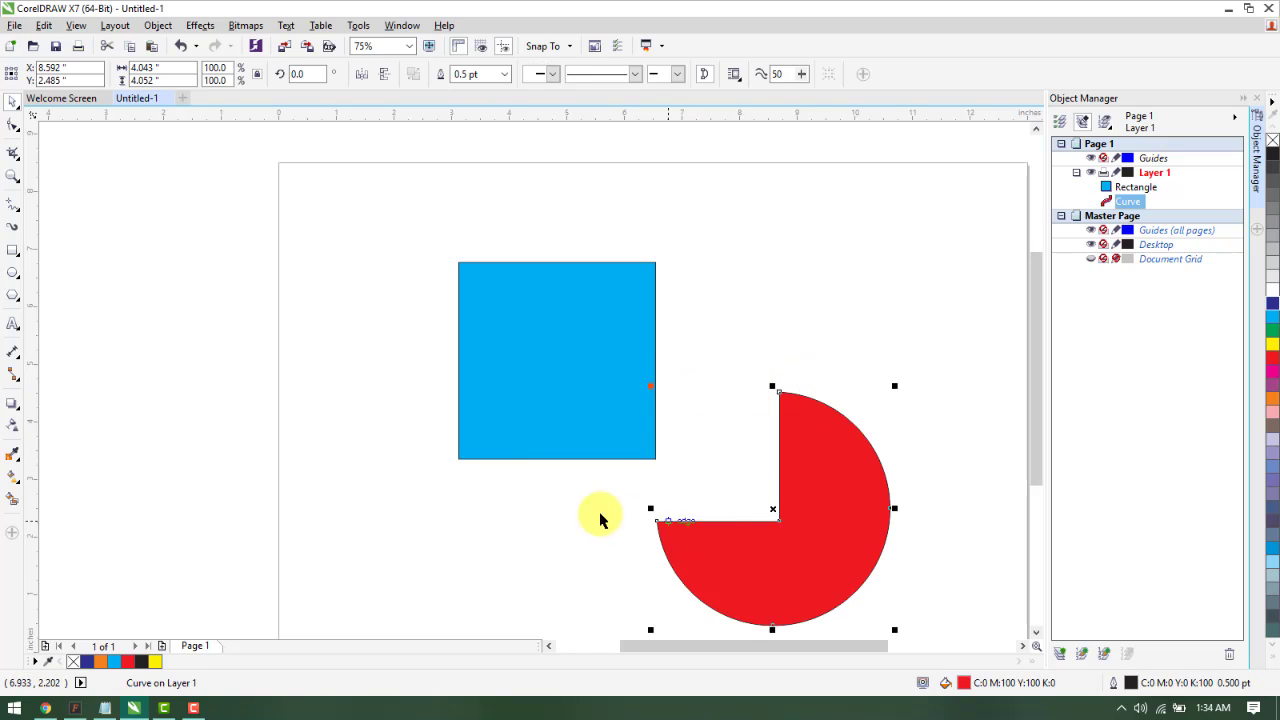
pyautogui.click(591, 436)
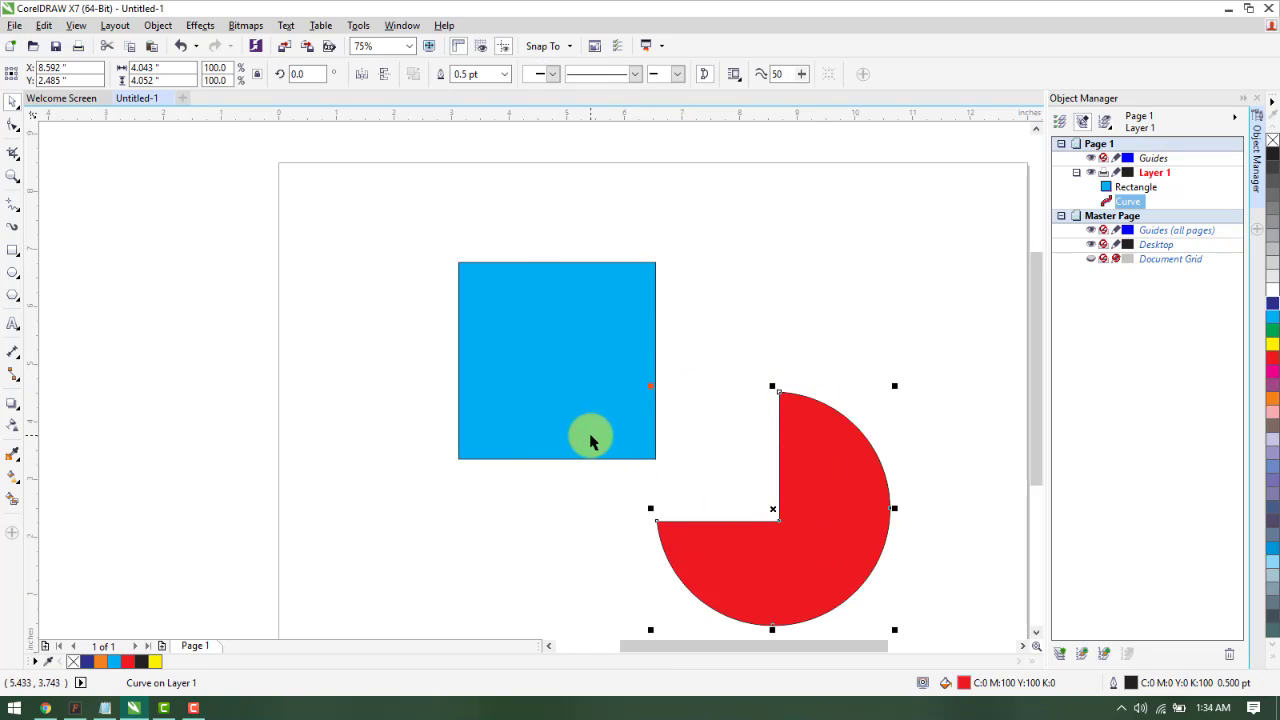
pyautogui.click(808, 556)
# Undo the trimmed circle's move, the Trim and the circle's move over the square
pyautogui.hotkey('ctrl', 'z')
pyautogui.hotkey('ctrl', 'z')
pyautogui.hotkey('ctrl', 'z')
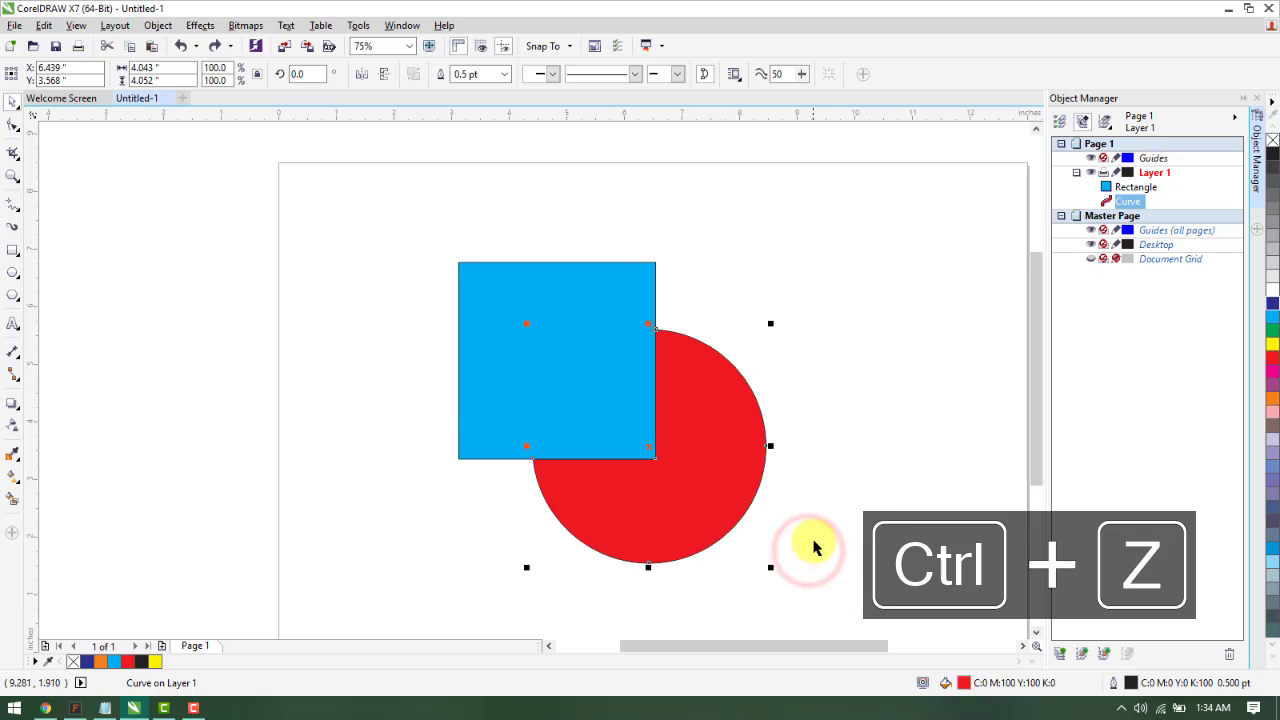
pyautogui.click(848, 528)
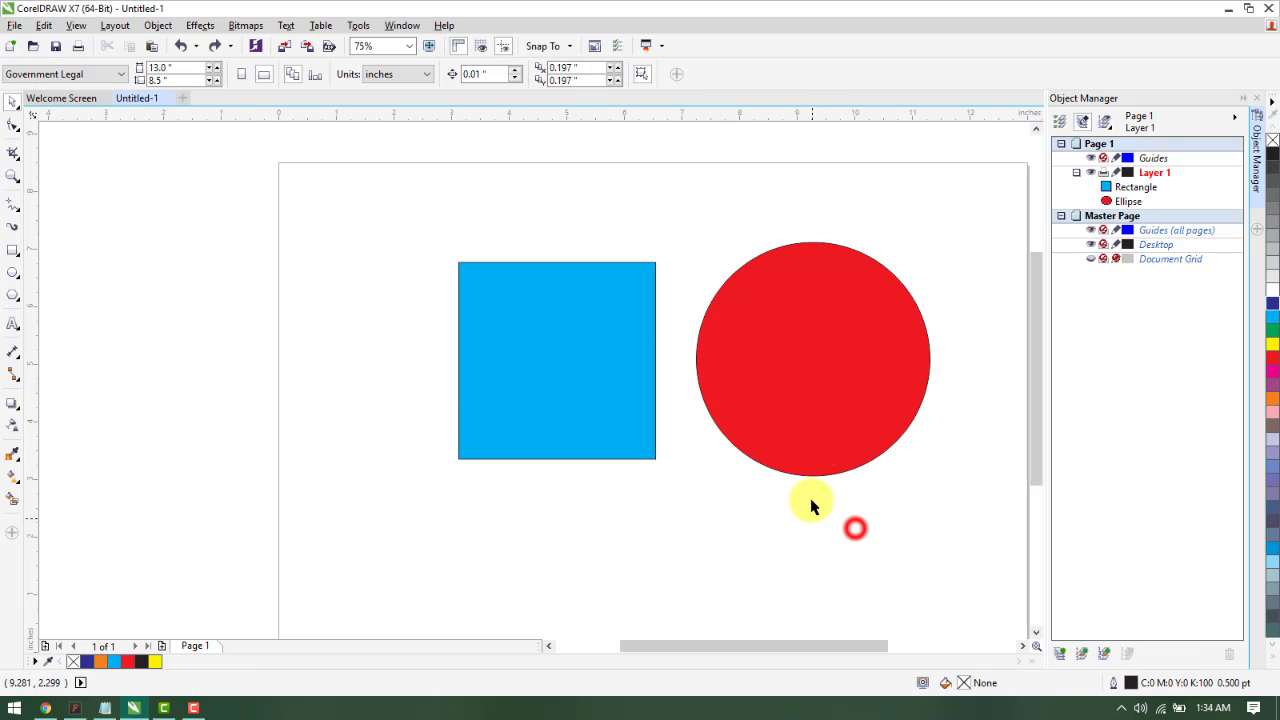
# Position the circle over the square's lower-right corner again and deselect it
pyautogui.moveTo(838, 381); pyautogui.dragTo(668, 492)
pyautogui.moveTo(766, 480); pyautogui.dragTo(741, 463)
pyautogui.click(894, 466)
# Select the square first and the circle second, trim them, and move the trimmed circle to about X 6.89, Y 2.88 inches
pyautogui.click(593, 378)
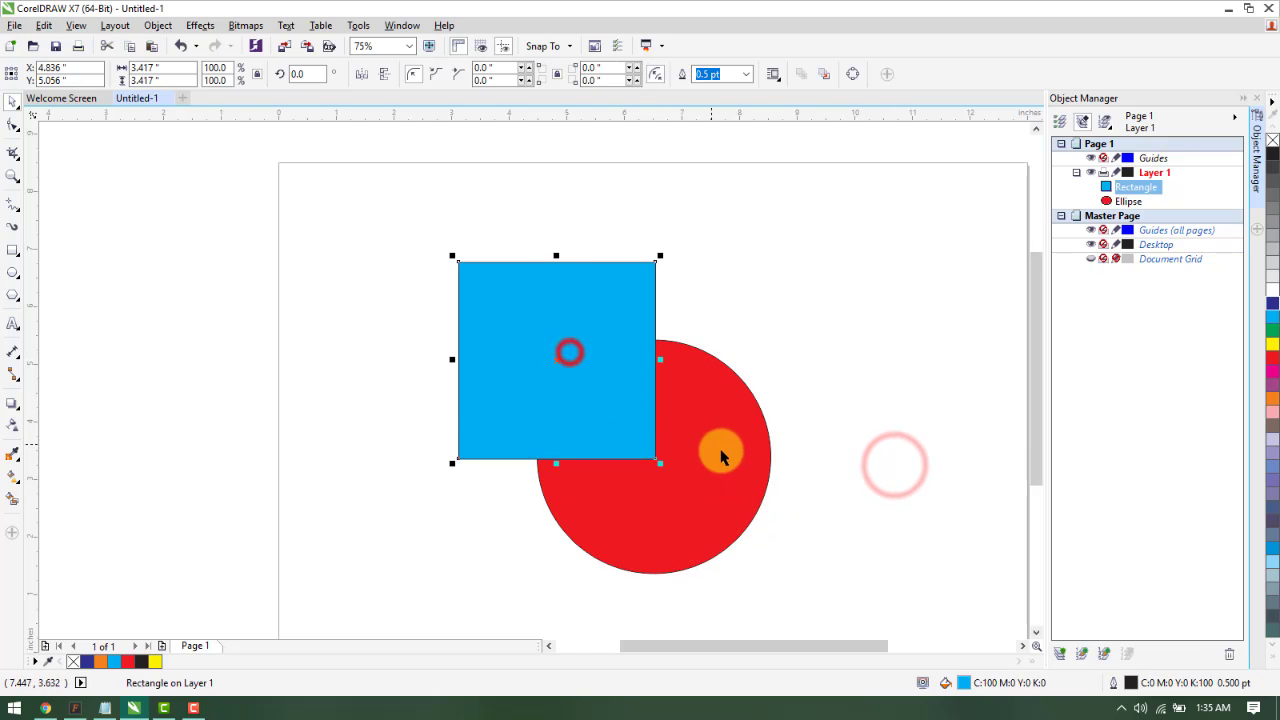
pyautogui.keyDown('shift'); pyautogui.click(720, 451); pyautogui.keyUp('shift')
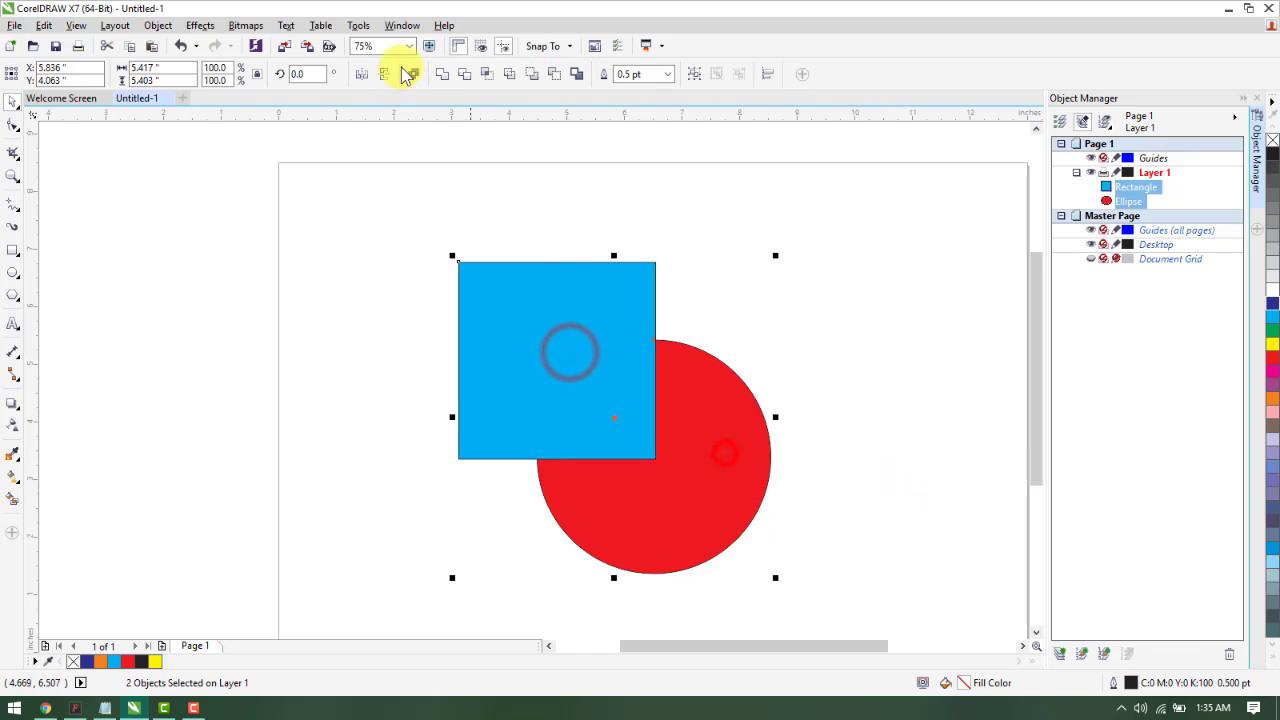
pyautogui.click(474, 76)
pyautogui.moveTo(716, 427); pyautogui.dragTo(743, 454)
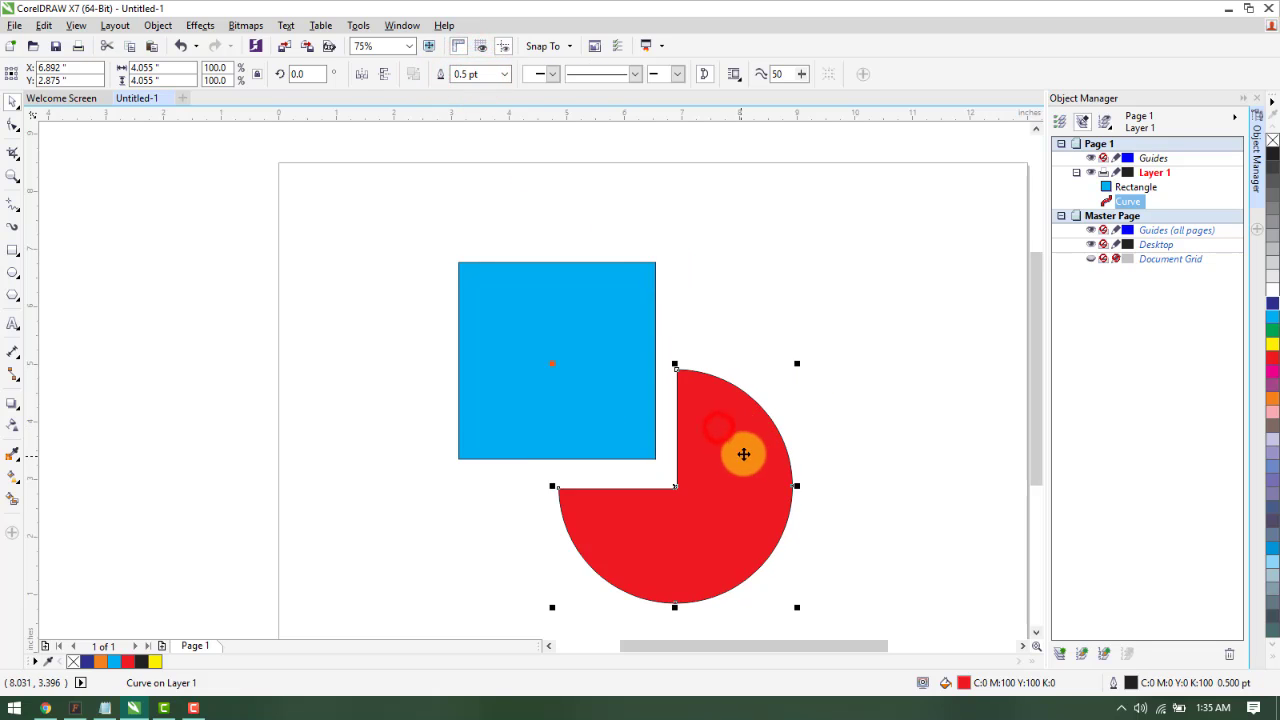
# Undo the trimmed circle's move, the Trim and the last adjustment of the circle's position
pyautogui.hotkey('ctrl', 'z')
pyautogui.hotkey('ctrl', 'z')
pyautogui.hotkey('ctrl', 'z')
# Move the circle to about X 6.73, Y 3.14 inches, keeping its overlap with the square, and deselect it
pyautogui.click(869, 438)
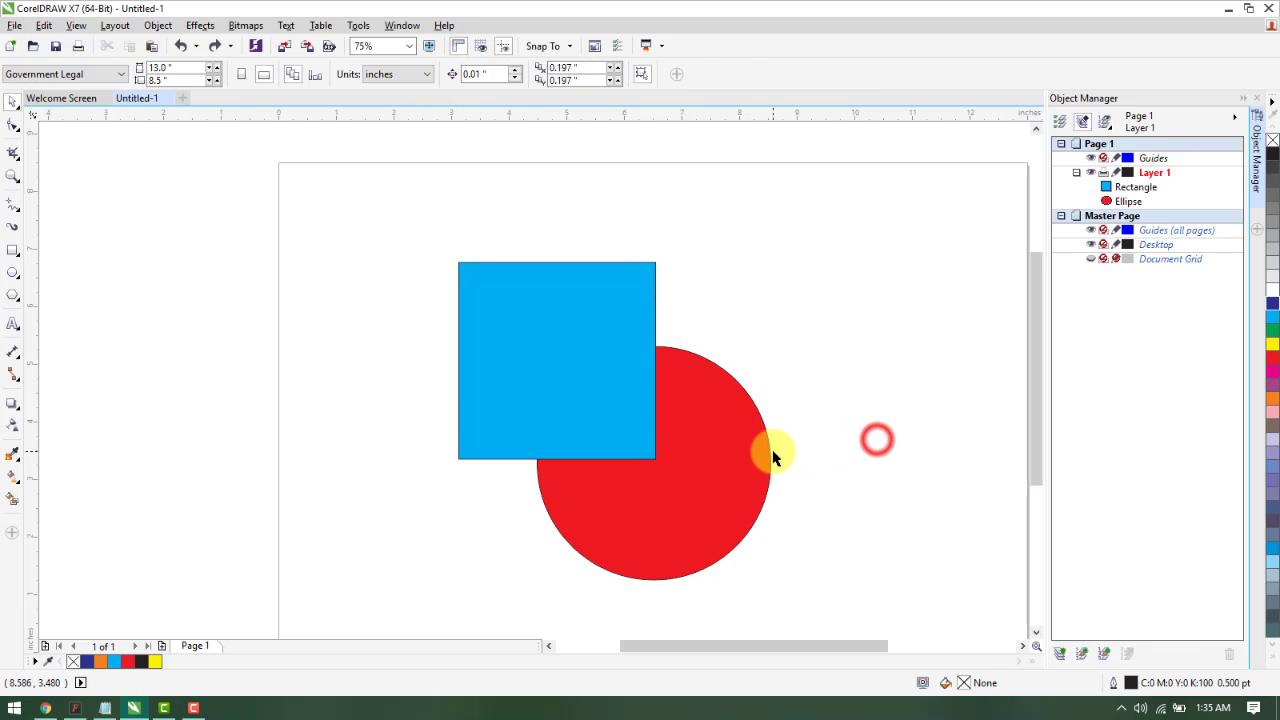
pyautogui.moveTo(743, 457)
pyautogui.mouseDown()
pyautogui.moveTo(851, 434)
pyautogui.moveTo(743, 465)
pyautogui.mouseUp()
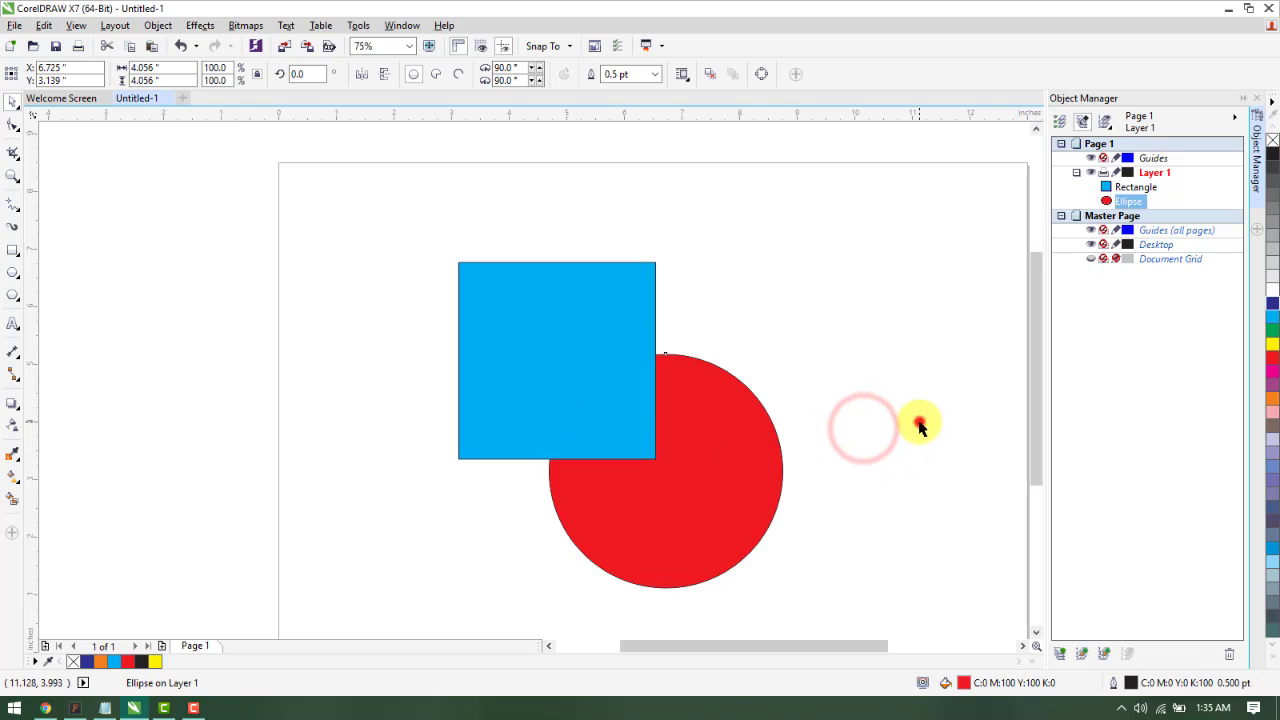
pyautogui.click(919, 422)
# Intersect the square and circle and move the intersection piece to about X 9.61, Y 7.19 inches
pyautogui.moveTo(490, 270); pyautogui.dragTo(871, 634)
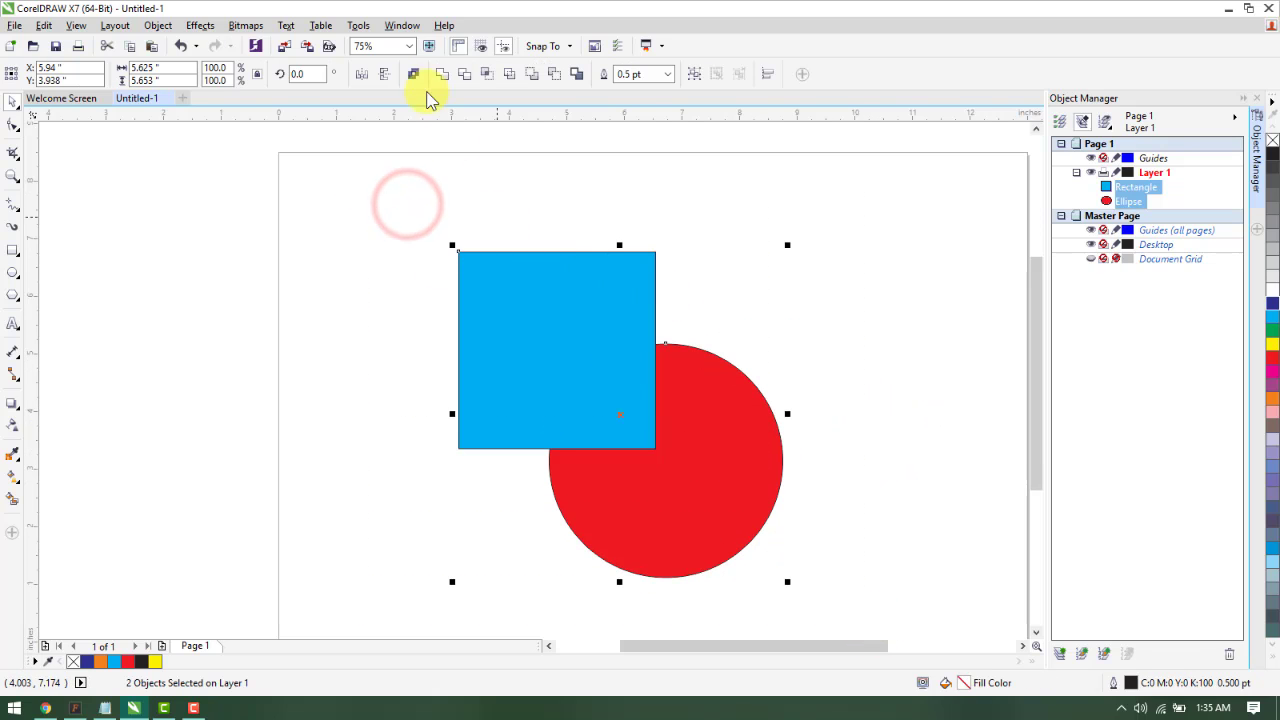
pyautogui.click(491, 78)
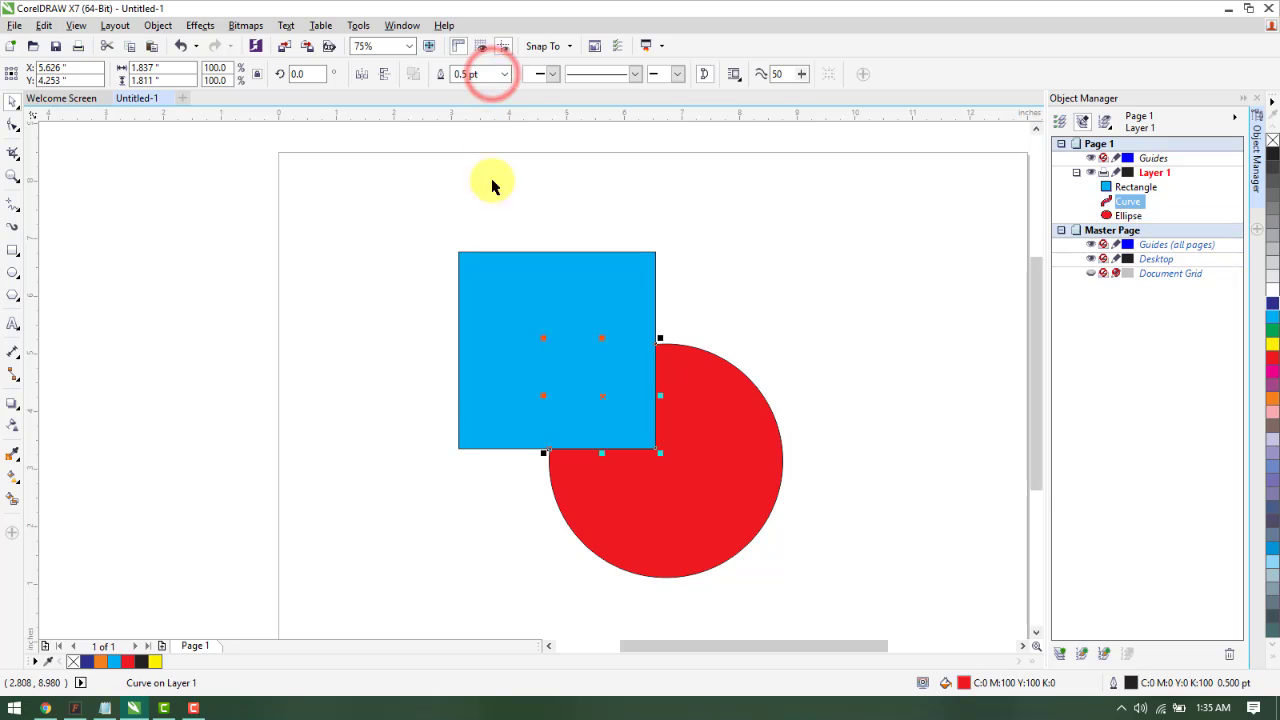
pyautogui.moveTo(603, 397); pyautogui.dragTo(833, 228)
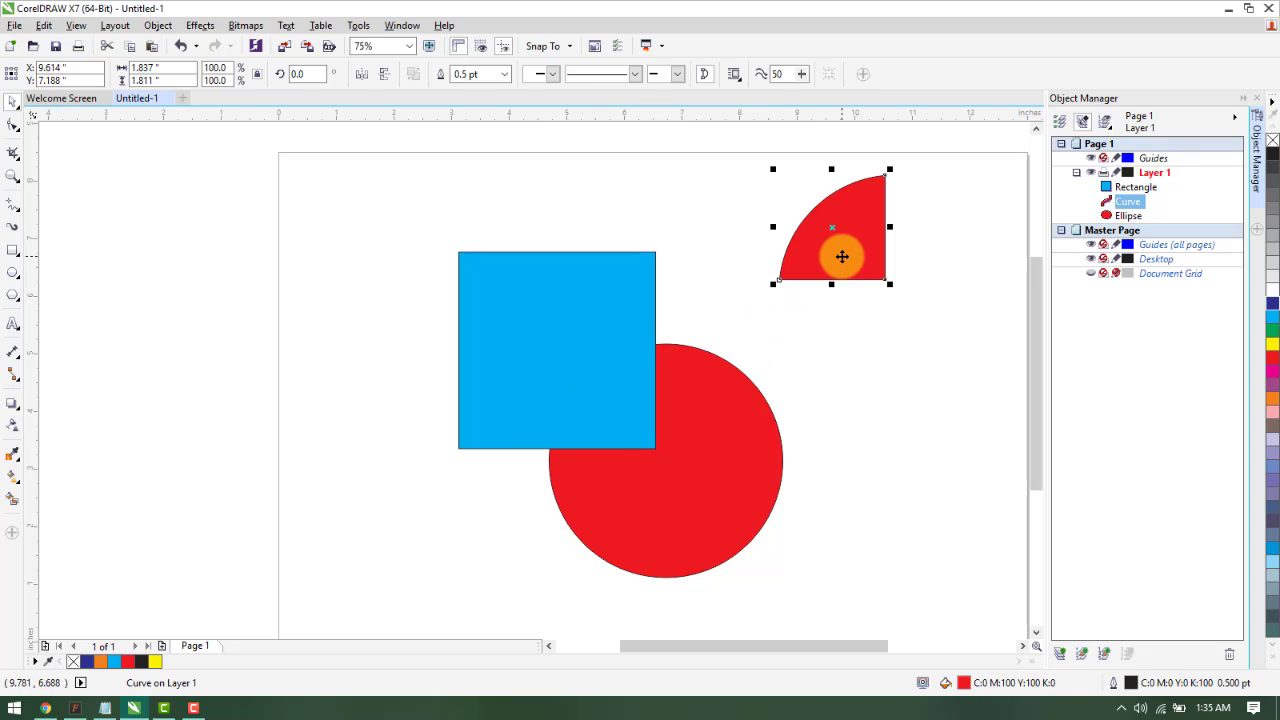
# Delete the intersection piece and leave the square and circle deselected
pyautogui.press('Delete')
pyautogui.click(757, 437)
pyautogui.click(740, 434)
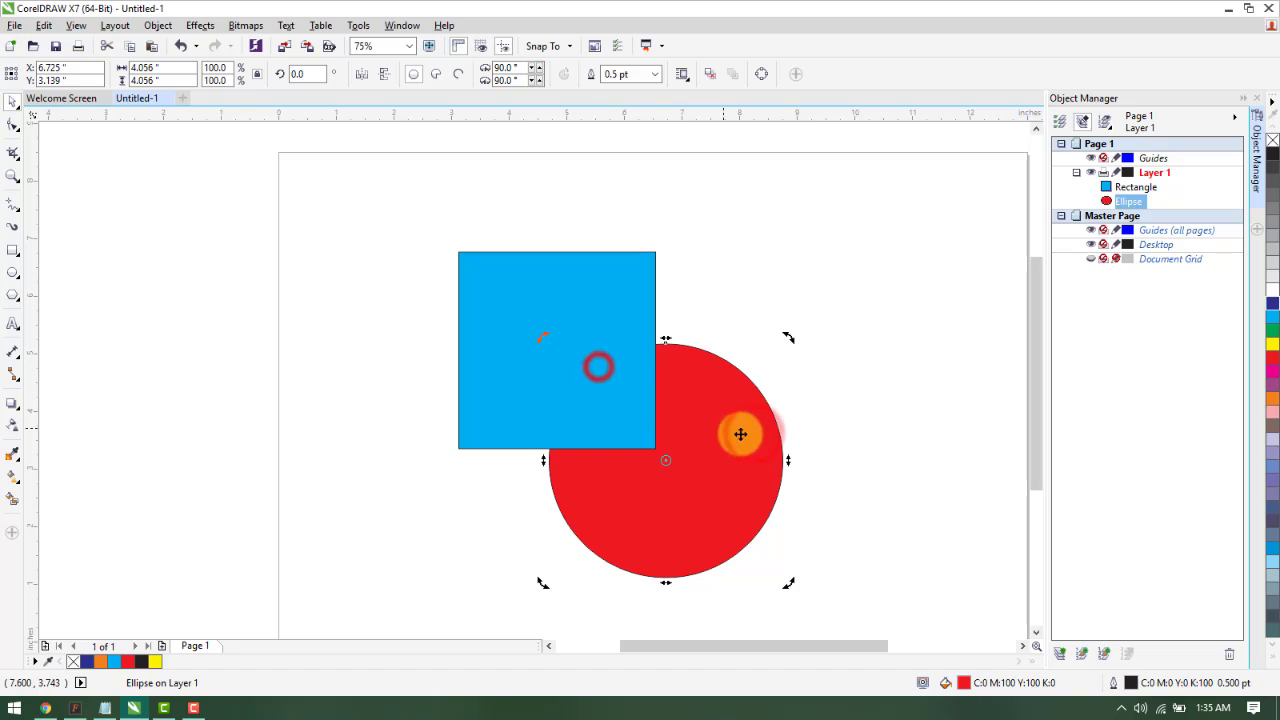
pyautogui.click(946, 457)
# Simplify the overlapping square and circle and move the cut circle to about X 8.34, Y 2.22 inches
pyautogui.moveTo(409, 194); pyautogui.dragTo(890, 610)
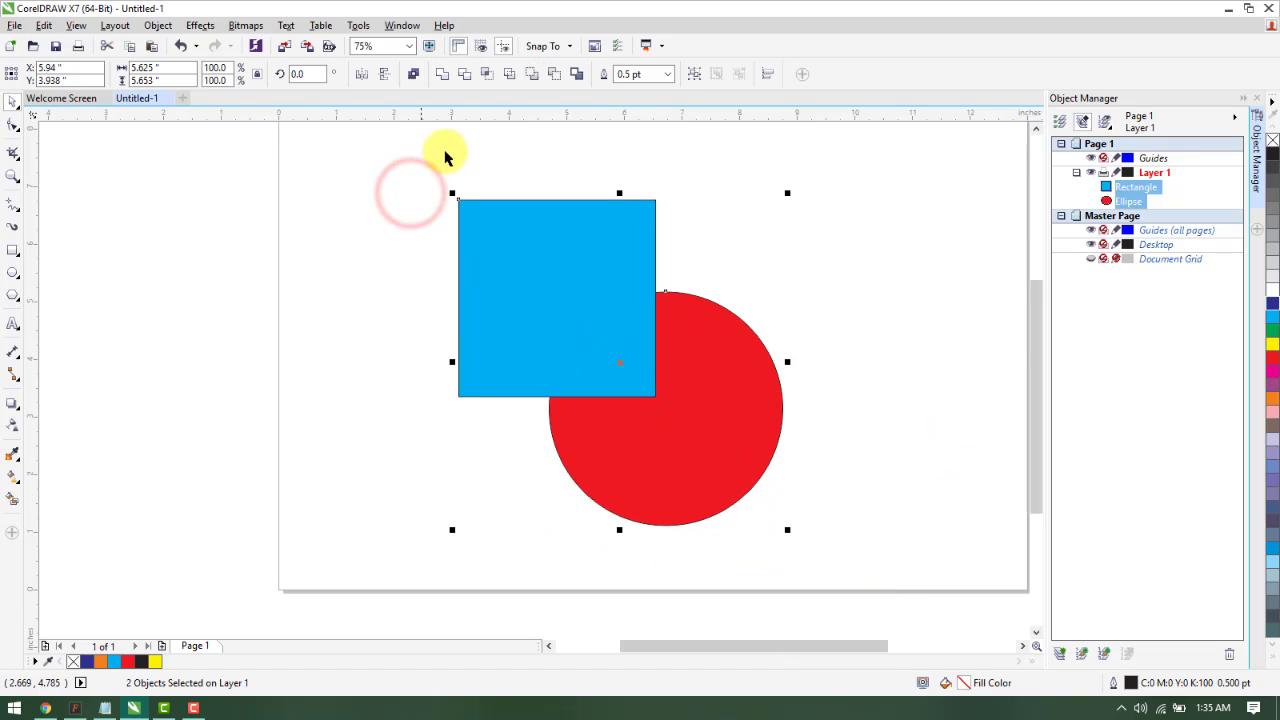
pyautogui.click(508, 80)
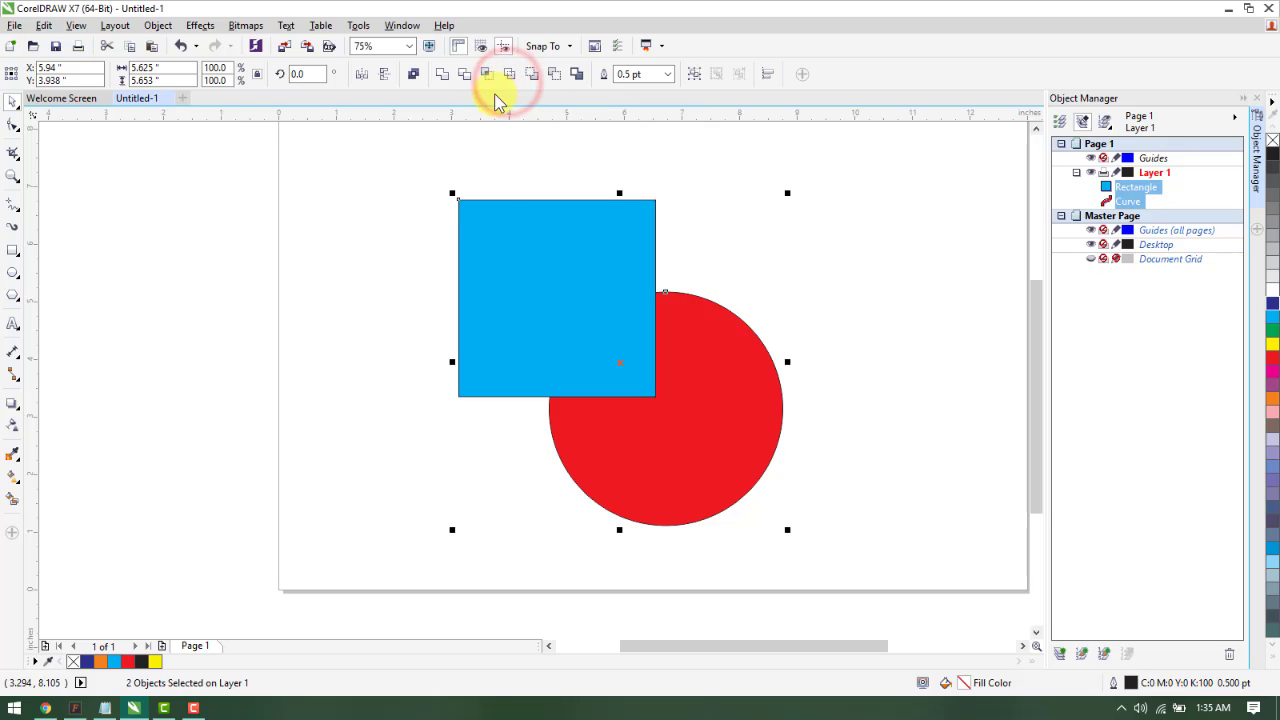
pyautogui.click(869, 375)
pyautogui.moveTo(736, 395); pyautogui.dragTo(827, 443)
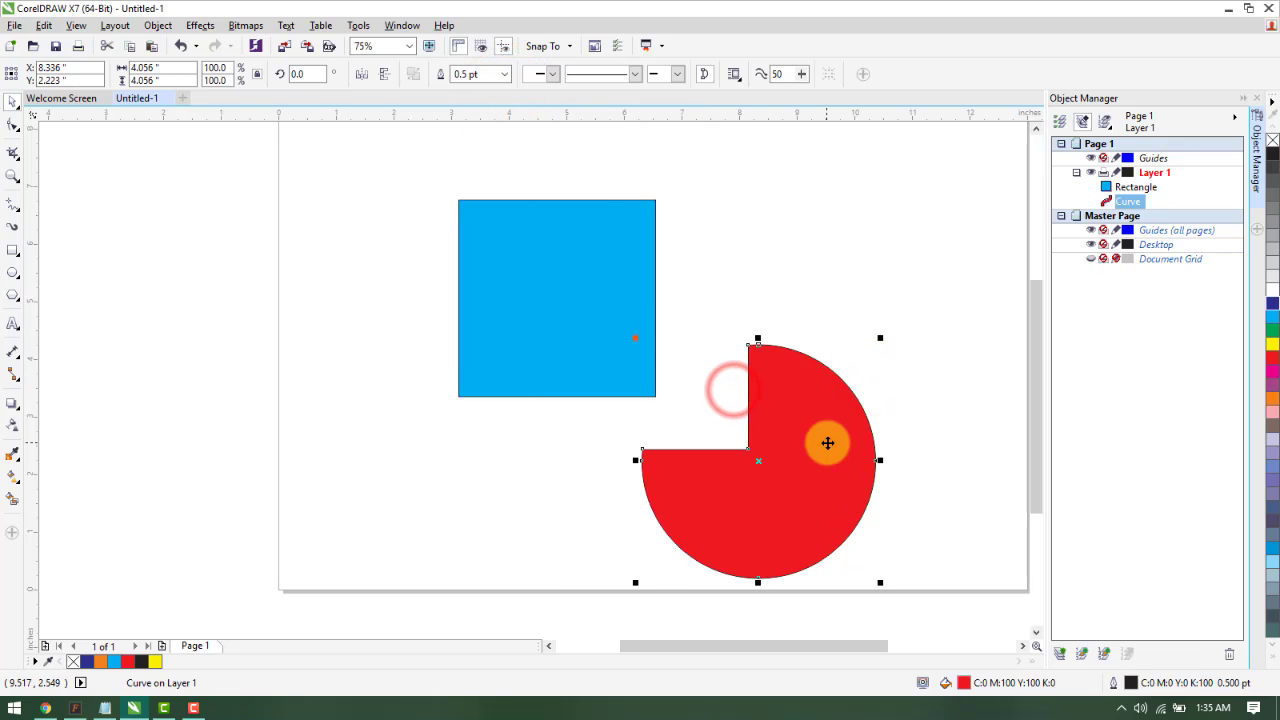
# Undo the cut circle's move and the Simplify operation
pyautogui.hotkey('ctrl', 'z')
pyautogui.click(852, 474)
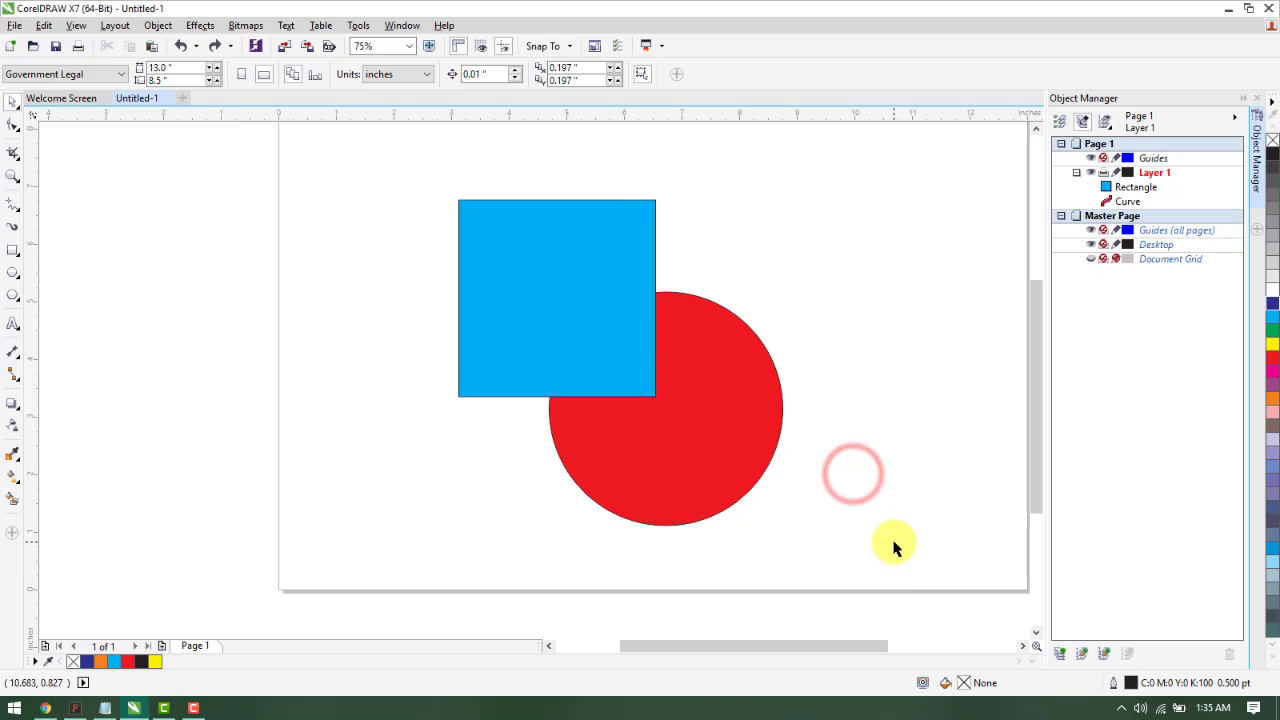
pyautogui.hotkey('ctrl', 'z')
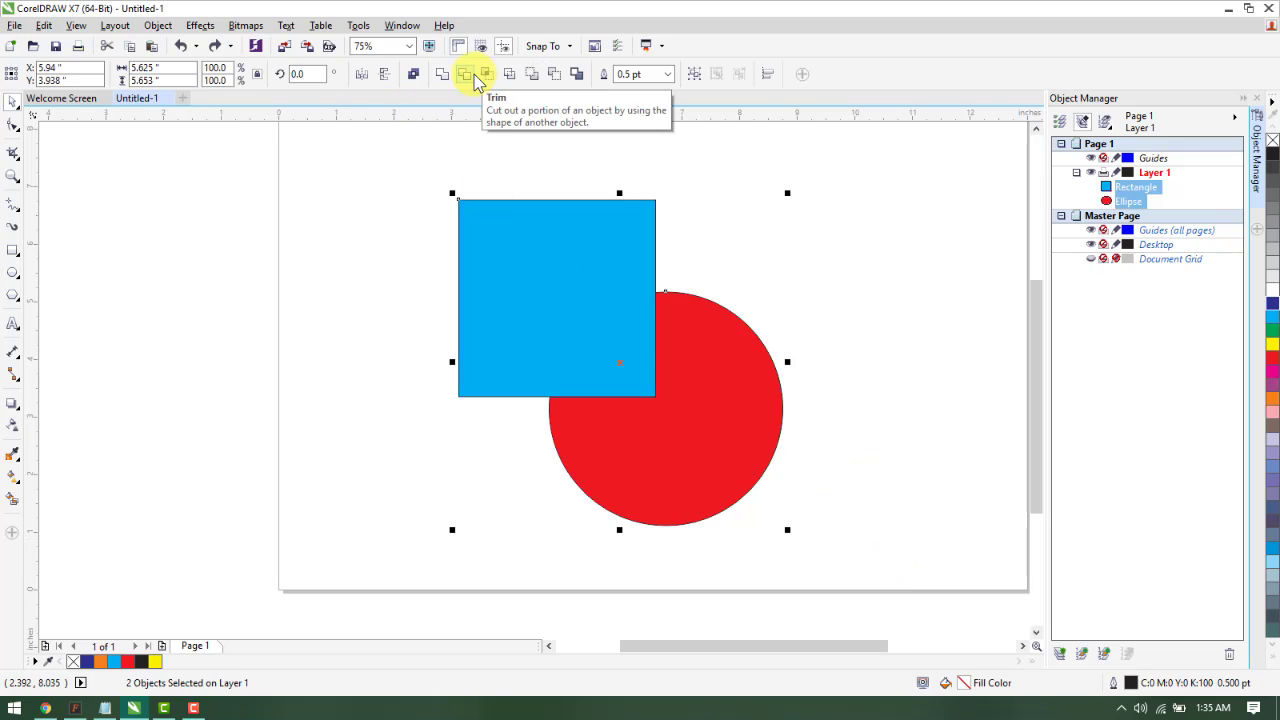
pyautogui.click(806, 322)
pyautogui.moveTo(703, 360); pyautogui.dragTo(771, 400)
pyautogui.hotkey('ctrl', 'z')
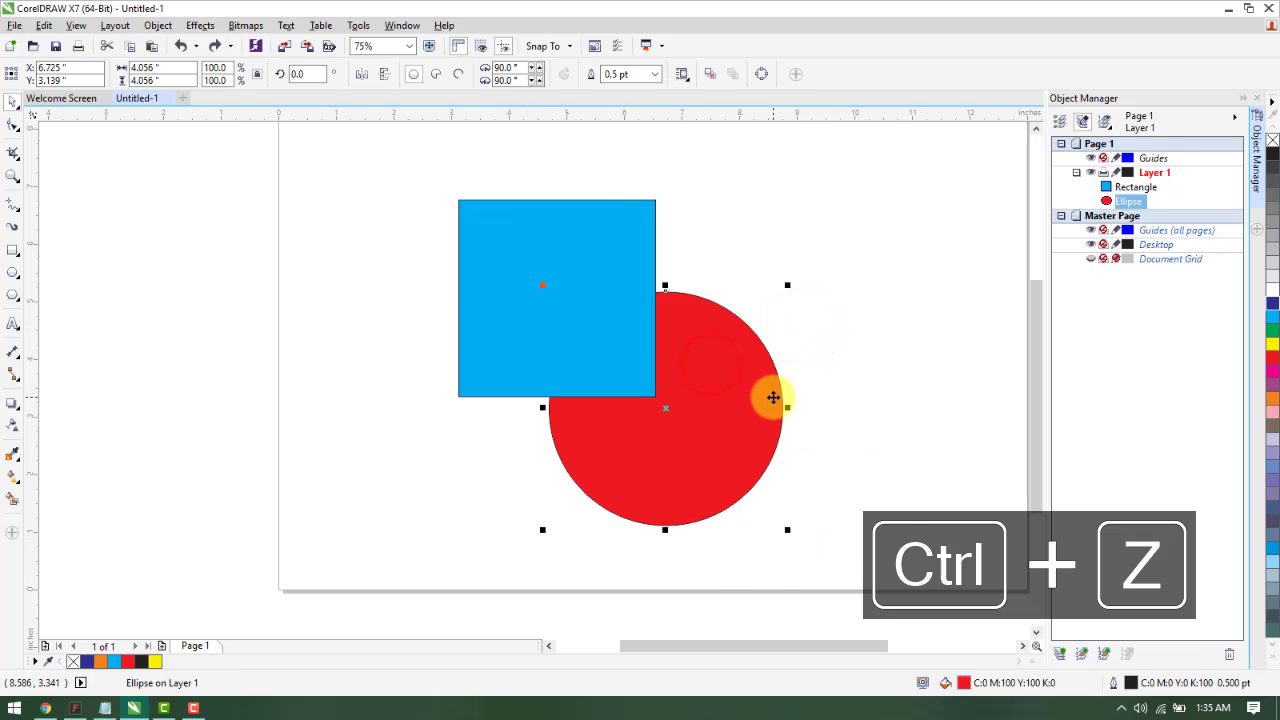
# Move the red circle above the blue square in the layer's stacking order
pyautogui.click(592, 345)
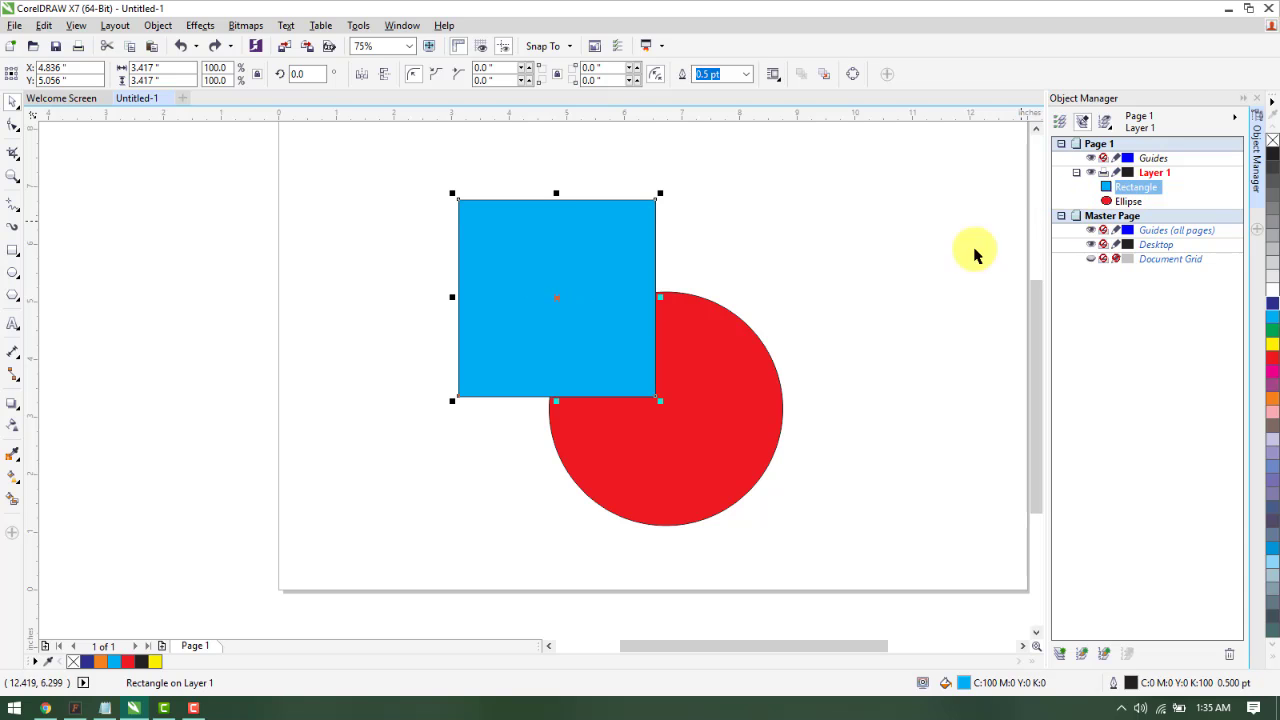
pyautogui.click(780, 312)
pyautogui.click(737, 346)
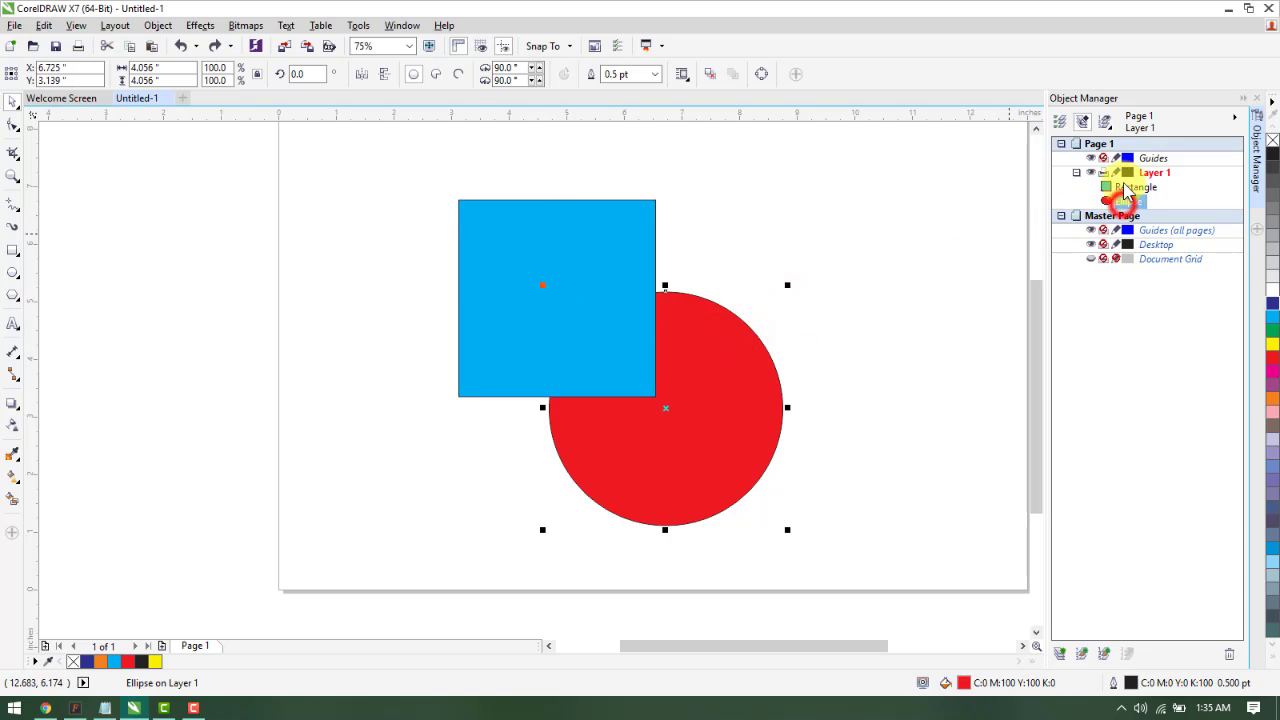
pyautogui.moveTo(1124, 192); pyautogui.dragTo(1092, 182)
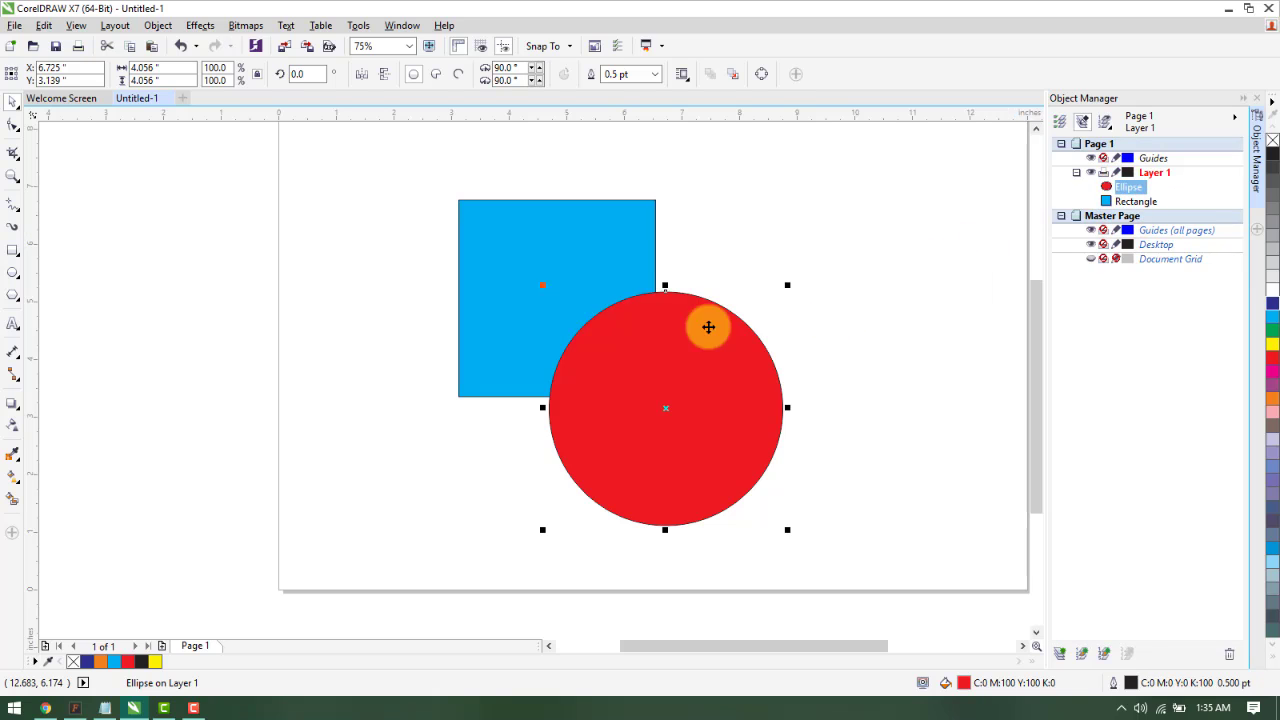
# Simplify the square with the circle in front and move the circle to about X 7.73, Y 1.86 inches
pyautogui.keyDown('shift'); pyautogui.click(594, 257); pyautogui.keyUp('shift')
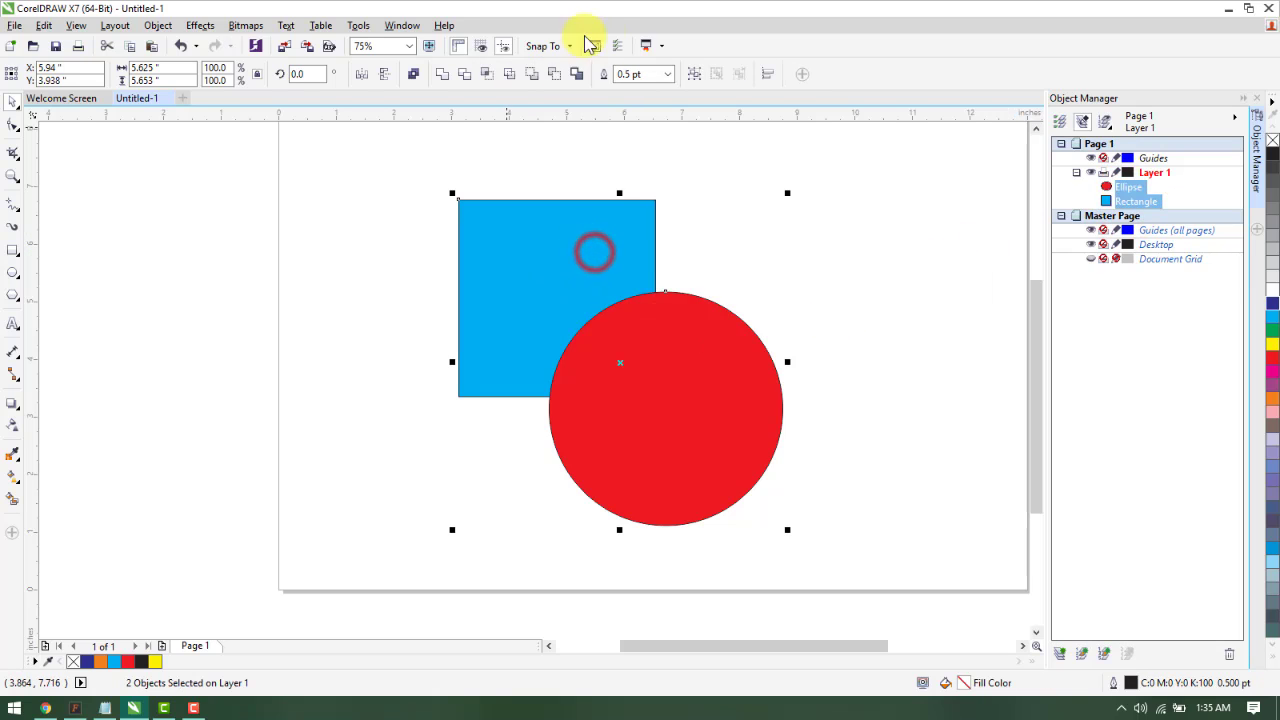
pyautogui.click(508, 80)
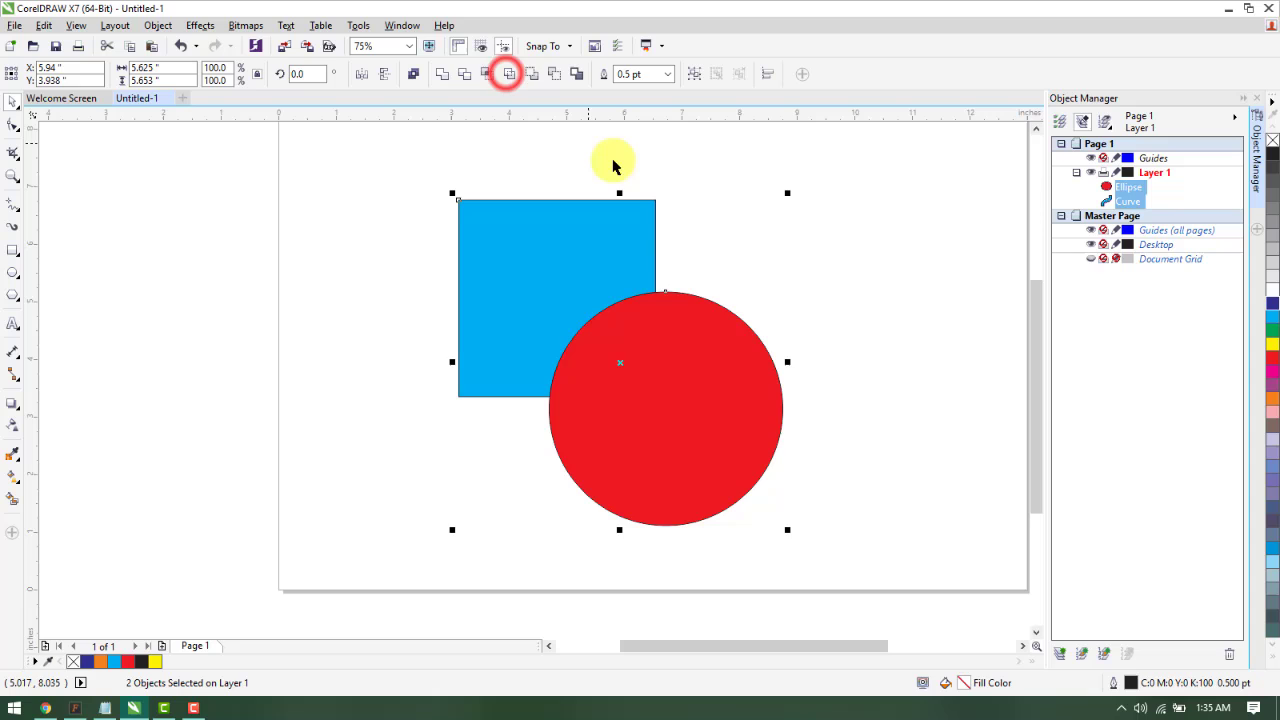
pyautogui.click(857, 263)
pyautogui.moveTo(704, 353); pyautogui.dragTo(762, 426)
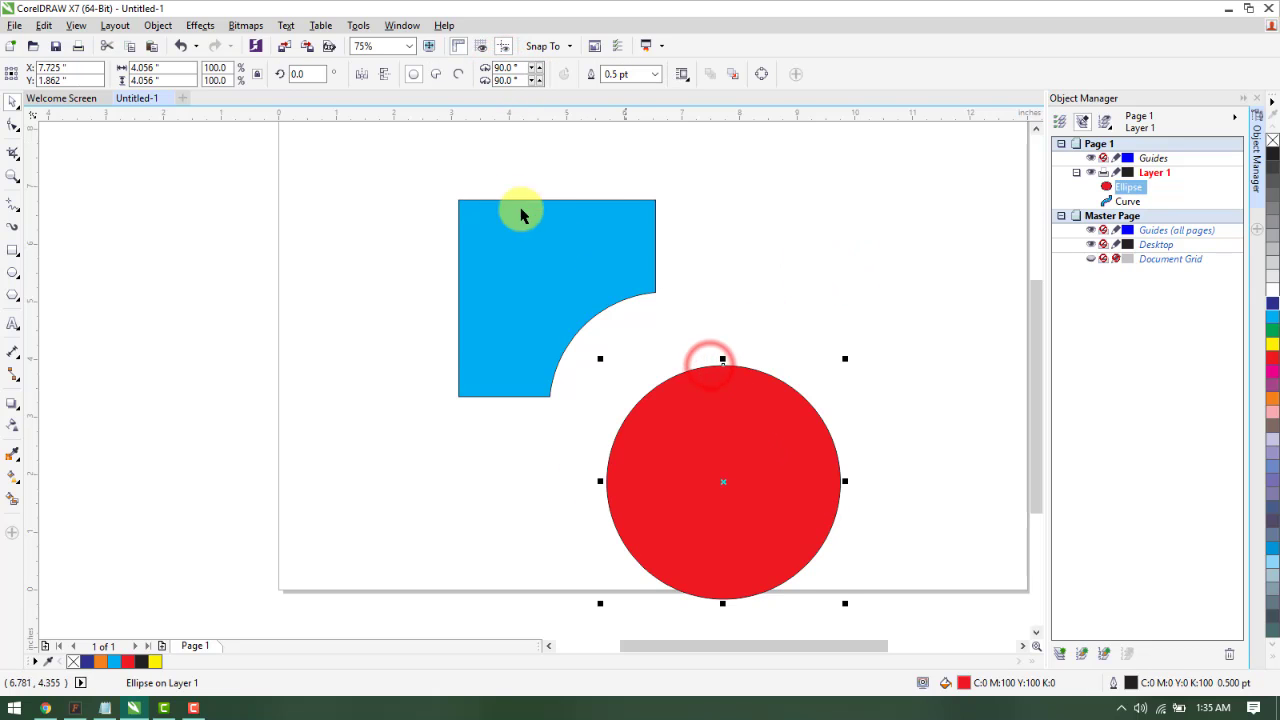
# Undo the circle's move and the Simplify operation, leaving both shapes deselected
pyautogui.click(586, 234)
pyautogui.hotkey('ctrl', 'z')
pyautogui.hotkey('ctrl', 'z')
pyautogui.click(800, 270)
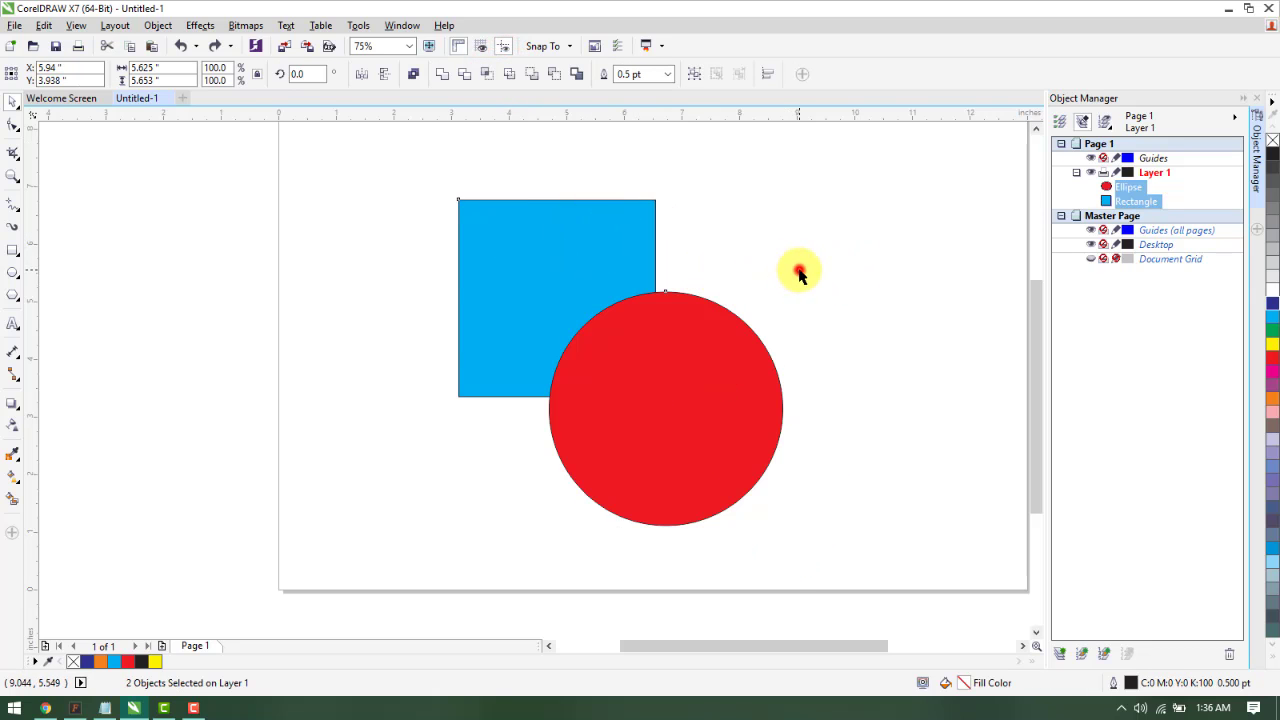
# Trim the square with the circle after selecting both in one selection area, and move the circle to about X 7.74, Y 2.45 inches
pyautogui.click(680, 328)
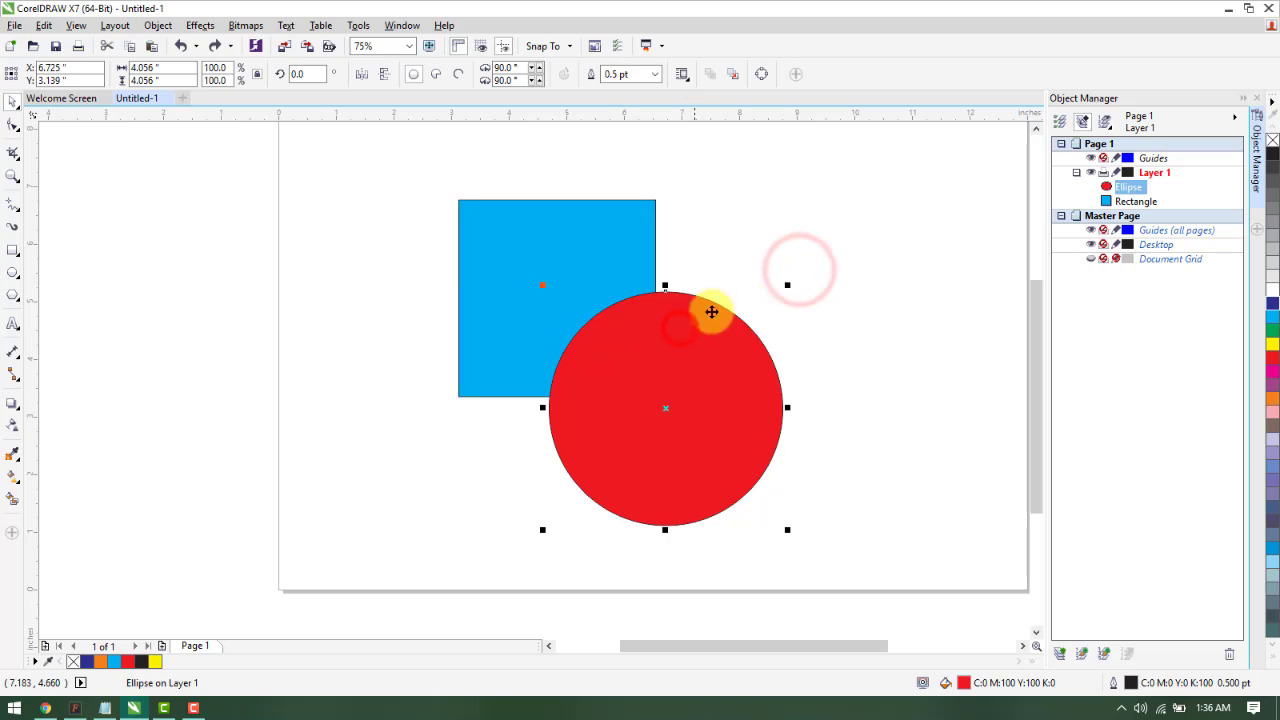
pyautogui.click(819, 260)
pyautogui.click(500, 244)
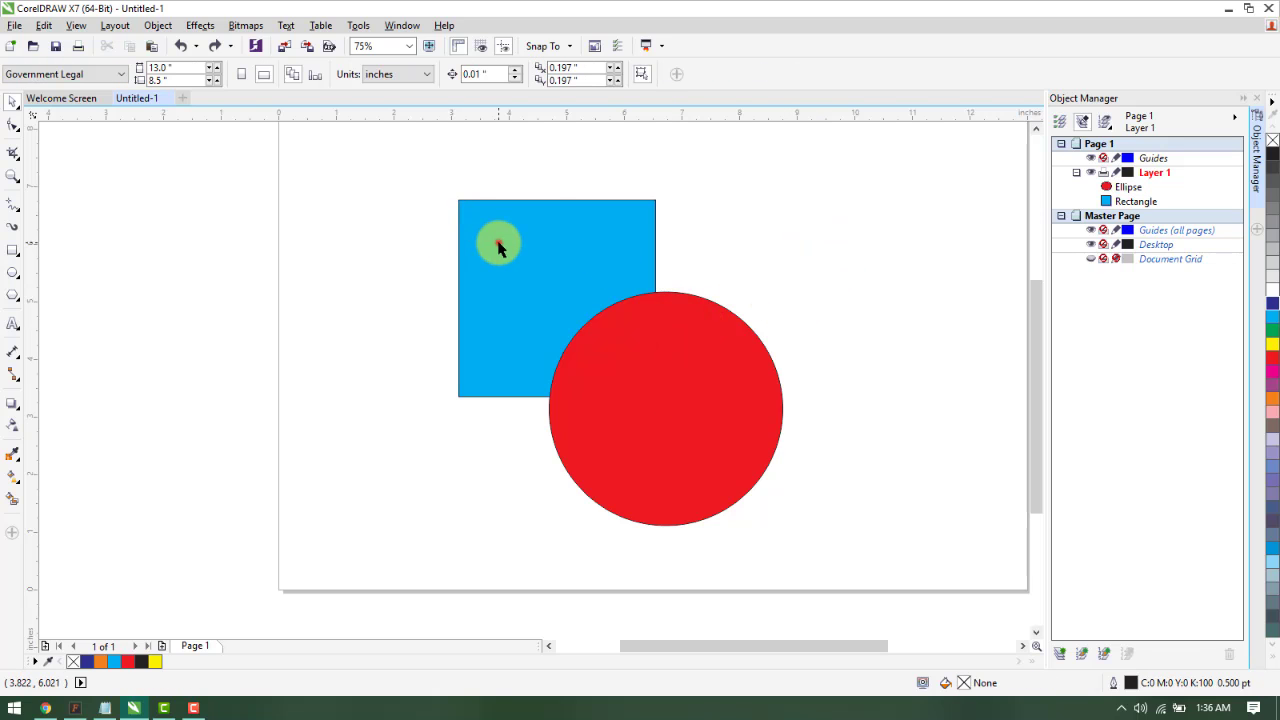
pyautogui.click(435, 180)
pyautogui.moveTo(409, 150); pyautogui.dragTo(871, 520)
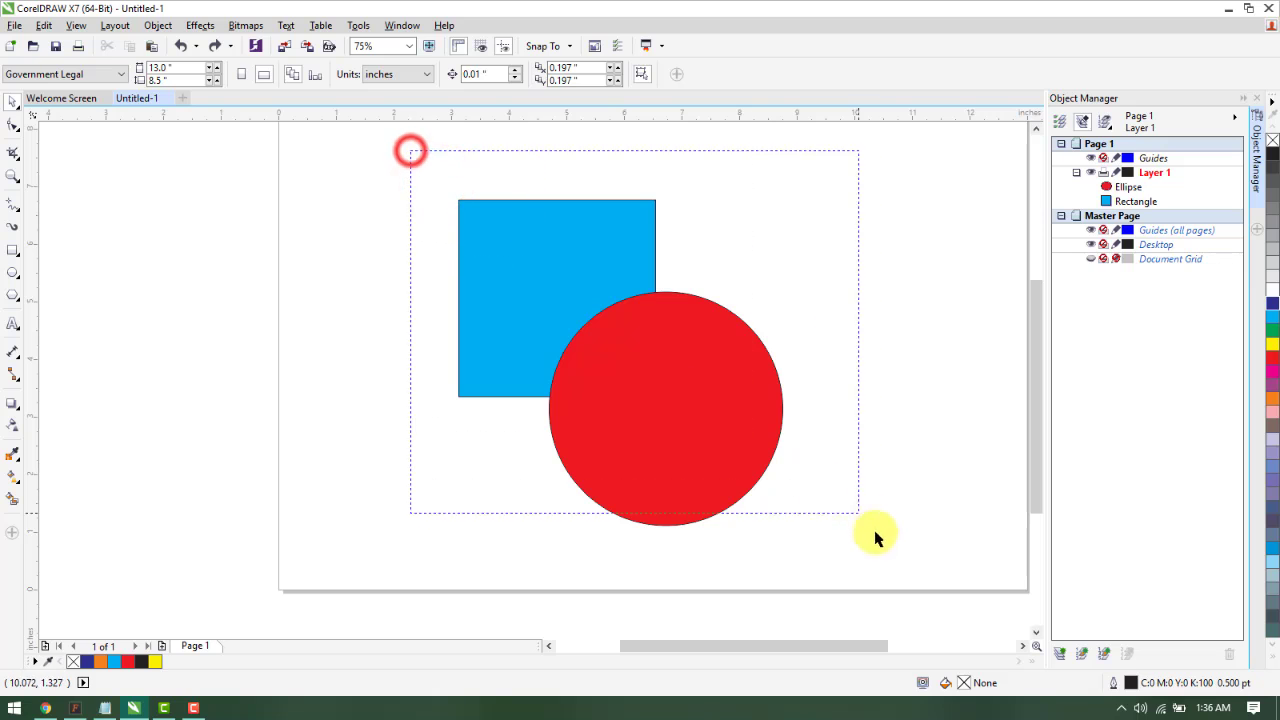
pyautogui.click(858, 508)
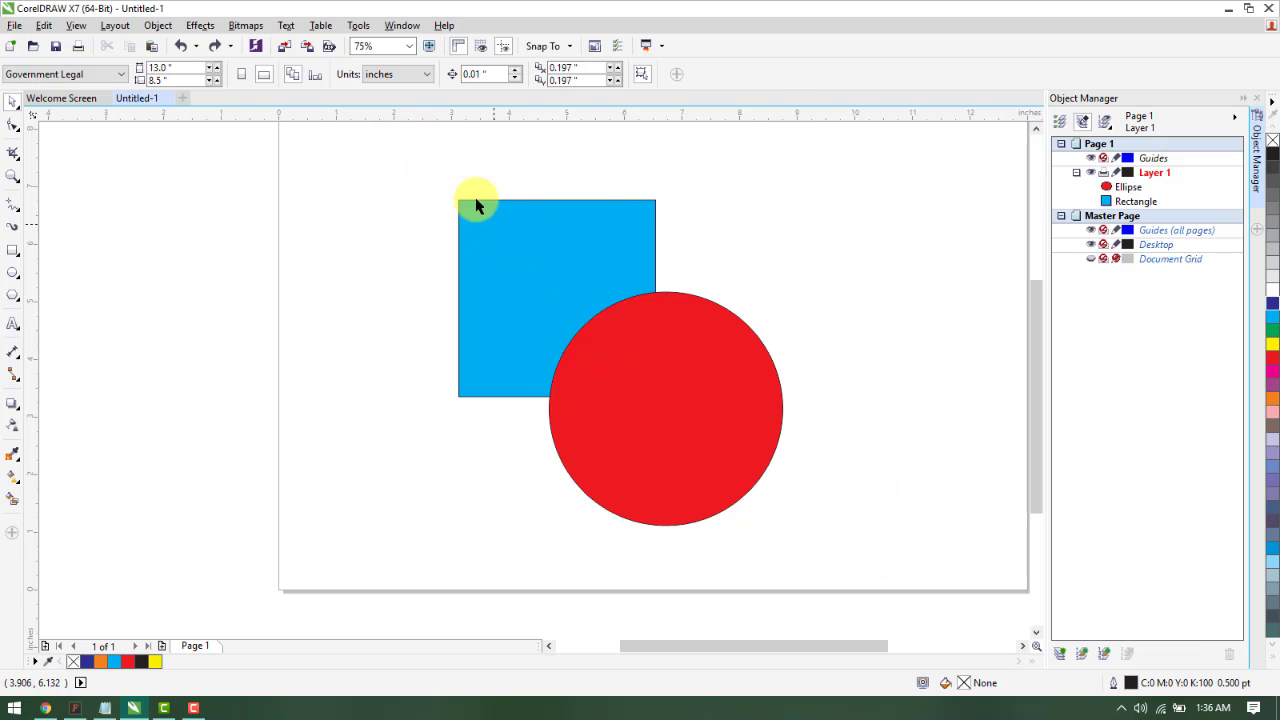
pyautogui.moveTo(443, 166); pyautogui.dragTo(870, 548)
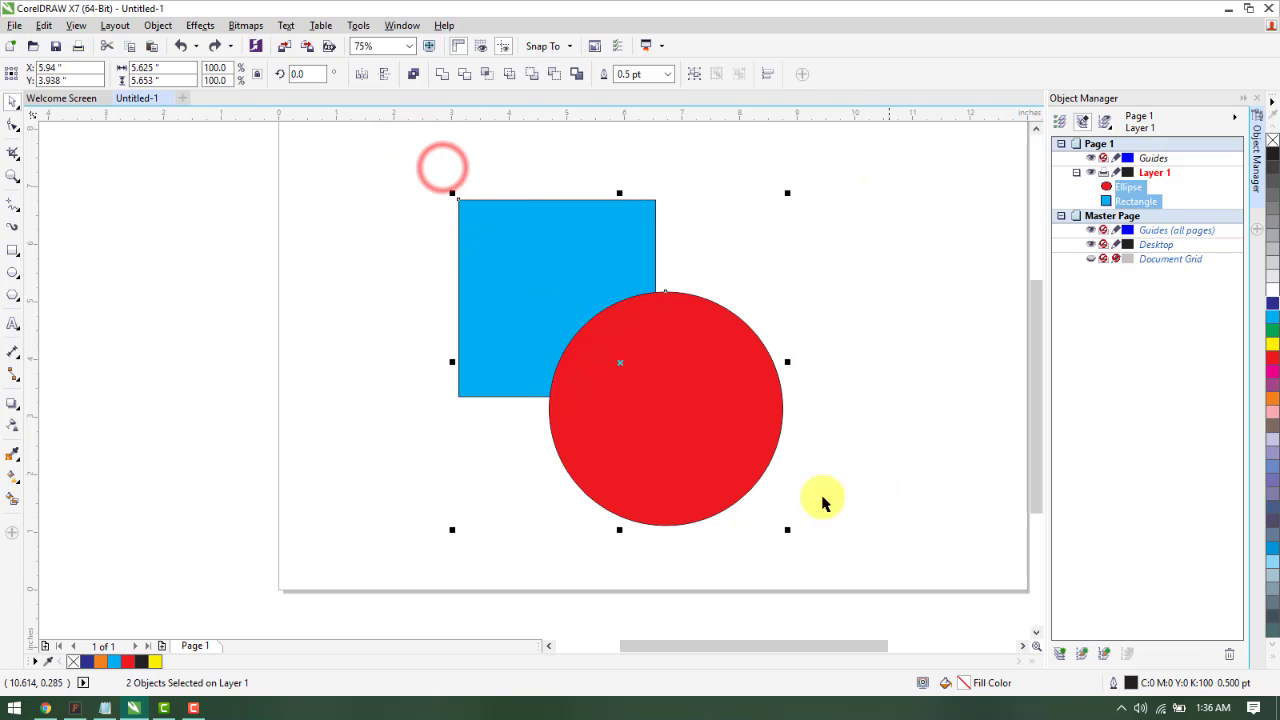
pyautogui.click(466, 74)
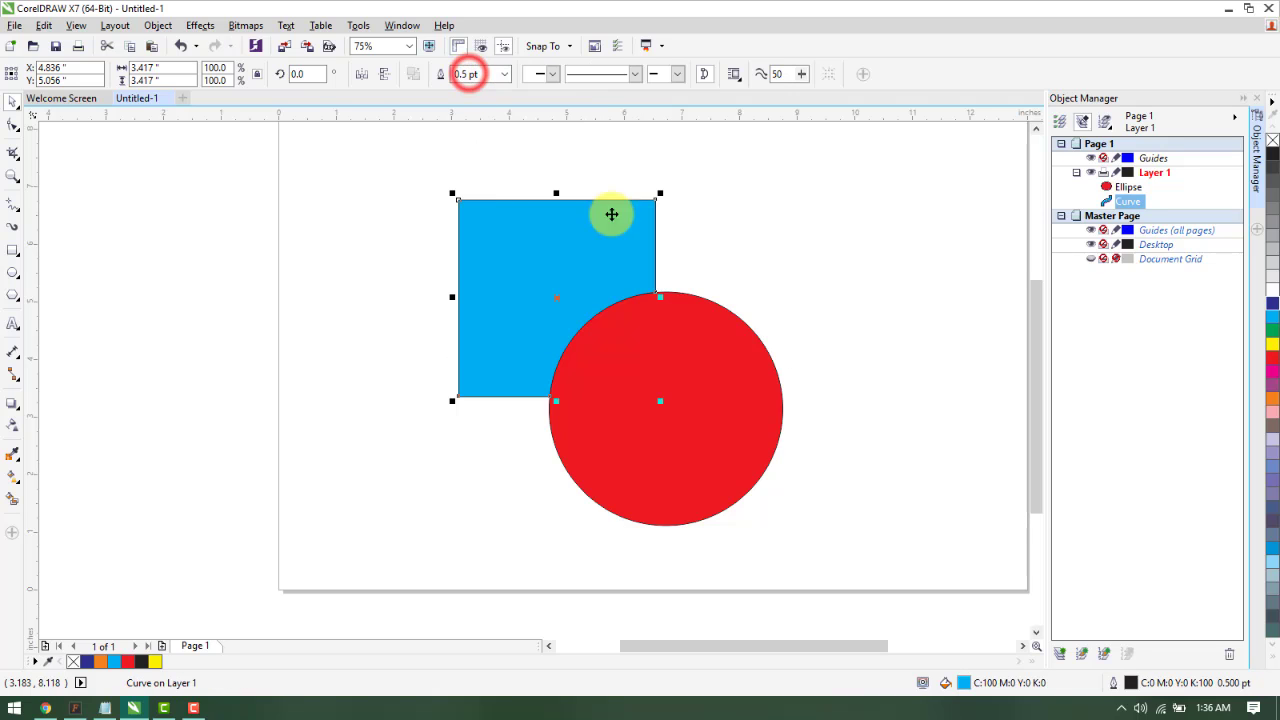
pyautogui.click(789, 270)
pyautogui.moveTo(737, 385); pyautogui.dragTo(700, 366)
# Undo the circle's move and the Trim made from the area selection, and deselect the shapes
pyautogui.click(509, 217)
pyautogui.hotkey('ctrl', 'z')
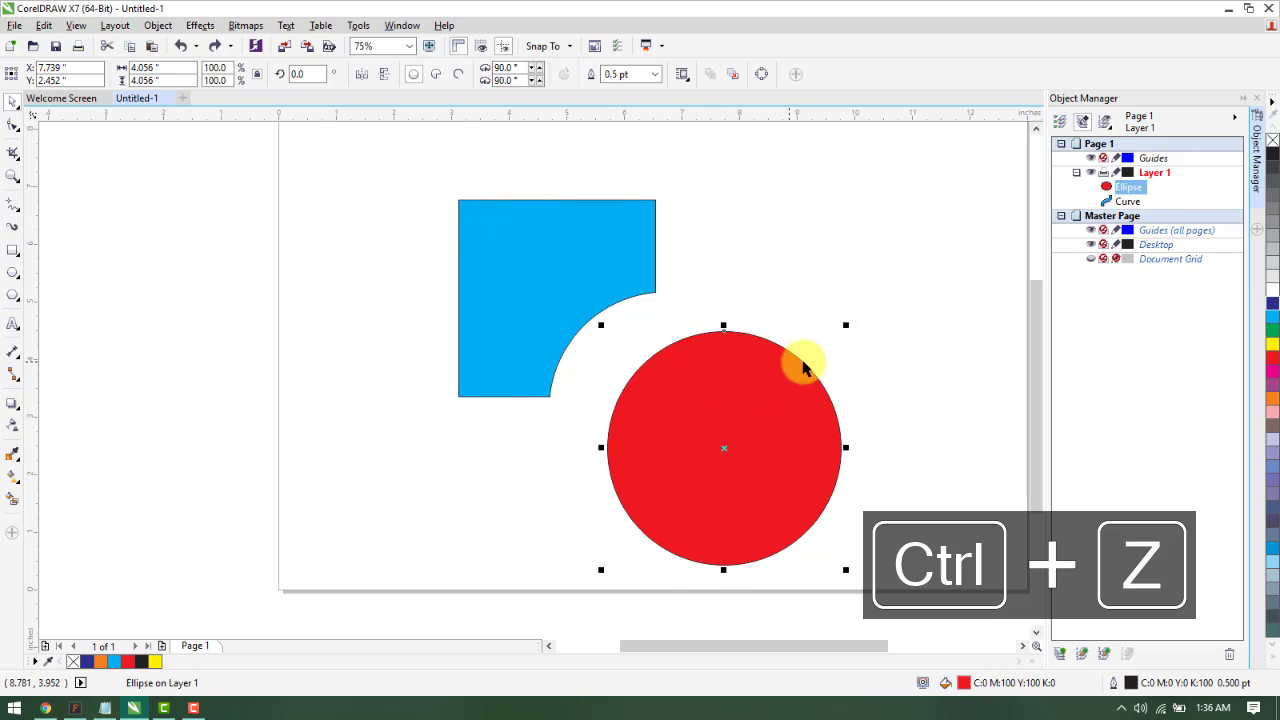
pyautogui.hotkey('ctrl', 'z')
pyautogui.hotkey('ctrl', 'z')
pyautogui.click(870, 363)
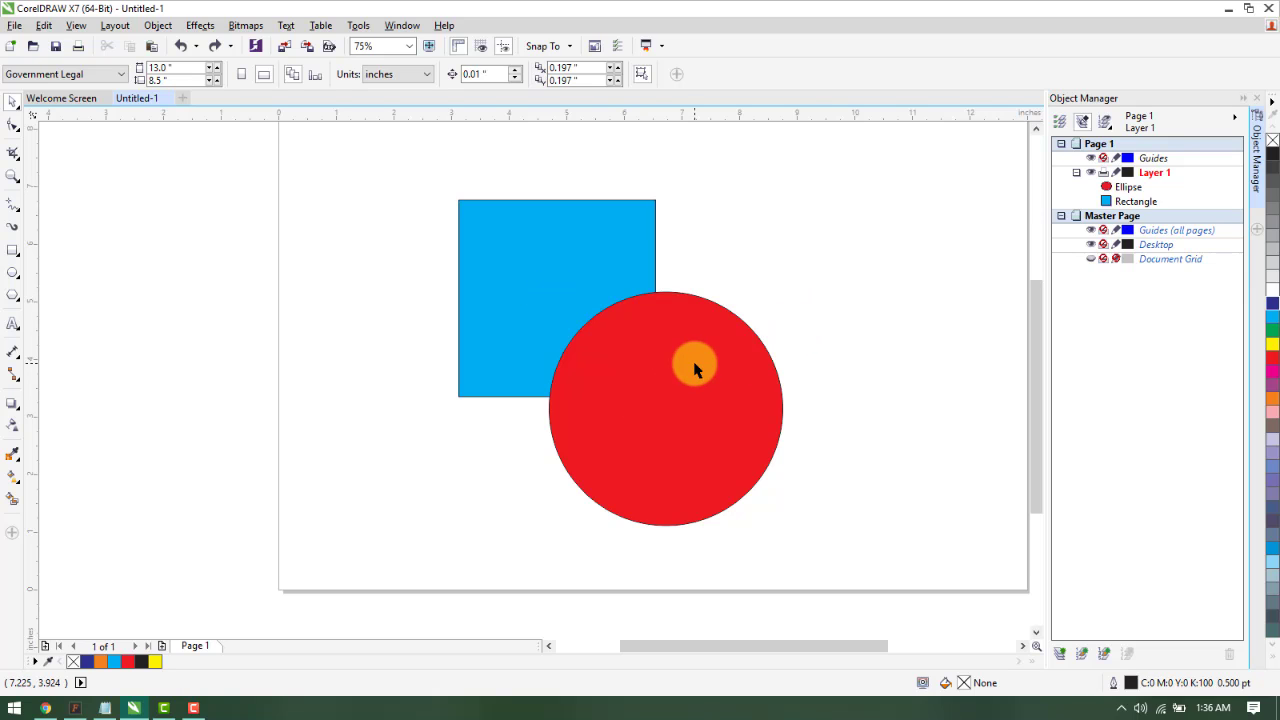
# Trim the circle with the square by selecting the square first, and move the cut circle diagonally down away from the square
pyautogui.click(563, 266)
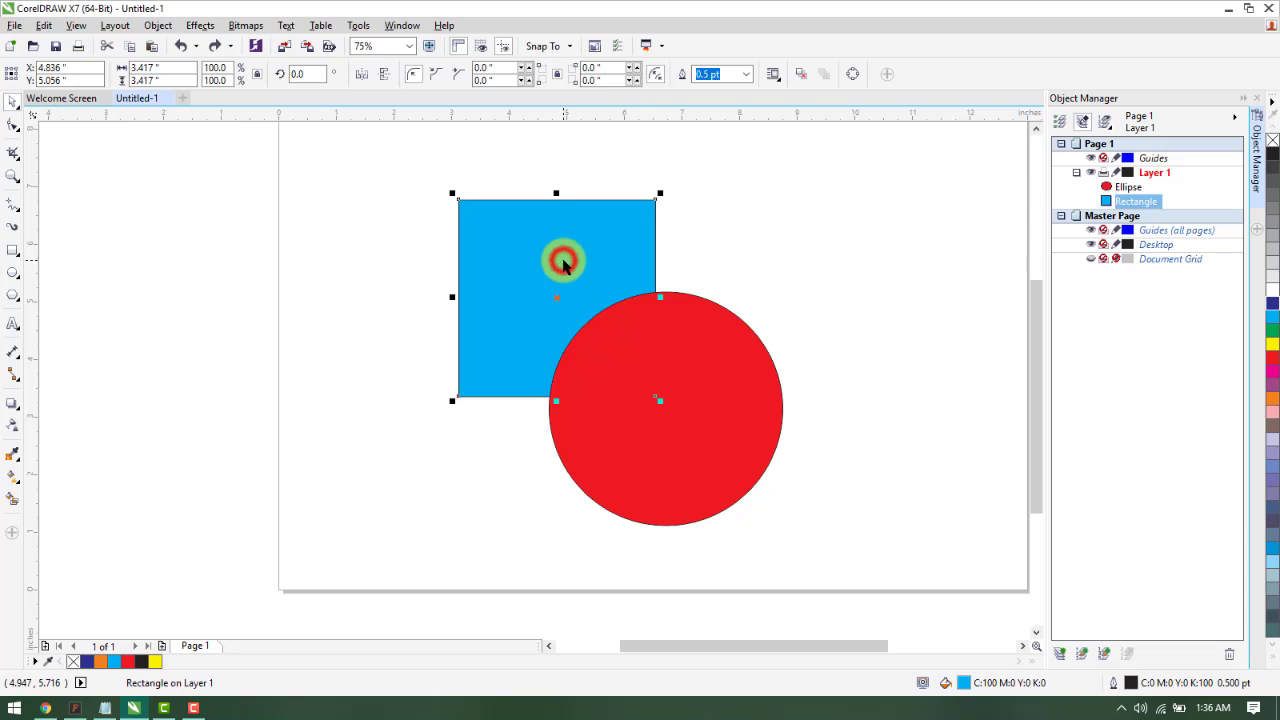
pyautogui.keyDown('shift'); pyautogui.click(719, 366); pyautogui.keyUp('shift')
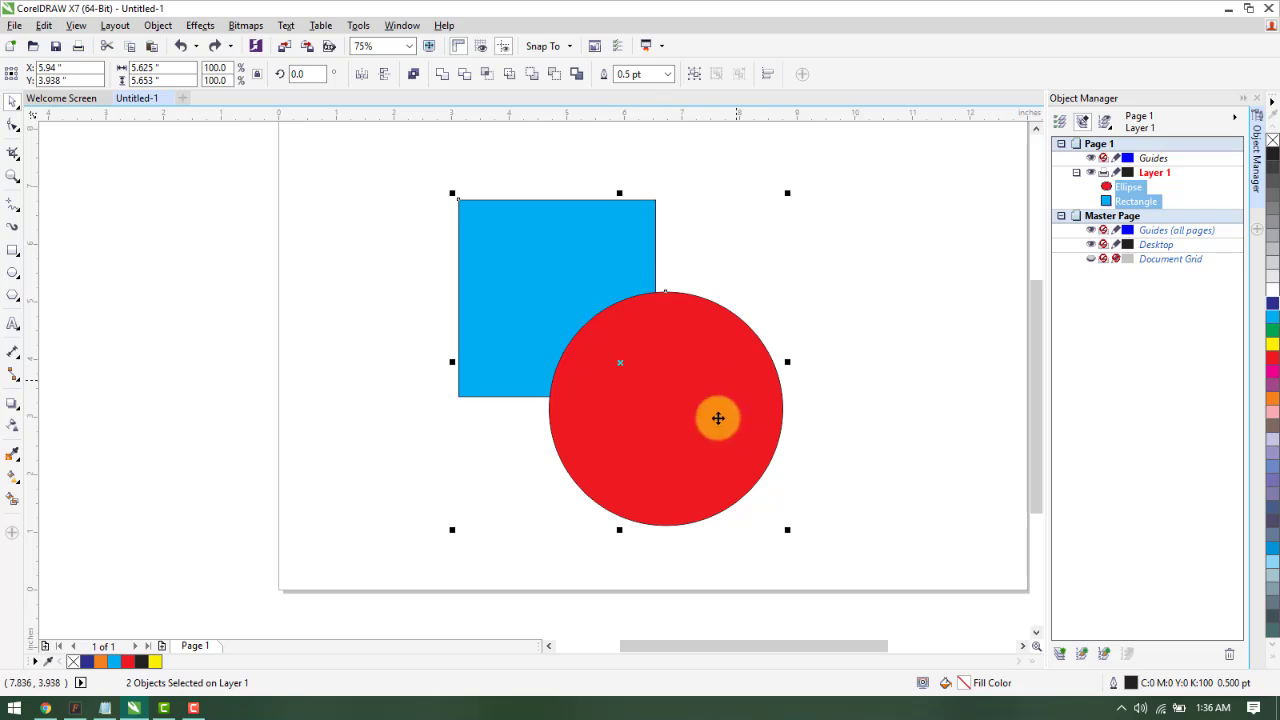
pyautogui.click(463, 76)
pyautogui.click(806, 425)
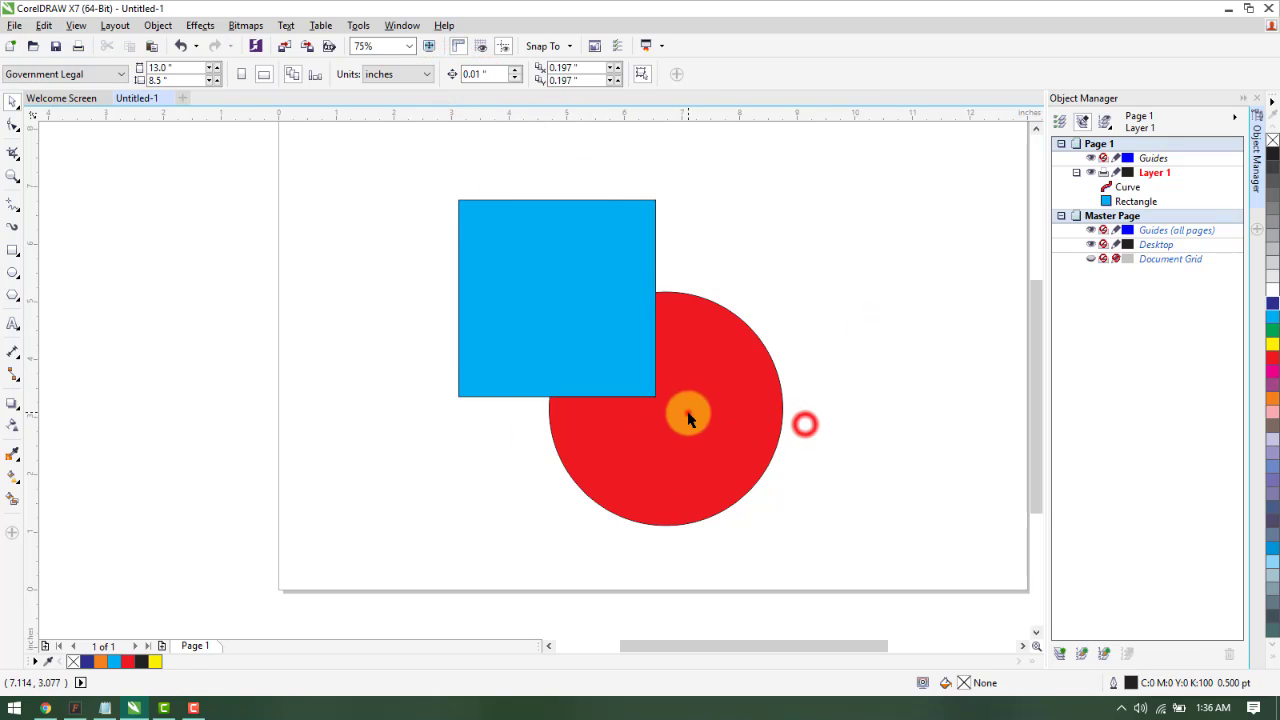
pyautogui.moveTo(686, 413); pyautogui.dragTo(740, 451)
# Undo the cut circle's move and its Trim, and deselect the shapes
pyautogui.hotkey('ctrl', 'z')
pyautogui.hotkey('ctrl', 'z')
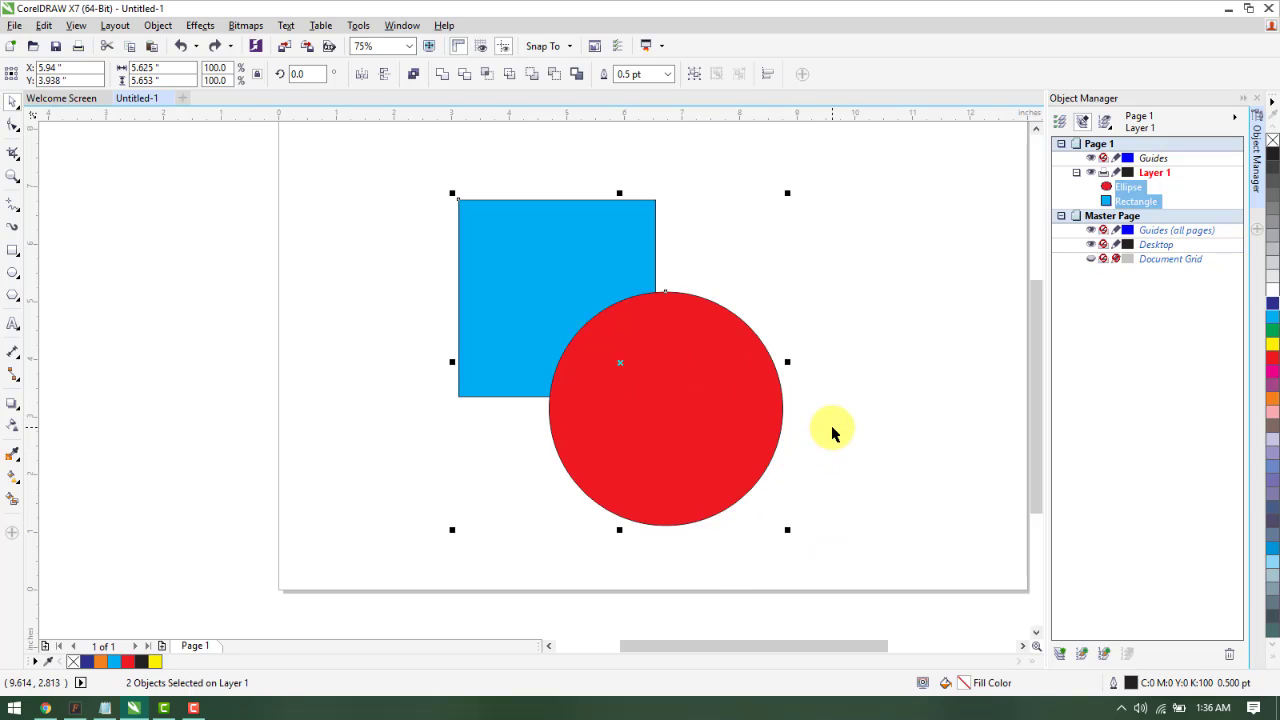
pyautogui.click(832, 428)
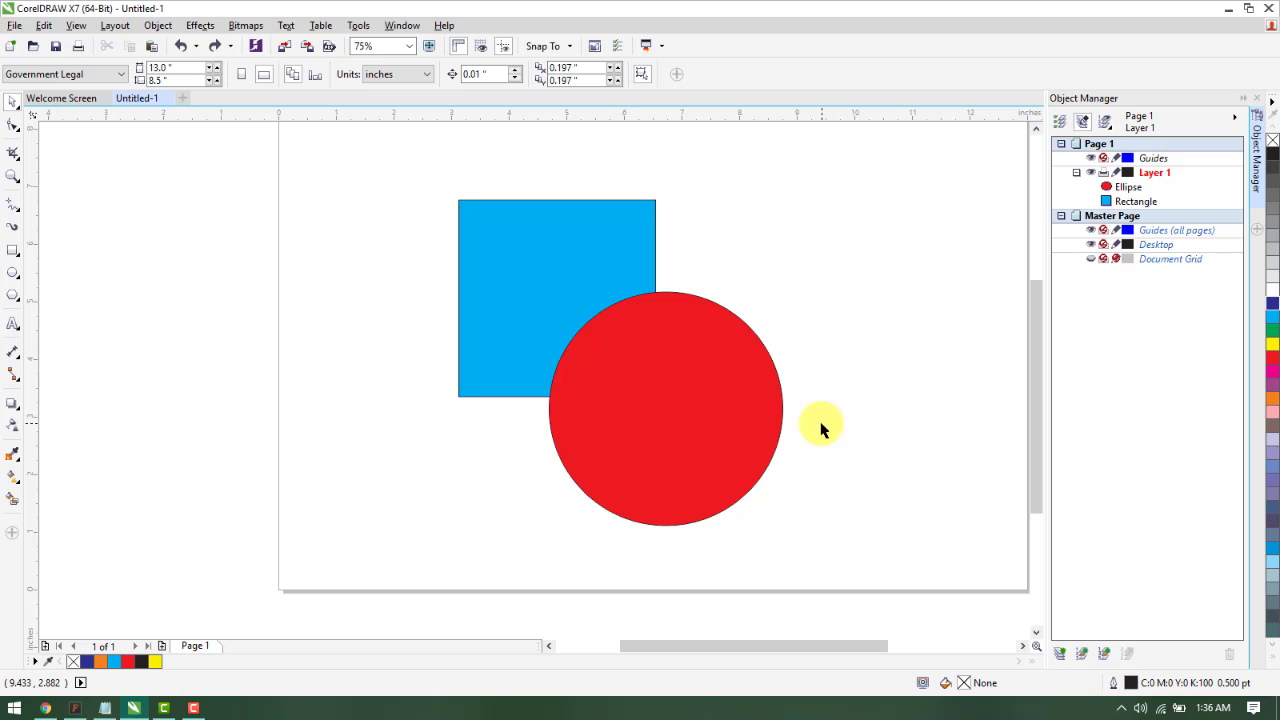
# Trim the square with the circle by selecting the circle first, and move the cut square diagonally up away from the circle
pyautogui.click(690, 405)
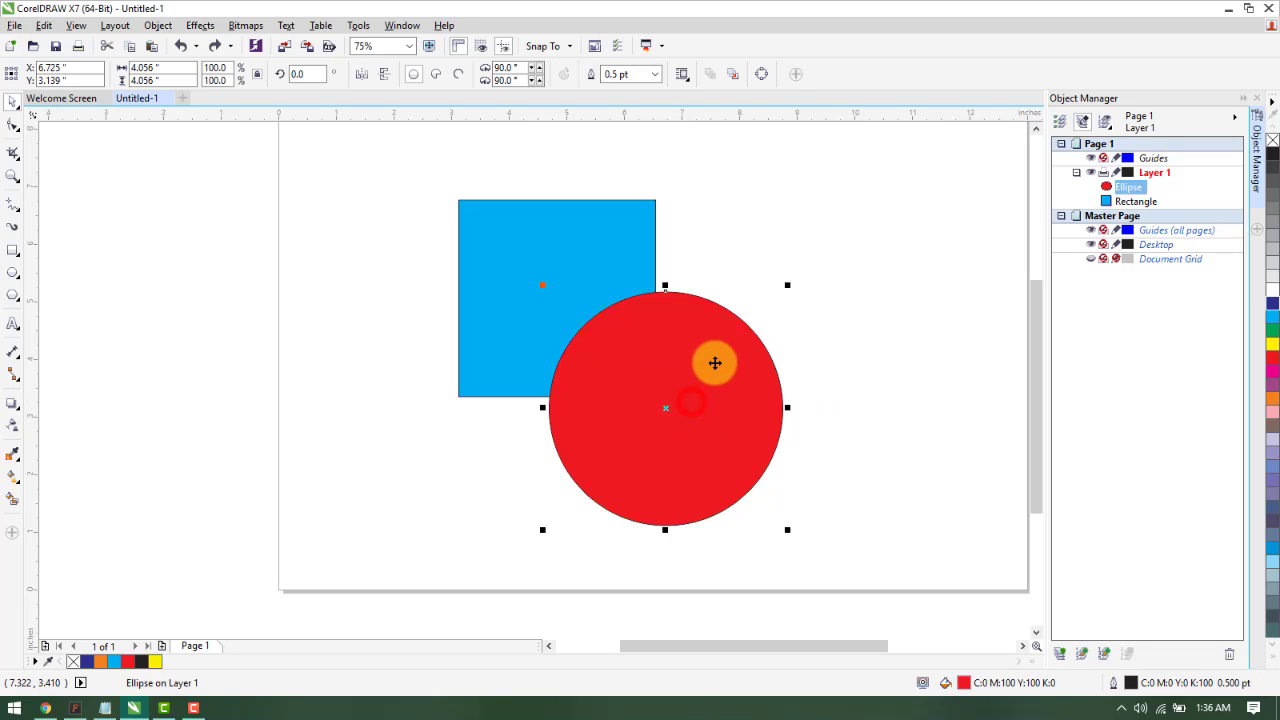
pyautogui.keyDown('shift'); pyautogui.click(525, 243); pyautogui.keyUp('shift')
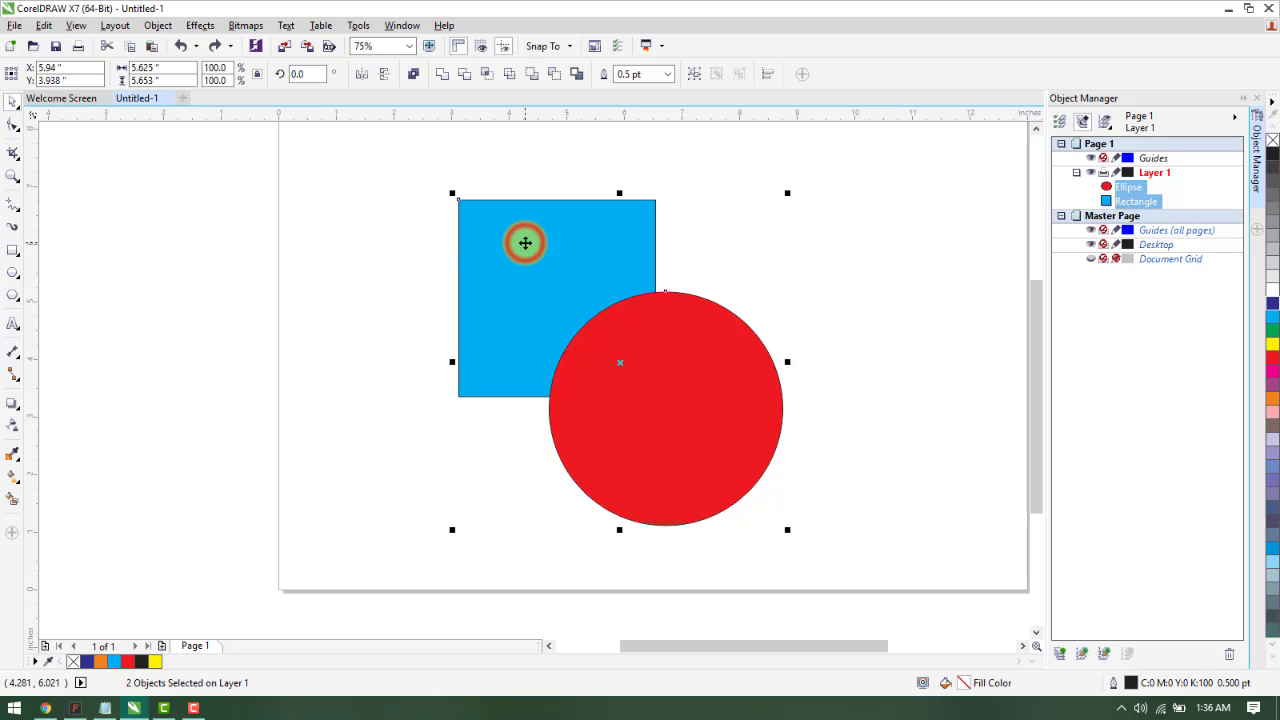
pyautogui.click(464, 74)
pyautogui.click(948, 337)
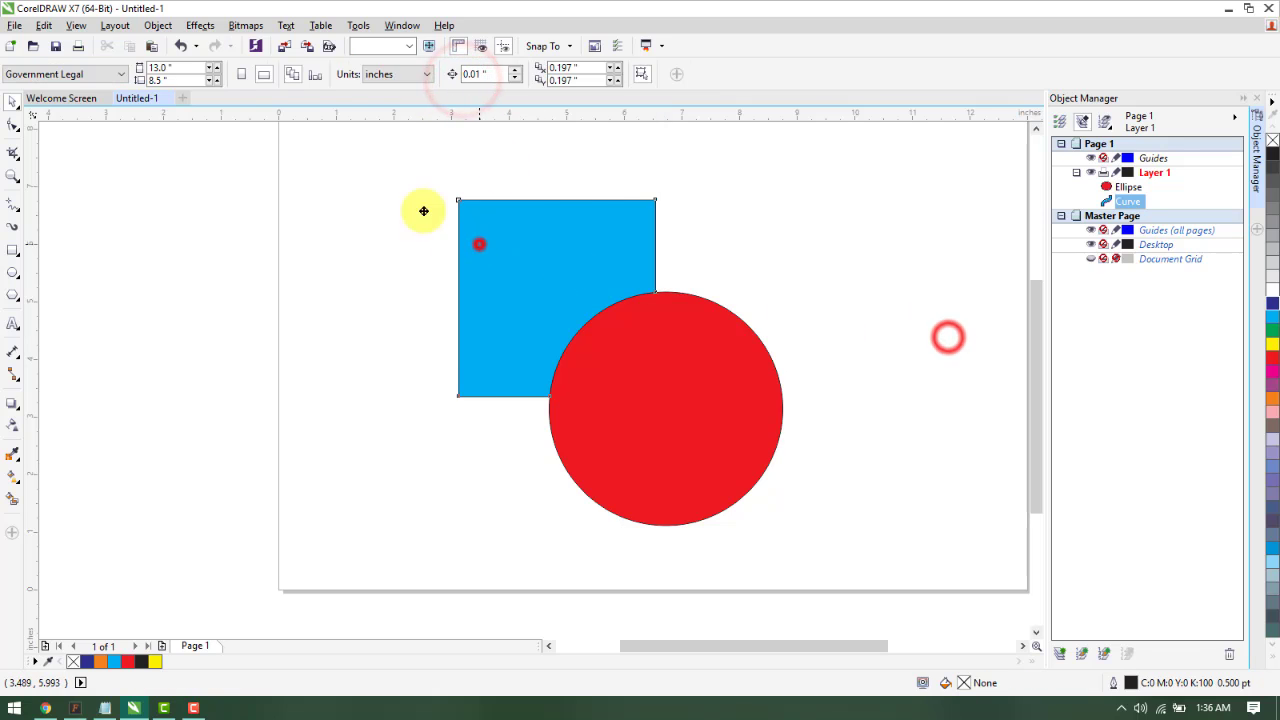
pyautogui.moveTo(586, 308); pyautogui.dragTo(478, 243)
# Undo the cut square's move and its Trim, and deselect the shapes
pyautogui.hotkey('ctrl', 'z')
pyautogui.hotkey('ctrl', 'z')
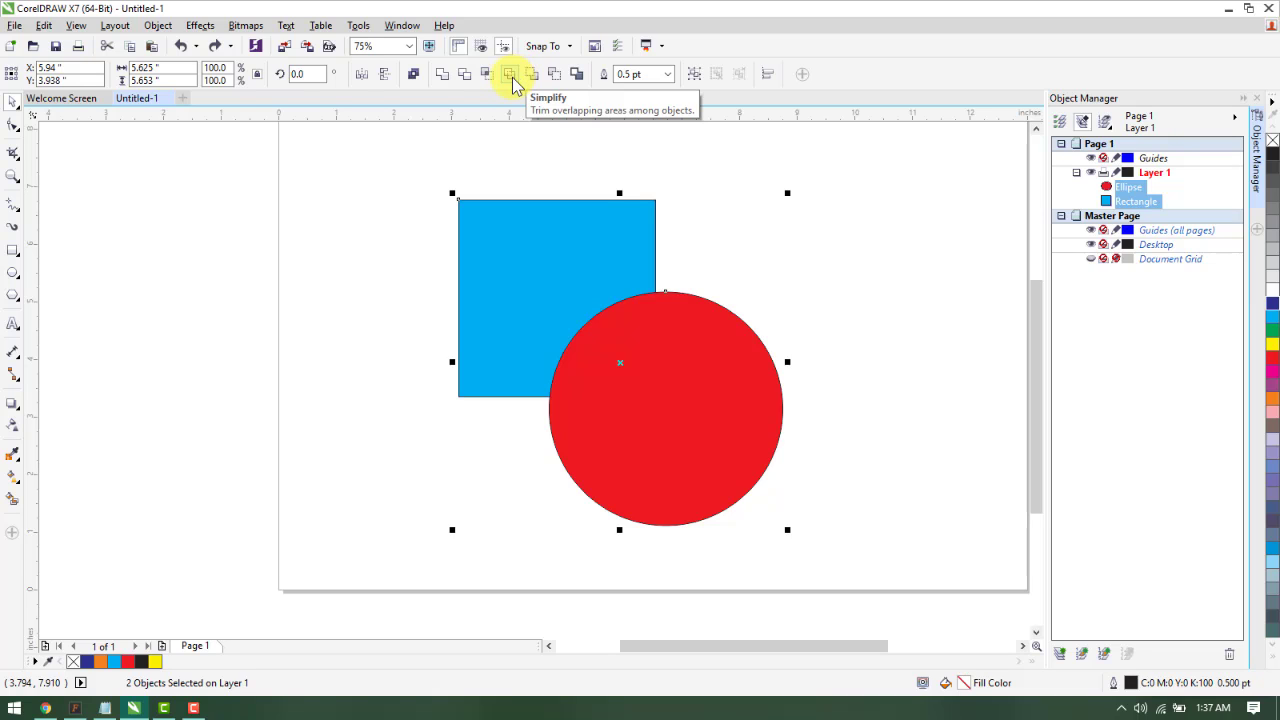
pyautogui.click(529, 149)
# Try Front Minus Back on the circle and square, and undo it
pyautogui.click(717, 367)
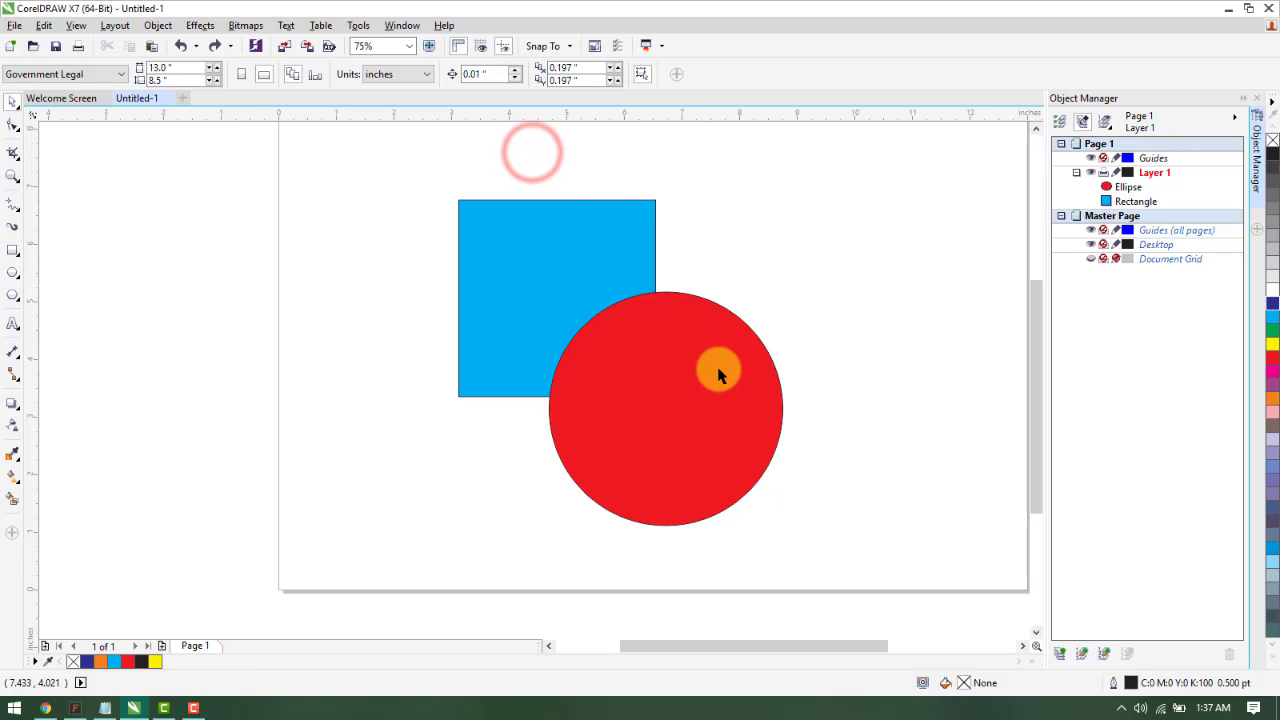
pyautogui.keyDown('shift'); pyautogui.click(607, 244); pyautogui.keyUp('shift')
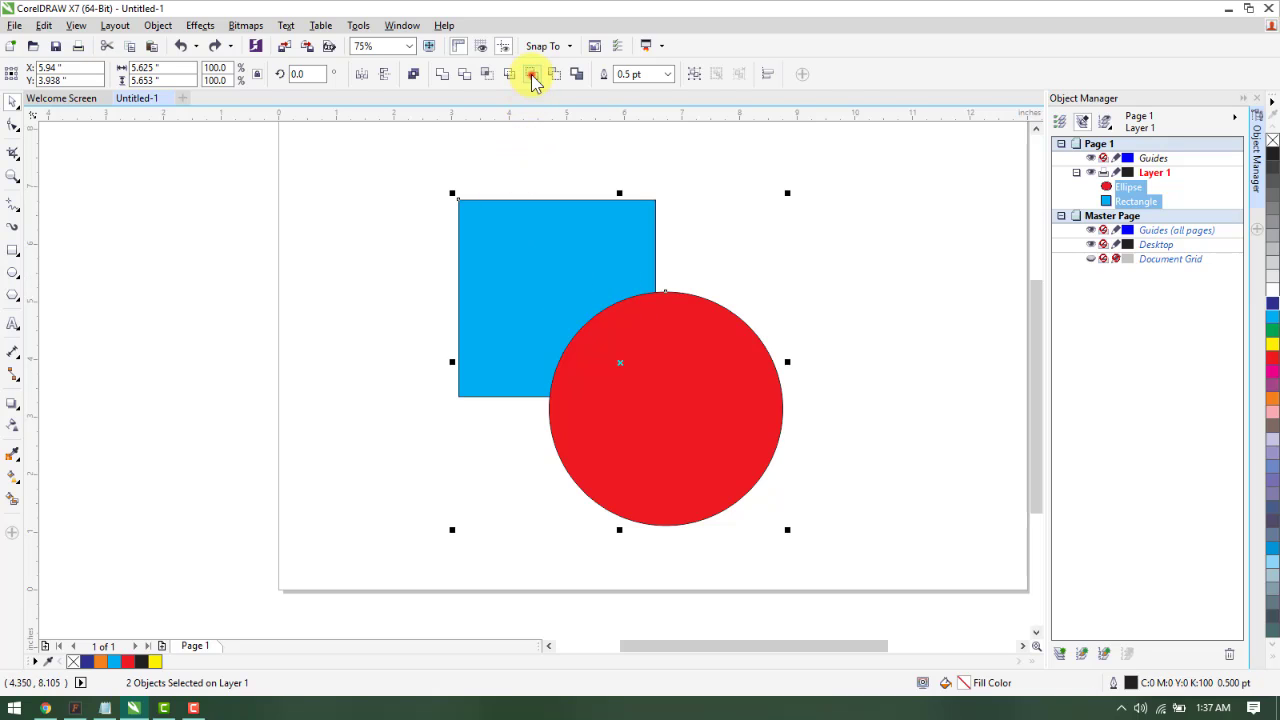
pyautogui.click(532, 77)
pyautogui.click(862, 452)
pyautogui.hotkey('ctrl', 'z')
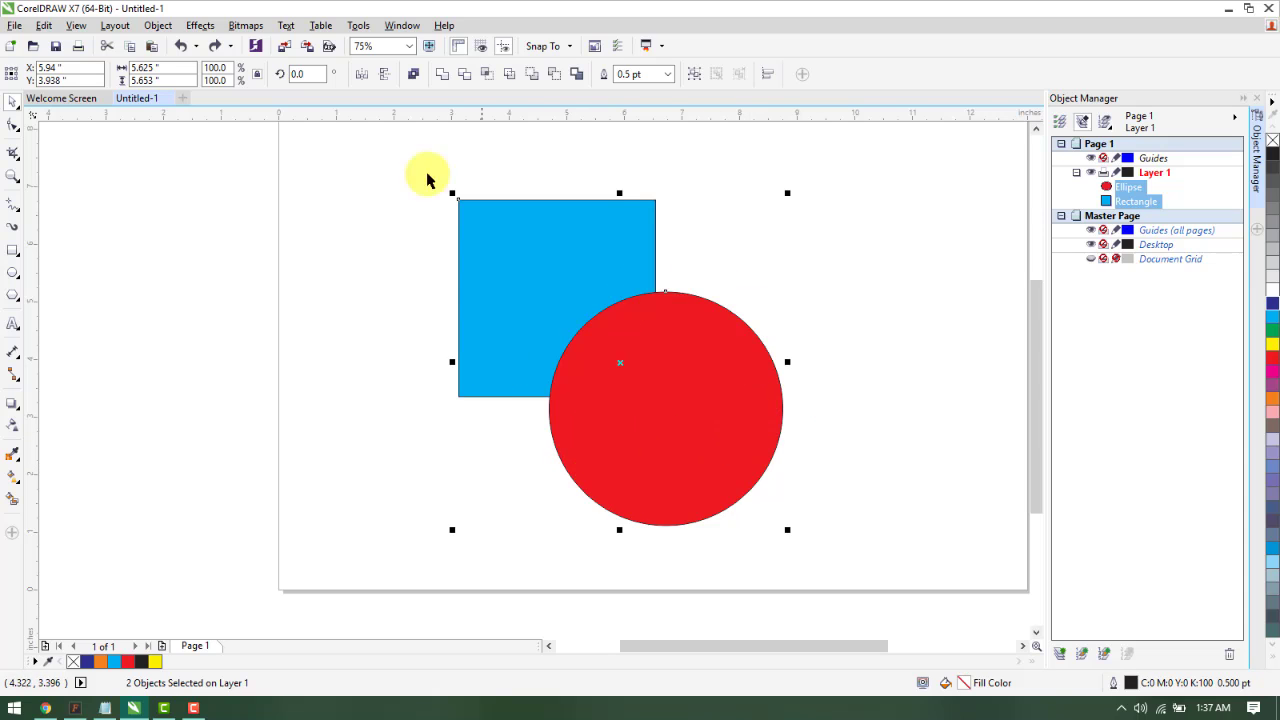
# Try Back Minus Front on the square and circle, undo it and deselect the shapes
pyautogui.click(556, 78)
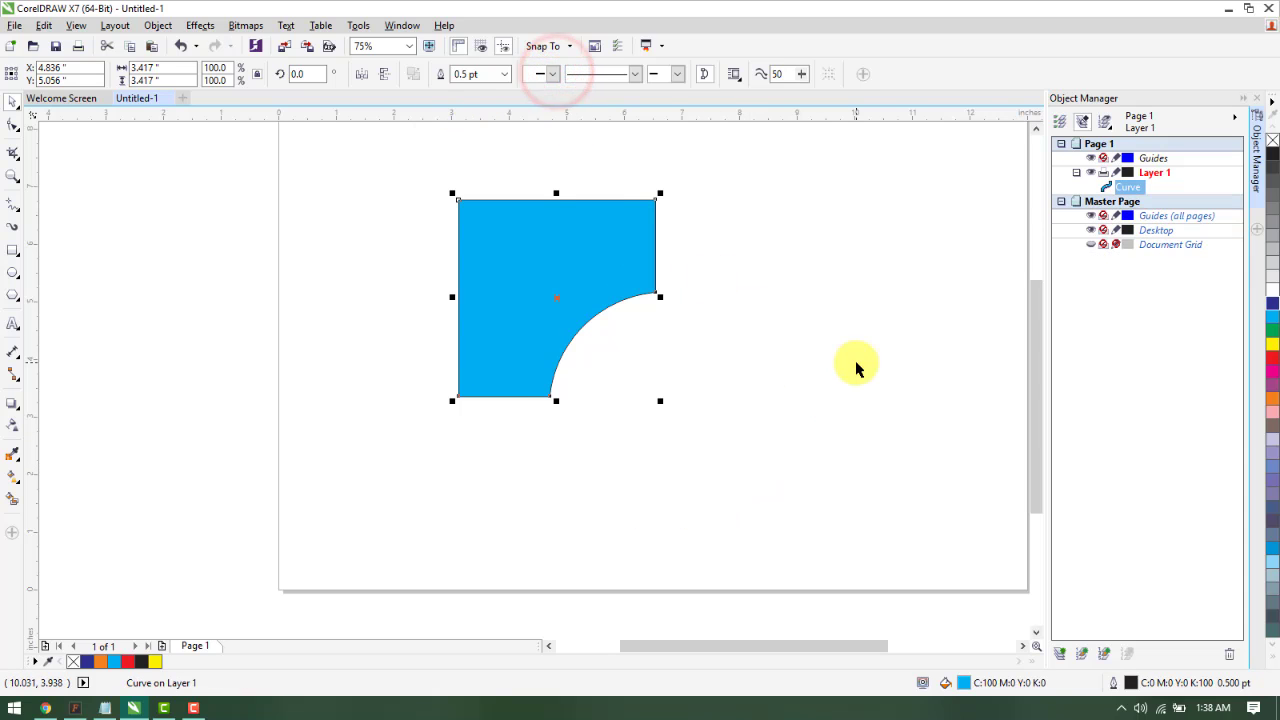
pyautogui.hotkey('ctrl', 'z')
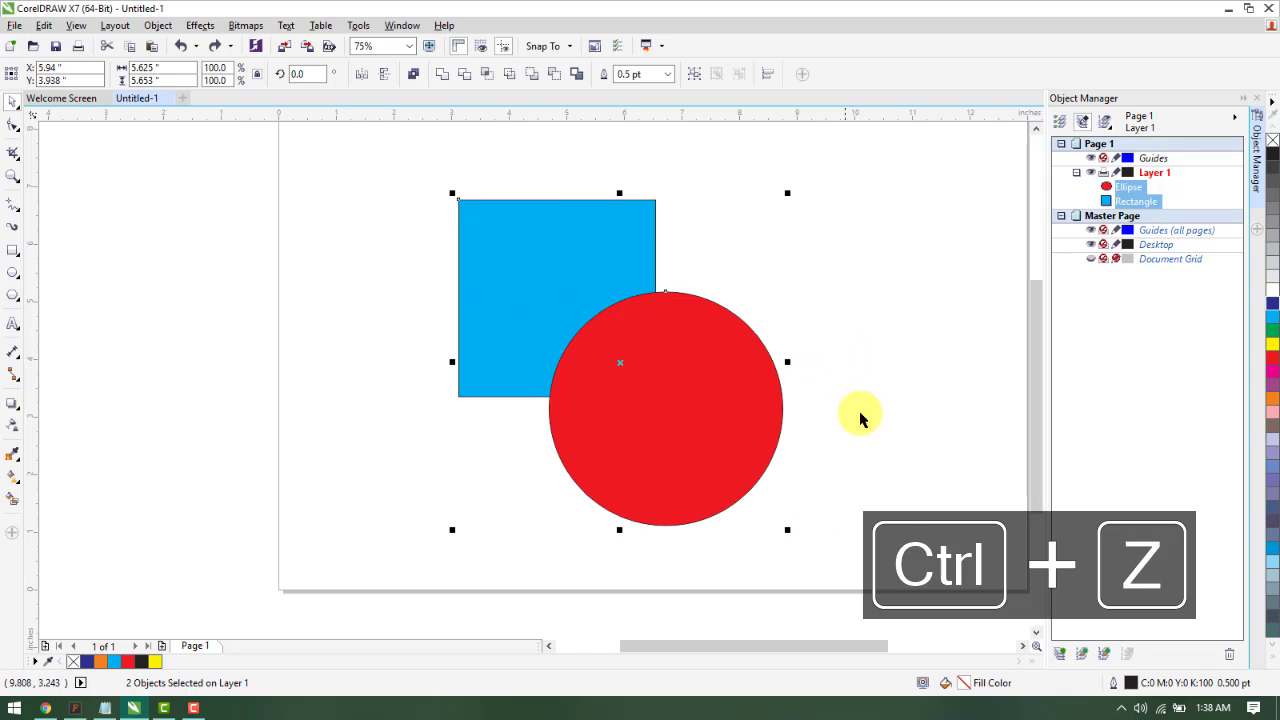
pyautogui.click(881, 427)
# Delete both the square and the circle from the page
pyautogui.click(760, 420)
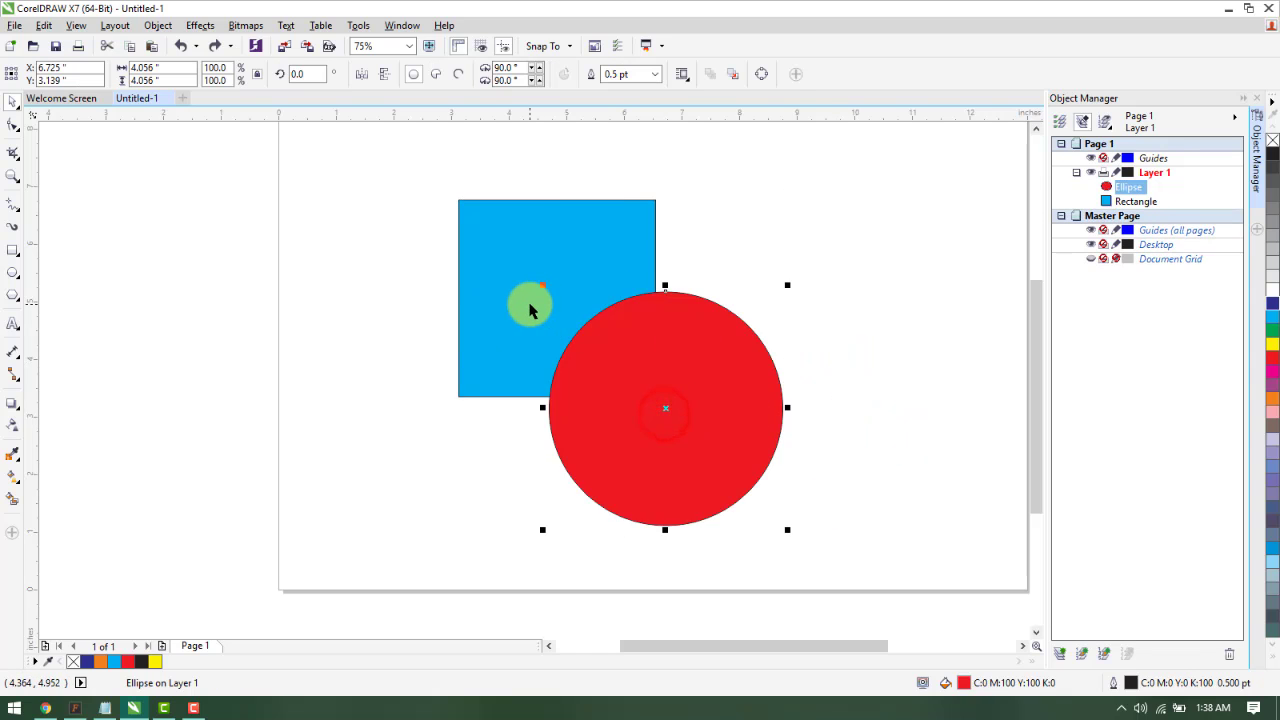
pyautogui.keyDown('shift'); pyautogui.click(530, 304); pyautogui.keyUp('shift')
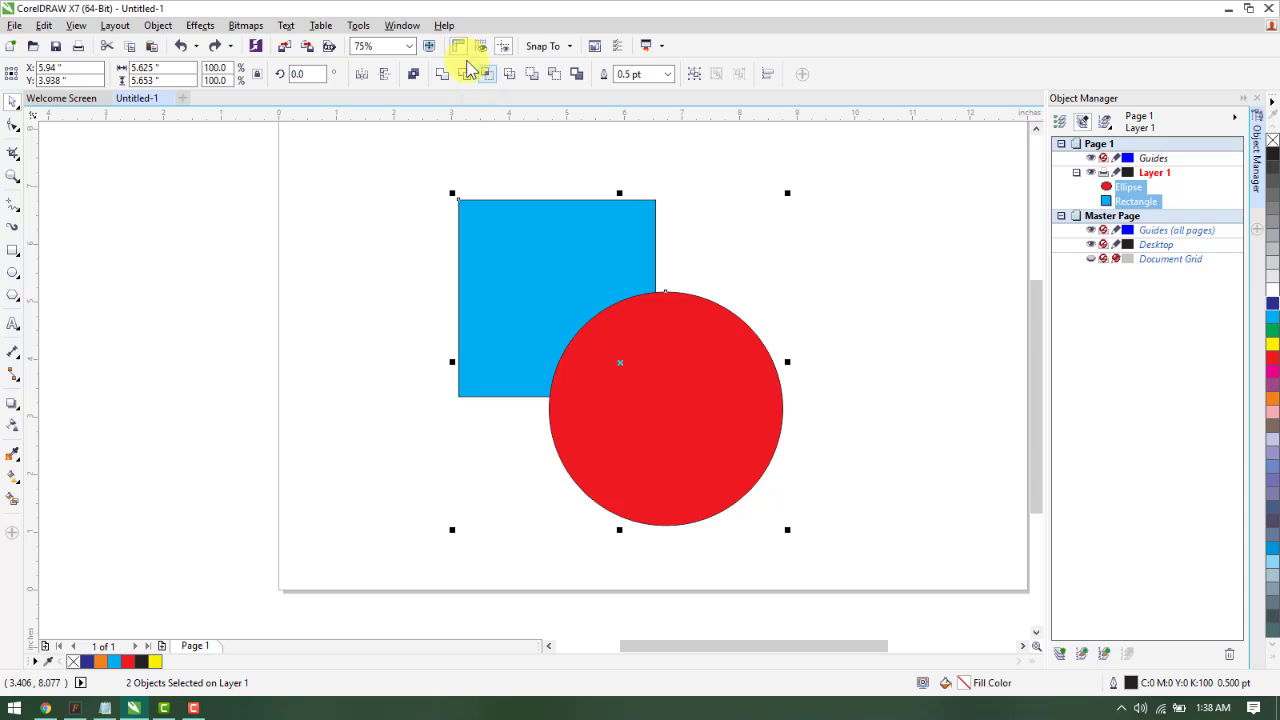
pyautogui.click(846, 264)
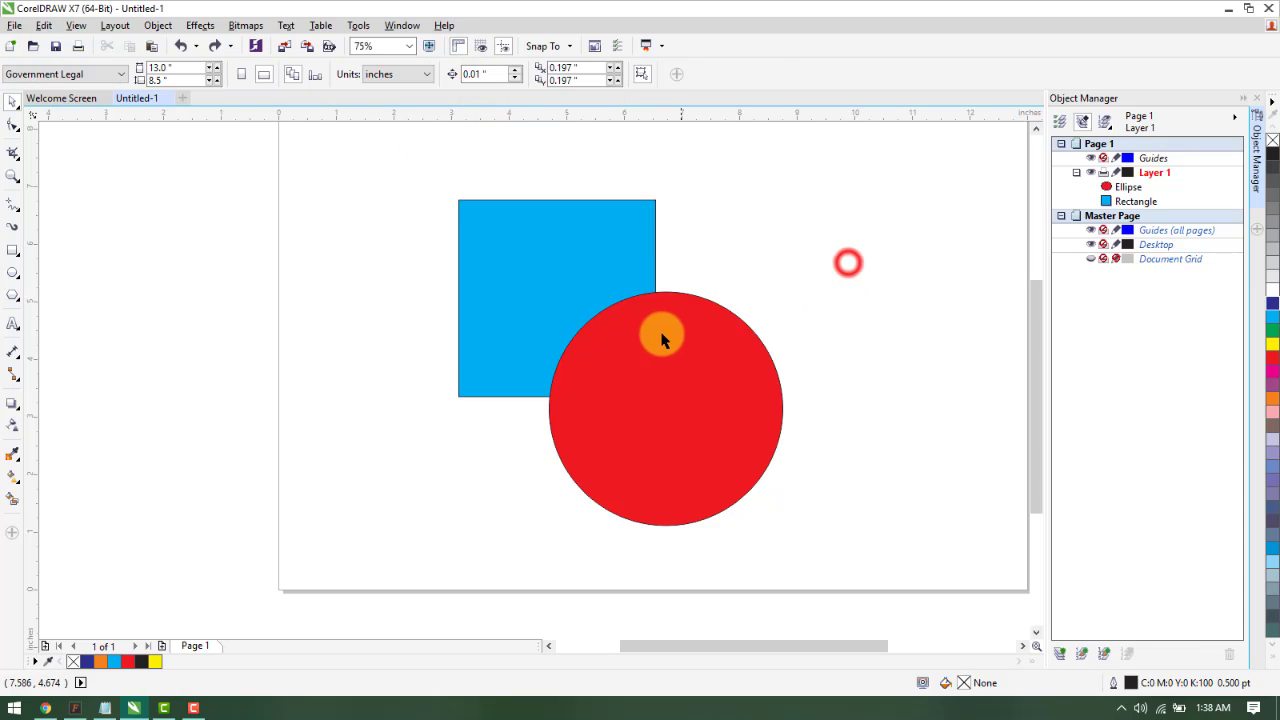
pyautogui.click(671, 372)
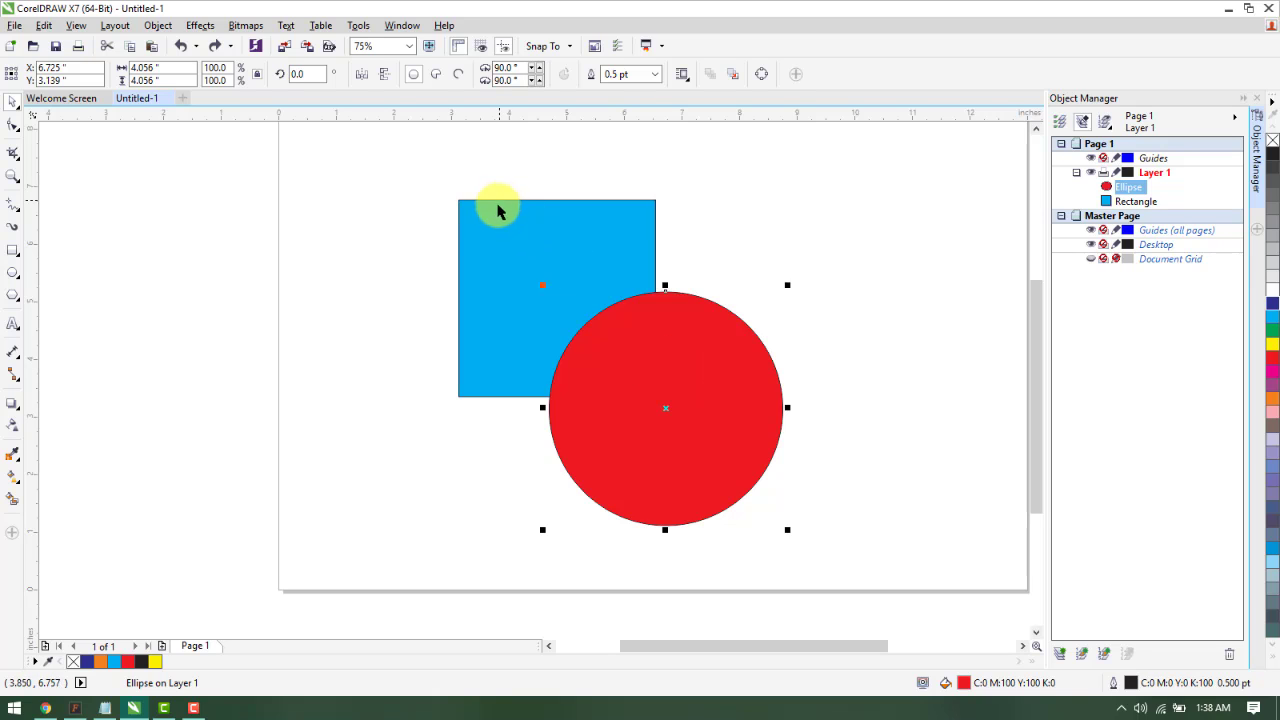
pyautogui.moveTo(386, 171); pyautogui.dragTo(877, 589)
pyautogui.press('Delete')
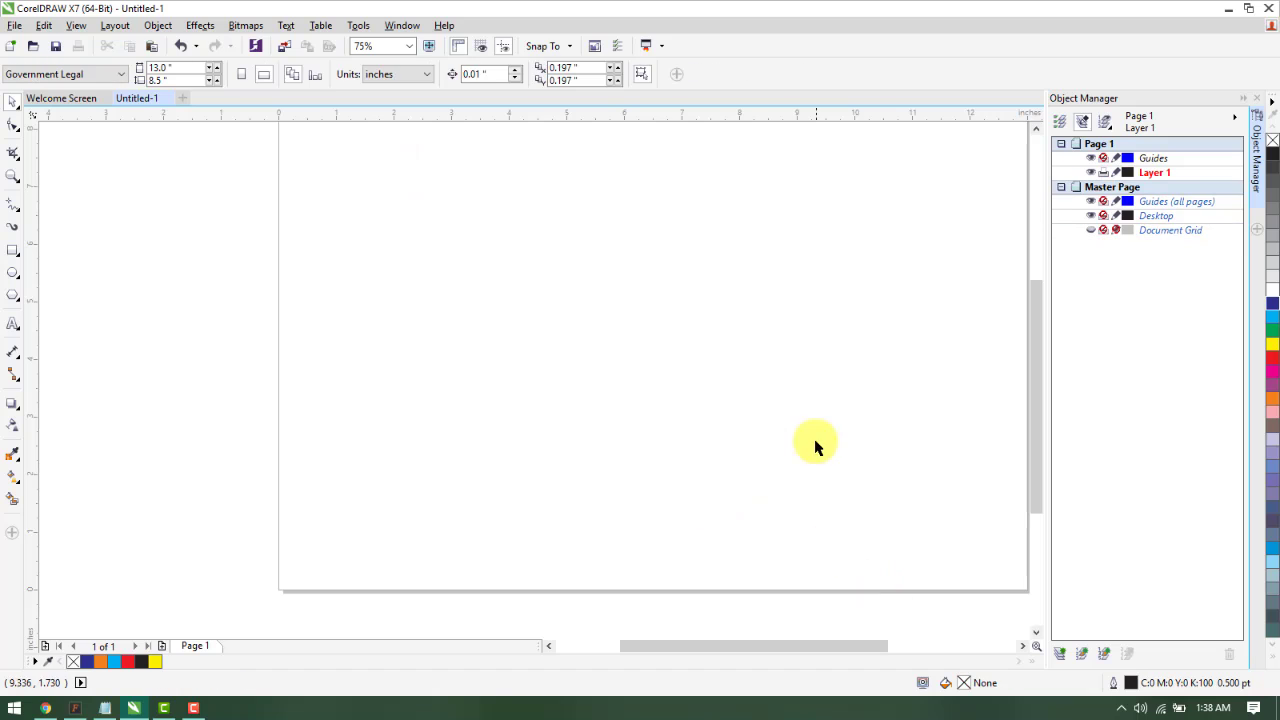
pyautogui.scroll(-2, 540, 398)
pyautogui.scroll(1, 565, 380)
pyautogui.scroll(2, 570, 380)
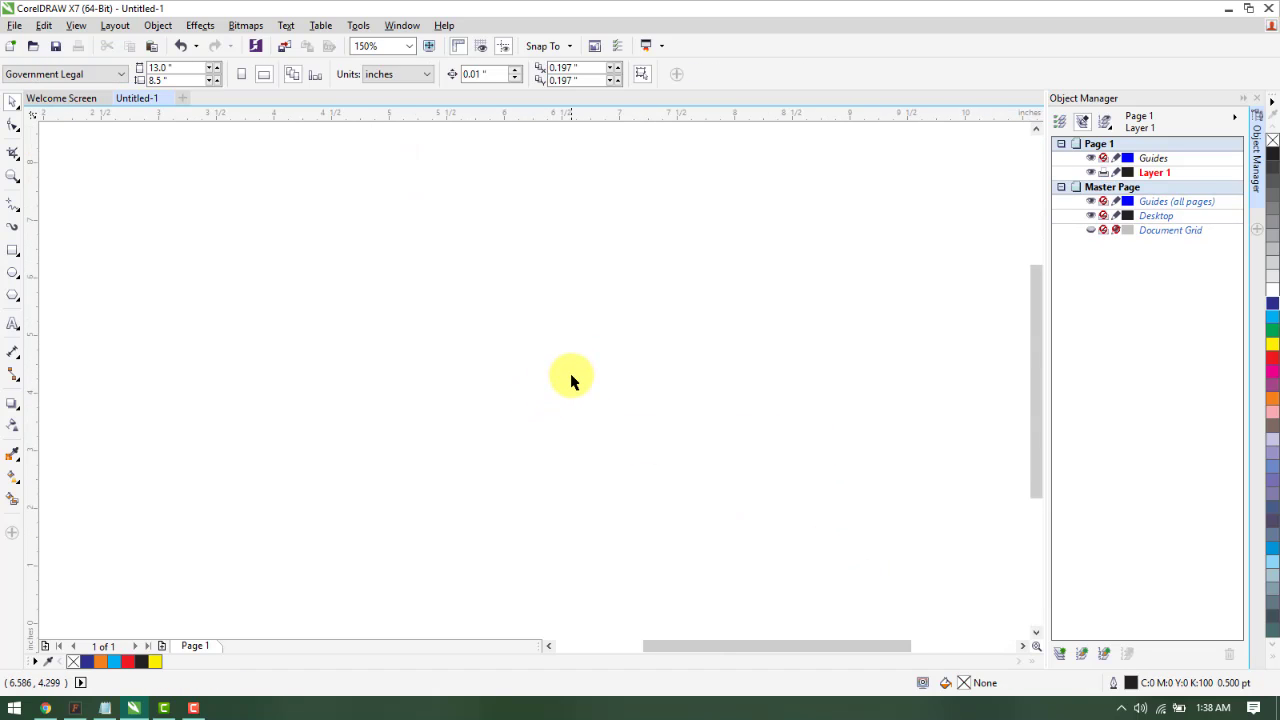
pyautogui.scroll(-1, 570, 380)
pyautogui.click(1036, 429)
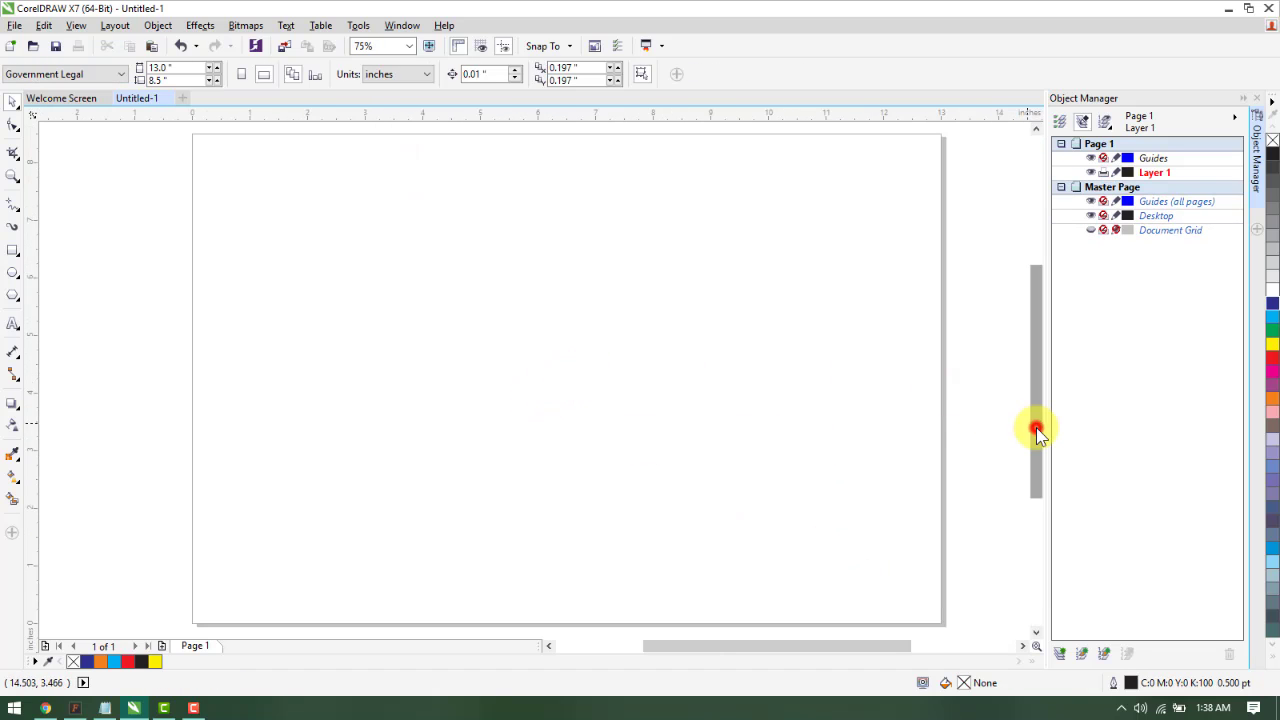
pyautogui.click(1010, 428)
pyautogui.click(814, 363)
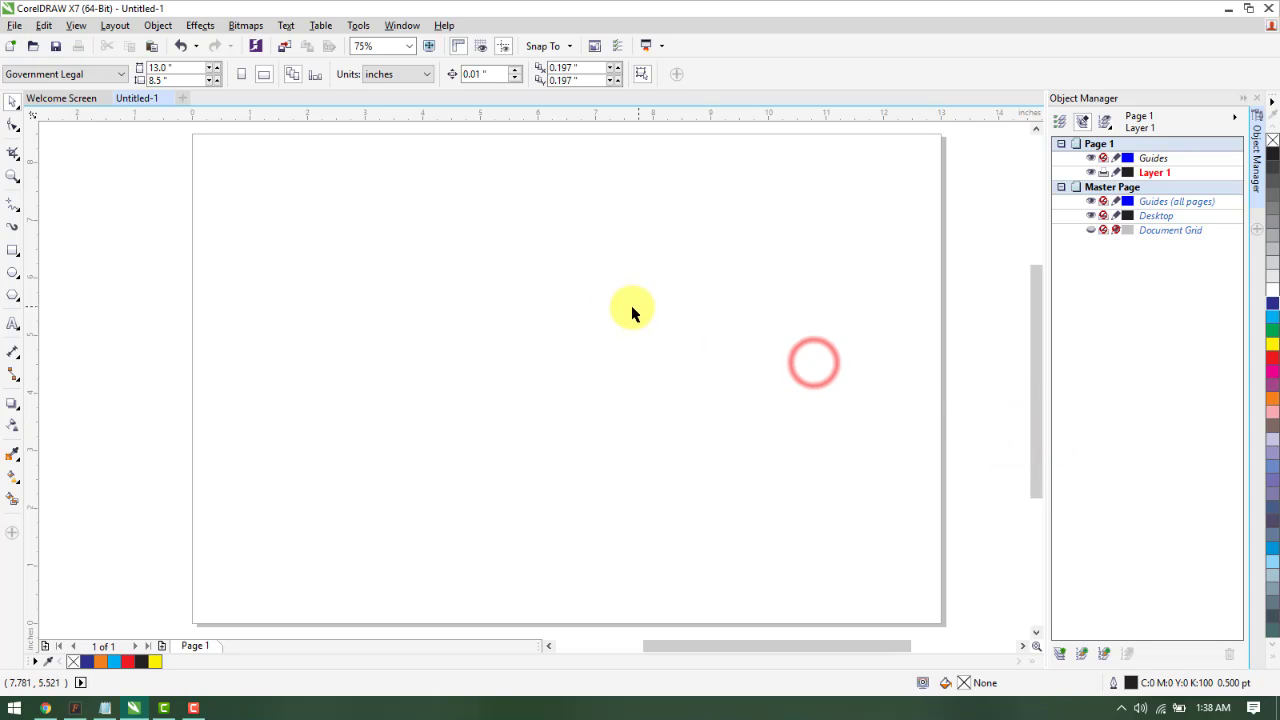
# Switch to Chrome and search Google Images for "logo kemeterian kesehatan"
pyautogui.click(46, 710)
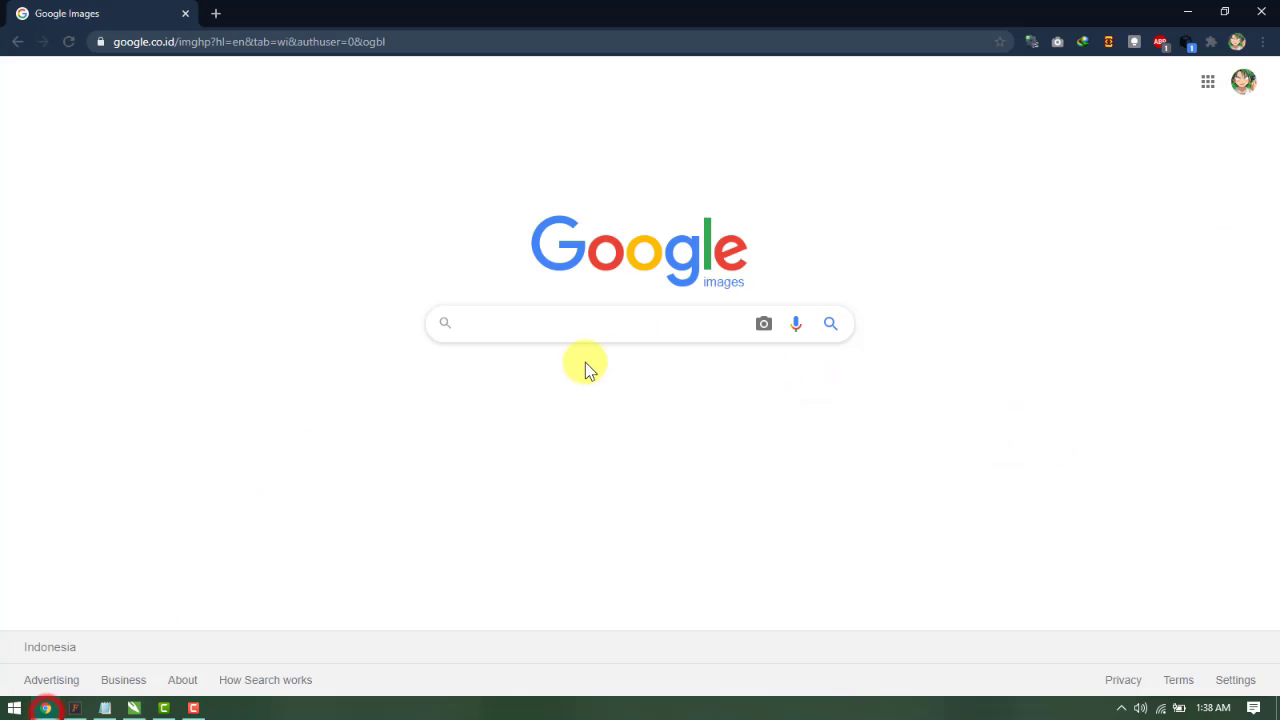
pyautogui.click(584, 329)
pyautogui.write('logo')
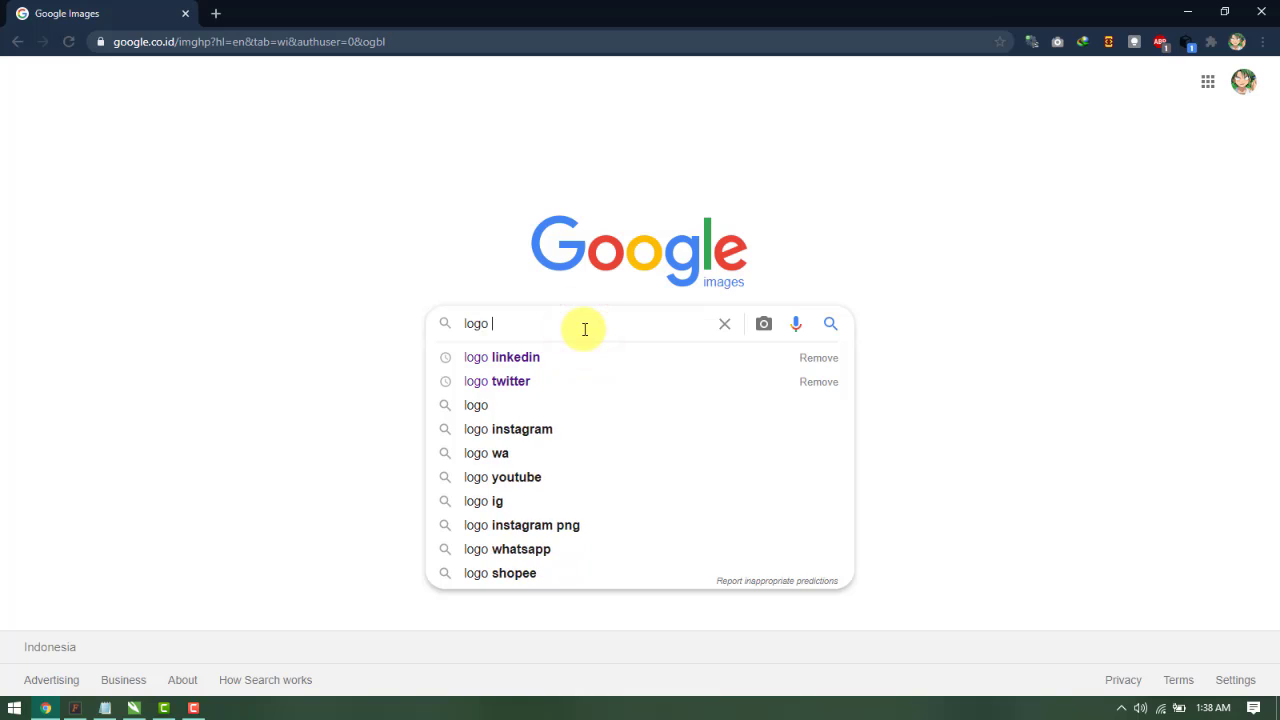
pyautogui.write(' kemeter')
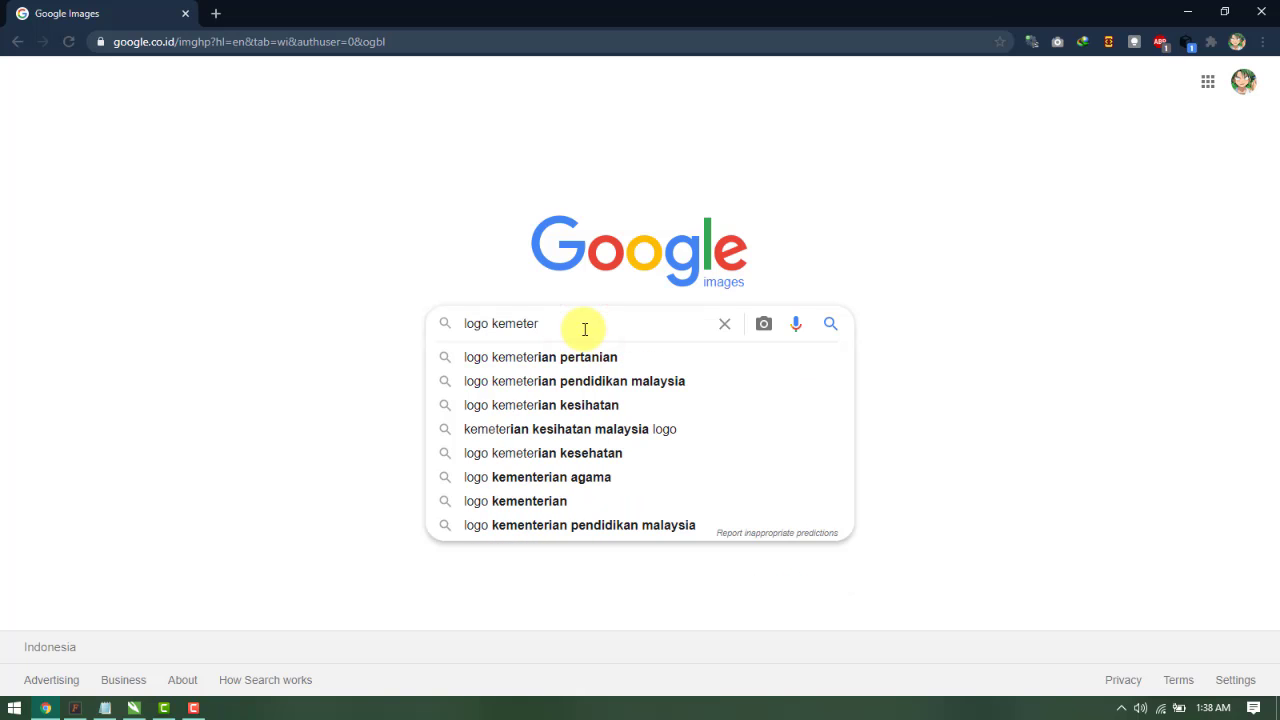
pyautogui.write('e')
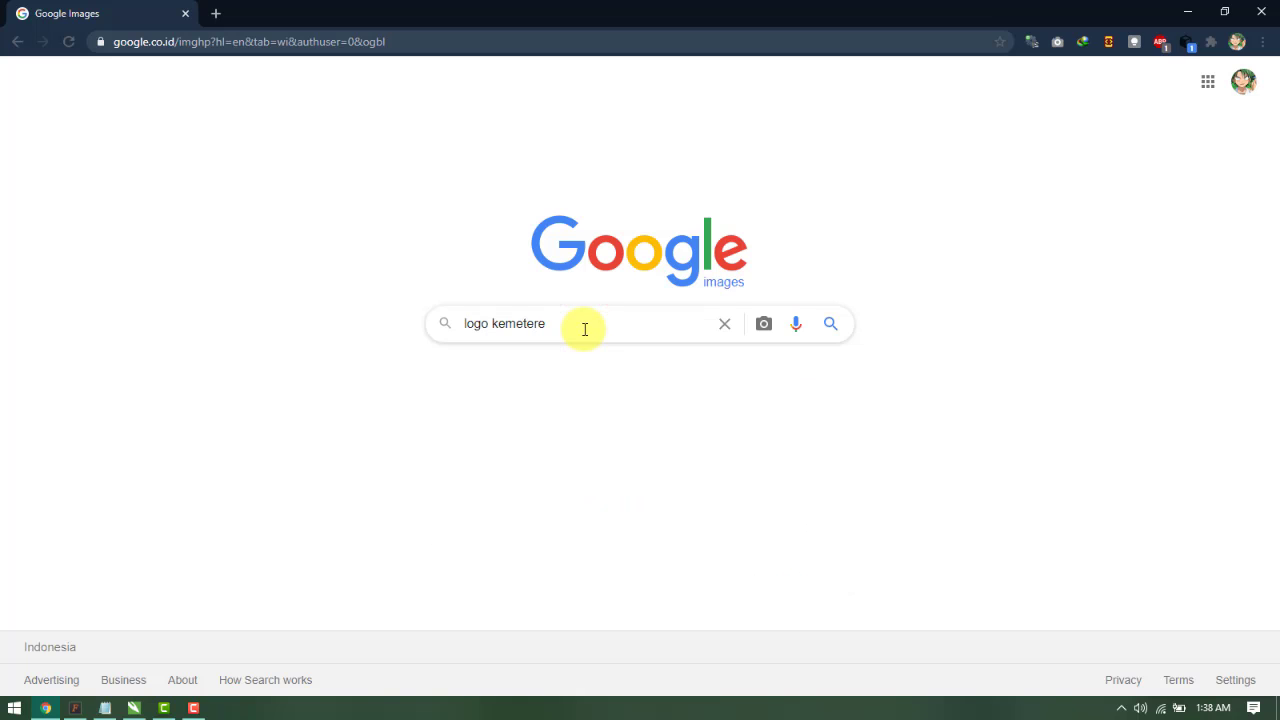
pyautogui.press('BackSpace')
pyautogui.write('ian ')
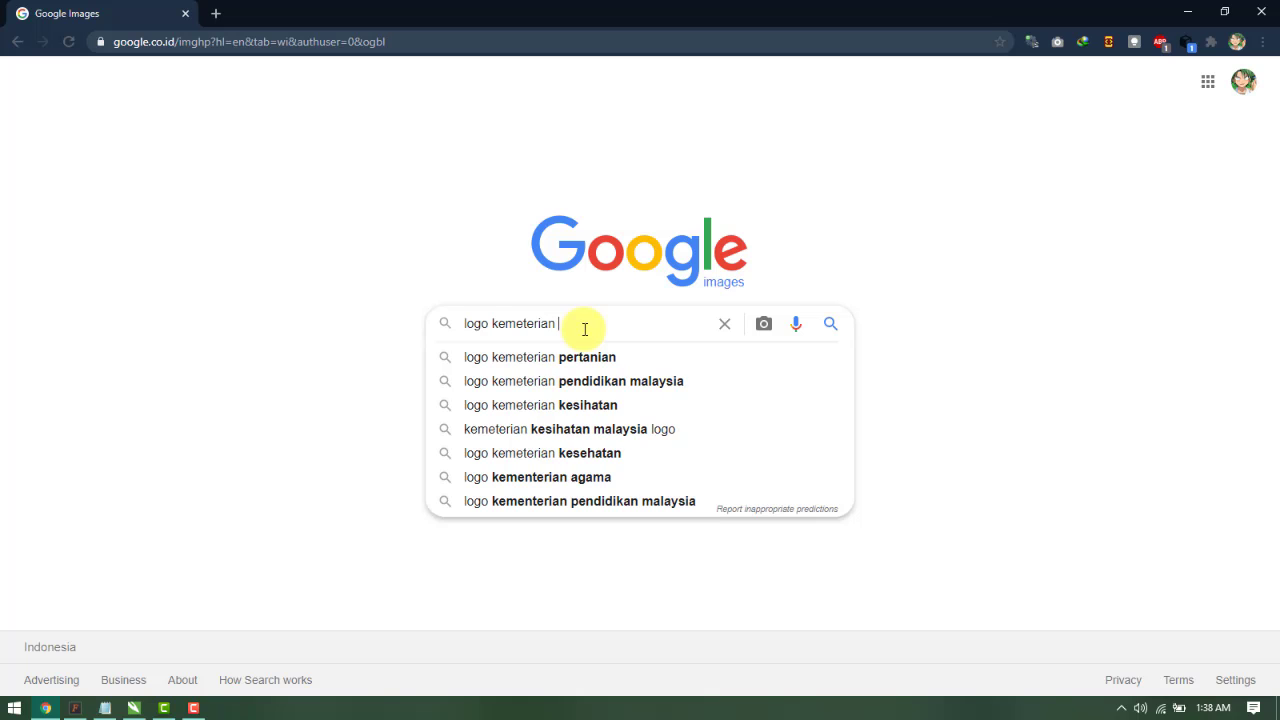
pyautogui.write('kese')
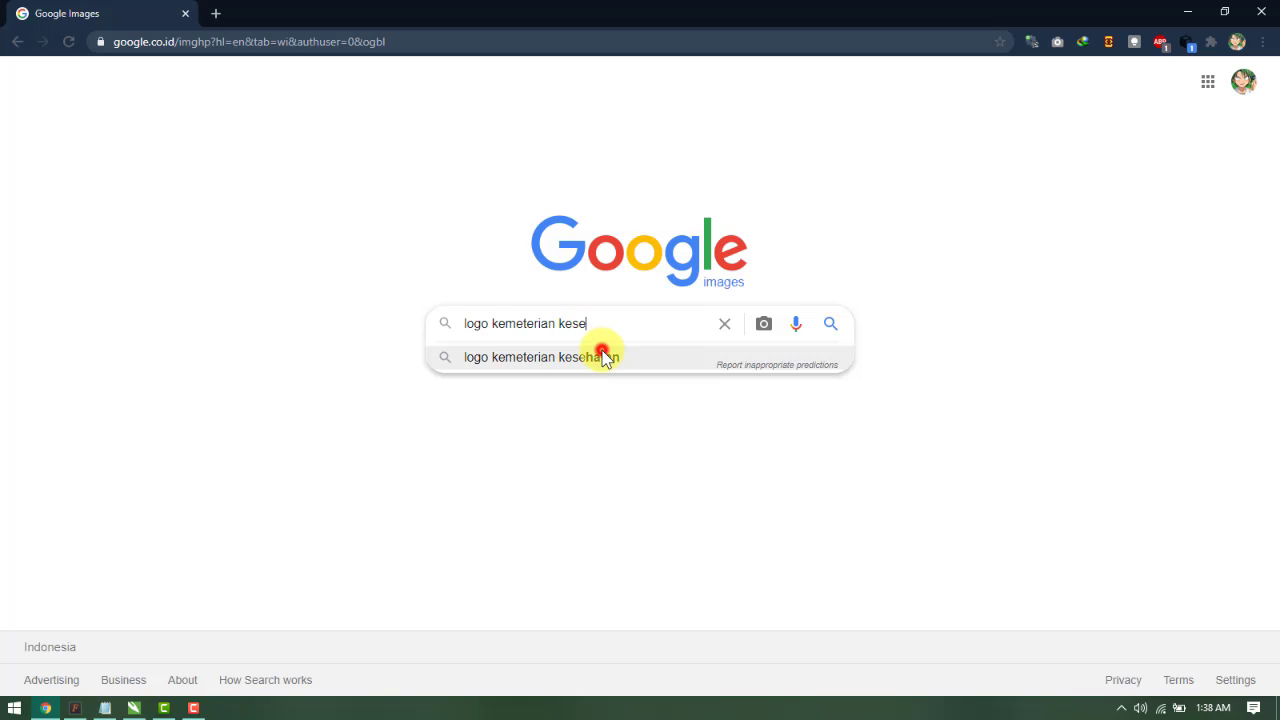
pyautogui.click(601, 357)
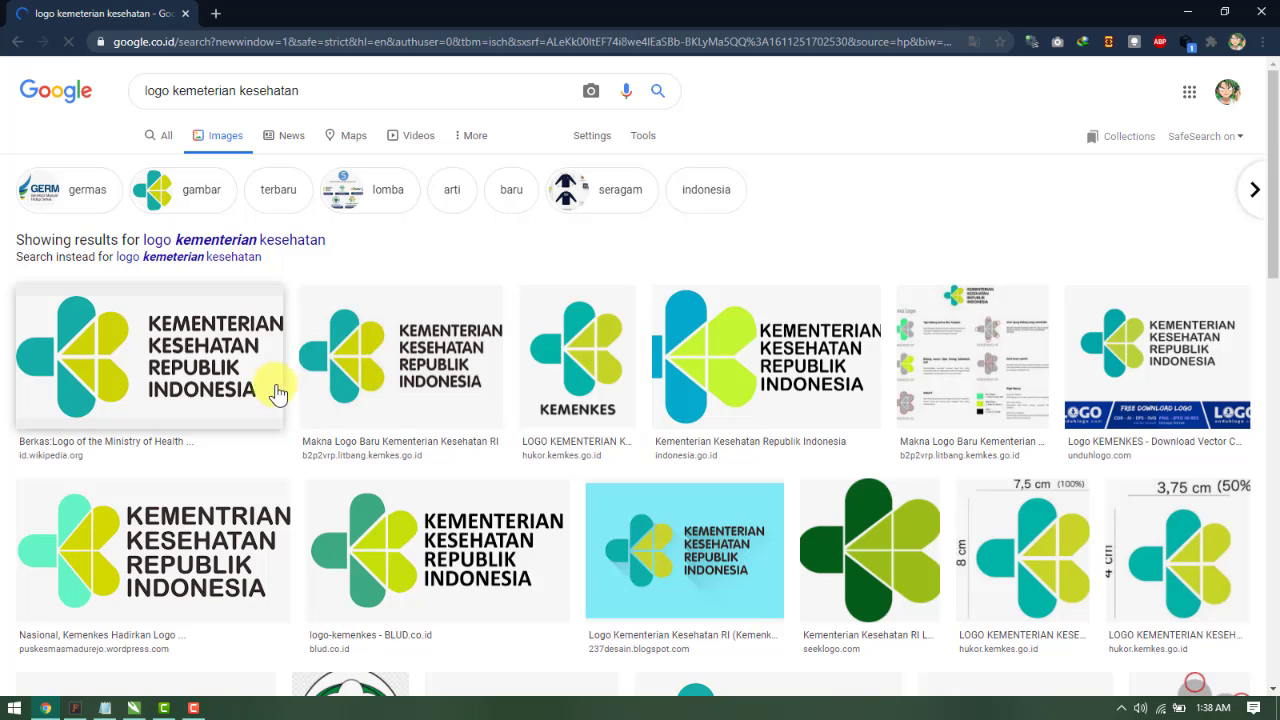
# Open the Wikipedia logo result and save it as the PNG "Logo_of_the_Ministry_of_Health_of_the_Republic_of_Indonesia (1).png" in Downloads
pyautogui.click(240, 385)
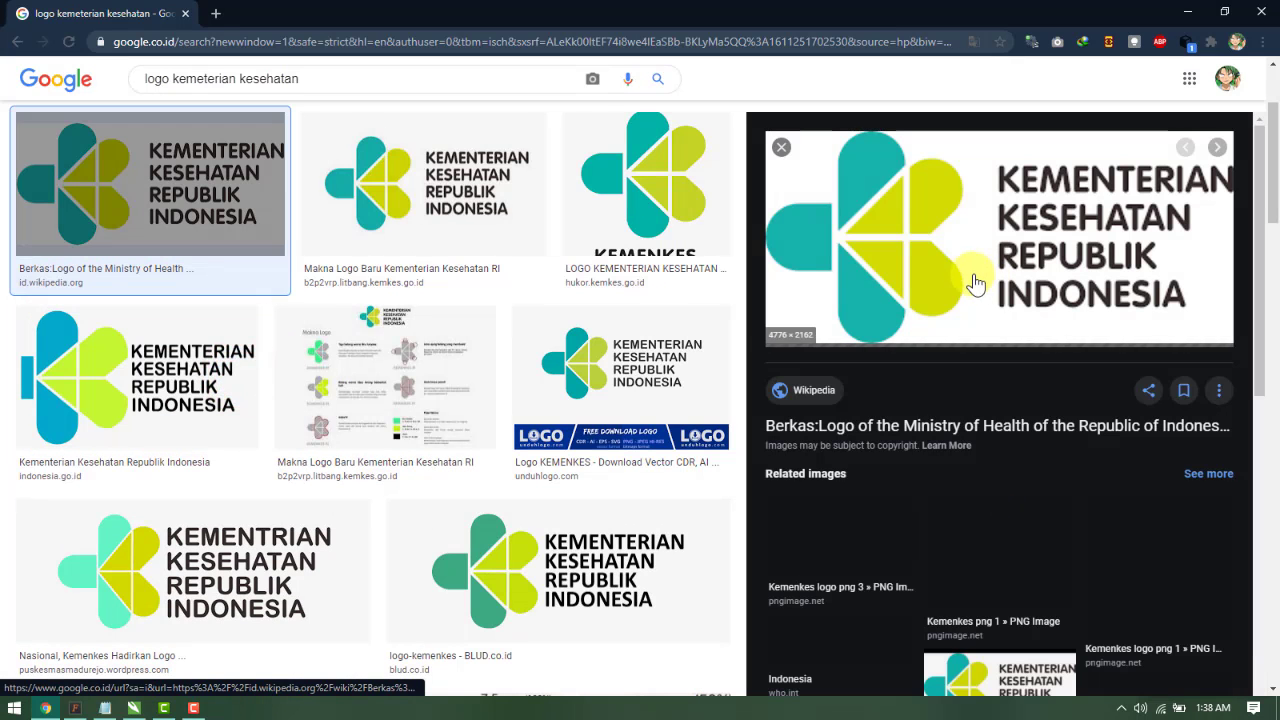
pyautogui.rightClick(976, 262)
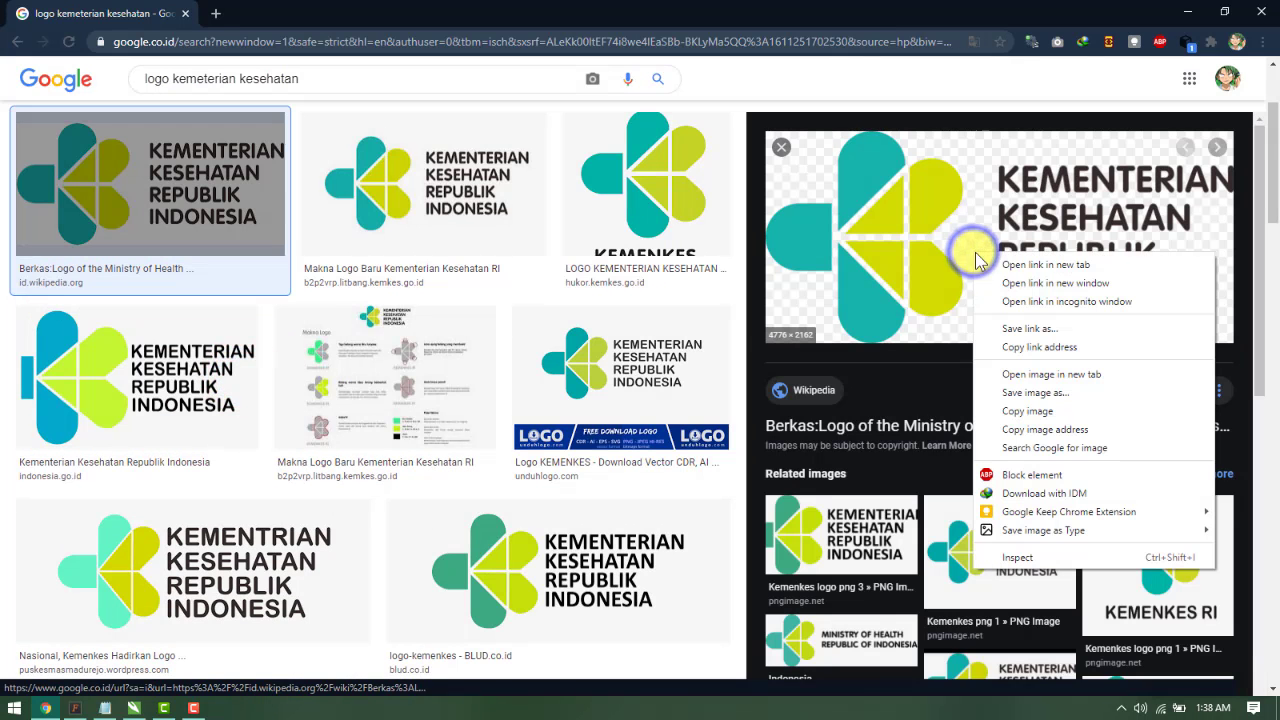
pyautogui.click(1009, 388)
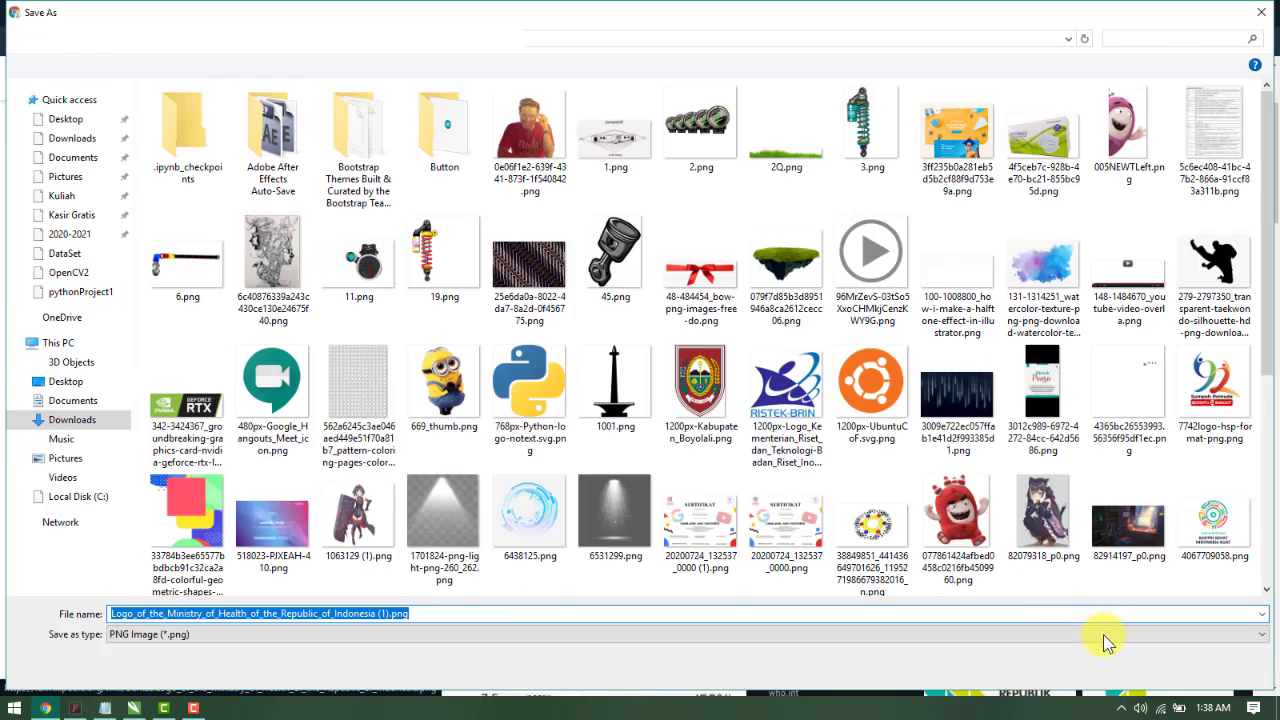
pyautogui.click(1146, 670)
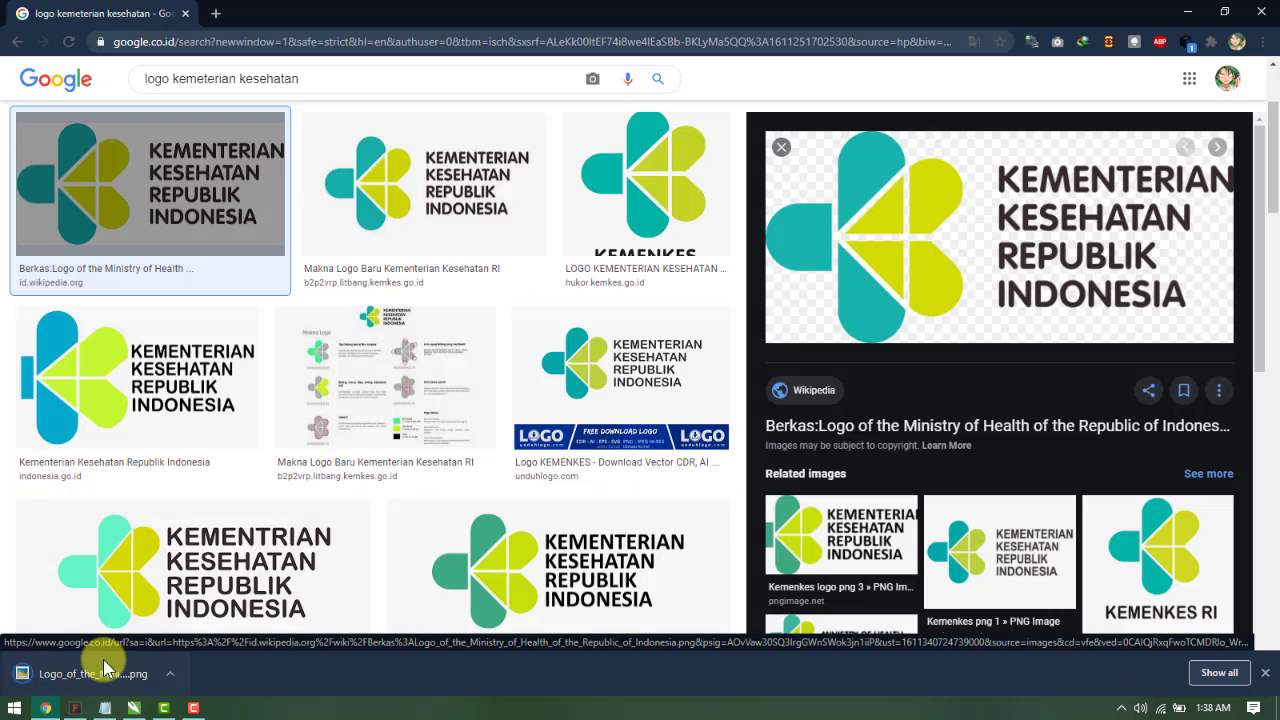
# Bring the downloaded logo PNG into the CorelDRAW document, scale it down to fit on the page and deselect it
pyautogui.moveTo(103, 662); pyautogui.dragTo(520, 330)
pyautogui.scroll(-4, 521, 330)
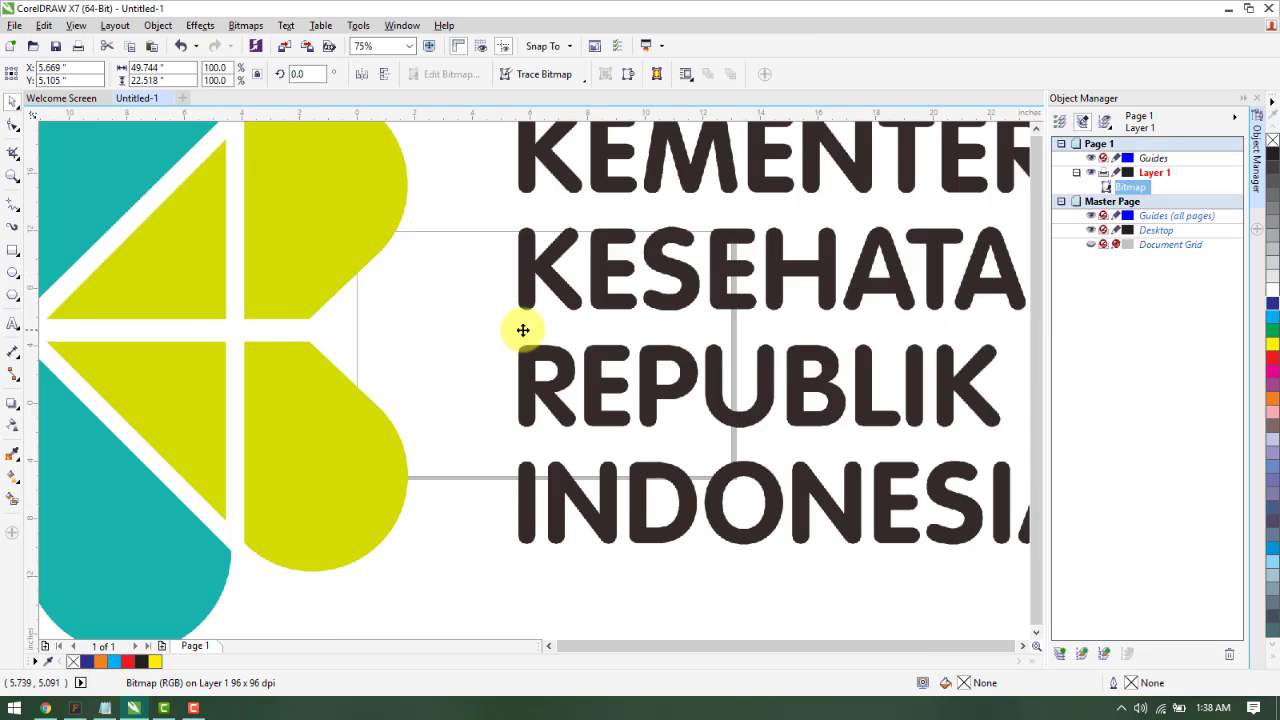
pyautogui.scroll(2, 521, 330)
pyautogui.moveTo(883, 161); pyautogui.dragTo(554, 347)
pyautogui.click(663, 351)
# Examine the logo's teal and lime-green shapes and the gaps between them
pyautogui.scroll(2, 557, 349)
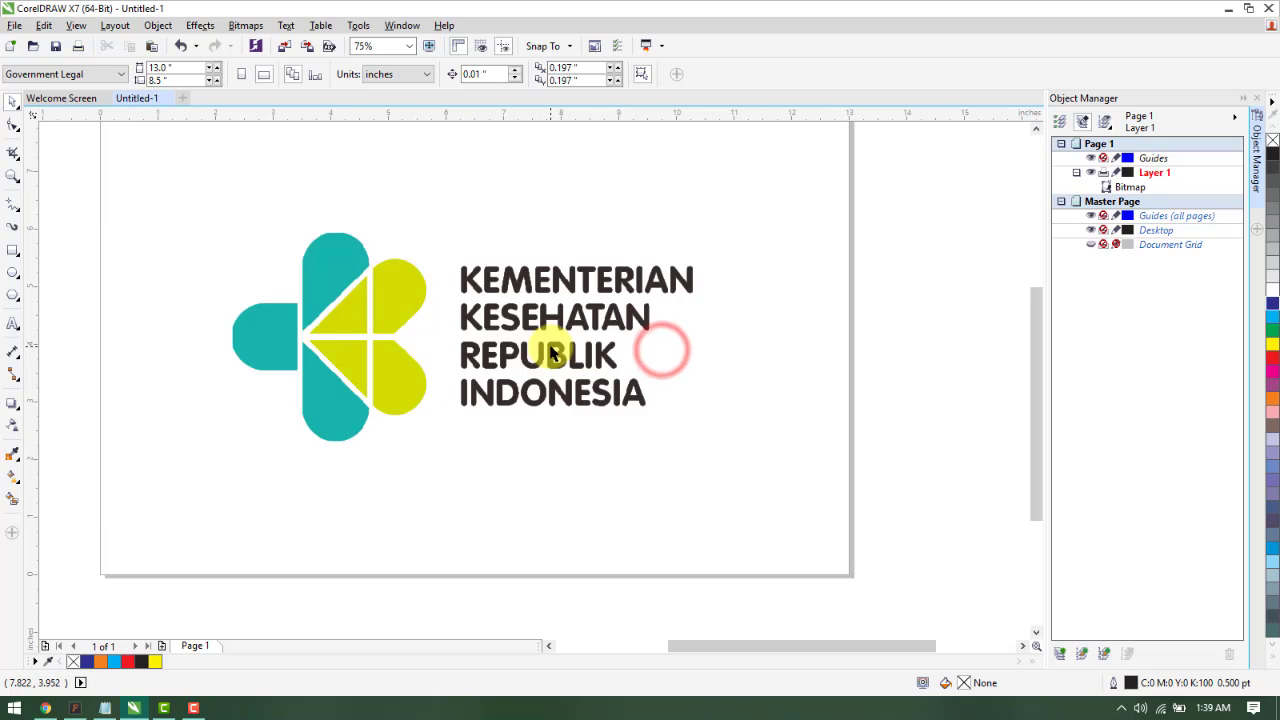
pyautogui.scroll(1, 414, 363)
pyautogui.scroll(-1, 414, 366)
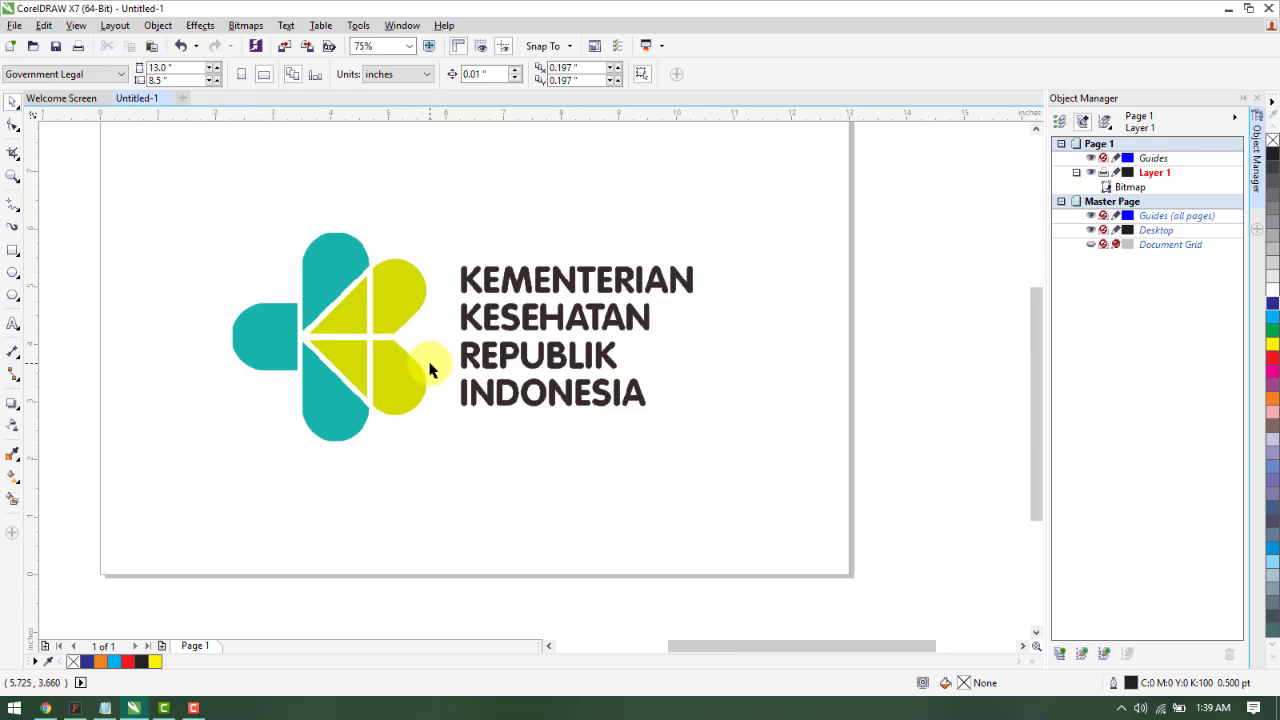
pyautogui.scroll(1, 337, 356)
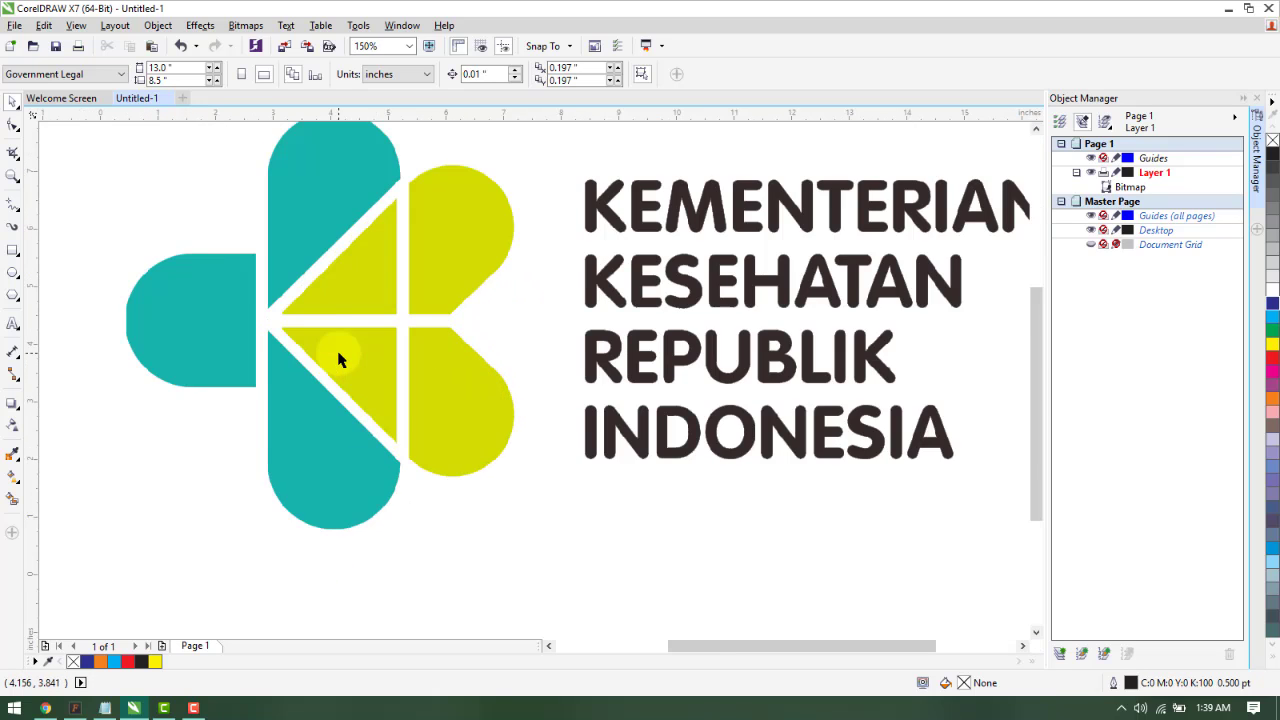
pyautogui.scroll(-1, 325, 353)
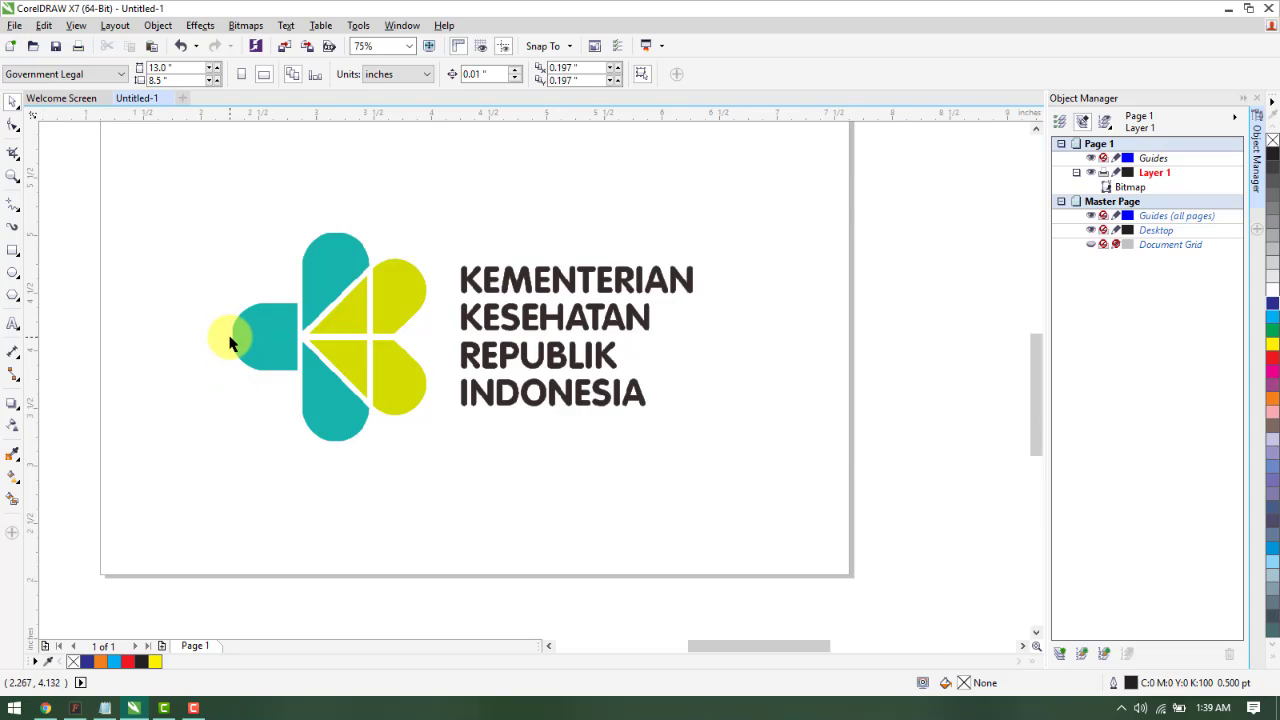
pyautogui.scroll(1, 240, 337)
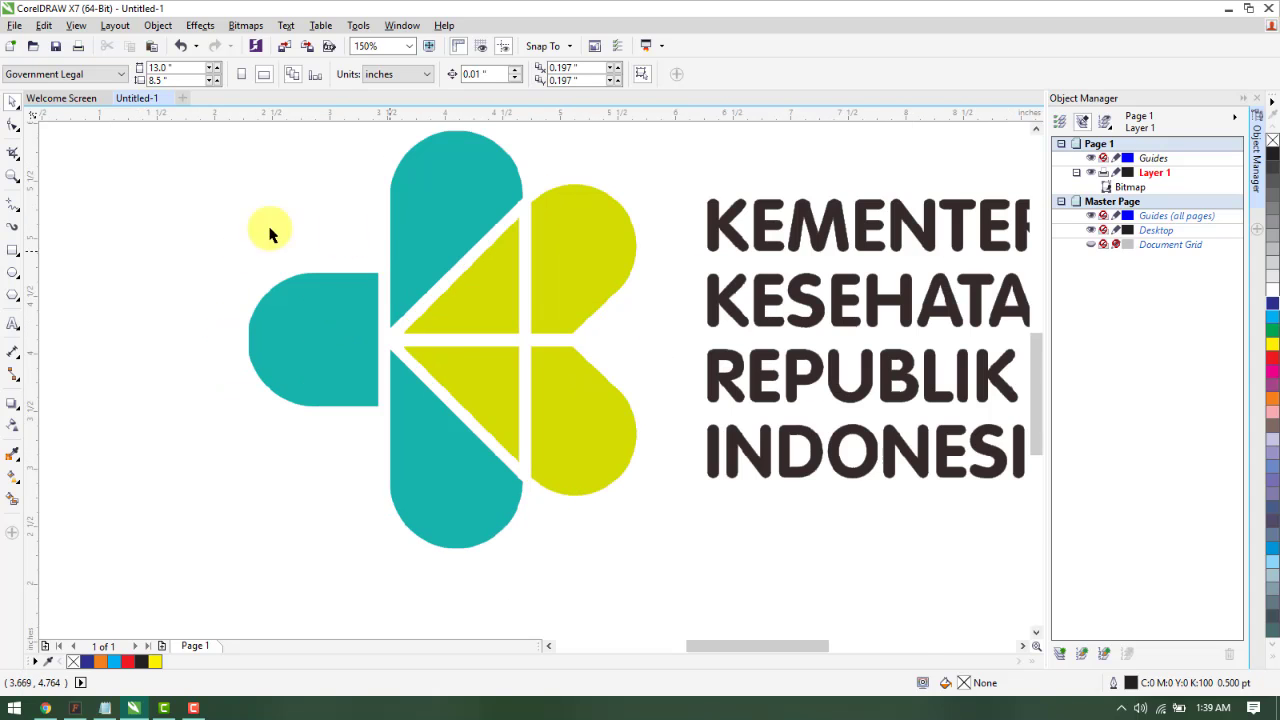
pyautogui.scroll(-1, 380, 294)
pyautogui.scroll(1, 375, 295)
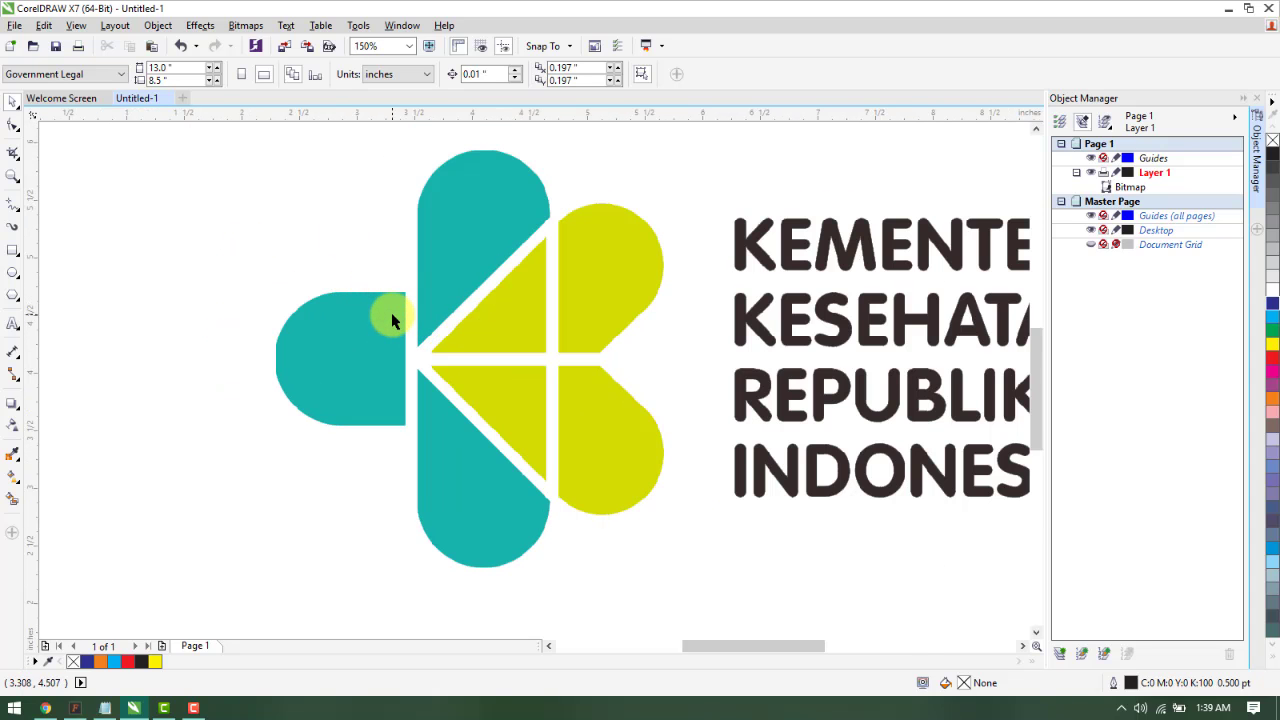
pyautogui.scroll(1, 392, 318)
pyautogui.scroll(-1, 391, 314)
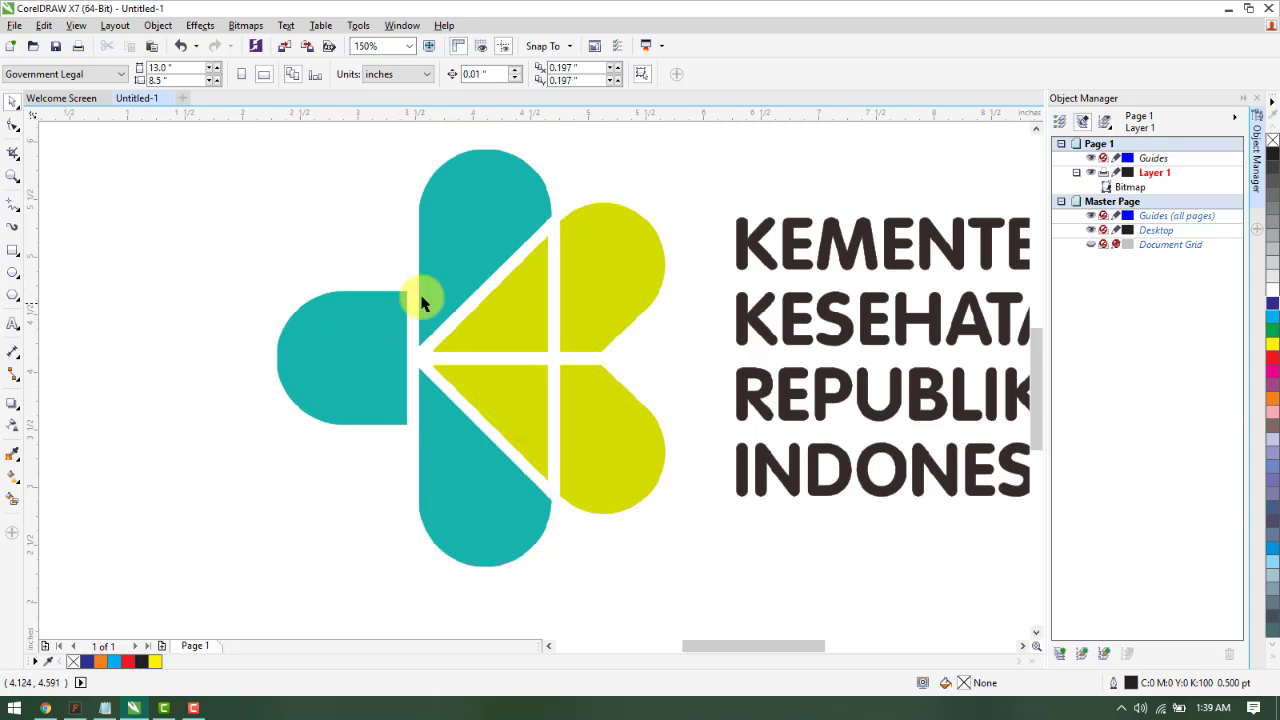
# Draw a rectangle about 1.13 × 1.15 inches around the logo's leftmost teal shape
pyautogui.click(13, 250)
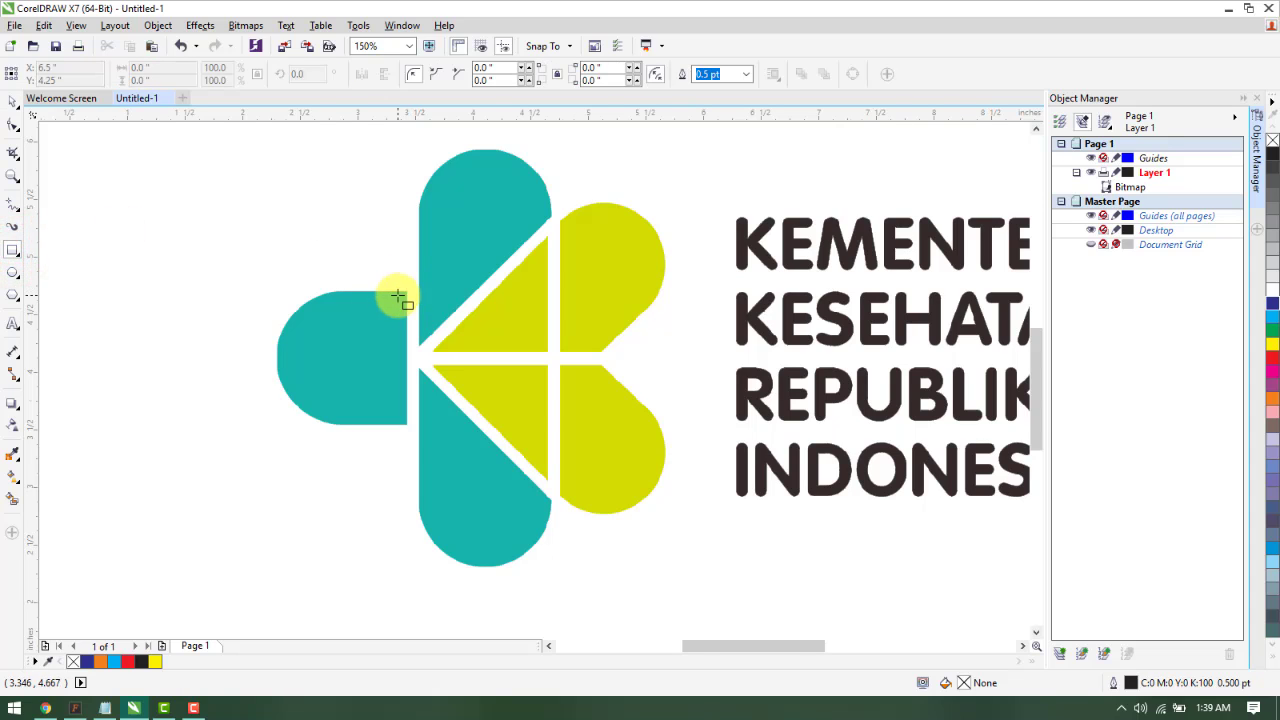
pyautogui.scroll(2, 398, 297)
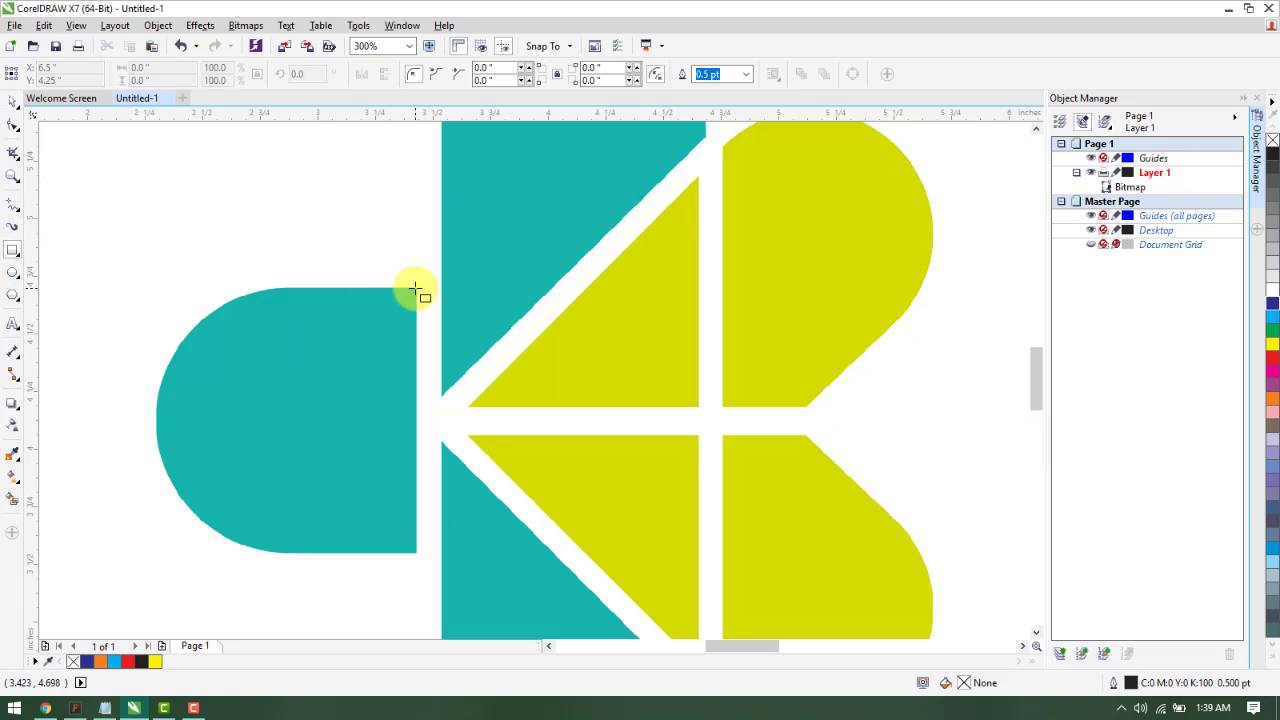
pyautogui.moveTo(416, 289); pyautogui.dragTo(154, 552)
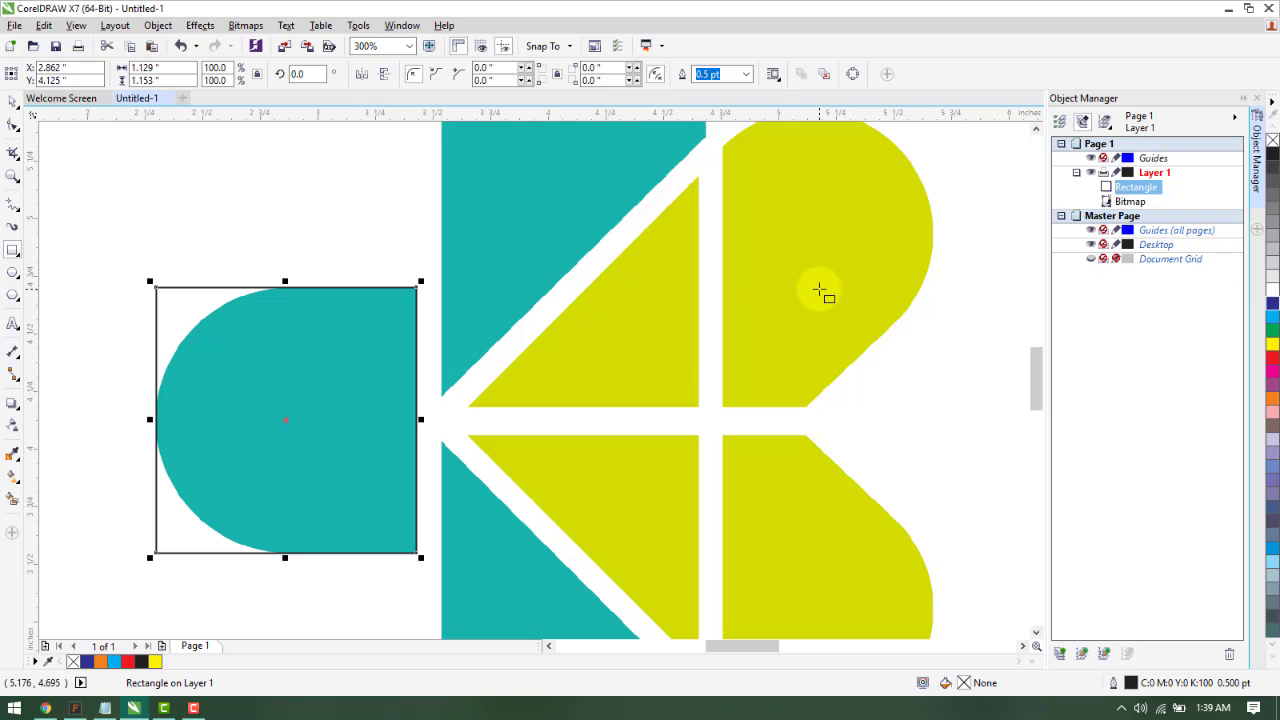
# Round the rectangle's two left corners to a 0.564-inch radius with the Shape tool so the outline follows the teal shape
pyautogui.click(13, 125)
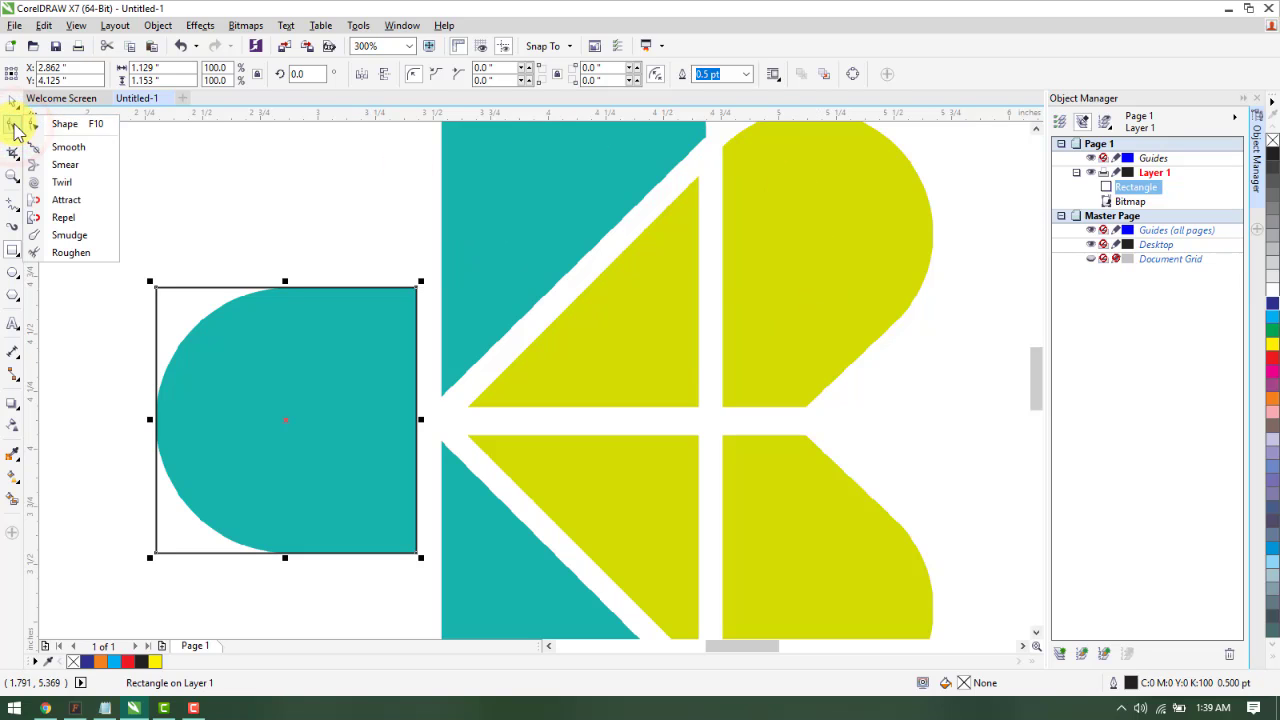
pyautogui.click(13, 125)
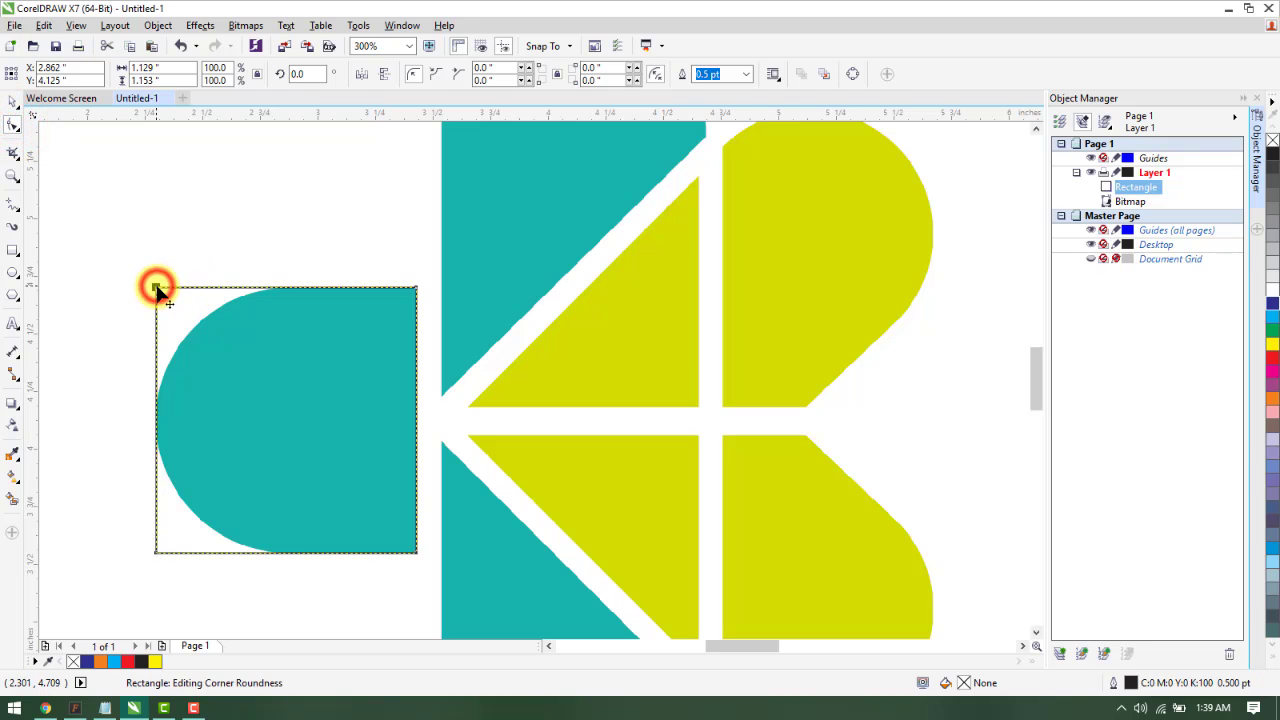
pyautogui.moveTo(157, 290); pyautogui.dragTo(310, 300)
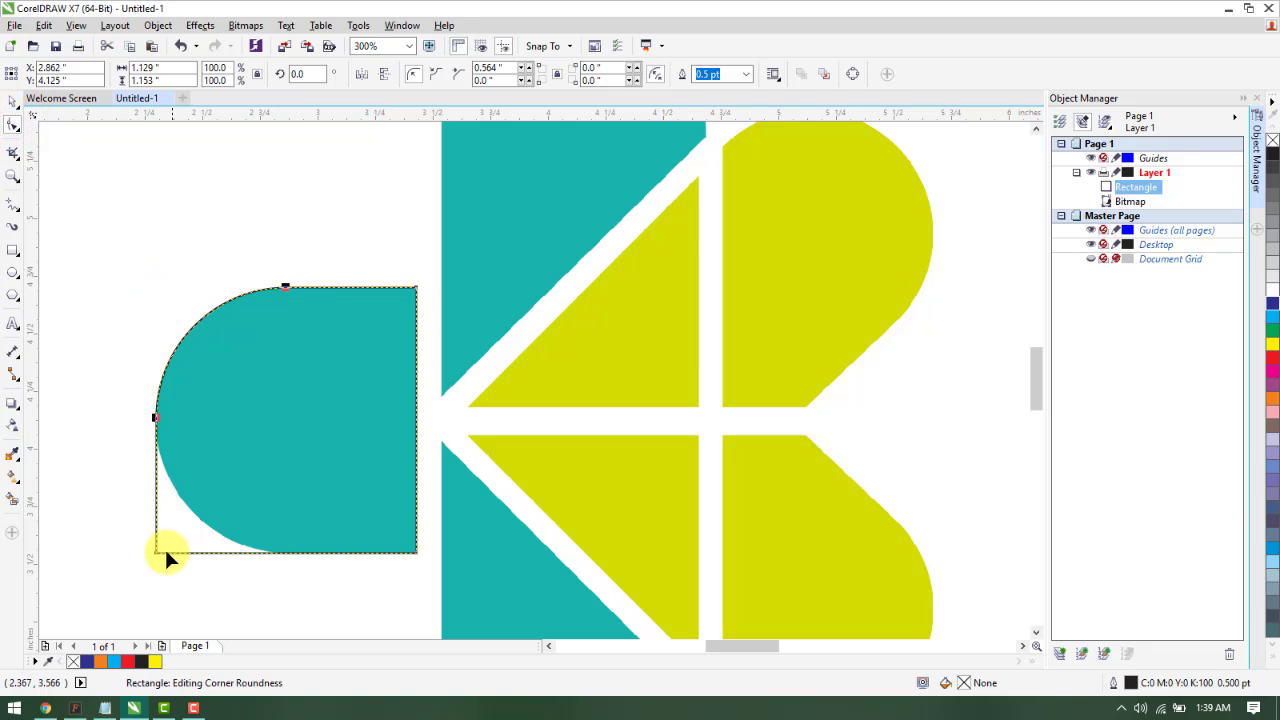
pyautogui.moveTo(157, 551)
pyautogui.mouseDown()
pyautogui.moveTo(211, 560)
pyautogui.moveTo(158, 553)
pyautogui.mouseUp()
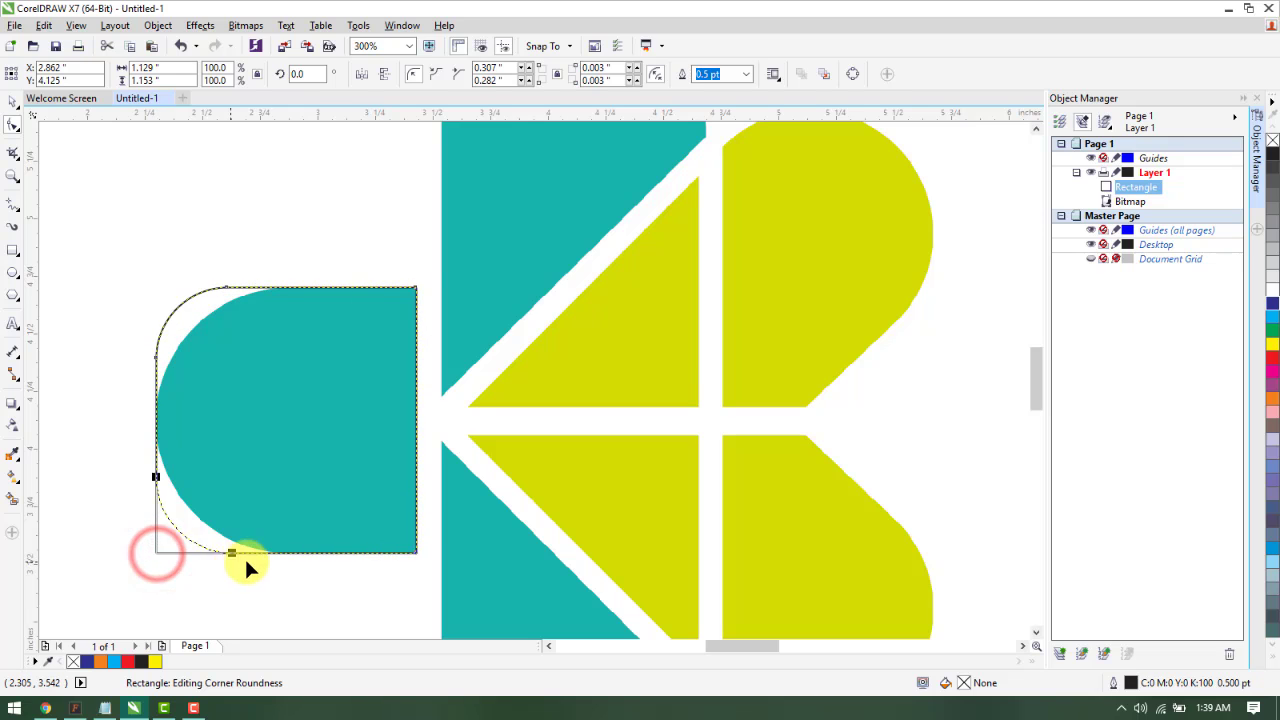
pyautogui.moveTo(246, 560); pyautogui.dragTo(295, 552)
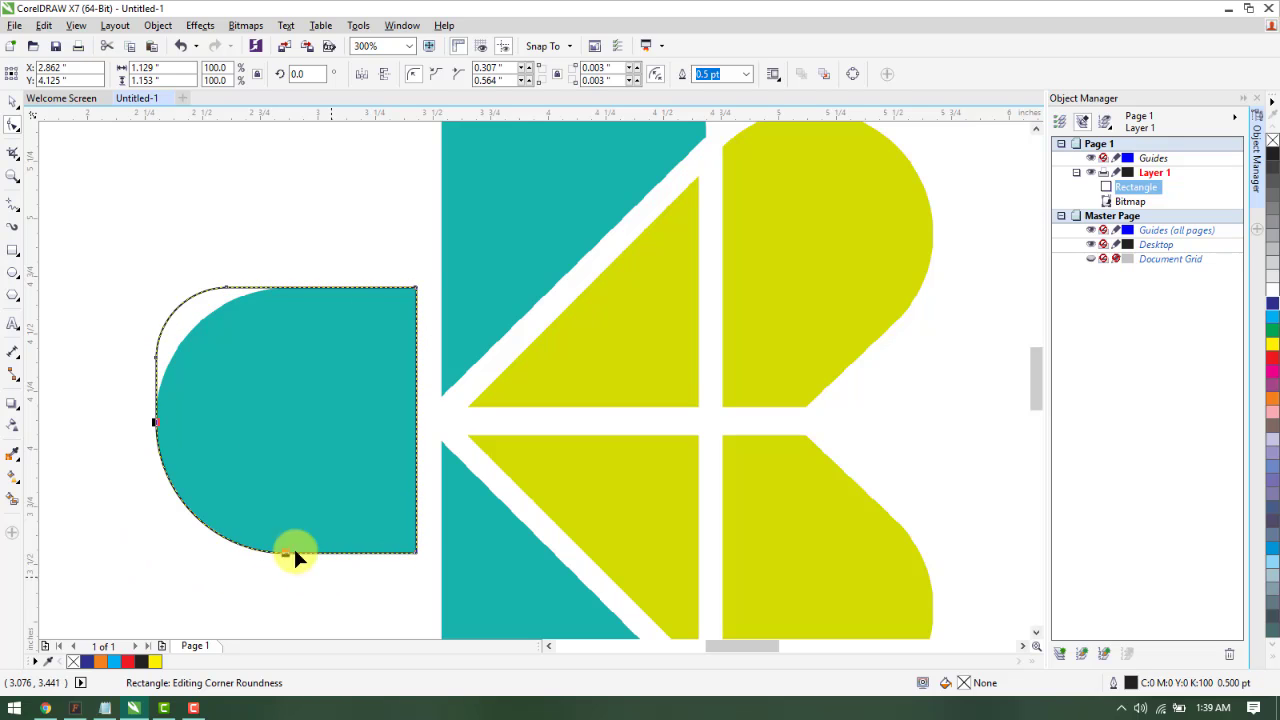
pyautogui.click(156, 354)
pyautogui.click(13, 104)
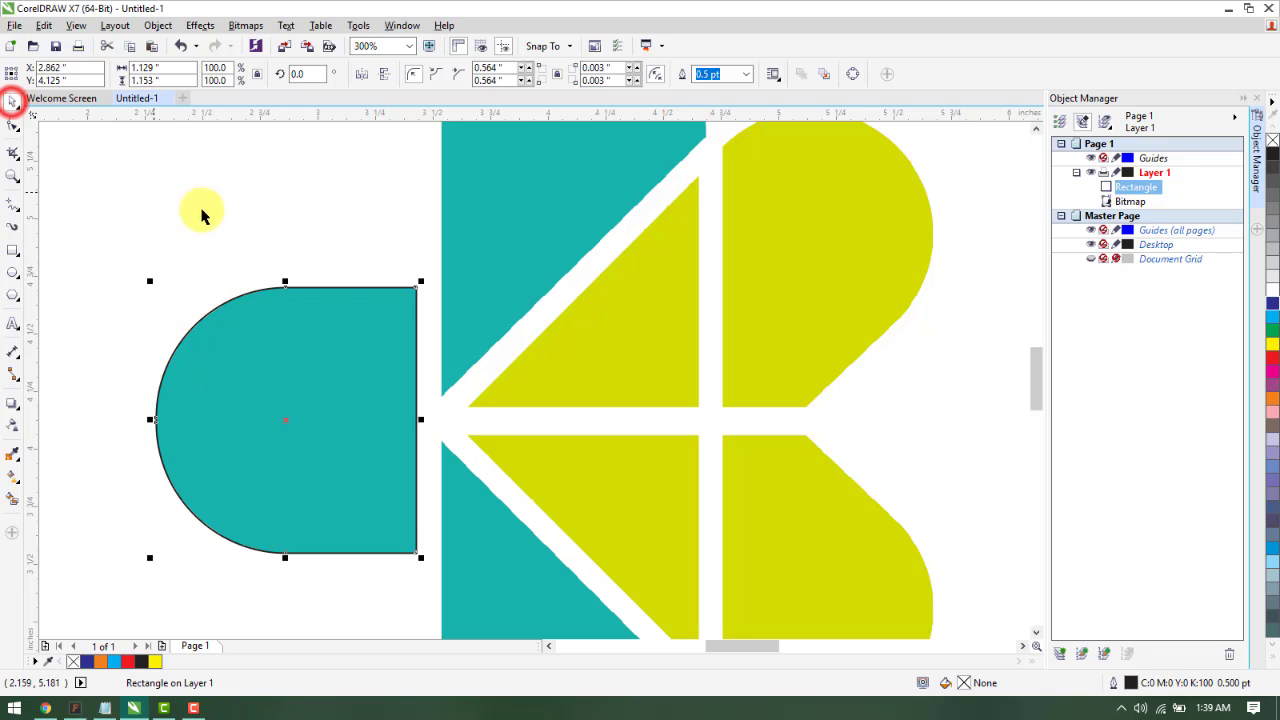
pyautogui.click(201, 207)
# Examine how the rounded outline fits over the logo's leftmost teal shape
pyautogui.scroll(-4, 394, 371)
pyautogui.scroll(4, 367, 410)
pyautogui.click(367, 410)
pyautogui.scroll(-4, 365, 405)
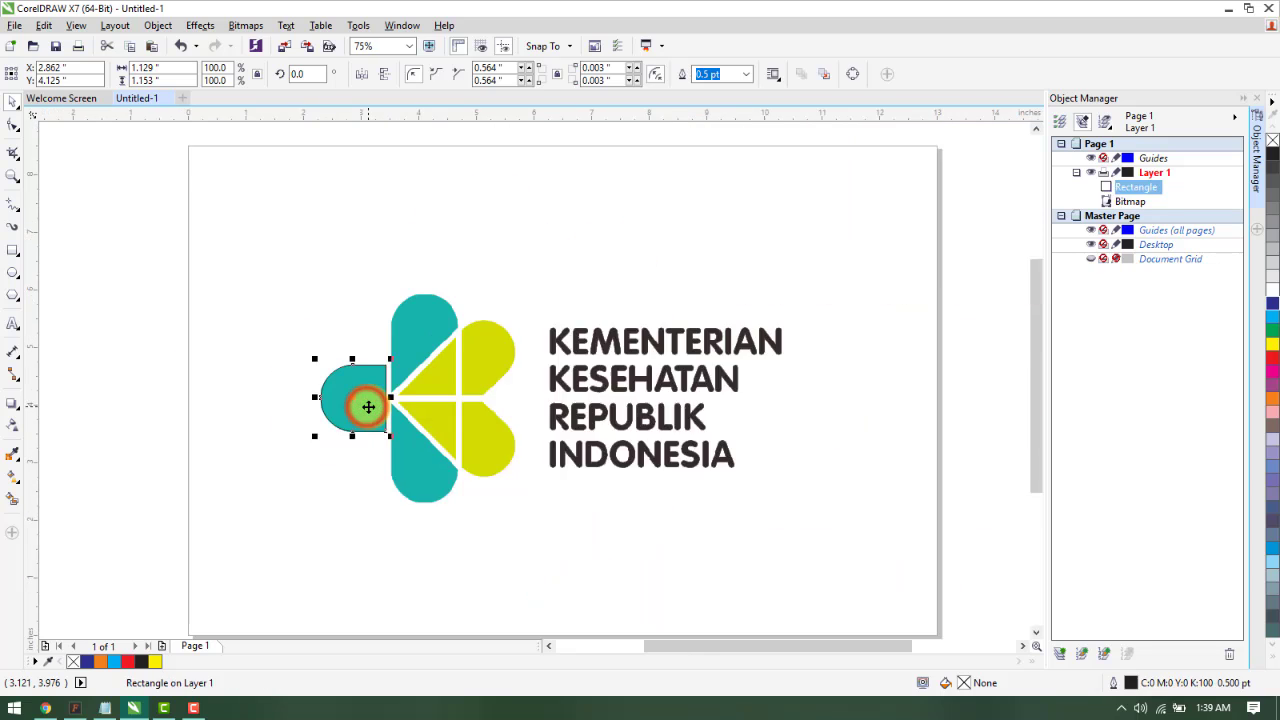
pyautogui.scroll(2, 368, 407)
pyautogui.scroll(2, 368, 407)
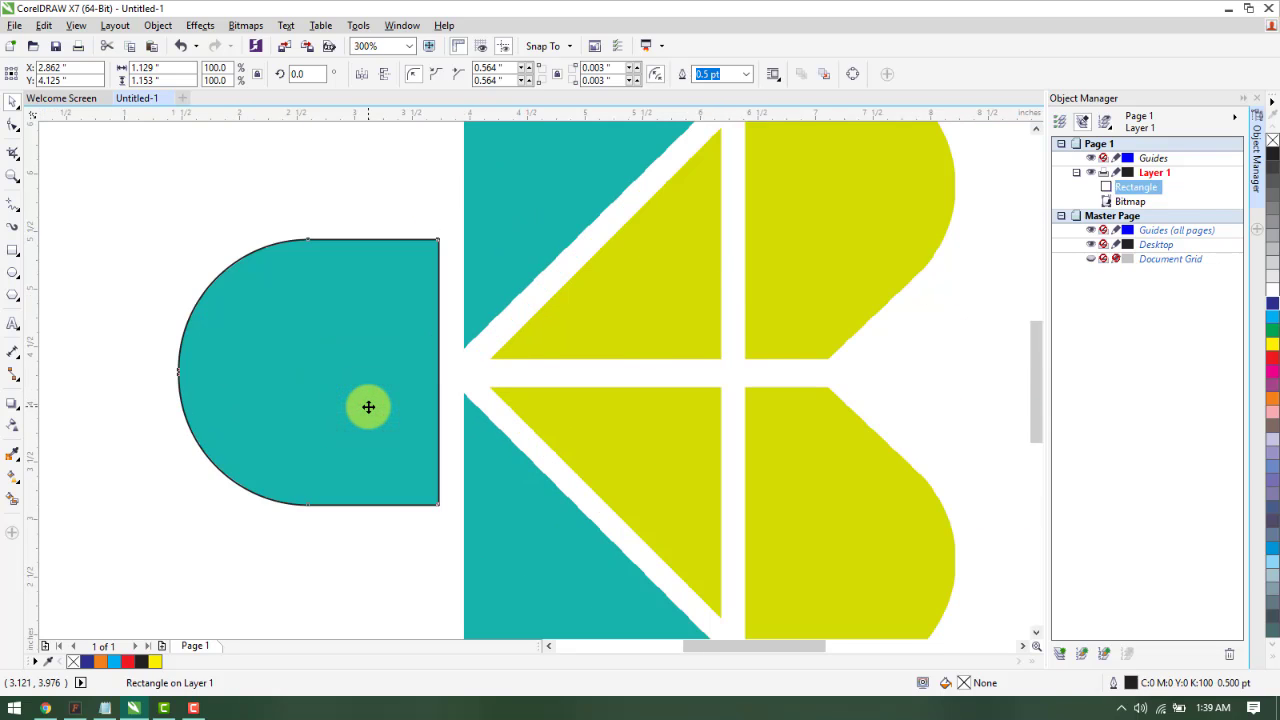
pyautogui.scroll(-2, 368, 407)
pyautogui.scroll(2, 368, 407)
pyautogui.scroll(-2, 368, 407)
pyautogui.scroll(2, 368, 407)
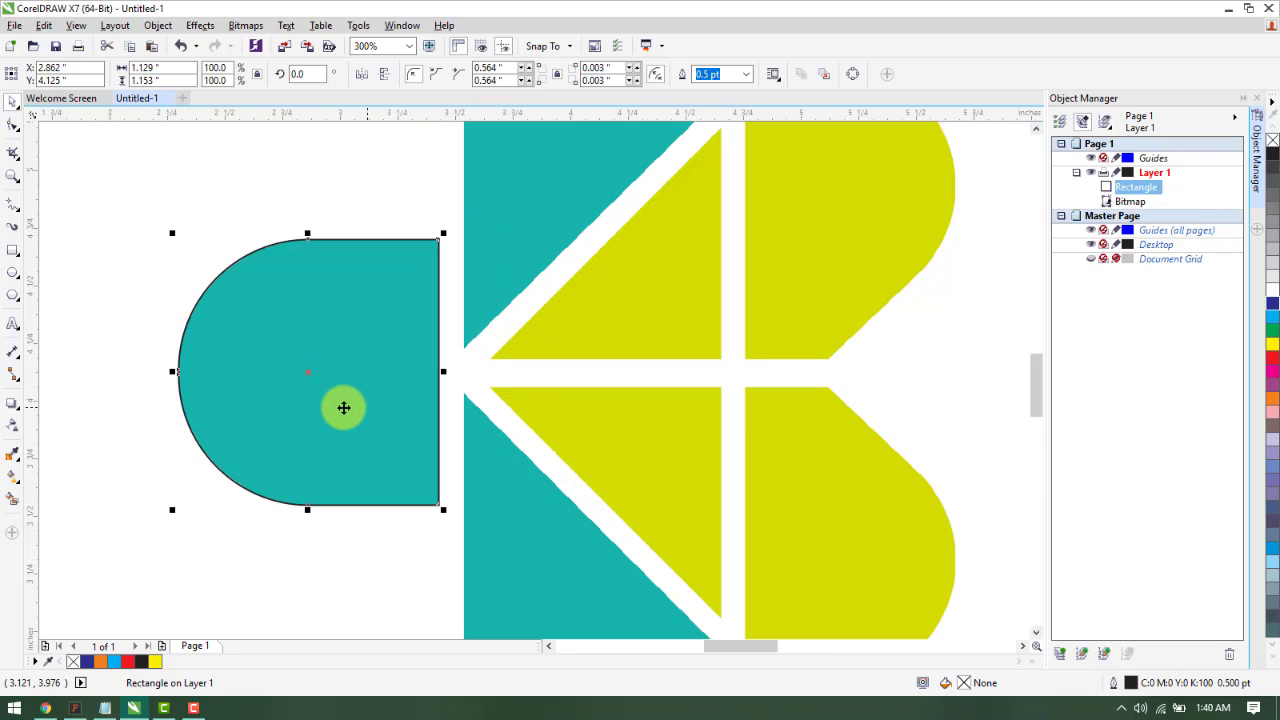
# Sample the logo's teal color with the Color Eyedropper and fill the rounded rectangle with it
pyautogui.click(15, 449)
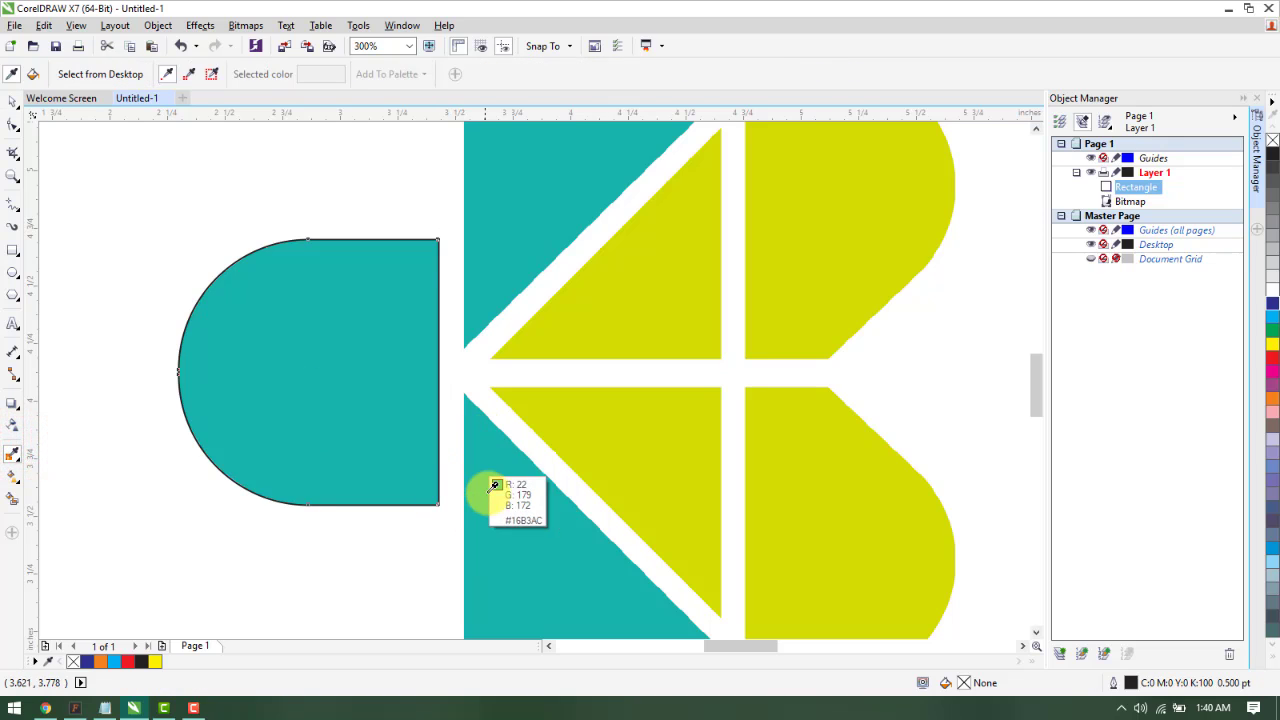
pyautogui.click(384, 398)
pyautogui.click(336, 338)
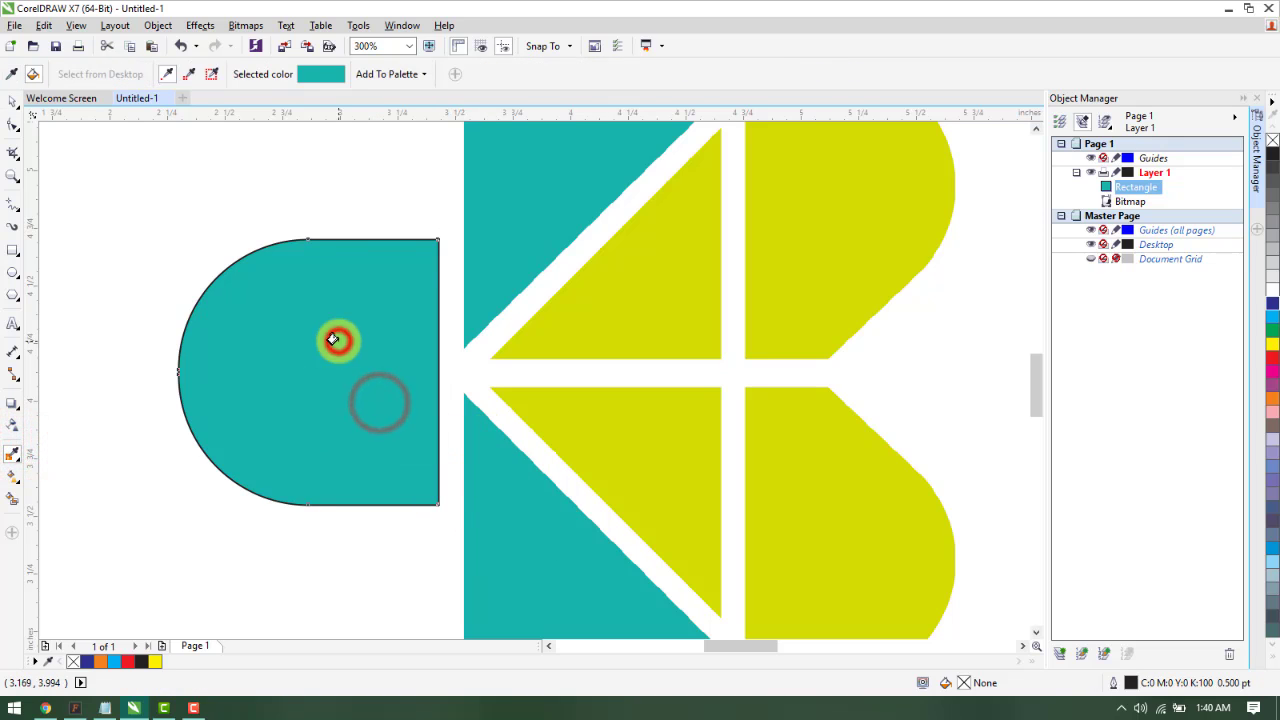
pyautogui.click(13, 101)
pyautogui.click(286, 291)
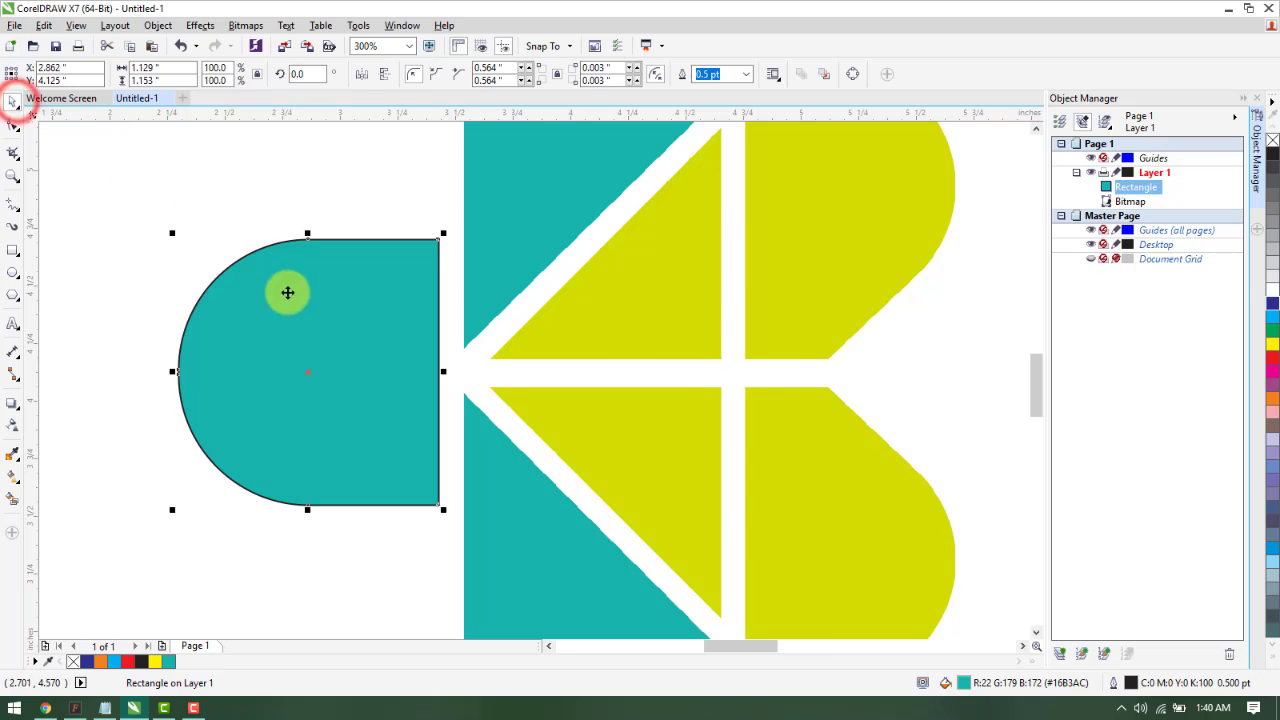
# Move the teal-filled rounded rectangle off the logo into the empty space beside it
pyautogui.scroll(-2, 306, 314)
pyautogui.moveTo(306, 316); pyautogui.dragTo(138, 316)
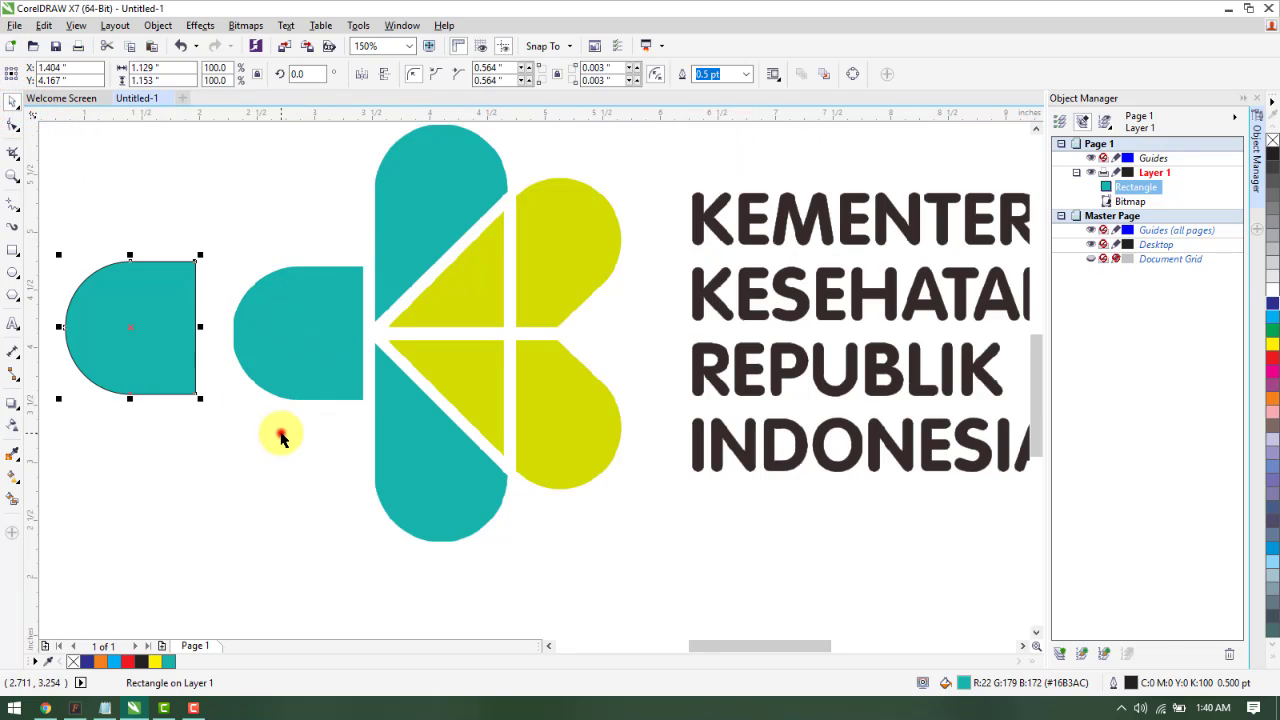
pyautogui.click(279, 434)
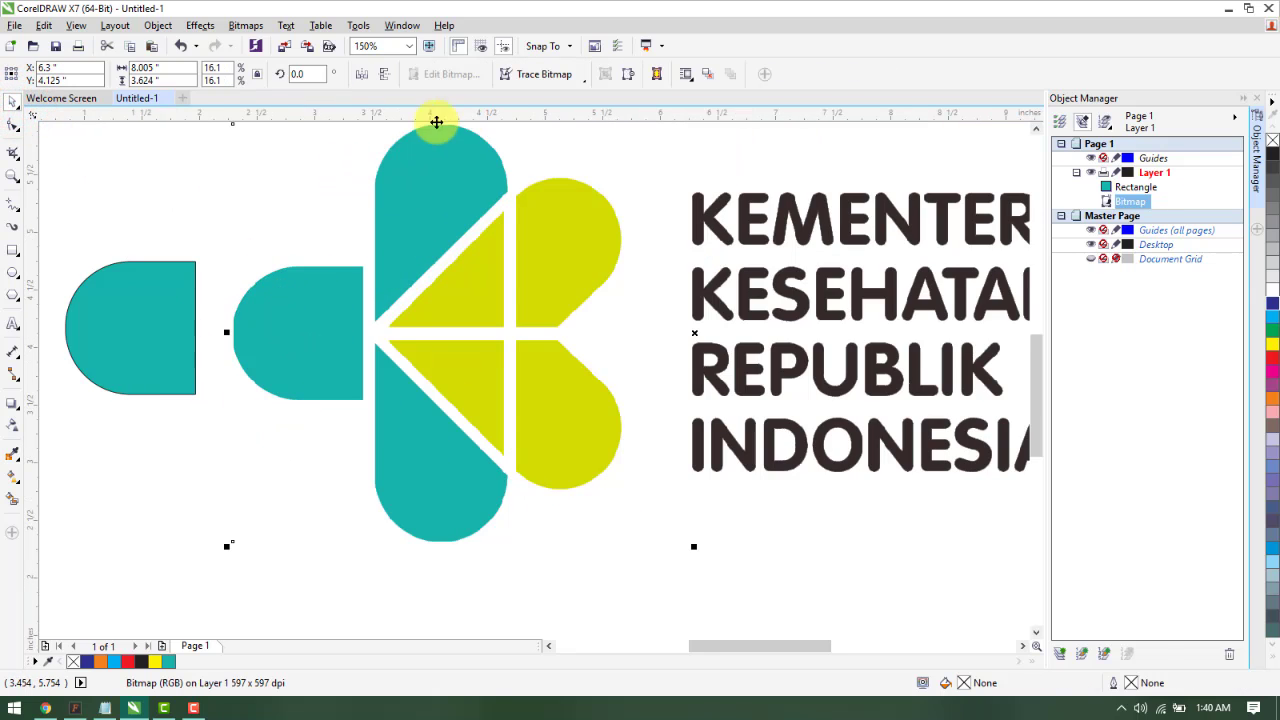
# Draw a rectangle about 1.15 × 3.62 inches enclosing the logo's upper and lower teal shapes
pyautogui.scroll(-4, 449, 486)
pyautogui.scroll(2, 451, 480)
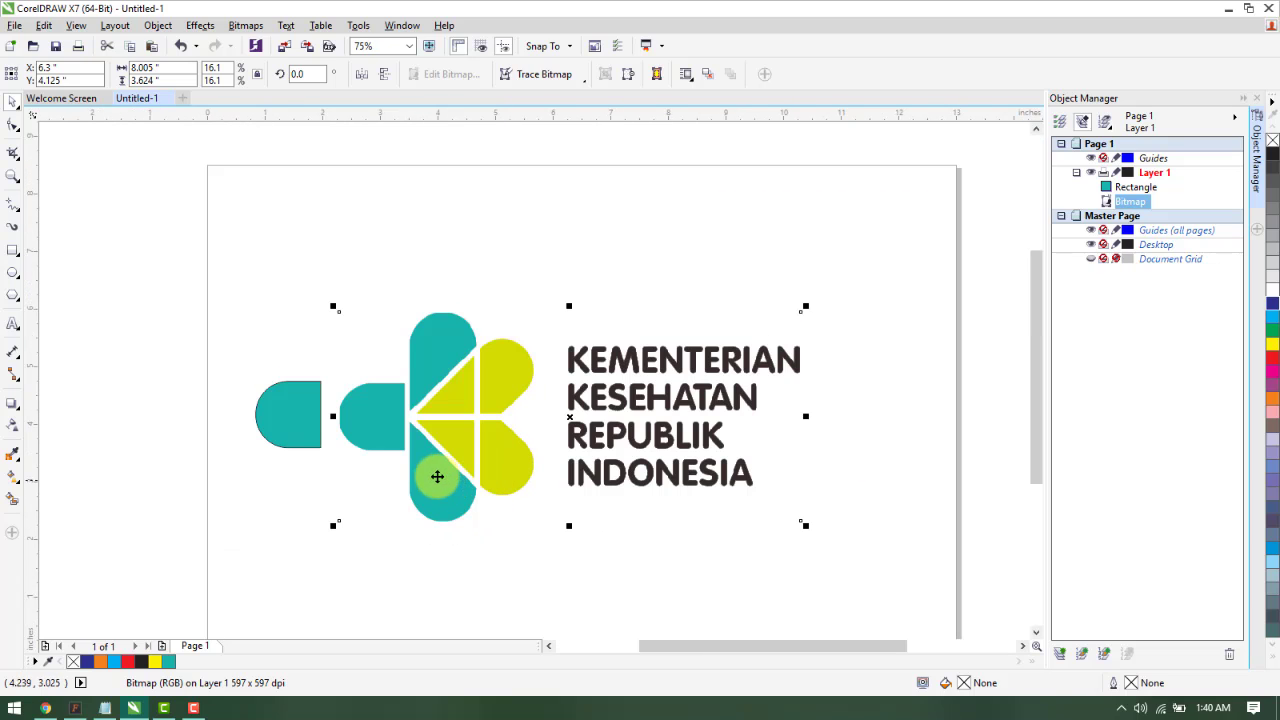
pyautogui.click(10, 250)
pyautogui.scroll(2, 445, 358)
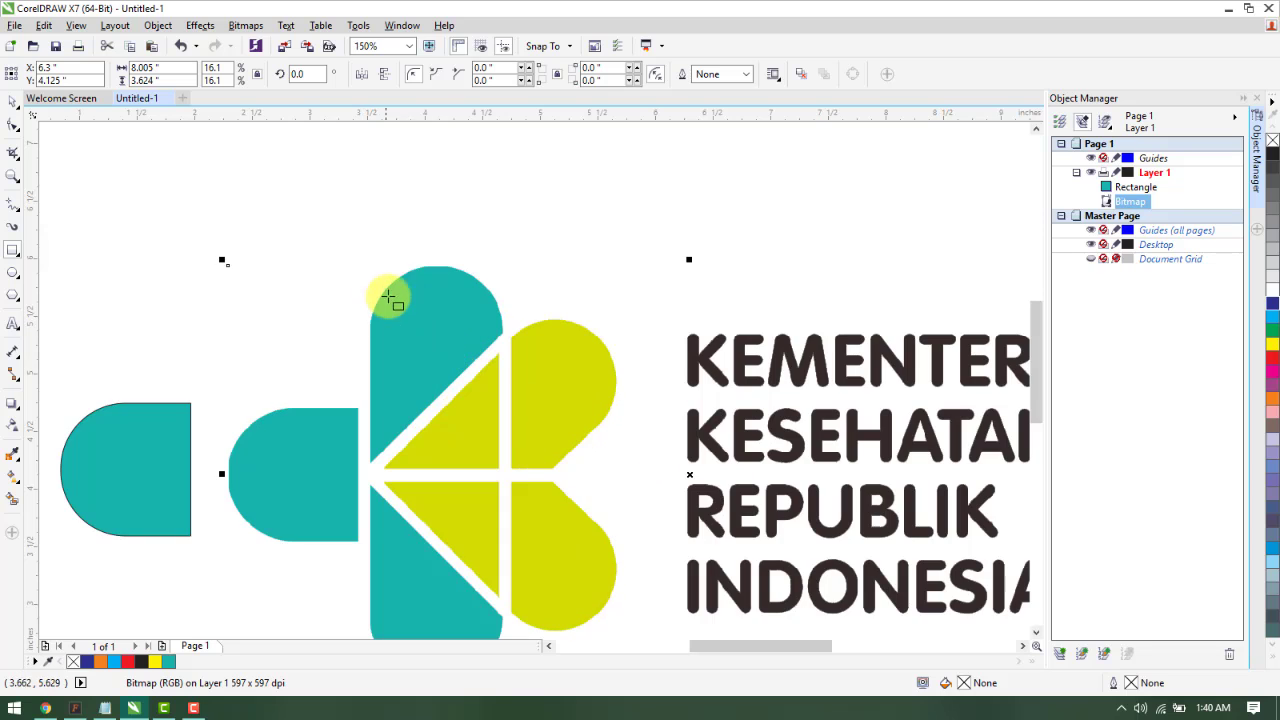
pyautogui.moveTo(372, 267); pyautogui.dragTo(503, 548)
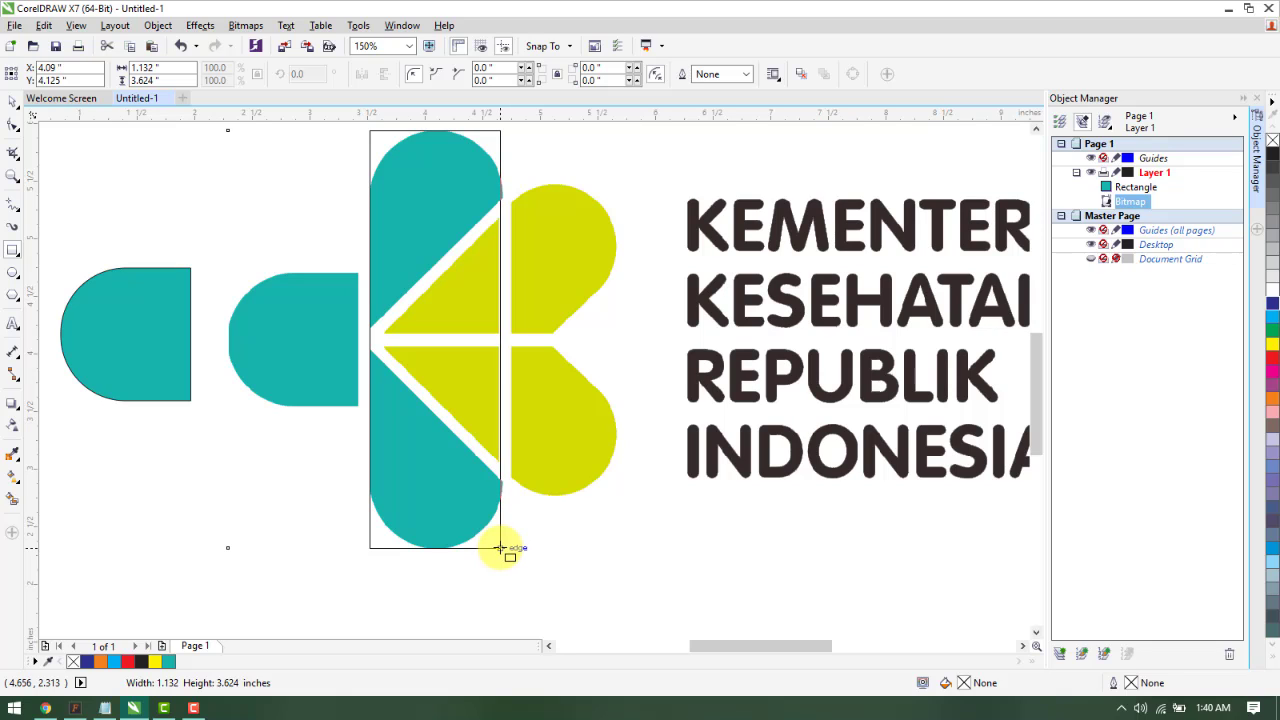
pyautogui.moveTo(503, 548); pyautogui.dragTo(503, 548)
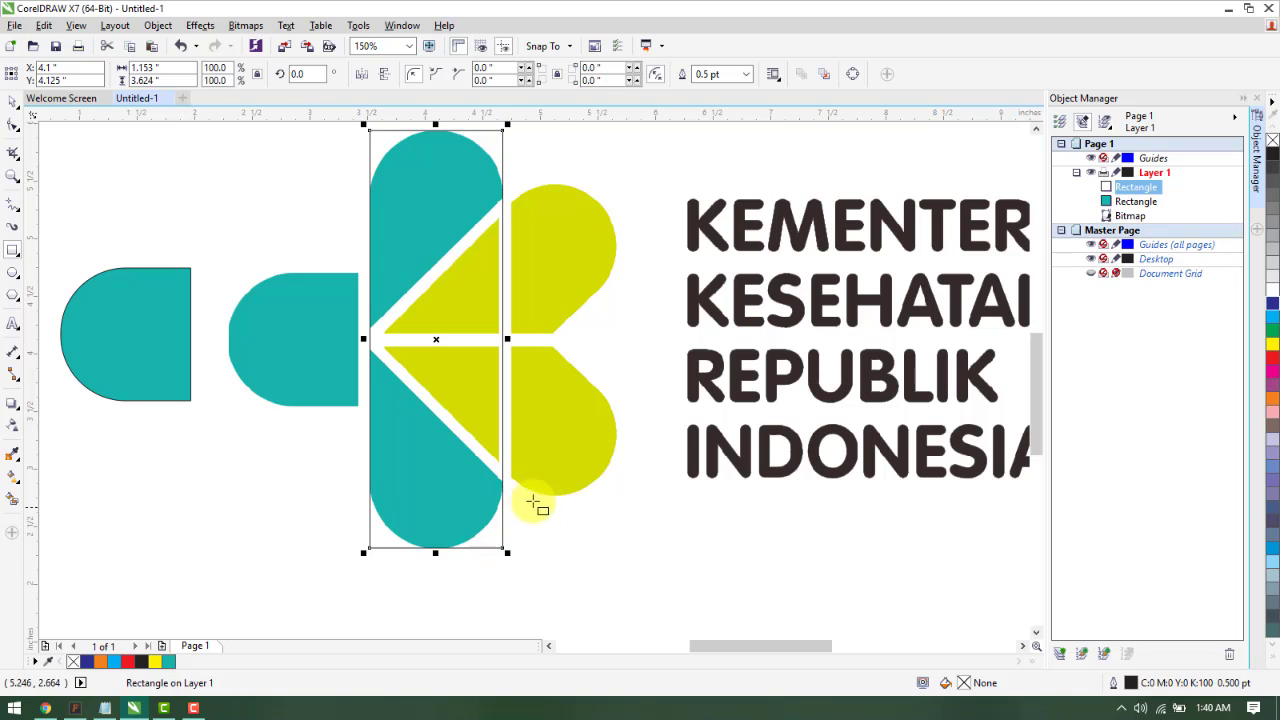
# Widen the tall rectangle to about 1.156 inches so its right side meets the edge of the teal shapes
pyautogui.scroll(2, 495, 177)
pyautogui.scroll(1, 510, 177)
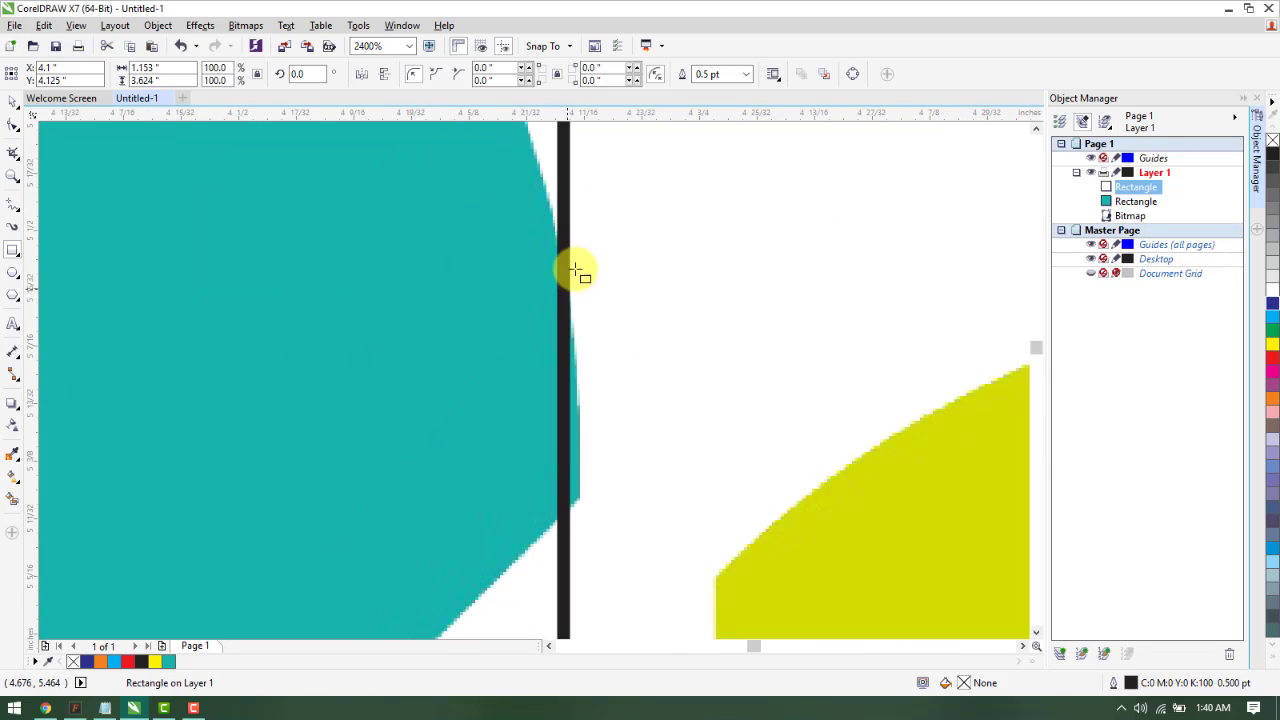
pyautogui.scroll(-5, 557, 420)
pyautogui.scroll(10, 573, 563)
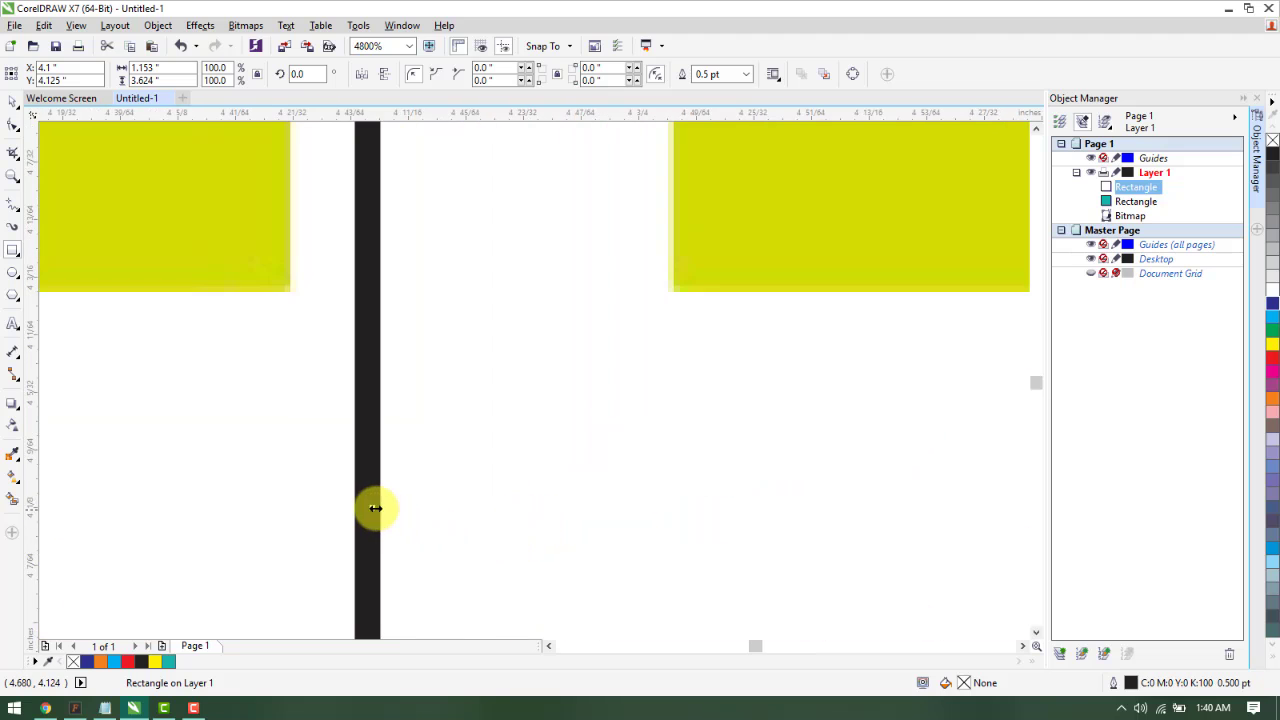
pyautogui.moveTo(375, 508); pyautogui.dragTo(383, 506)
pyautogui.scroll(-5, 400, 490)
pyautogui.scroll(-4, 403, 368)
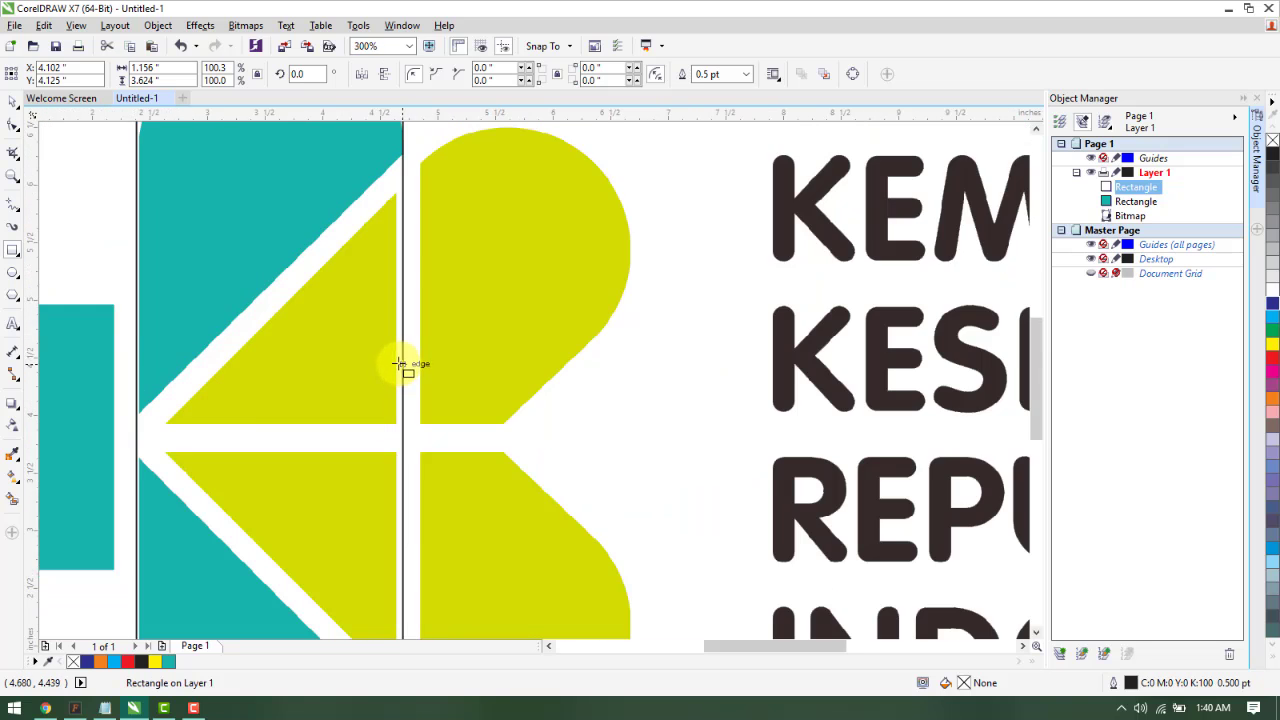
# Examine the tall rectangle's edges against the upper and lower teal shapes
pyautogui.scroll(5, 400, 251)
pyautogui.scroll(-5, 403, 242)
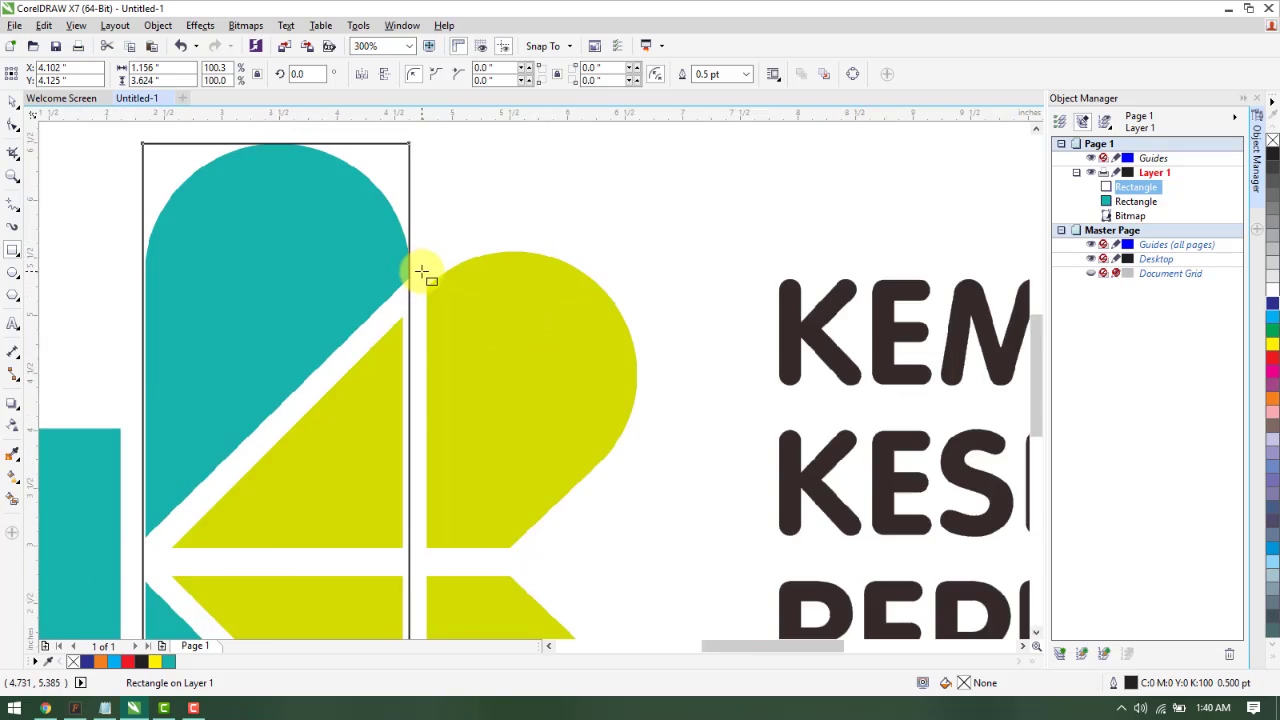
pyautogui.scroll(5, 380, 234)
pyautogui.scroll(-5, 417, 363)
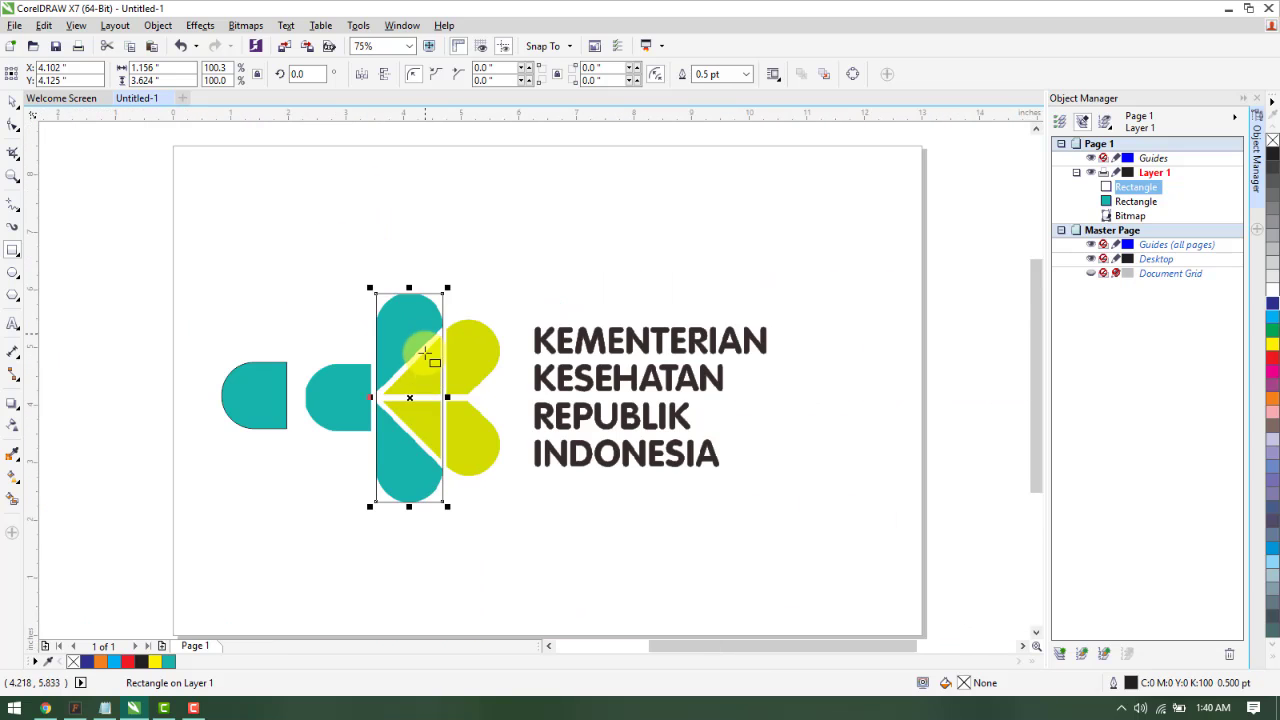
pyautogui.scroll(6, 414, 463)
pyautogui.scroll(-6, 448, 470)
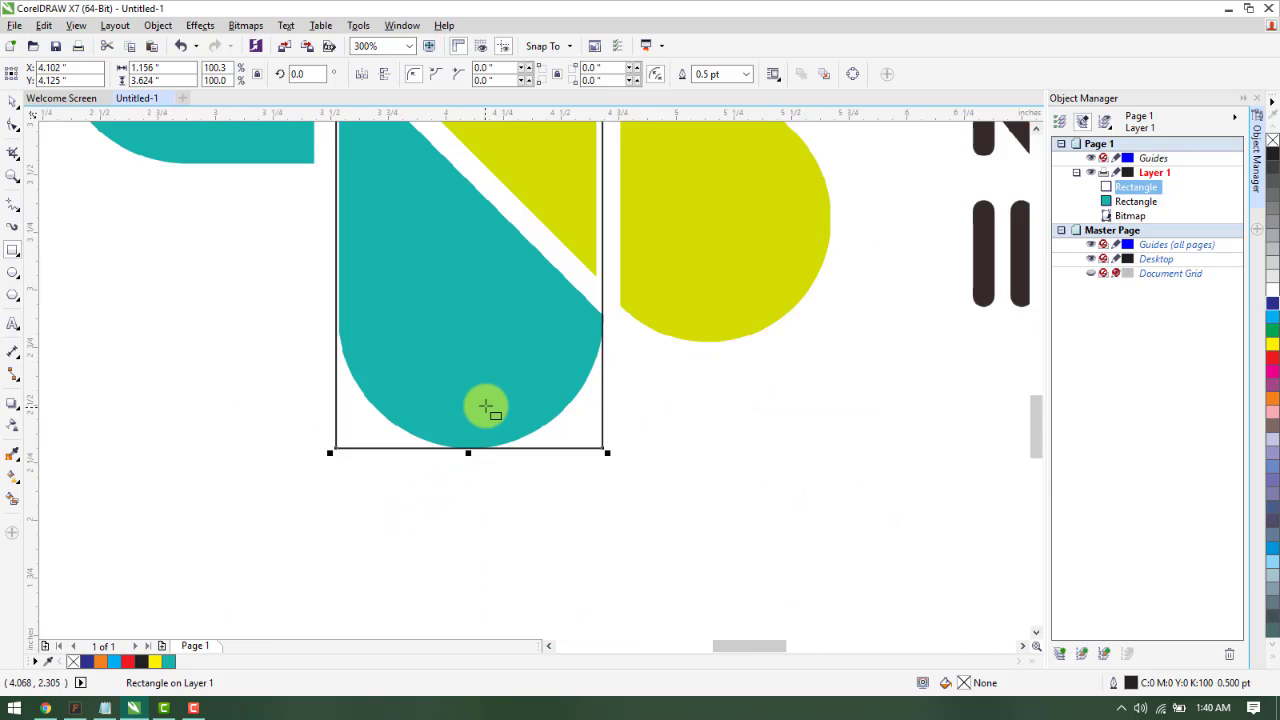
pyautogui.scroll(1, 486, 303)
pyautogui.scroll(-2, 486, 243)
pyautogui.scroll(2, 477, 219)
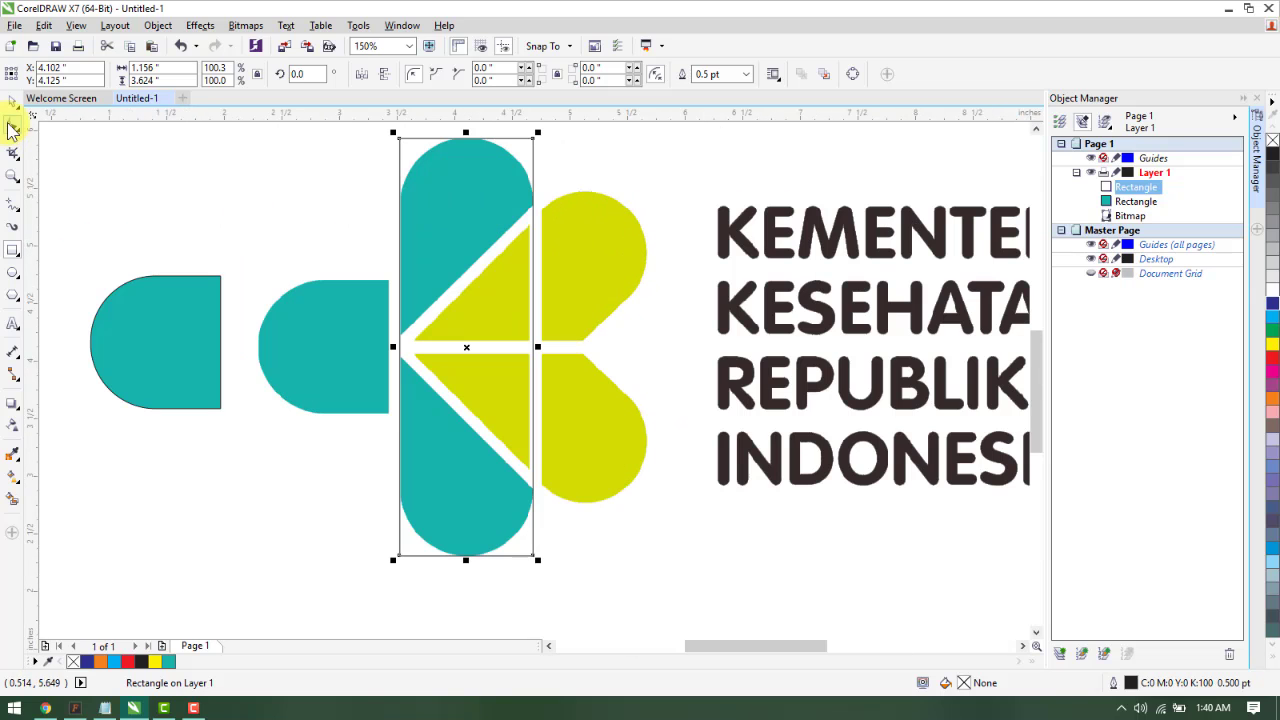
# Round all four corners of the tall rectangle to a 0.578-inch radius with the Shape tool and leave everything deselected
pyautogui.click(13, 122)
pyautogui.moveTo(399, 139); pyautogui.dragTo(518, 155)
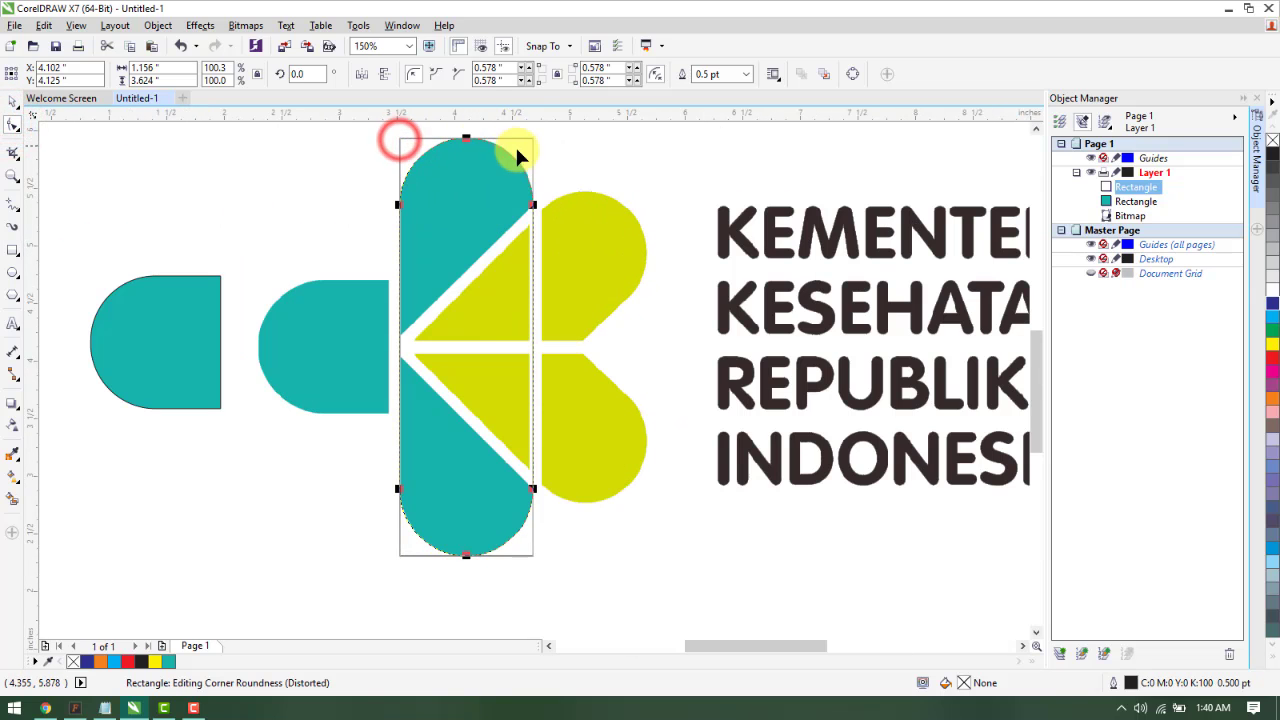
pyautogui.click(12, 105)
pyautogui.click(346, 166)
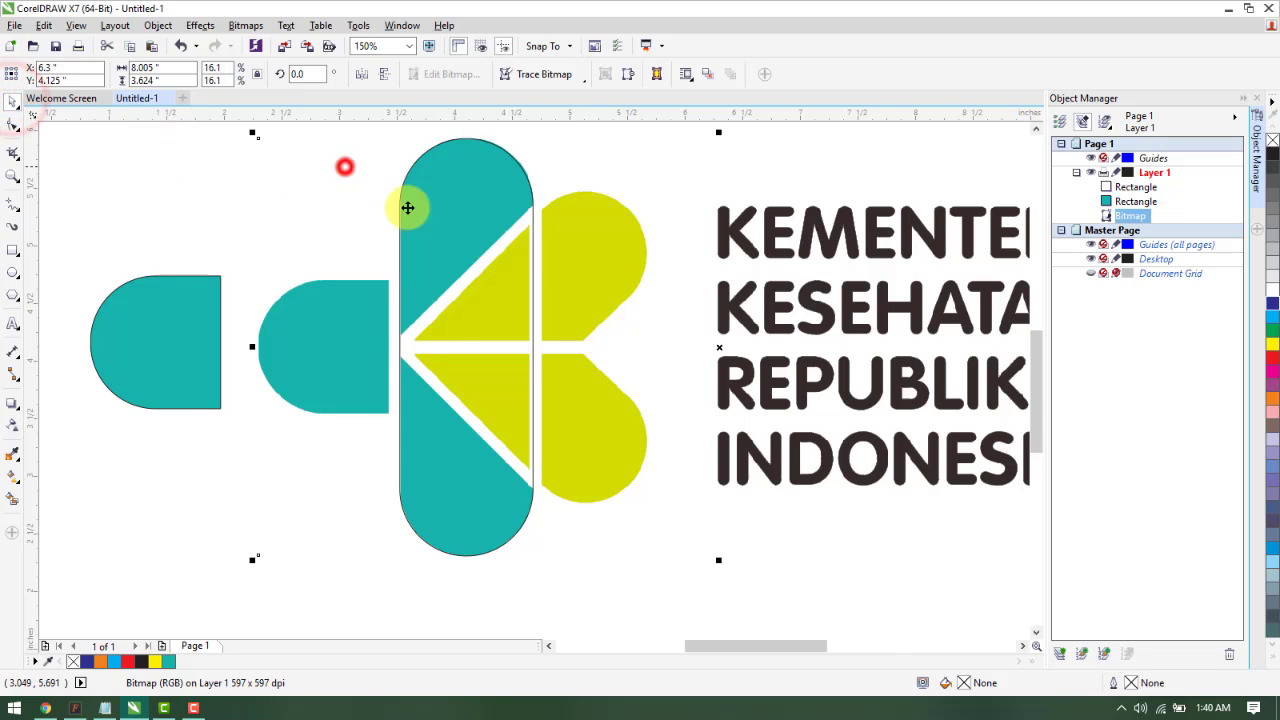
pyautogui.scroll(-3, 510, 230)
pyautogui.scroll(3, 510, 230)
pyautogui.scroll(-2, 569, 331)
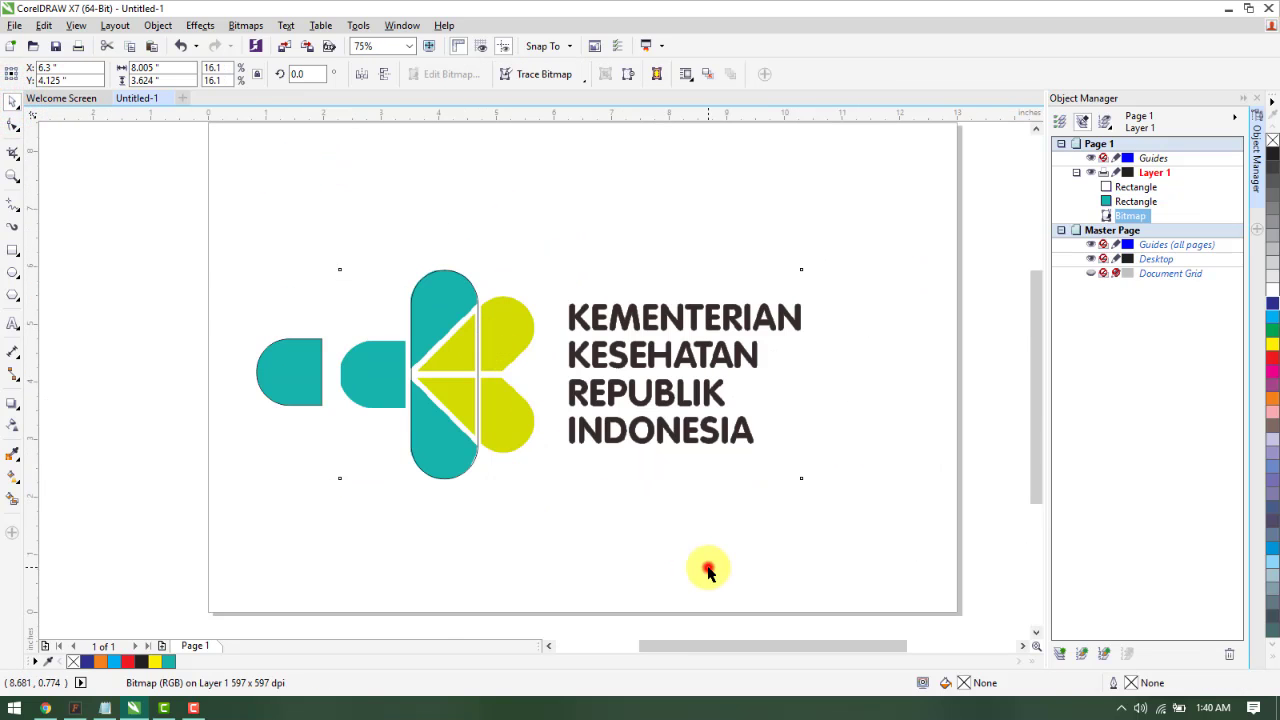
pyautogui.click(708, 567)
pyautogui.scroll(2, 445, 418)
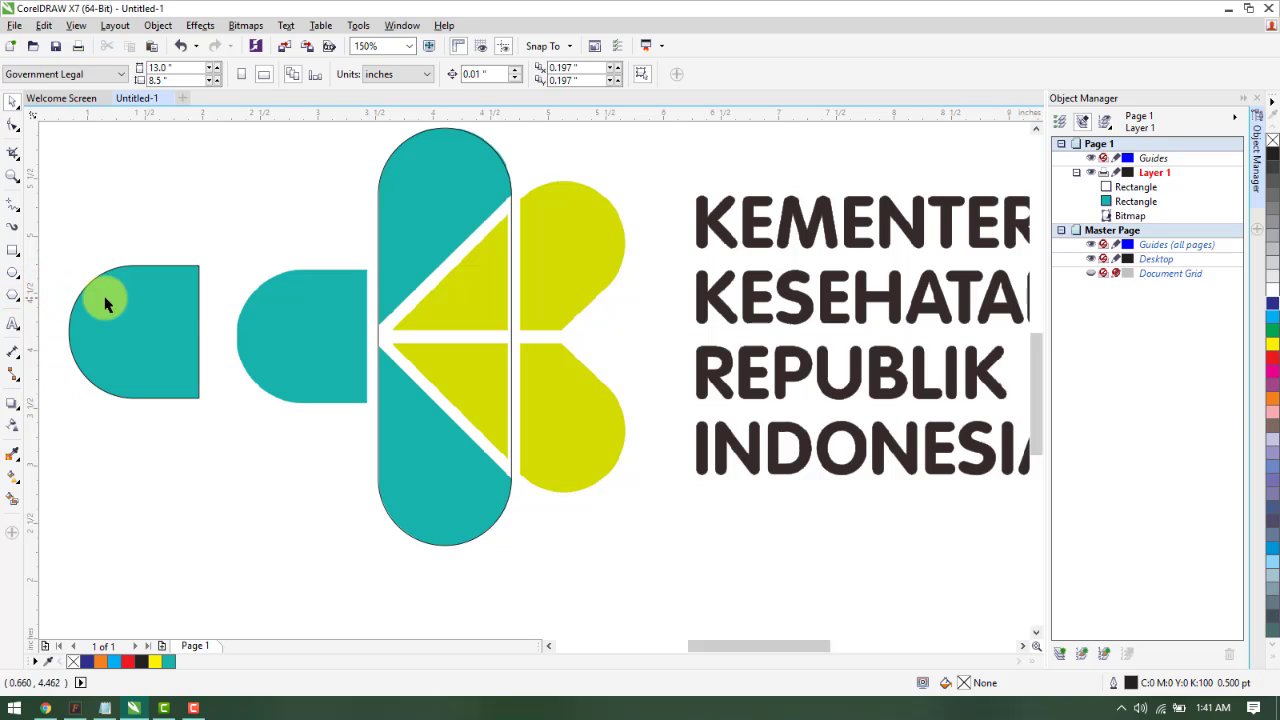
# Set the Polygon tool to three sides and try out a triangle below the leftmost teal shape, undoing it
pyautogui.click(20, 303)
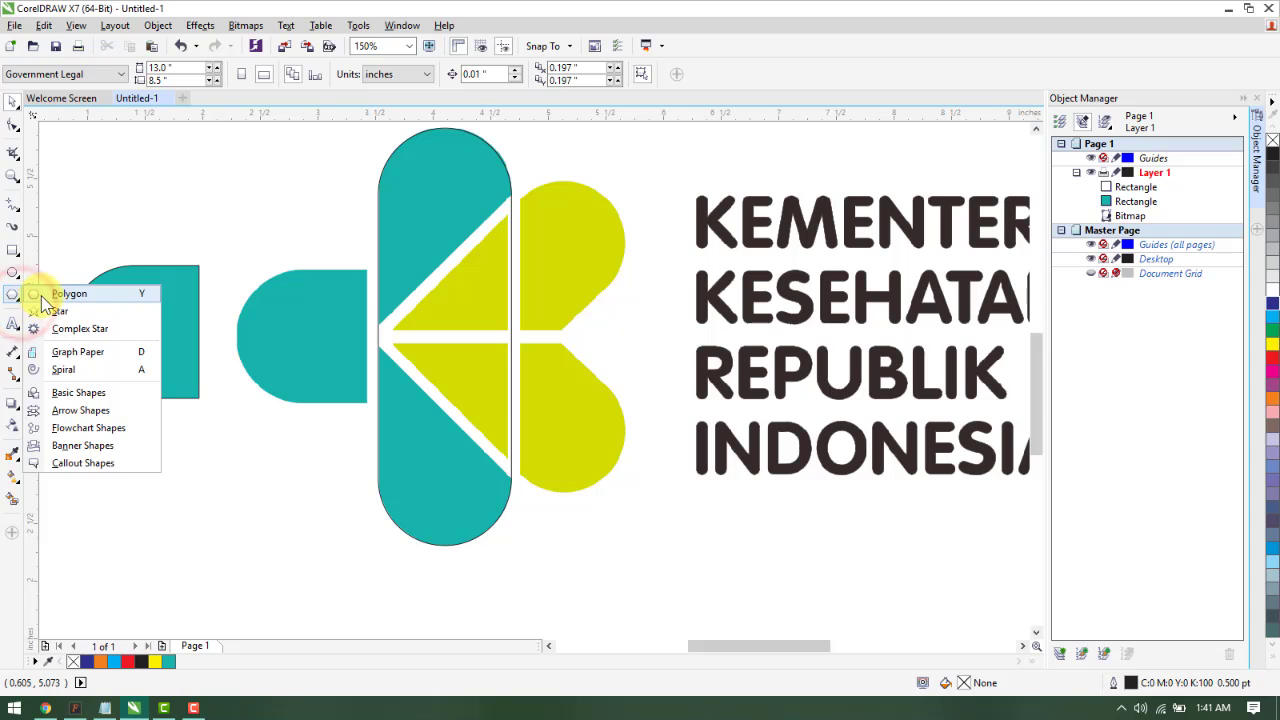
pyautogui.click(44, 295)
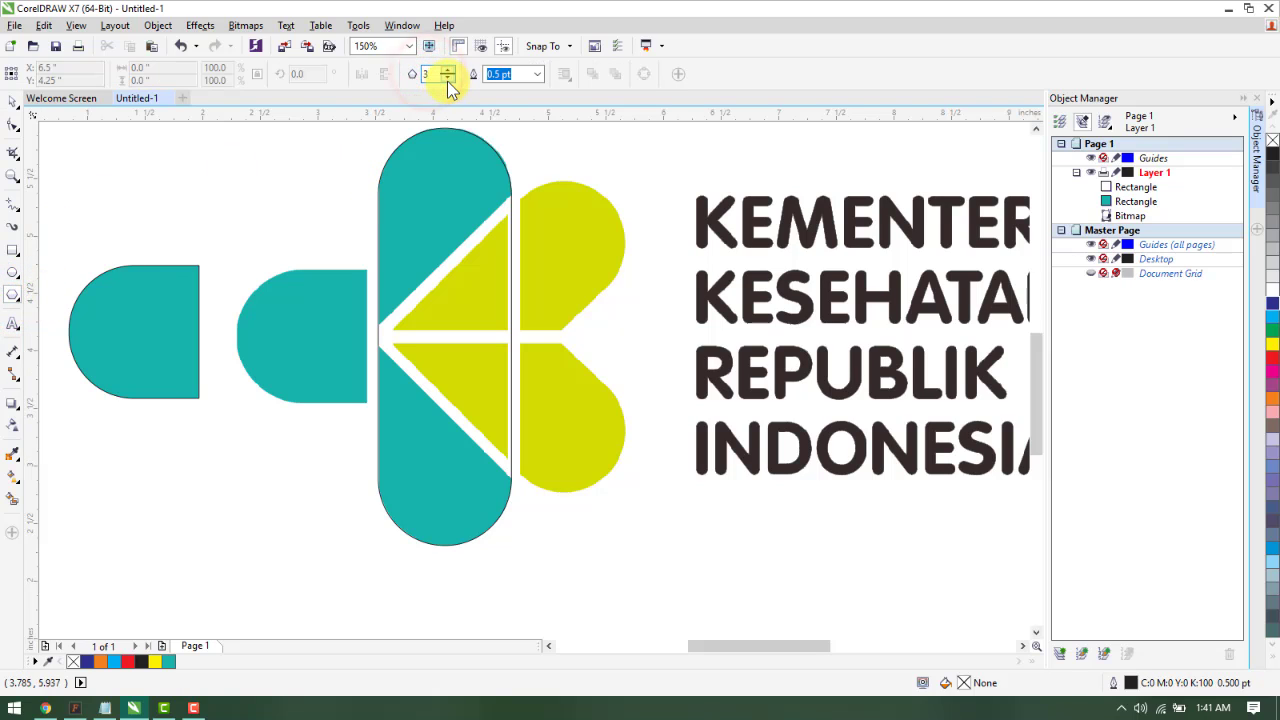
pyautogui.moveTo(175, 452); pyautogui.dragTo(314, 588)
pyautogui.hotkey('ctrl', 'z')
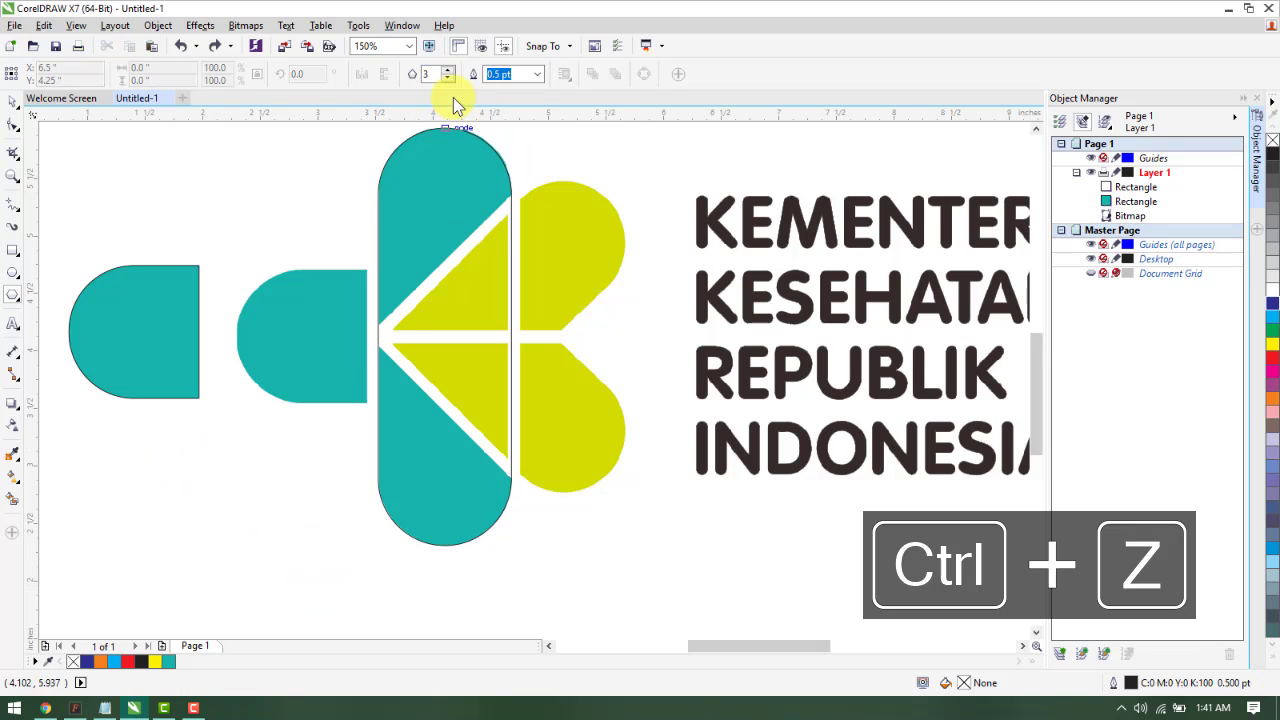
# Try out polygons with four and five sides below the leftmost teal shape, undoing each one
pyautogui.moveTo(200, 472); pyautogui.dragTo(321, 593)
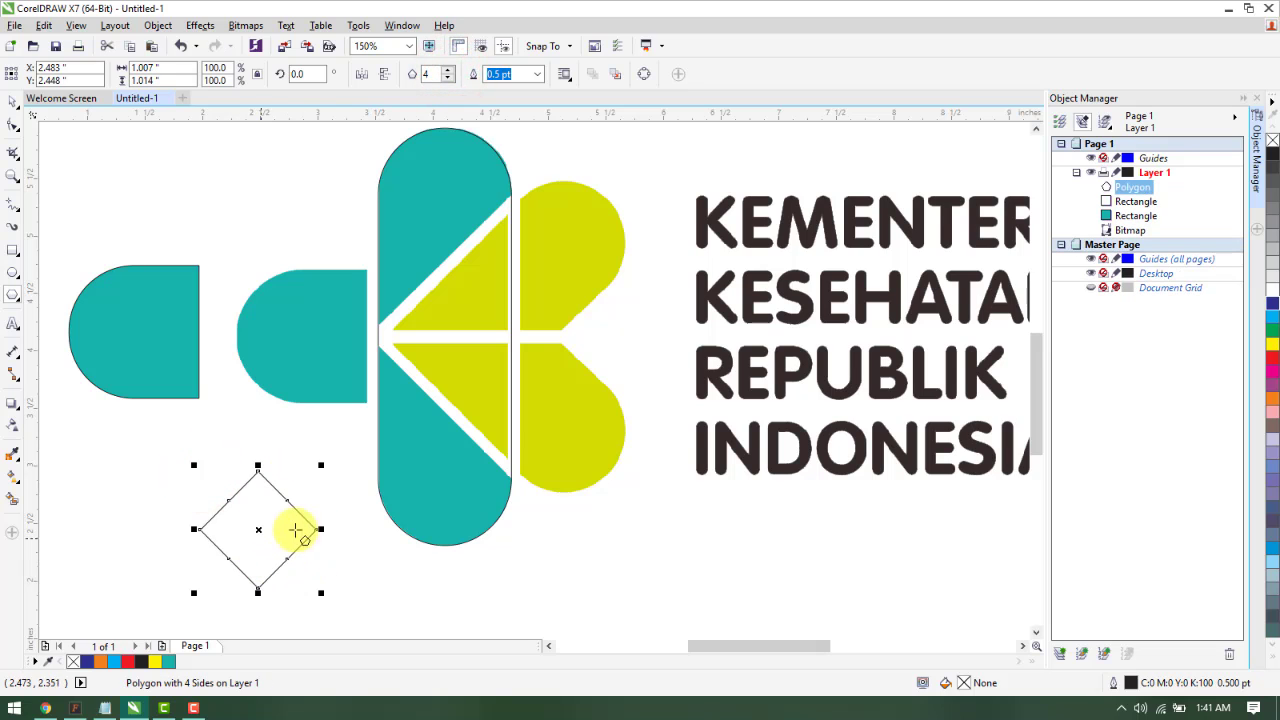
pyautogui.hotkey('ctrl', 'z')
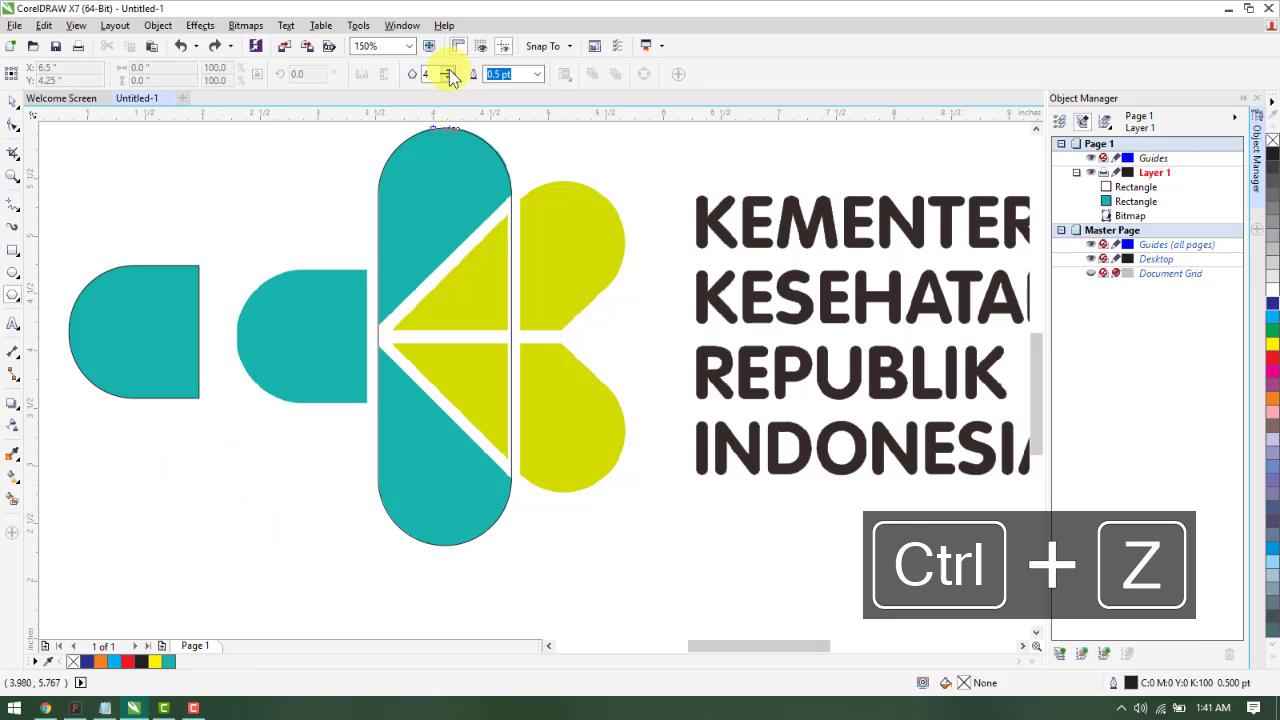
pyautogui.click(449, 77)
pyautogui.moveTo(262, 455); pyautogui.dragTo(366, 586)
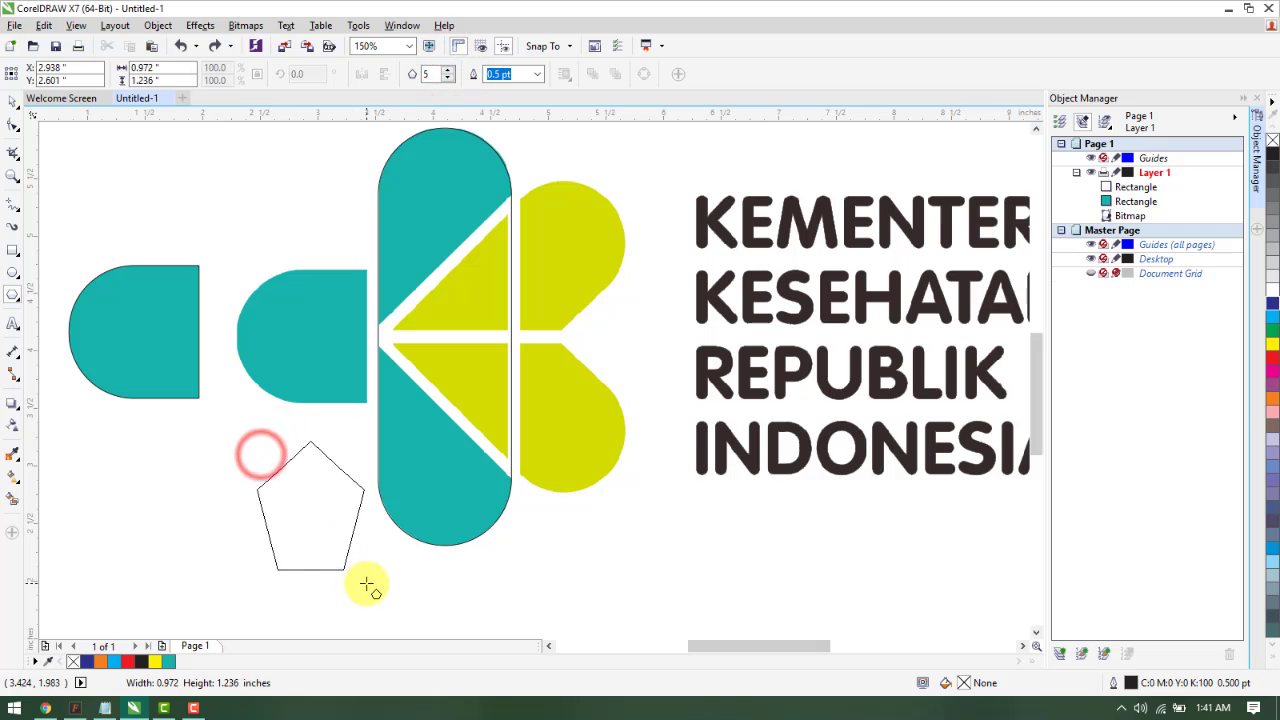
pyautogui.click(421, 241)
pyautogui.click(449, 70)
pyautogui.moveTo(237, 431); pyautogui.dragTo(297, 534)
pyautogui.hotkey('ctrl', 'z')
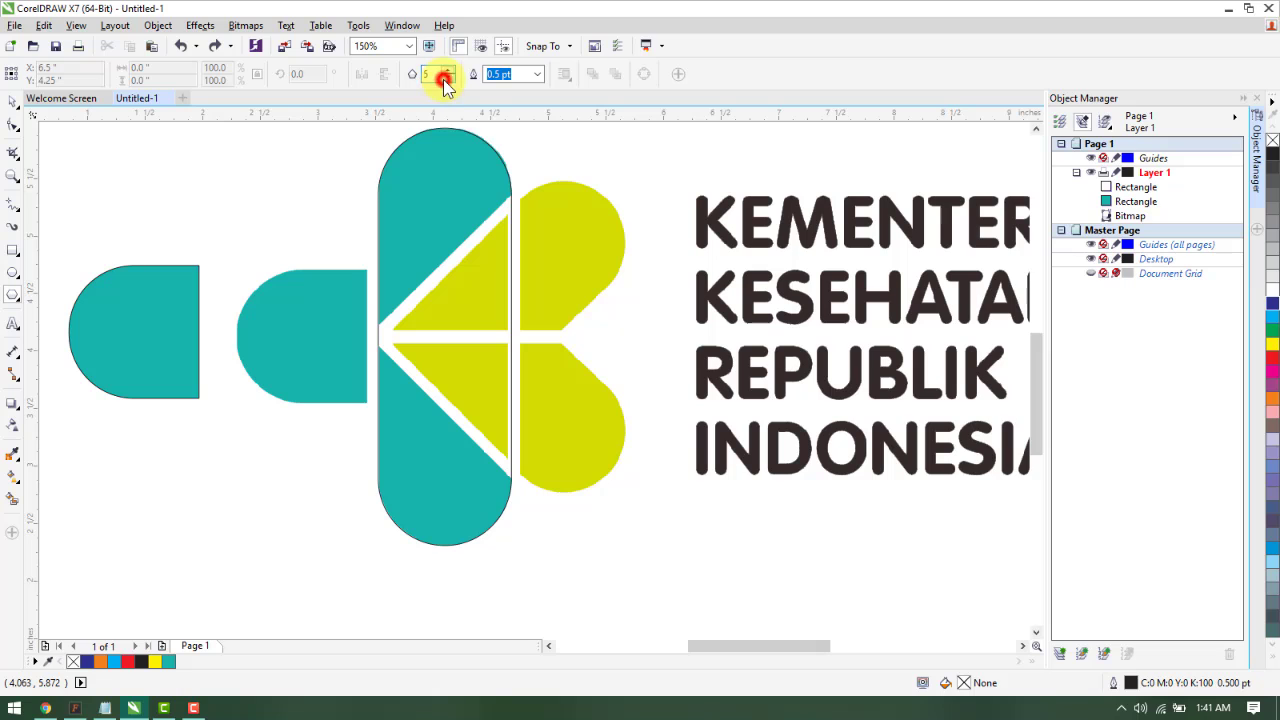
# Draw a three-sided polygon about 1.27 × 0.92 inches below the leftmost teal shape and rotate it 90 degrees
pyautogui.click(447, 81)
pyautogui.moveTo(218, 478); pyautogui.dragTo(382, 620)
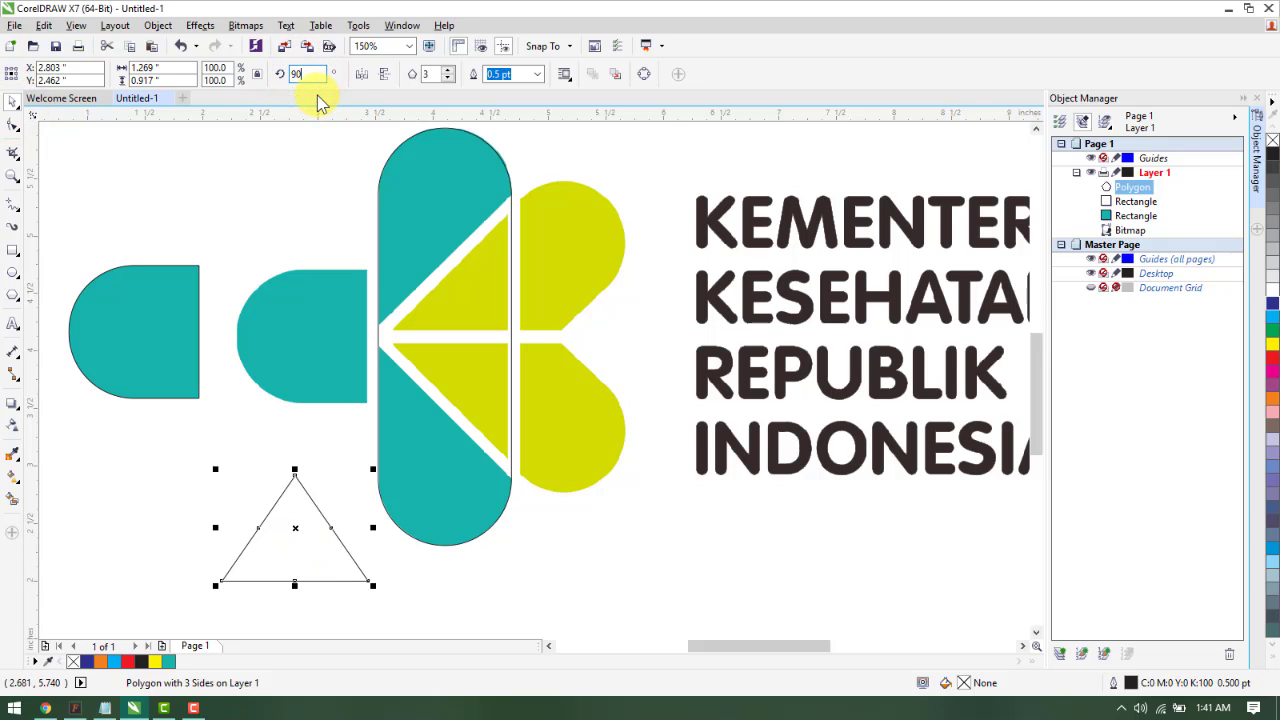
pyautogui.press('Return')
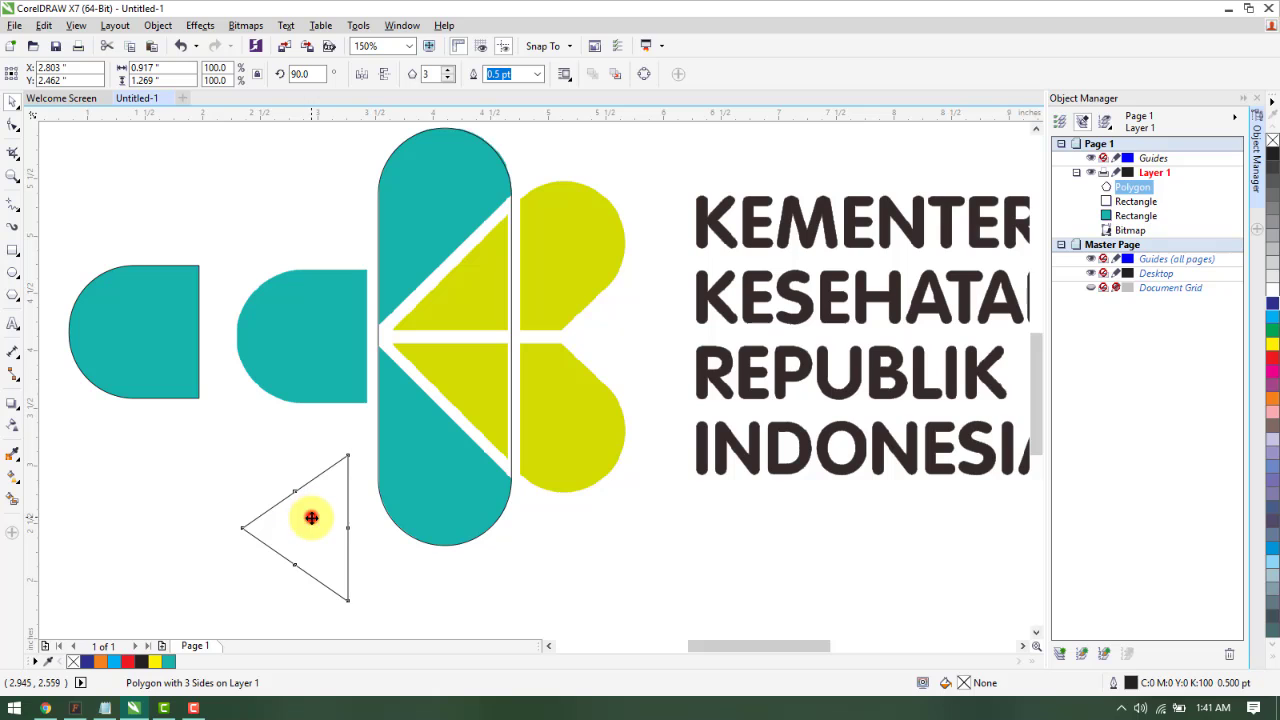
# Place the triangle over the lime-green shapes and stretch it to about 1.99 × 3.75 inches, its slanted sides following the teal shapes' diagonal edges
pyautogui.moveTo(312, 535); pyautogui.dragTo(596, 380)
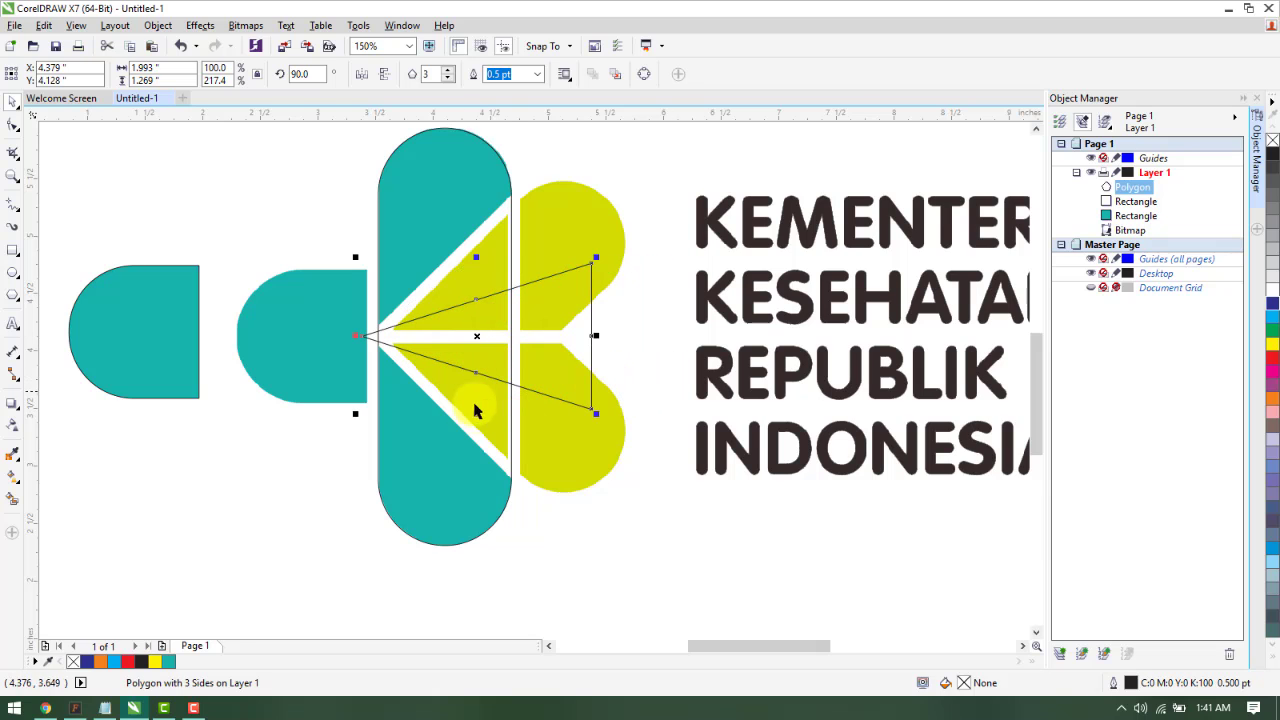
pyautogui.moveTo(478, 415); pyautogui.dragTo(482, 481)
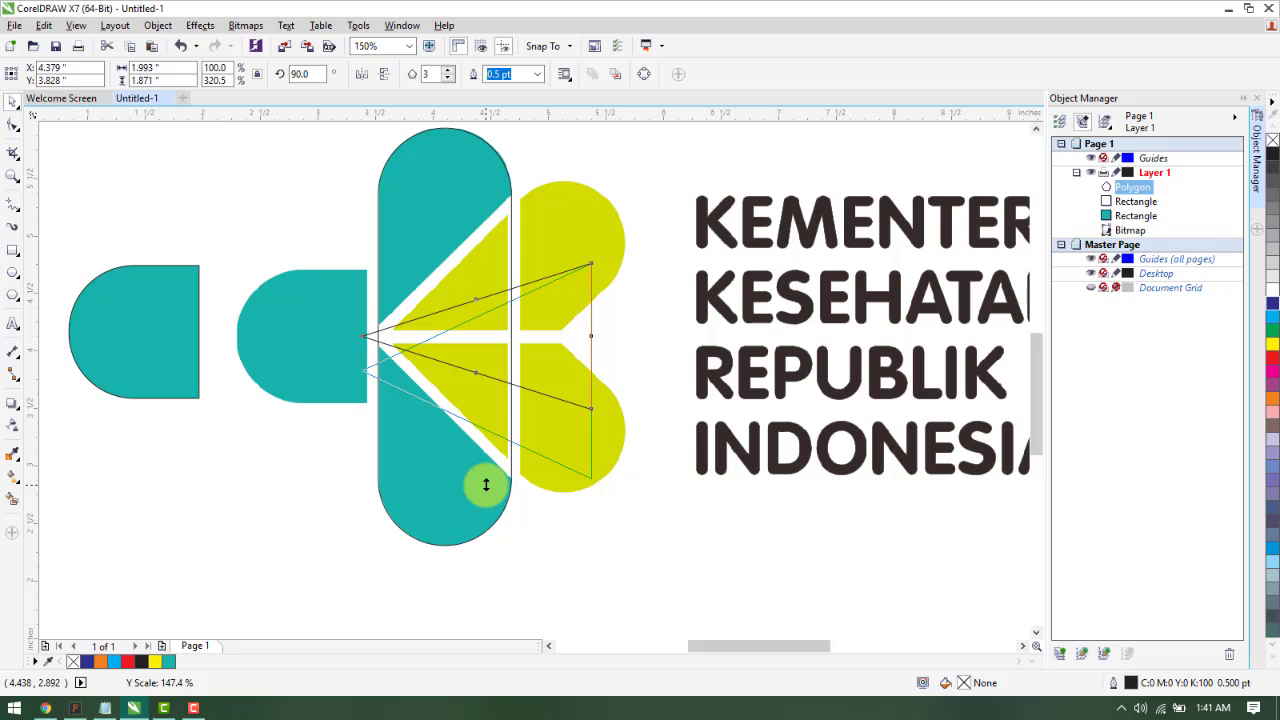
pyautogui.moveTo(486, 483); pyautogui.dragTo(524, 558)
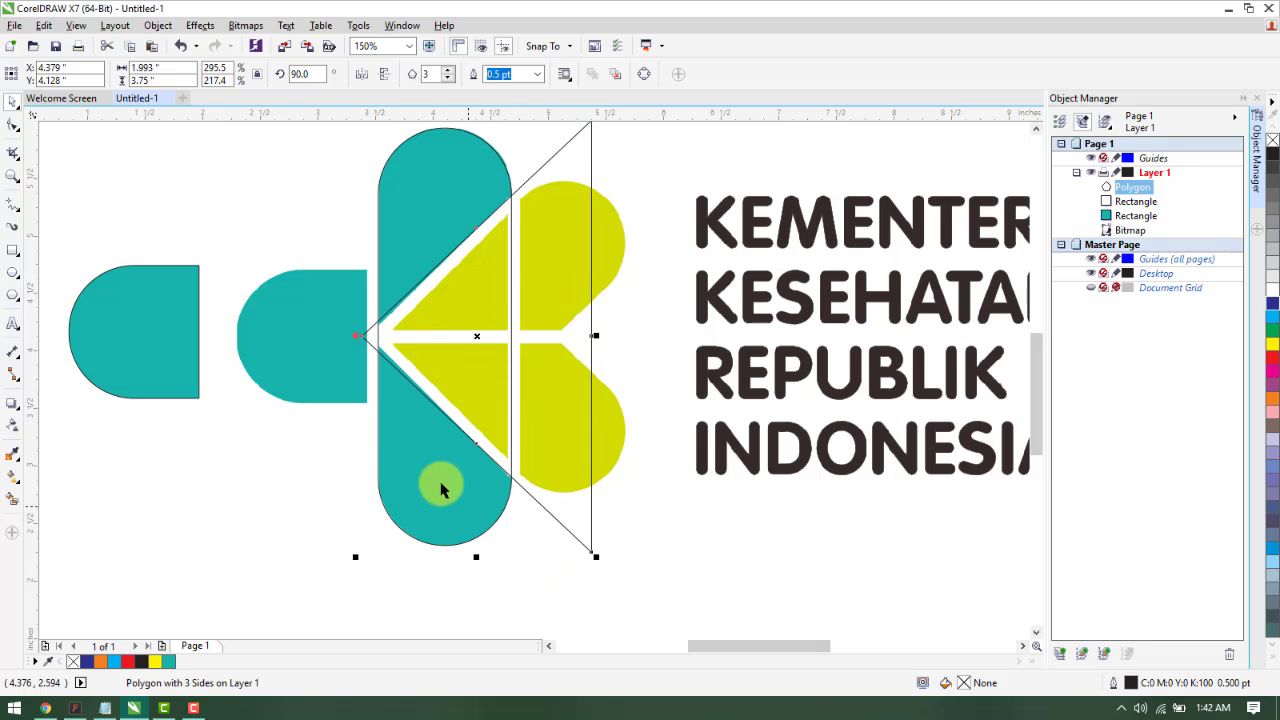
# Resize the triangle over the lime-green shapes to about 1.938 × 3.861 inches, aligning its slanted sides with the teal shapes' diagonal edges
pyautogui.scroll(2, 380, 363)
pyautogui.moveTo(334, 308); pyautogui.dragTo(346, 312)
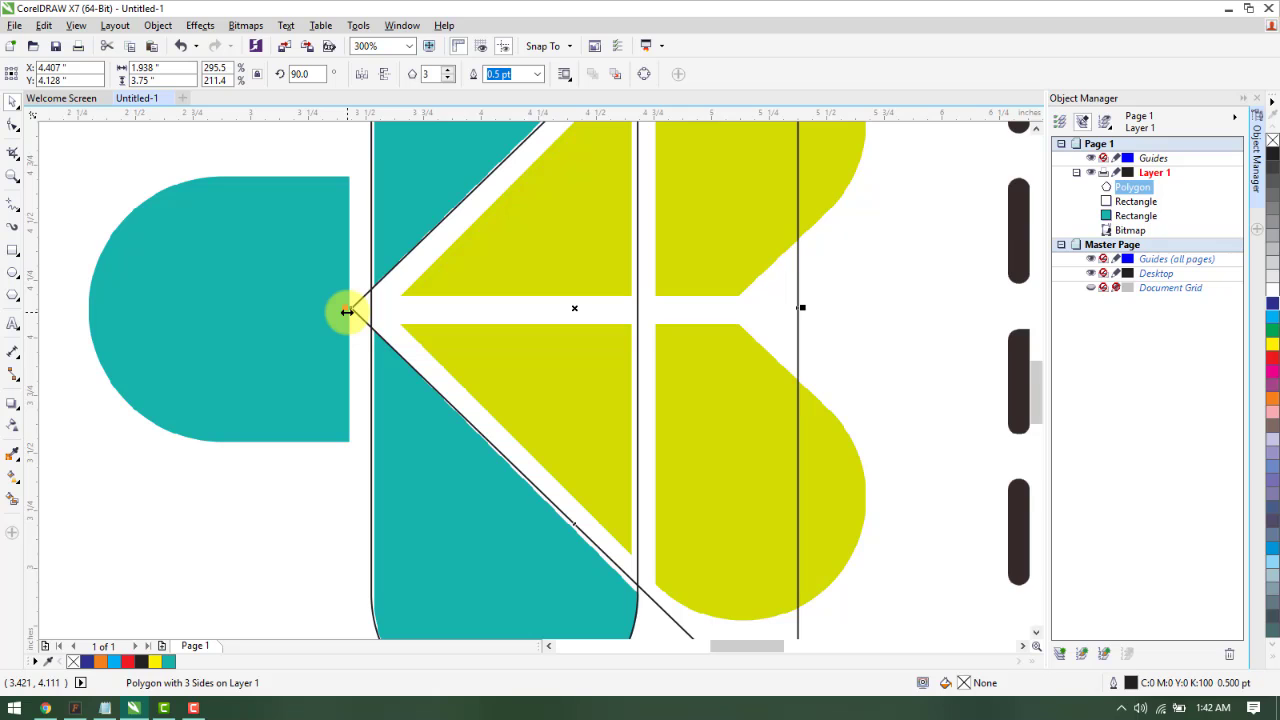
pyautogui.scroll(-4, 430, 290)
pyautogui.scroll(4, 452, 270)
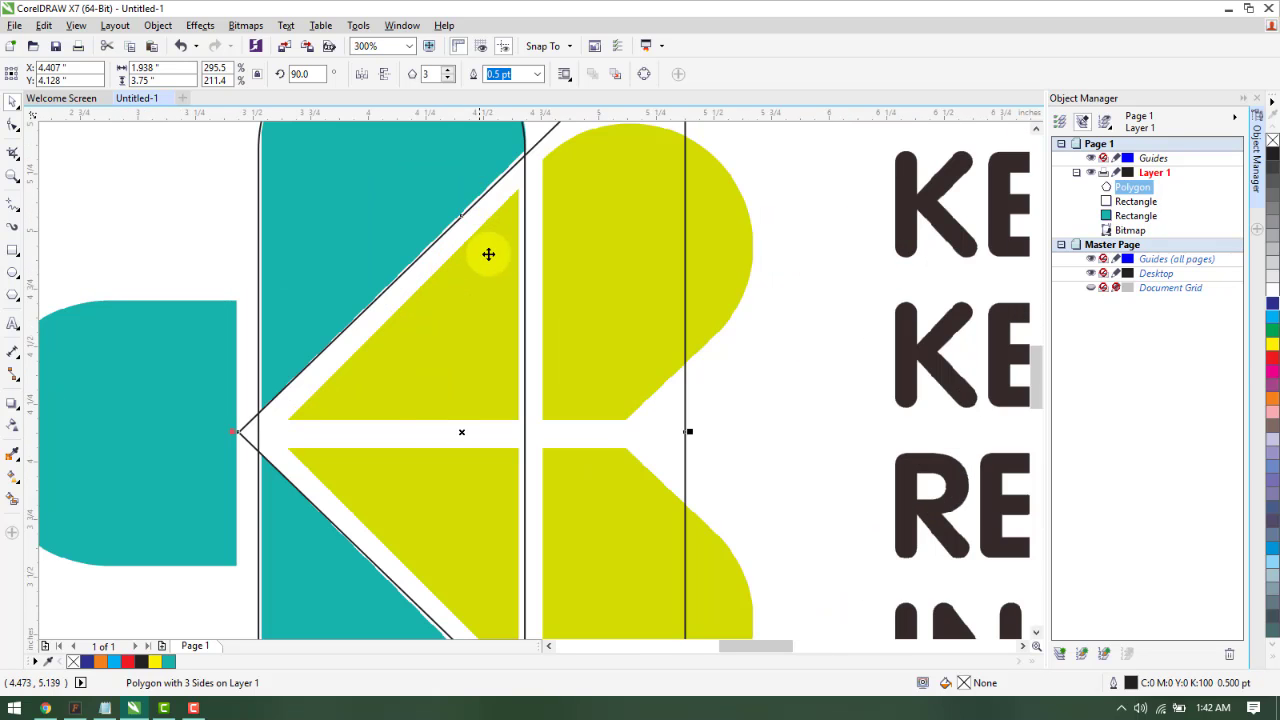
pyautogui.scroll(-4, 486, 440)
pyautogui.scroll(4, 491, 429)
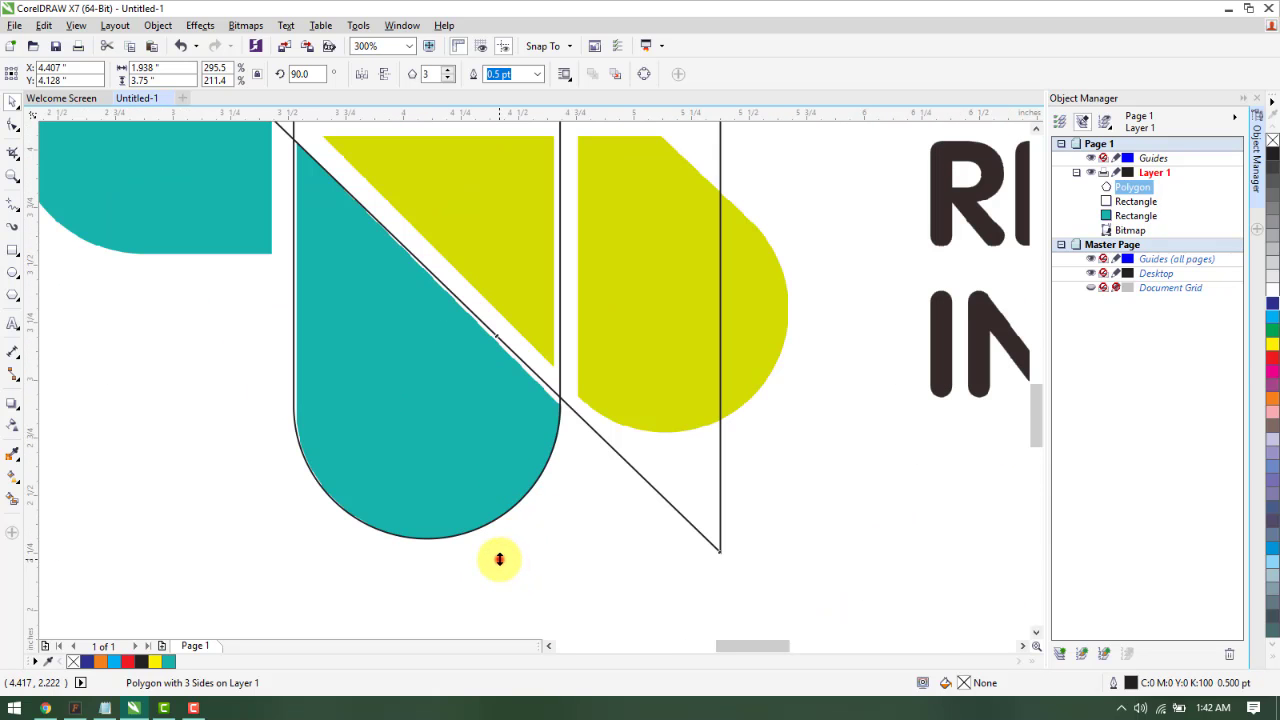
pyautogui.moveTo(498, 561); pyautogui.dragTo(500, 572)
pyautogui.scroll(-4, 500, 430)
pyautogui.scroll(4, 520, 270)
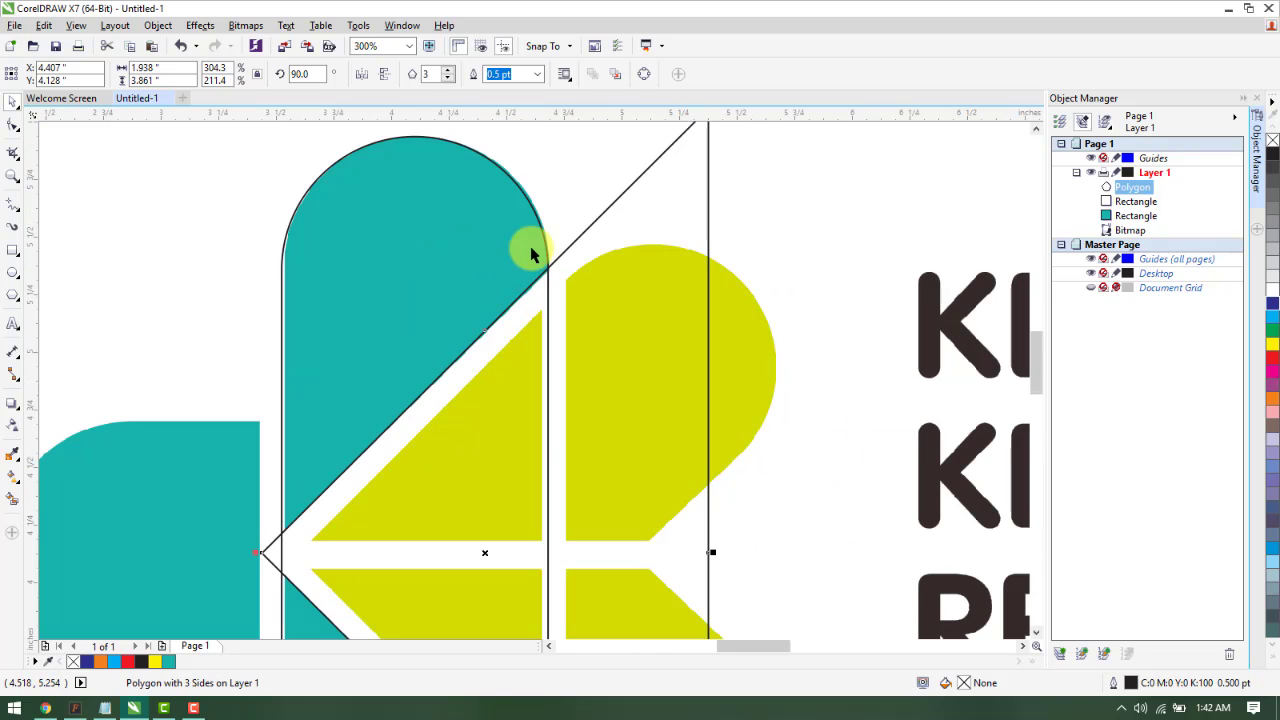
pyautogui.scroll(-2, 517, 290)
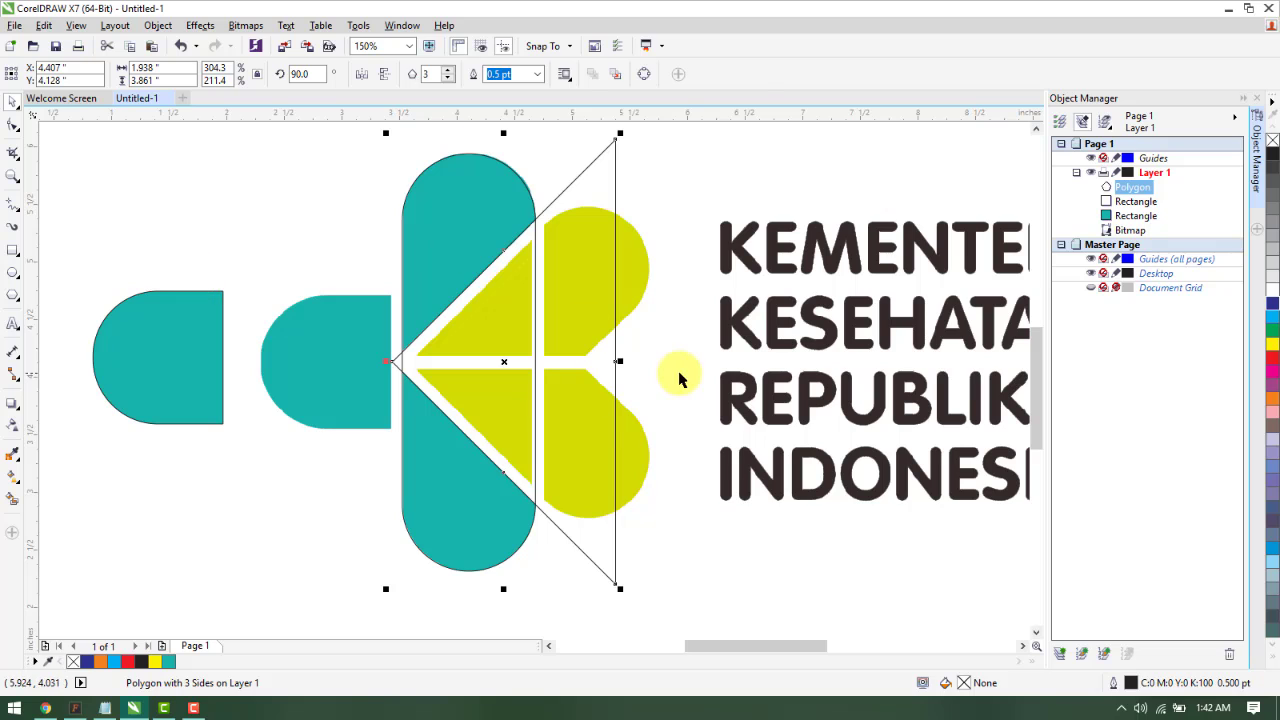
# Simplify the tall rounded rectangle with the triangle overlapping it, and delete the triangle
pyautogui.click(457, 506)
pyautogui.keyDown('alt'); pyautogui.click(449, 506); pyautogui.keyUp('alt')
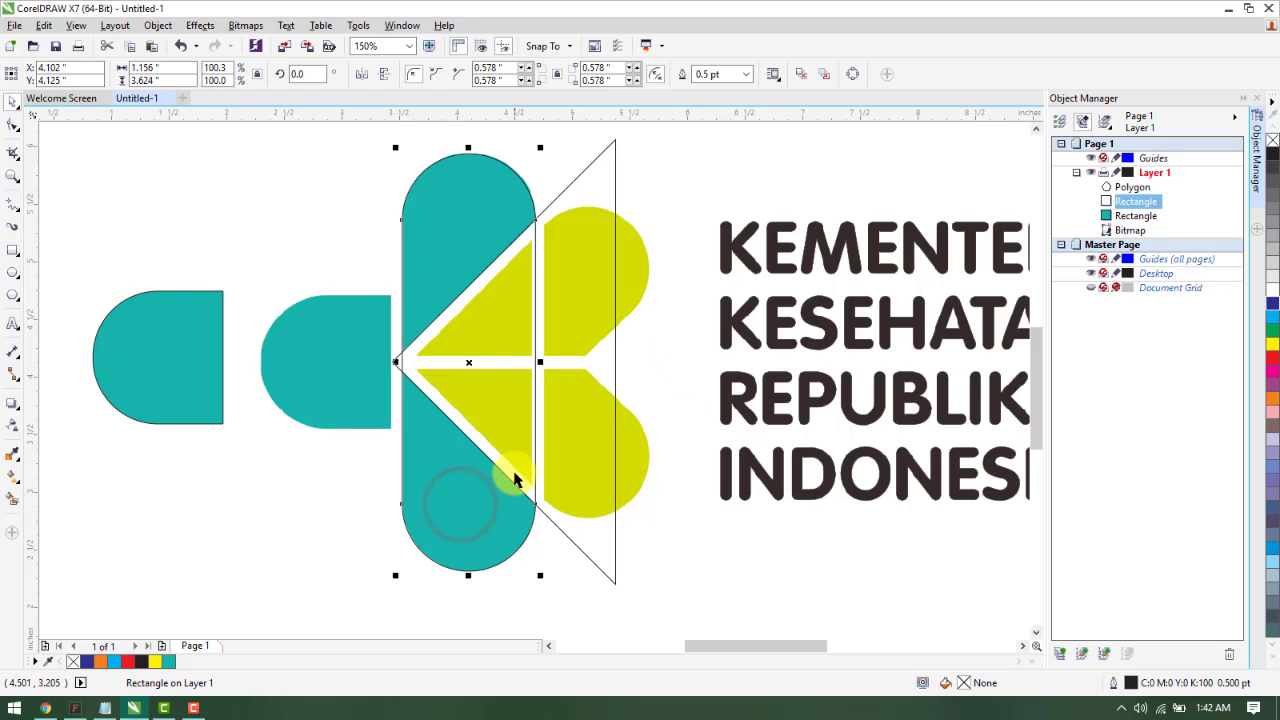
pyautogui.click(694, 471)
pyautogui.keyDown('alt'); pyautogui.click(480, 249); pyautogui.keyUp('alt')
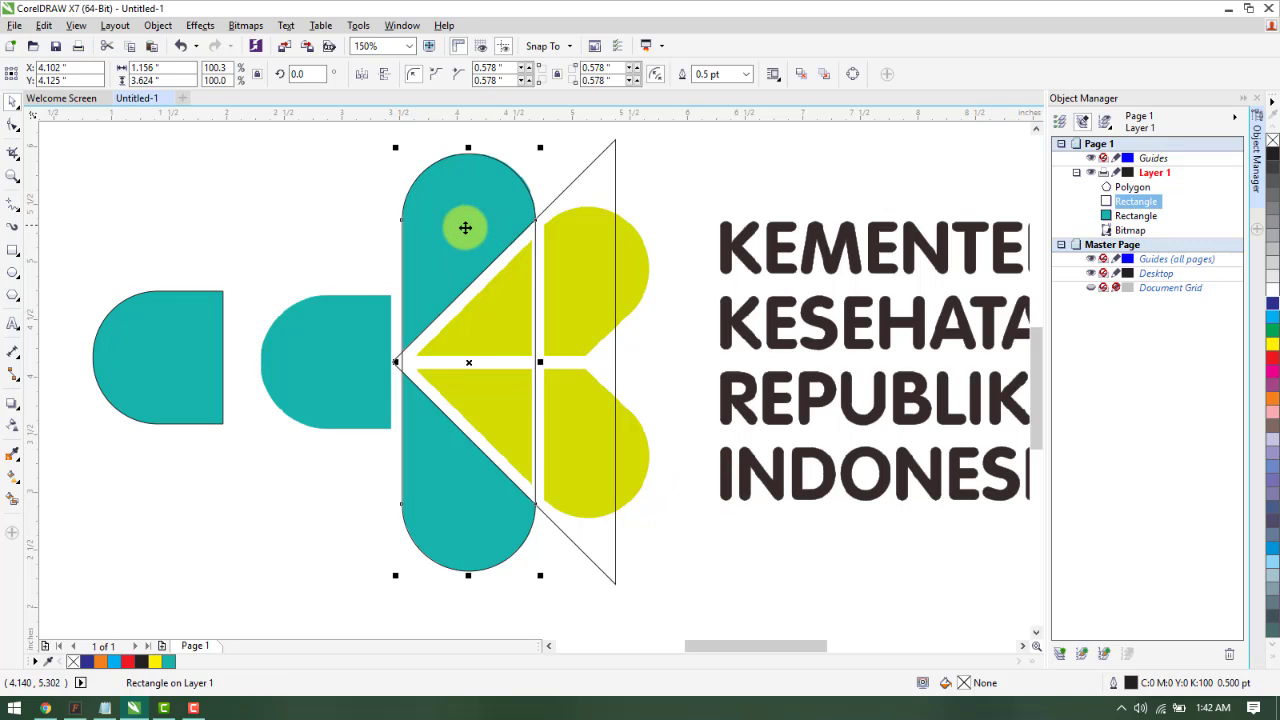
pyautogui.click(585, 195)
pyautogui.click(480, 202)
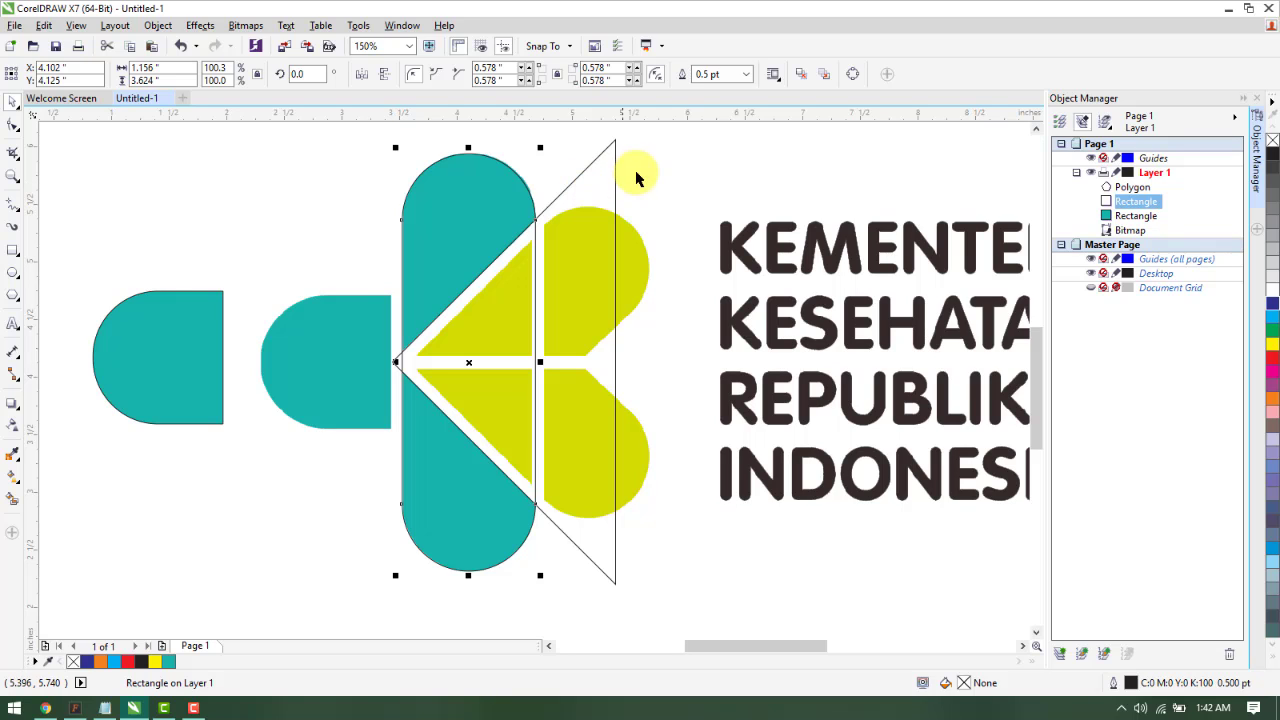
pyautogui.keyDown('shift'); pyautogui.click(595, 183); pyautogui.keyUp('shift')
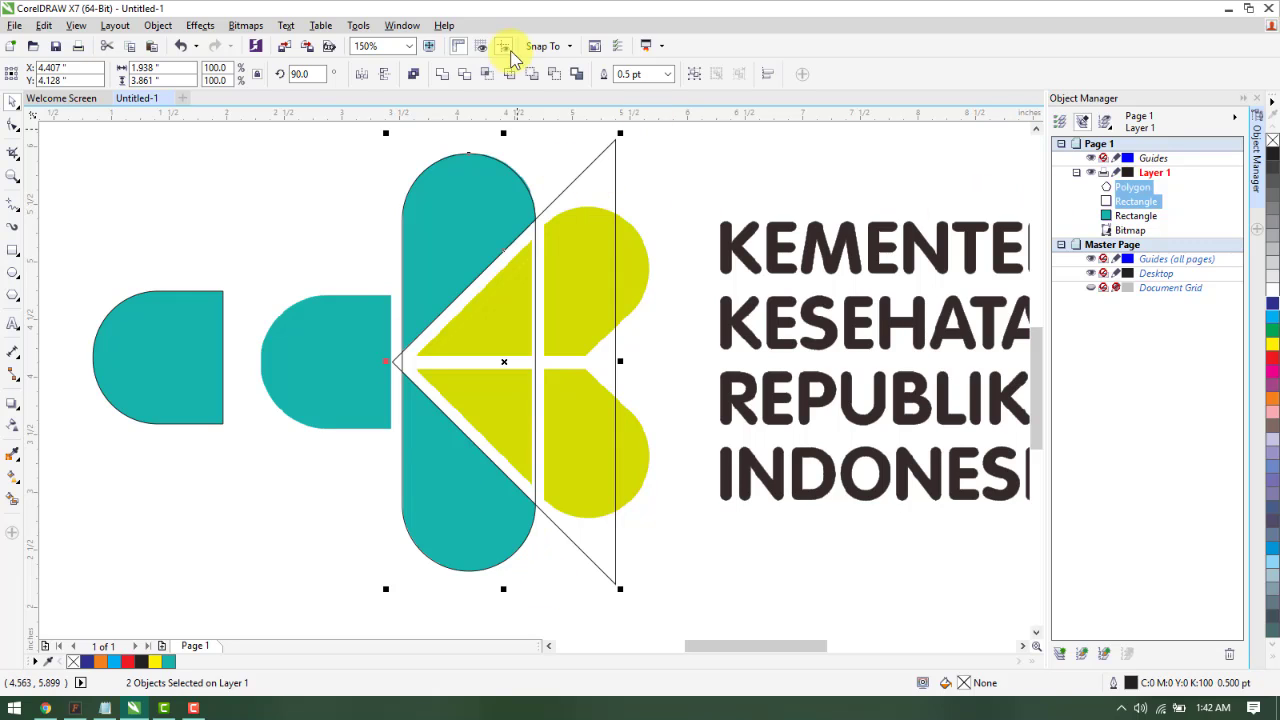
pyautogui.click(508, 76)
pyautogui.click(666, 166)
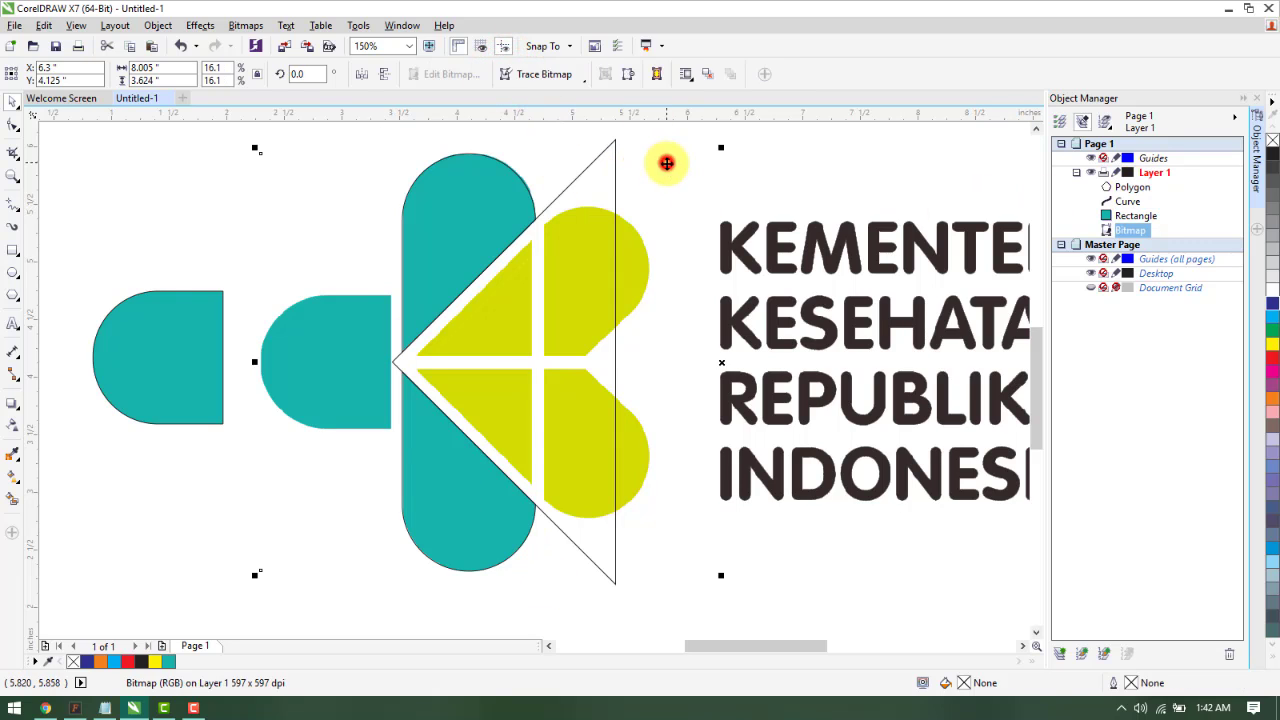
pyautogui.click(604, 168)
pyautogui.press('Delete')
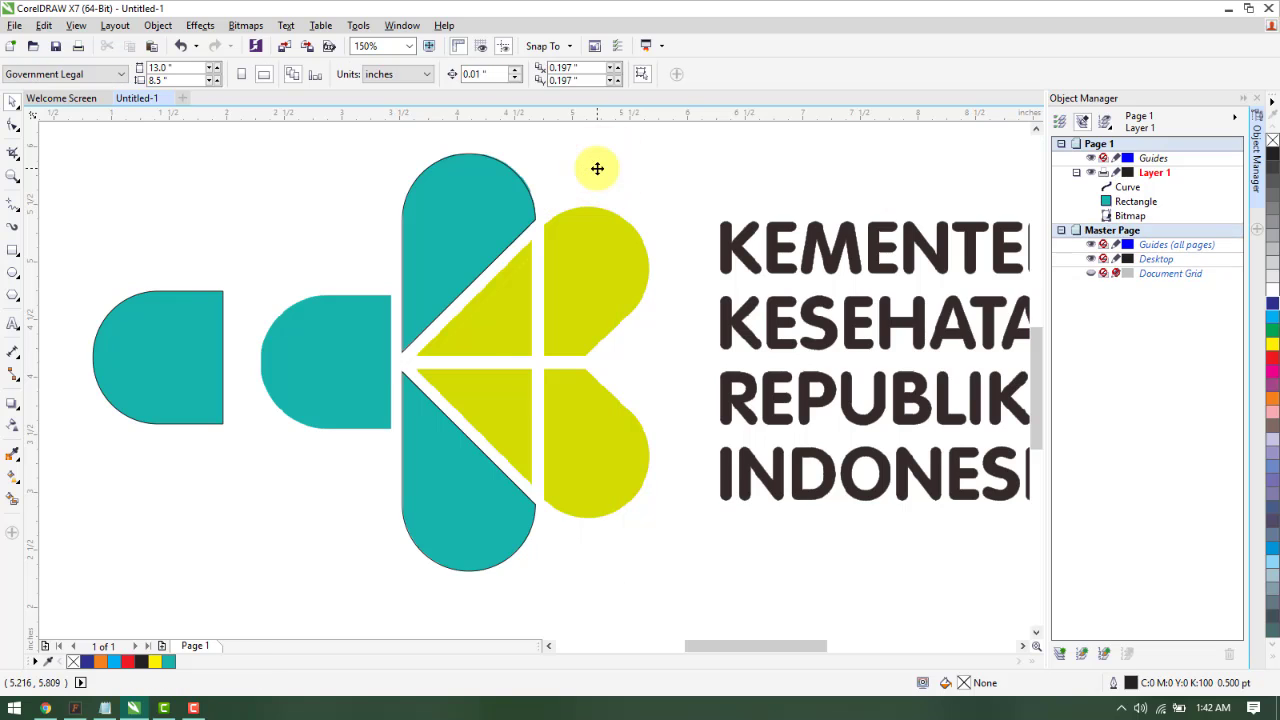
# Move the cut curve off the logo to about X 2.678 inches and fill it with teal #16B3AC sampled from the logo image
pyautogui.moveTo(496, 210); pyautogui.dragTo(337, 210)
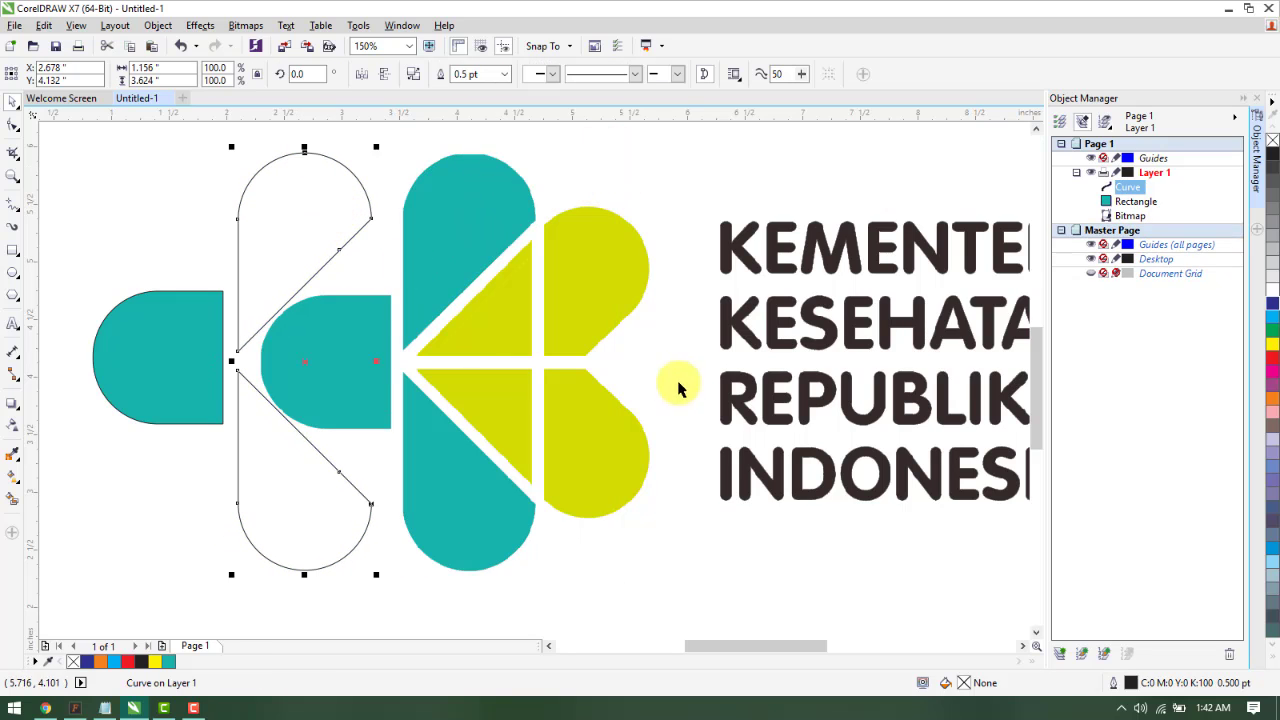
pyautogui.click(13, 453)
pyautogui.click(460, 220)
pyautogui.click(320, 218)
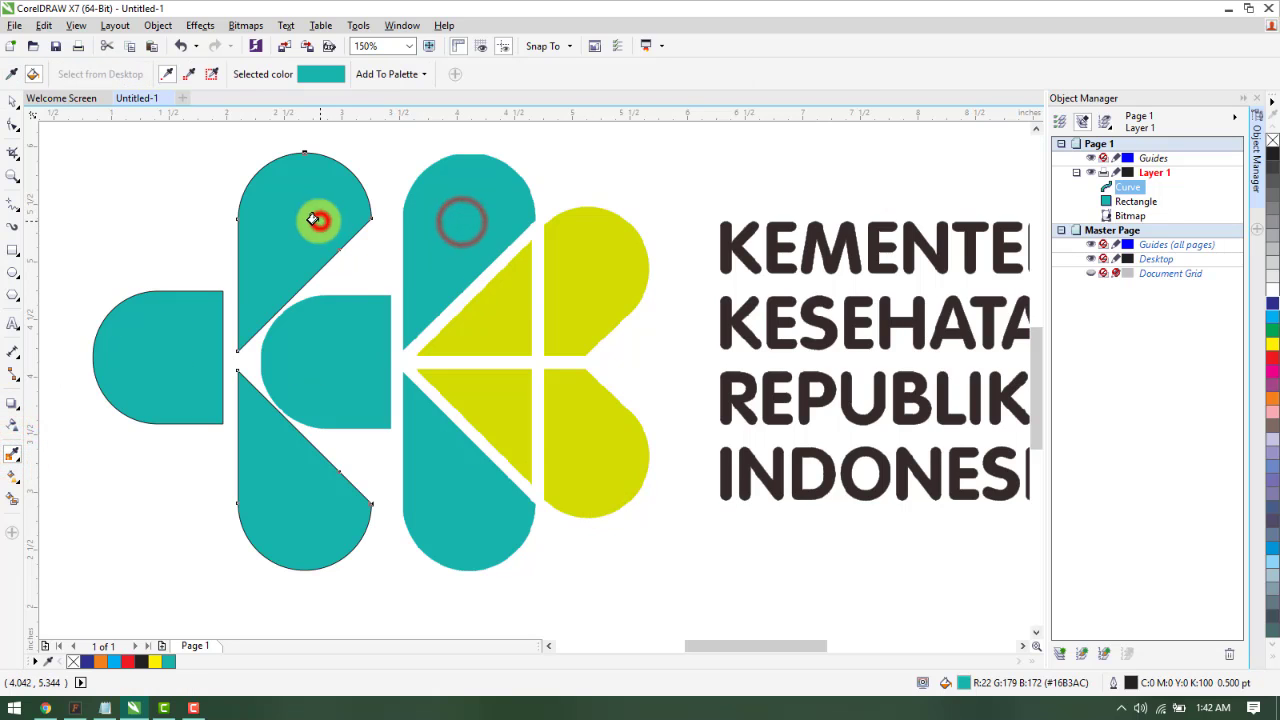
# Select the cut curve together with the half-rounded teal rectangle and move both further away from the logo image, across the page's left edge
pyautogui.click(12, 101)
pyautogui.keyDown('shift'); pyautogui.click(174, 333); pyautogui.keyUp('shift')
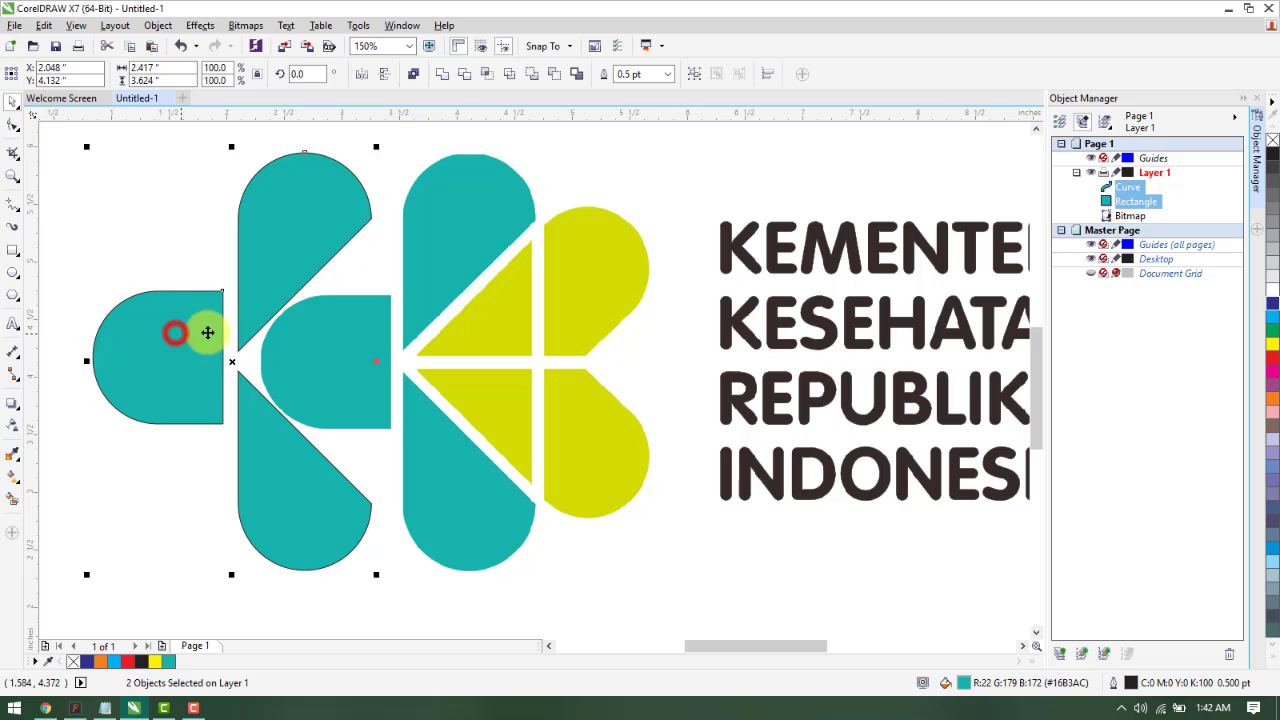
pyautogui.scroll(-5, 207, 332)
pyautogui.moveTo(209, 334); pyautogui.dragTo(149, 335)
pyautogui.click(250, 403)
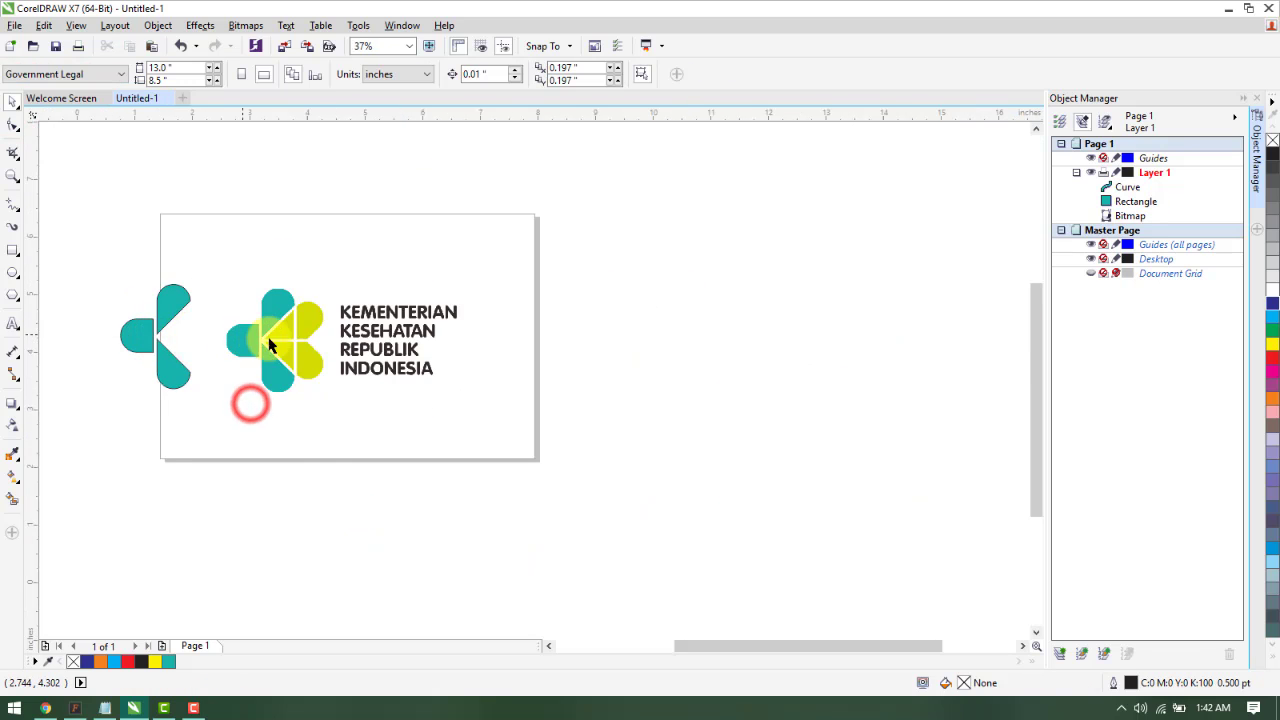
# Draw a heart from the Basic Shapes about 2.507 × 2.292 inches over the lime-green part of the logo
pyautogui.scroll(5, 268, 344)
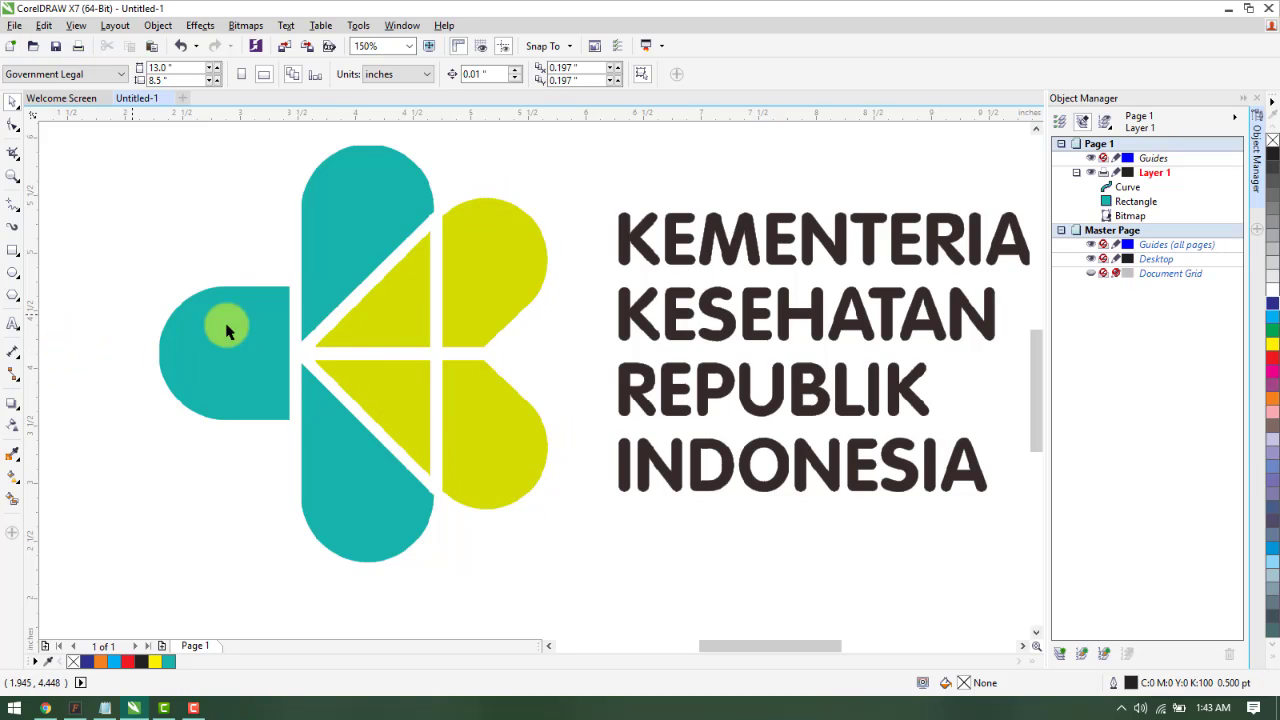
pyautogui.click(9, 300)
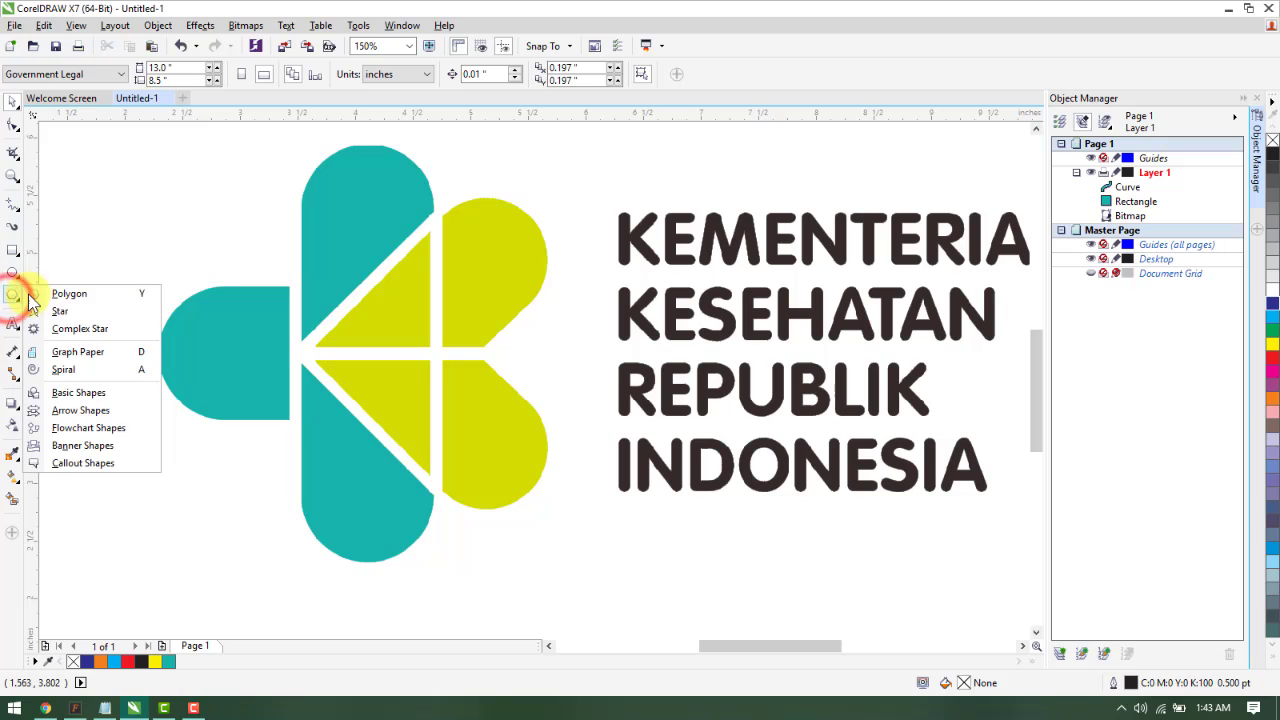
pyautogui.click(72, 393)
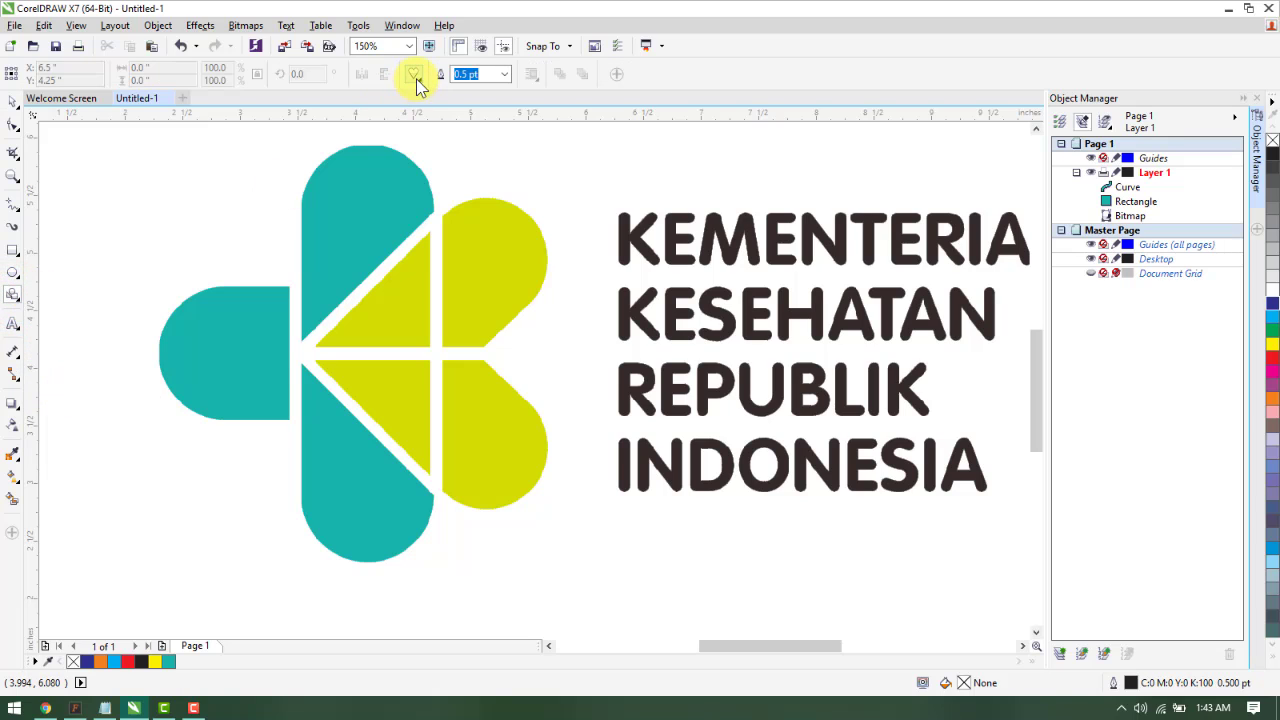
pyautogui.click(414, 76)
pyautogui.click(419, 79)
pyautogui.click(444, 145)
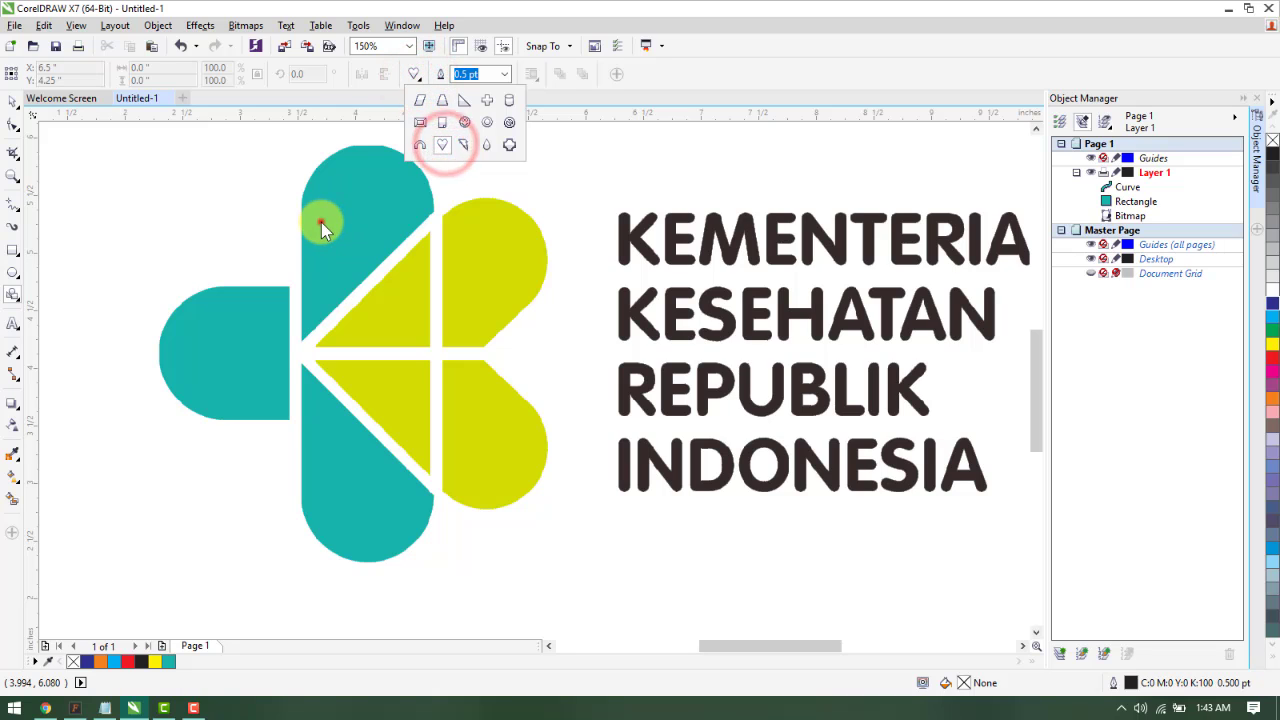
pyautogui.moveTo(321, 222); pyautogui.dragTo(601, 492)
# Rotate the heart to 90 degrees and correct the rotation to 270 degrees, so its tip points towards the teal shapes
pyautogui.click(316, 72)
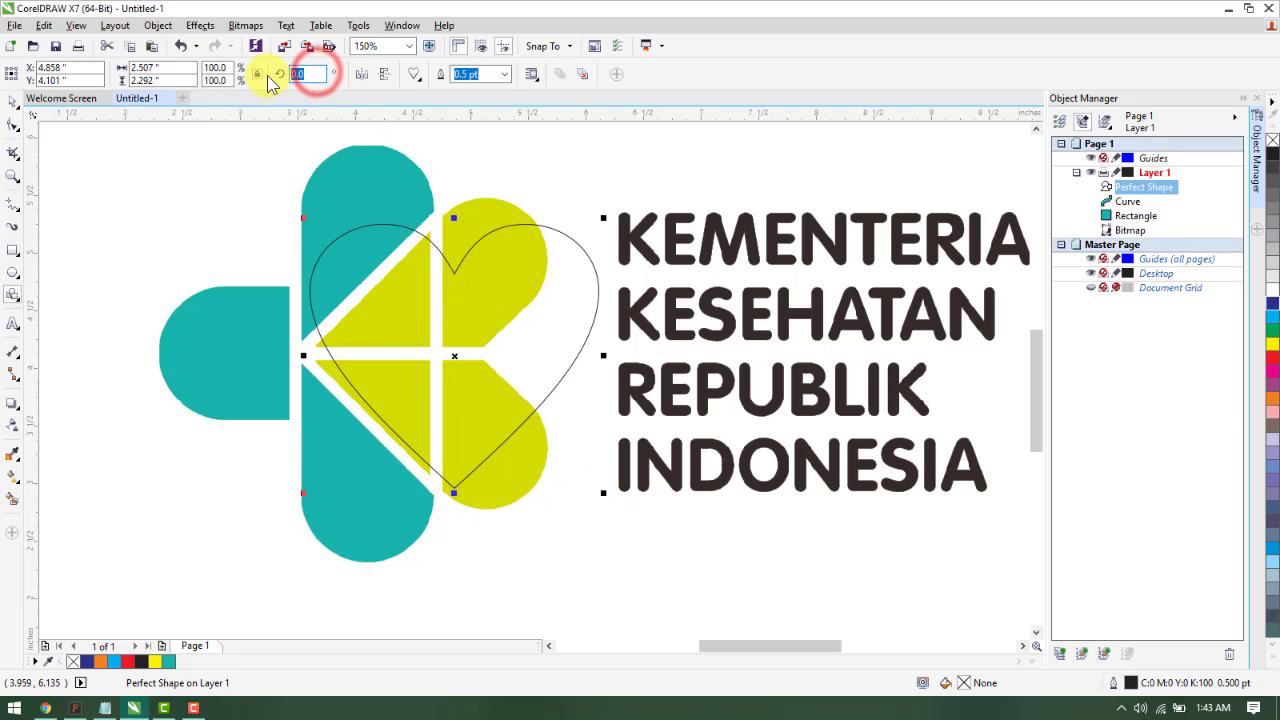
pyautogui.write('90.0')
pyautogui.press('Return')
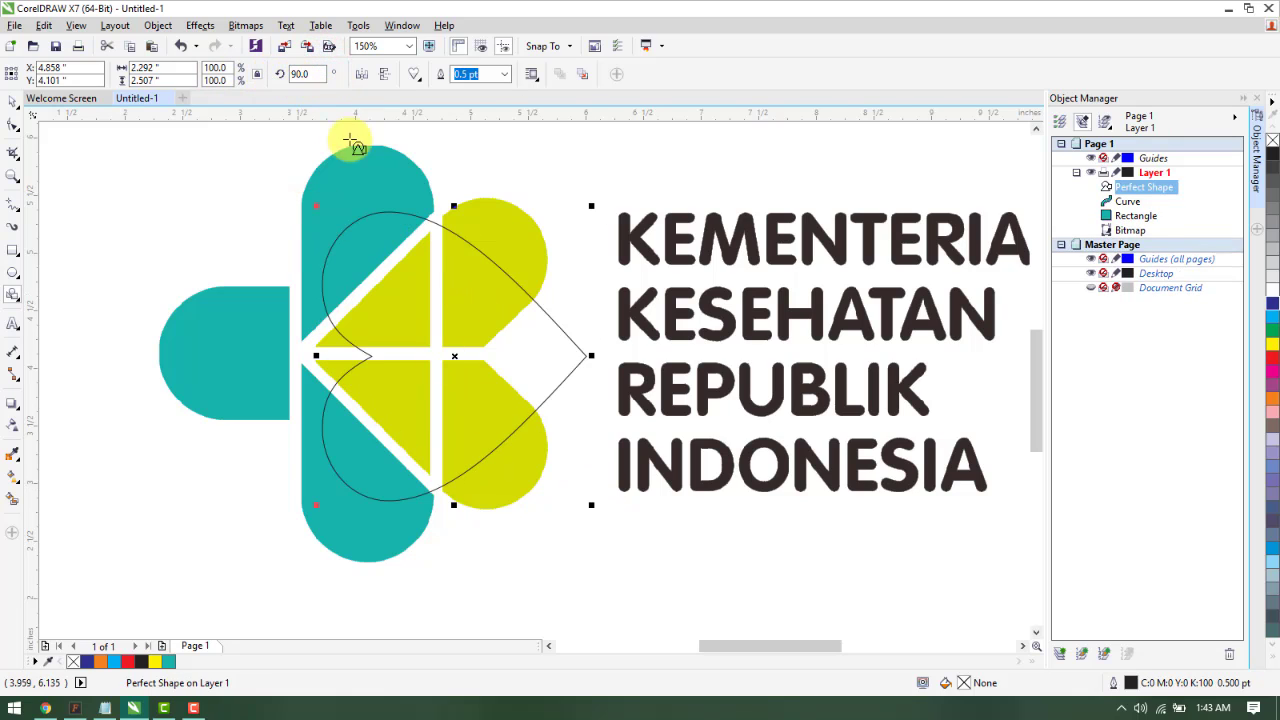
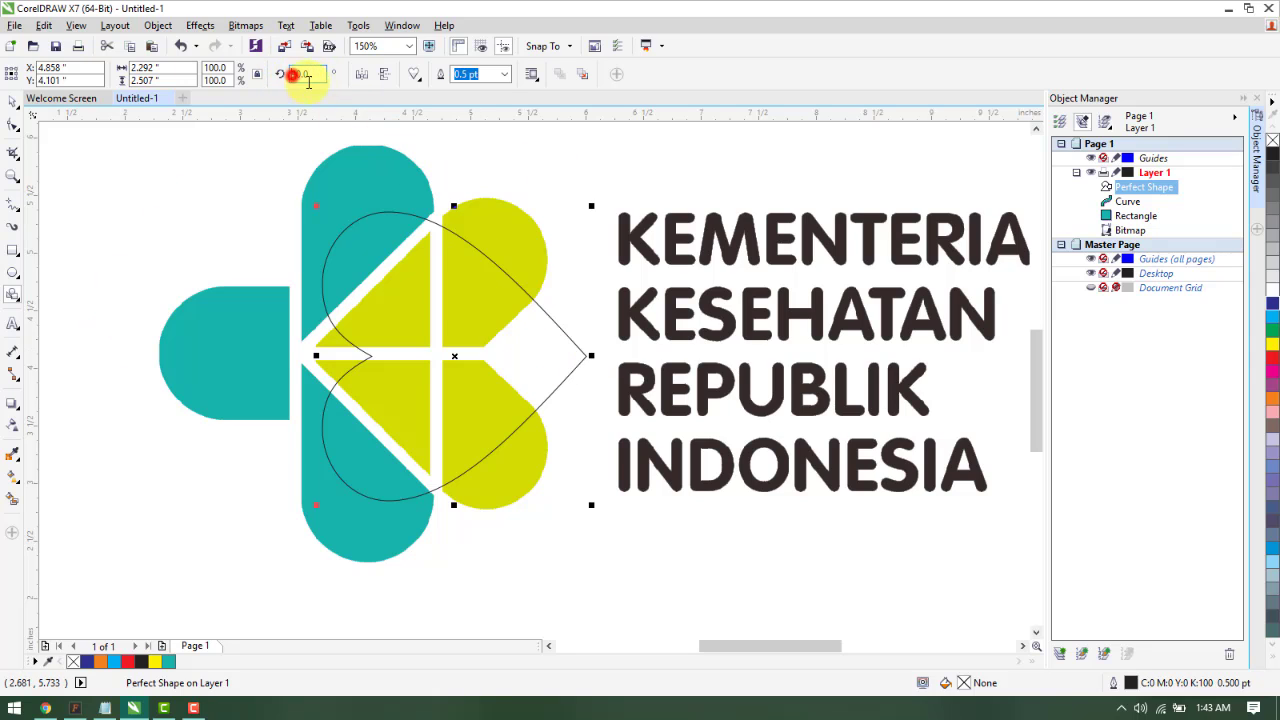
pyautogui.write('-9')
pyautogui.press('Return')
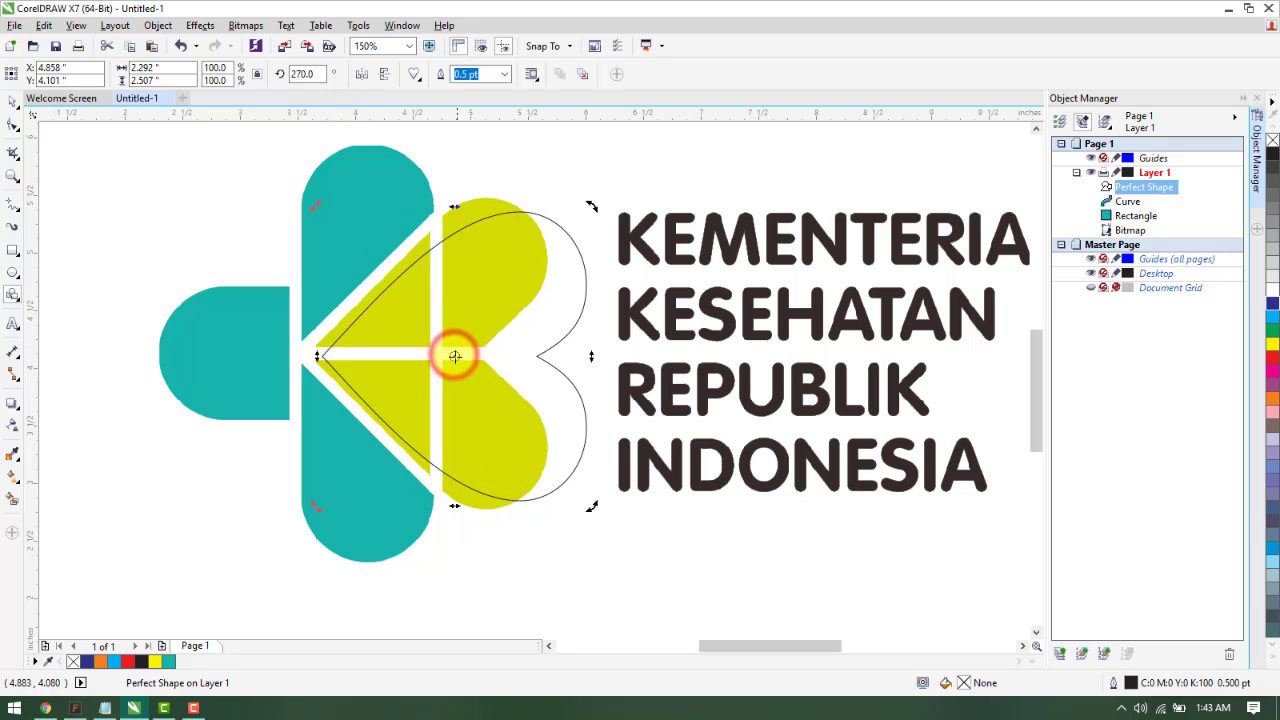
# Try to fit the heart over the lime-green shapes by moving and stretching it to about 2.215 × 2.75 inches, and delete it
pyautogui.moveTo(455, 356); pyautogui.dragTo(441, 355)
pyautogui.moveTo(578, 356)
pyautogui.mouseDown()
pyautogui.moveTo(535, 356)
pyautogui.moveTo(608, 354)
pyautogui.moveTo(569, 354)
pyautogui.mouseUp()
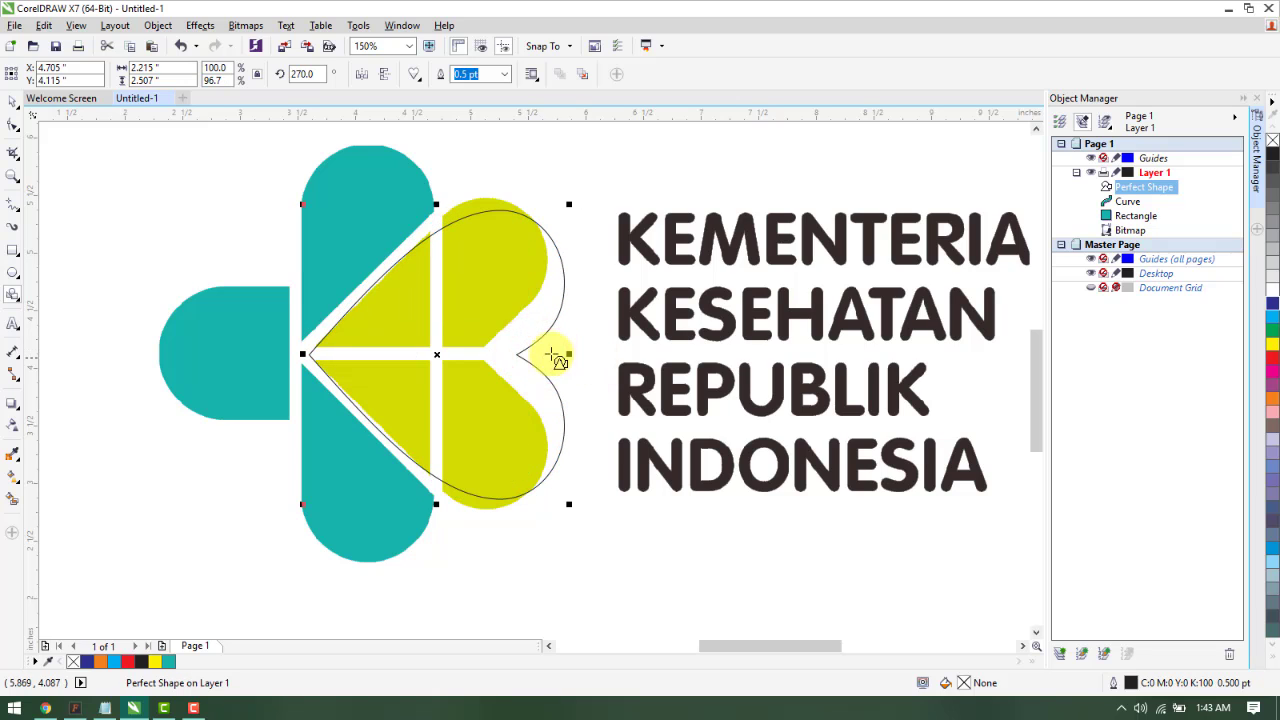
pyautogui.moveTo(436, 200); pyautogui.dragTo(435, 190)
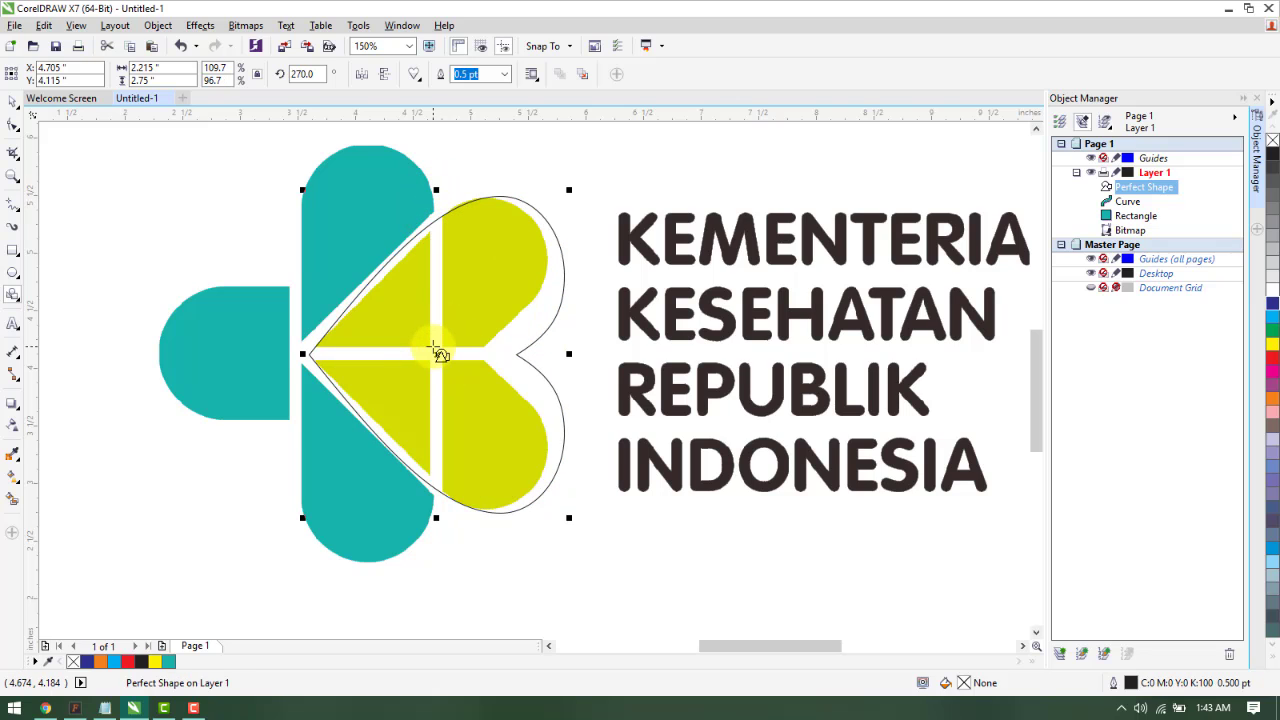
pyautogui.press('Delete')
# Draw a rectangle around the two tall teal shapes and align its left side with their edge, making it about 1.137 × 3.624 inches
pyautogui.scroll(-3, 440, 345)
pyautogui.scroll(3, 443, 234)
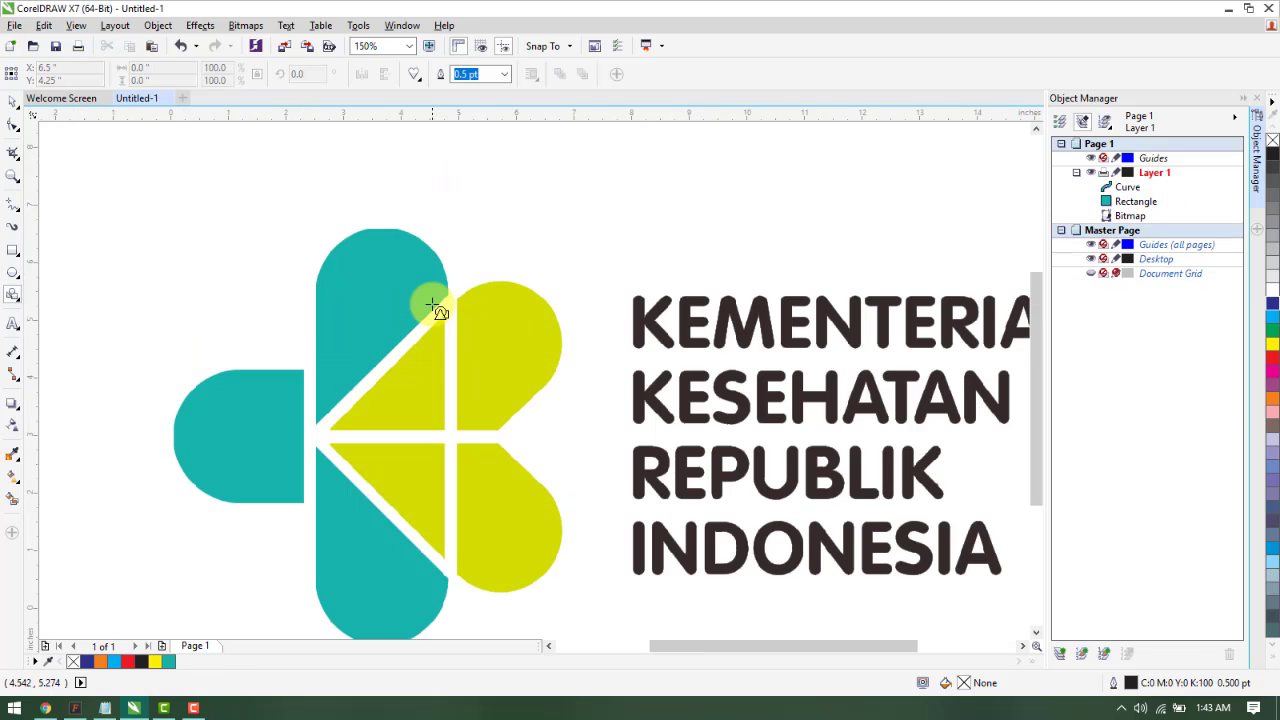
pyautogui.scroll(-2, 434, 306)
pyautogui.scroll(2, 443, 320)
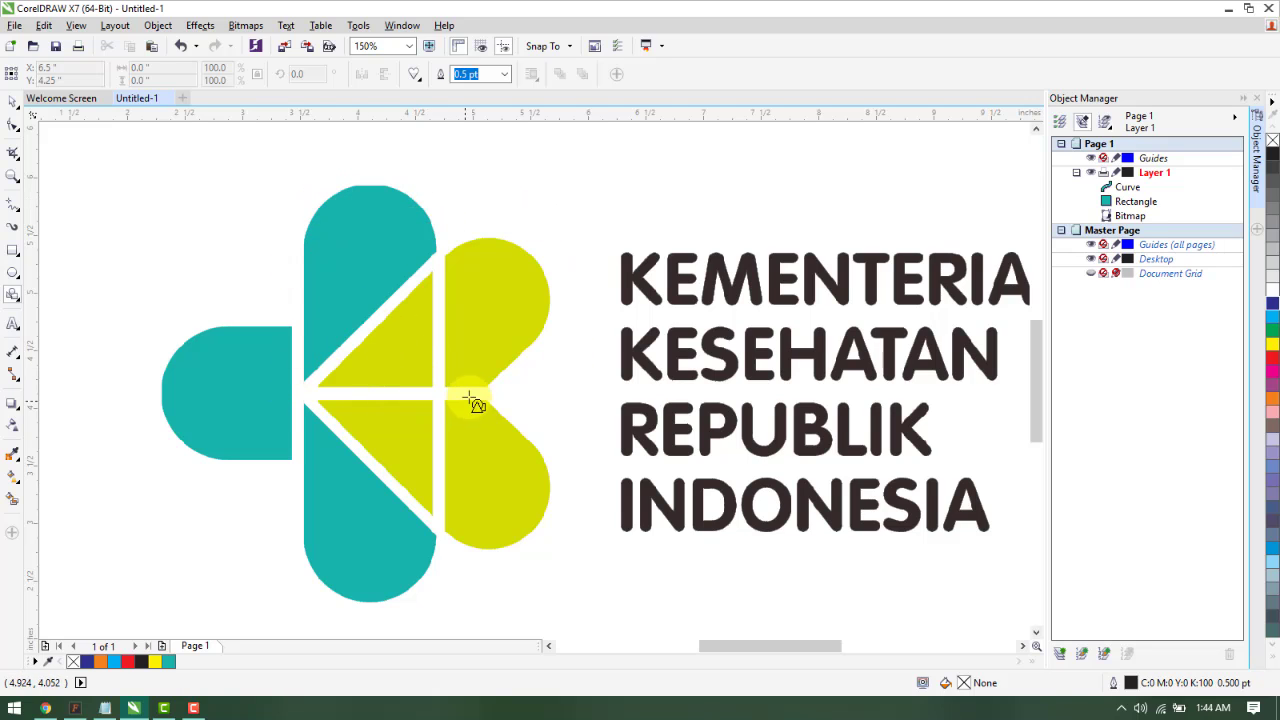
pyautogui.scroll(-2, 520, 294)
pyautogui.scroll(2, 523, 309)
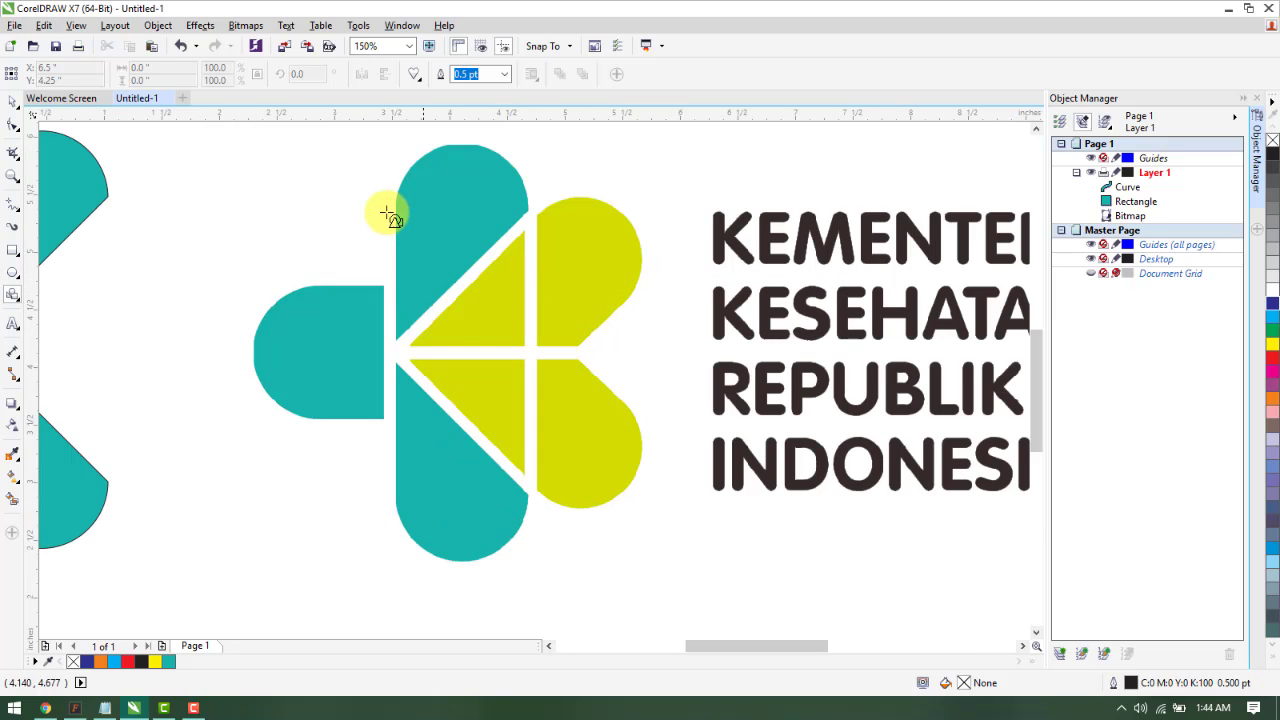
pyautogui.click(10, 254)
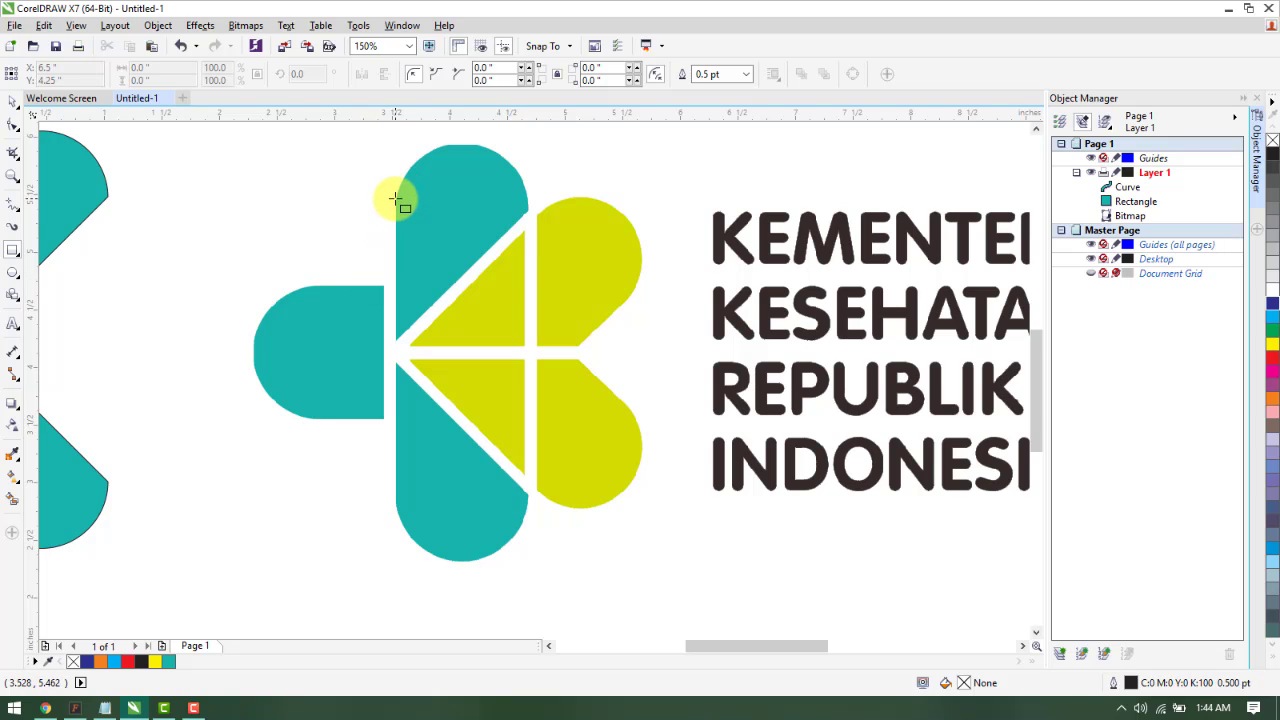
pyautogui.moveTo(394, 144); pyautogui.dragTo(527, 560)
pyautogui.scroll(4, 380, 356)
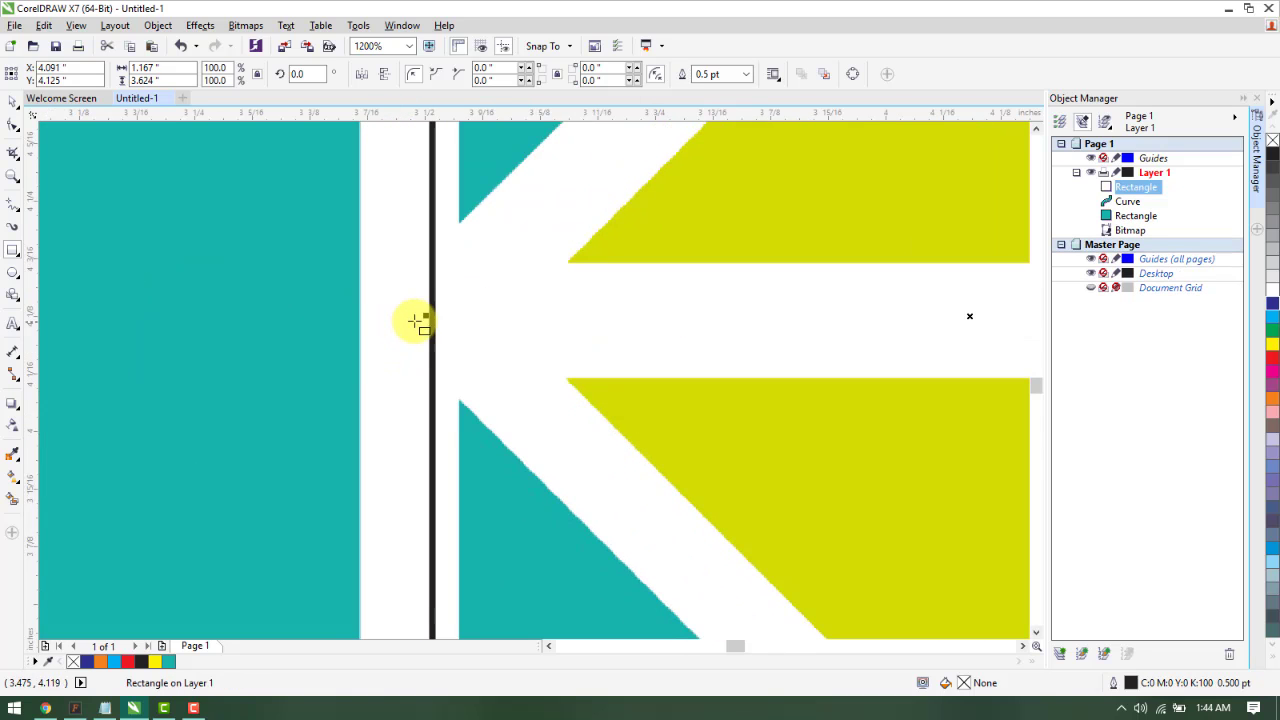
pyautogui.moveTo(427, 314); pyautogui.dragTo(457, 323)
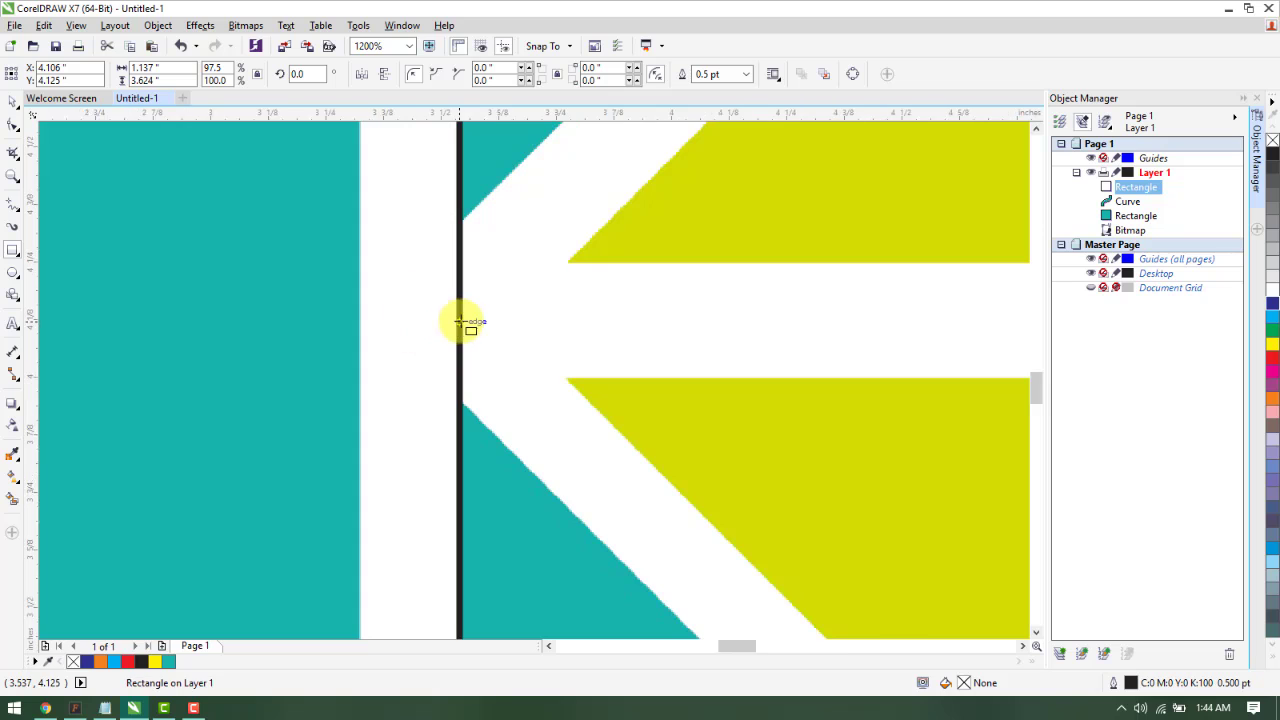
# Round all corners of the new rectangle to about 0.569 inches so its ends match the teal shapes' curves
pyautogui.scroll(-2, 459, 320)
pyautogui.scroll(-2, 490, 295)
pyautogui.scroll(1, 509, 251)
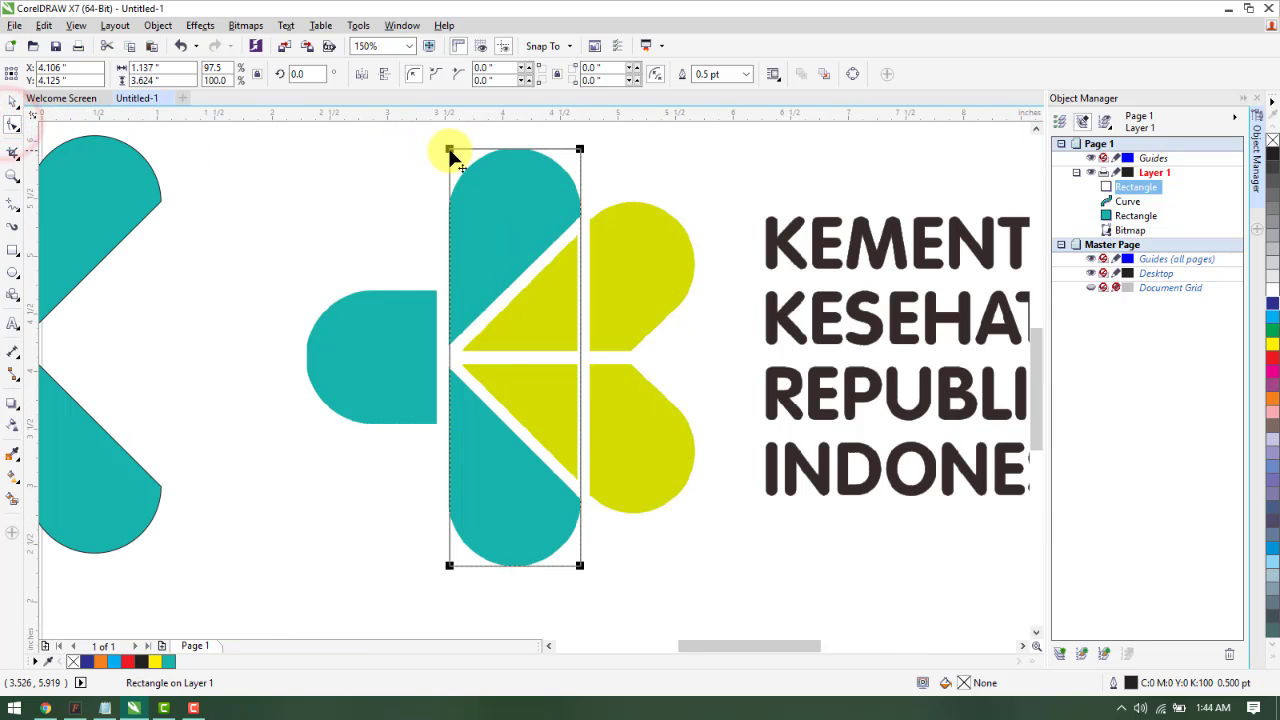
pyautogui.moveTo(450, 151); pyautogui.dragTo(391, 286)
# Try rotating the rounded rectangle freehand and undo the rotation
pyautogui.click(10, 103)
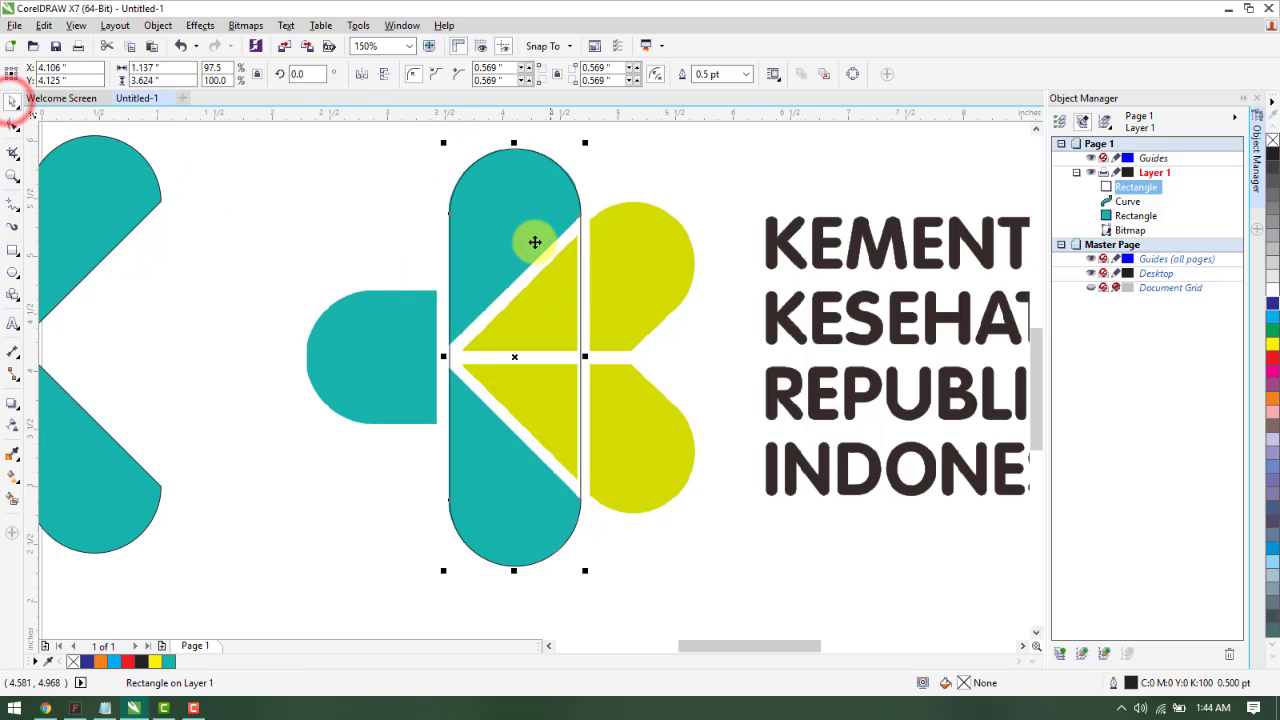
pyautogui.click(531, 237)
pyautogui.moveTo(585, 141); pyautogui.dragTo(714, 257)
pyautogui.hotkey('ctrl', 'z')
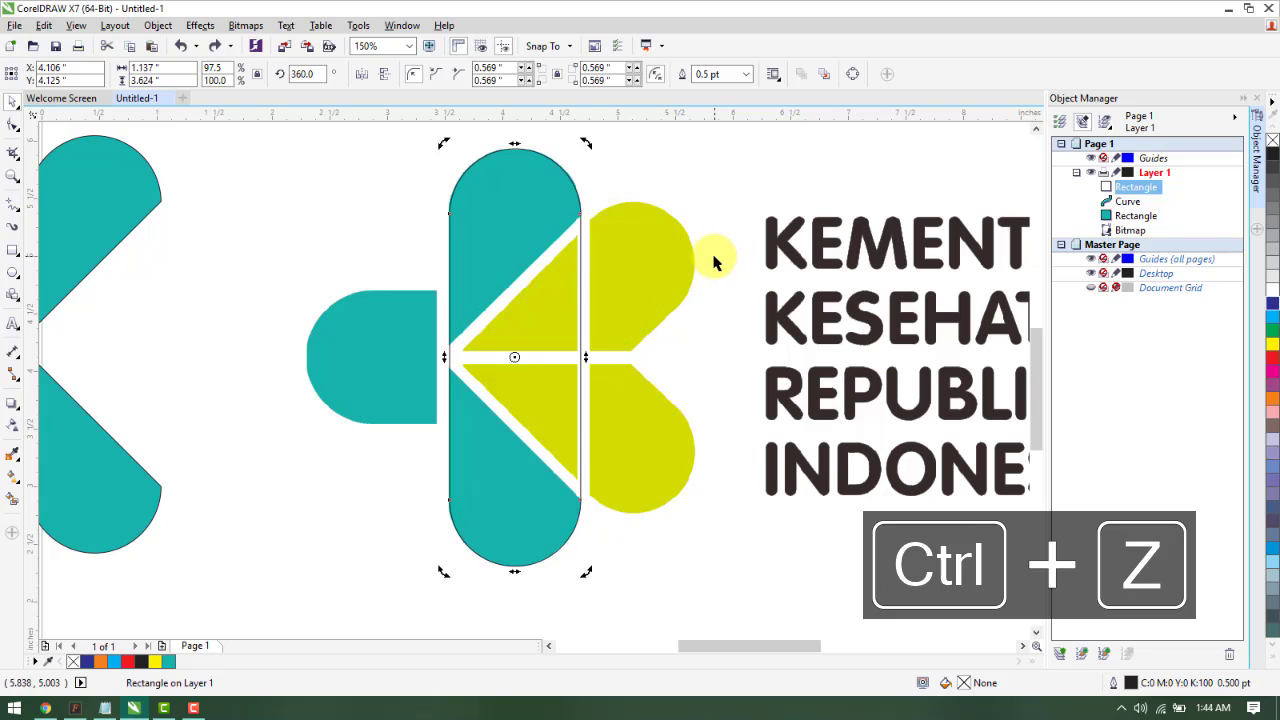
# Rotate the rounded rectangle to 45° and move its lower end over the lower outer lime-green shape
pyautogui.click(318, 73)
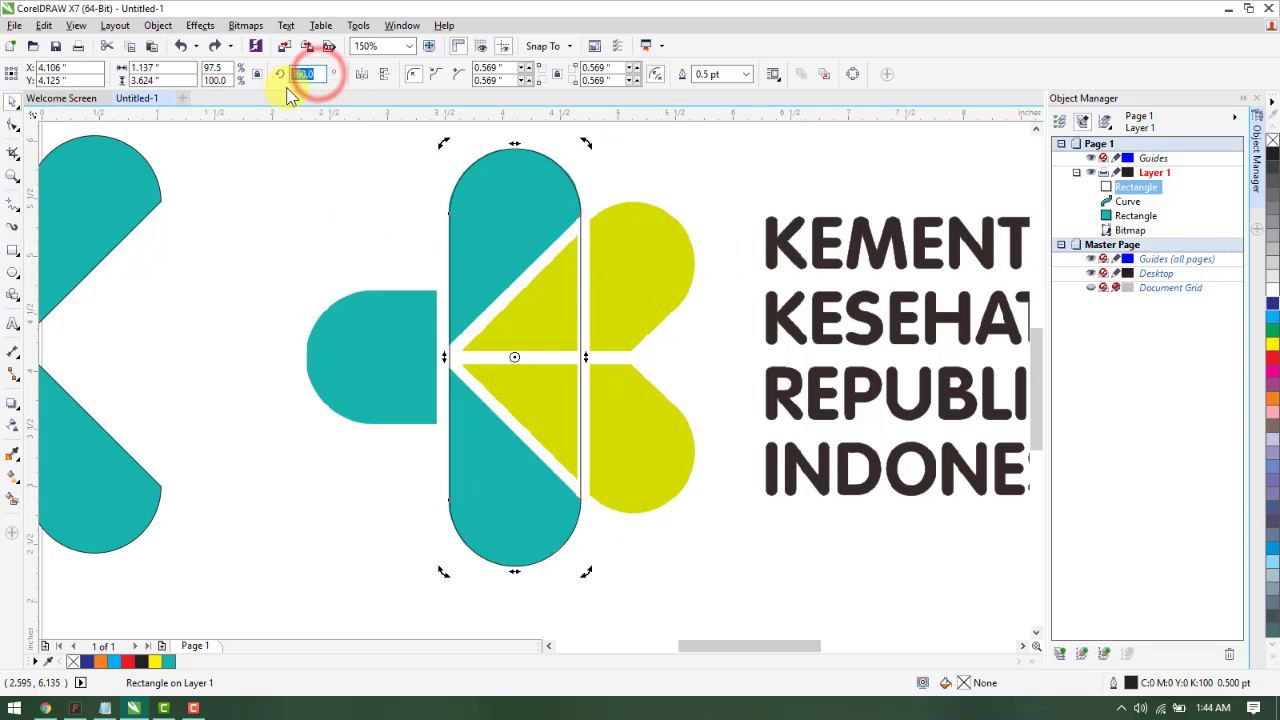
pyautogui.write('45')
pyautogui.press('Return')
pyautogui.click(749, 506)
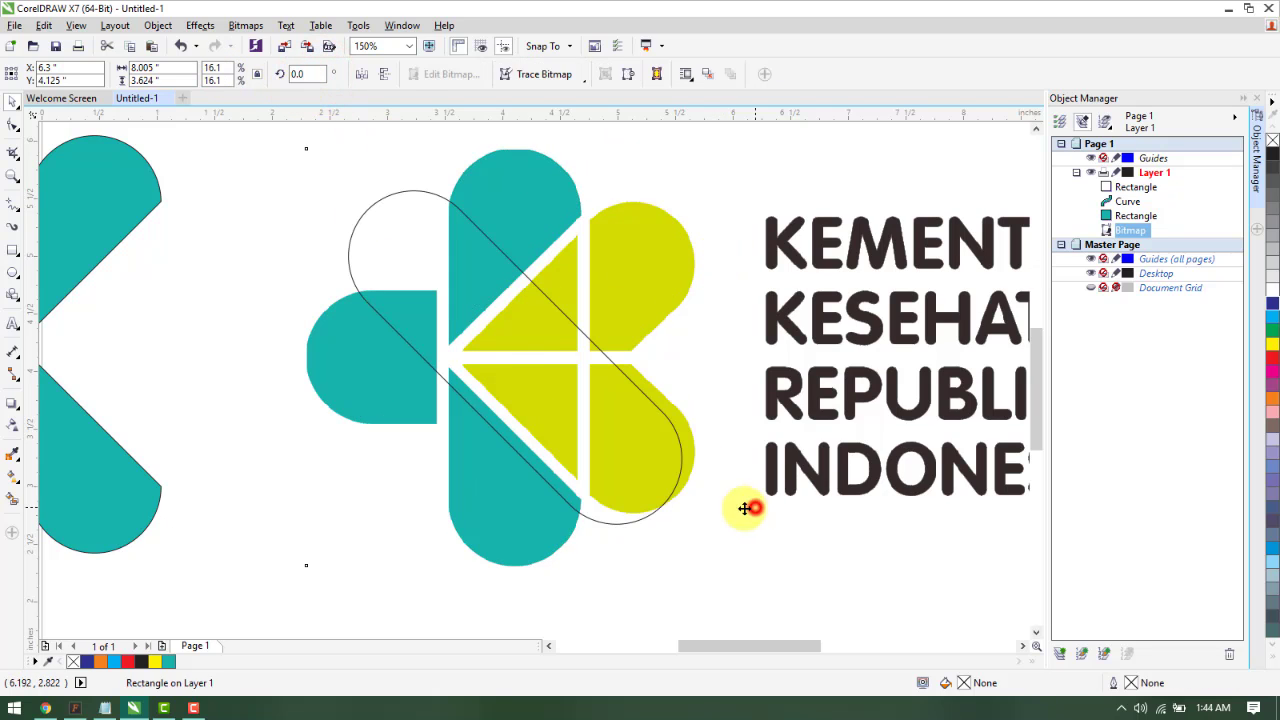
pyautogui.moveTo(624, 523); pyautogui.dragTo(634, 514)
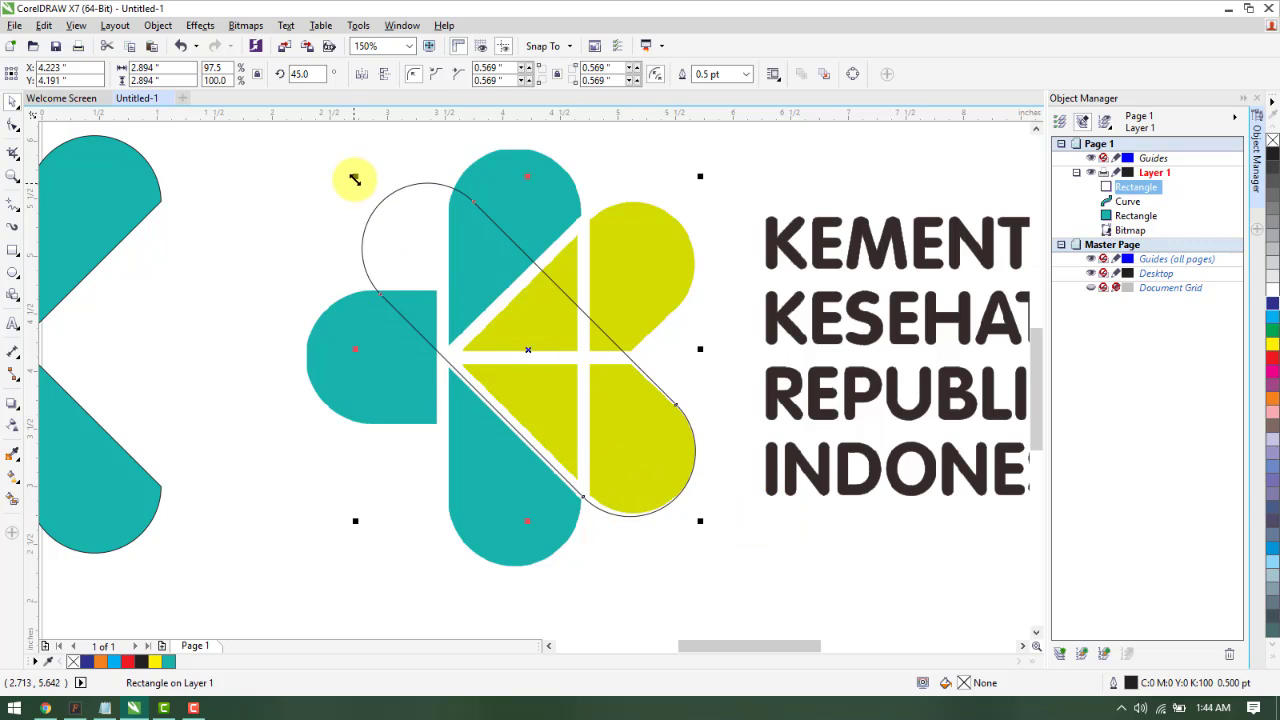
# Scale the tilted rounded rectangle down to about 2.678 × 2.678 inches overall and align it with the lower lime-green edges
pyautogui.moveTo(355, 177); pyautogui.dragTo(403, 215)
pyautogui.moveTo(391, 202)
pyautogui.mouseDown()
pyautogui.moveTo(371, 180)
pyautogui.moveTo(378, 193)
pyautogui.mouseUp()
pyautogui.scroll(1, 554, 411)
pyautogui.moveTo(651, 491); pyautogui.dragTo(654, 471)
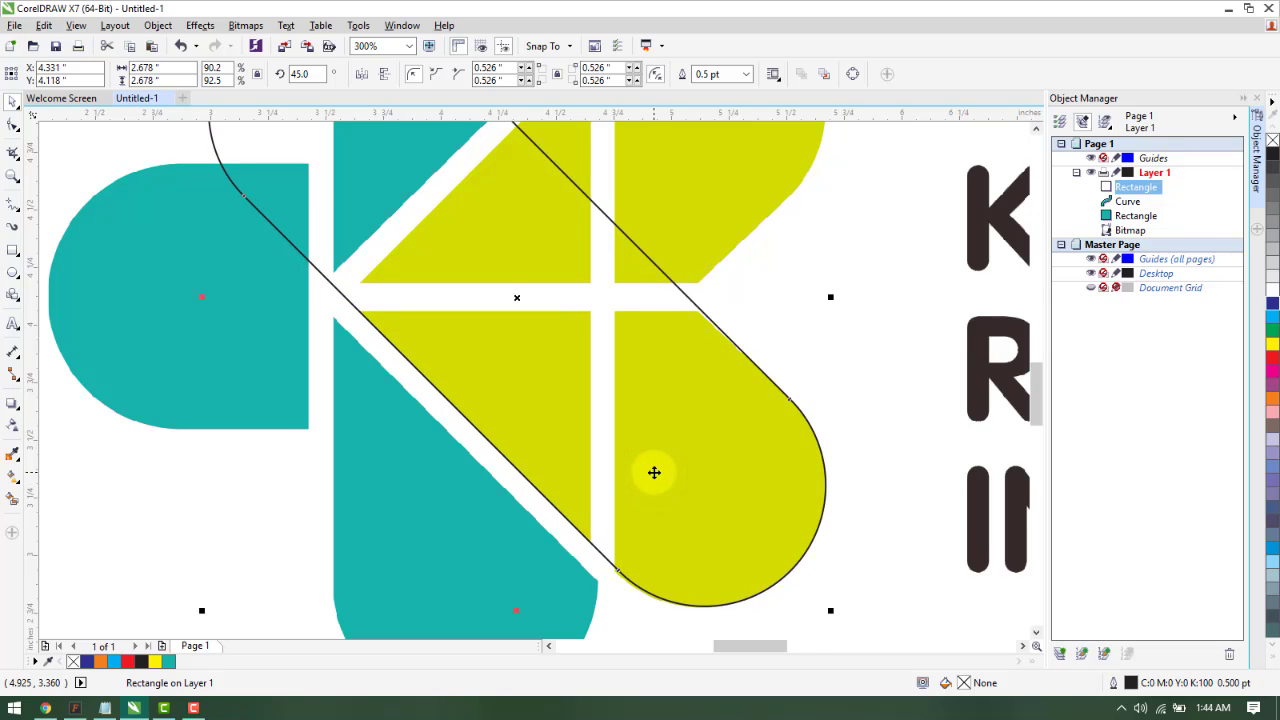
pyautogui.scroll(-2, 617, 363)
pyautogui.scroll(2, 531, 300)
pyautogui.scroll(-2, 531, 214)
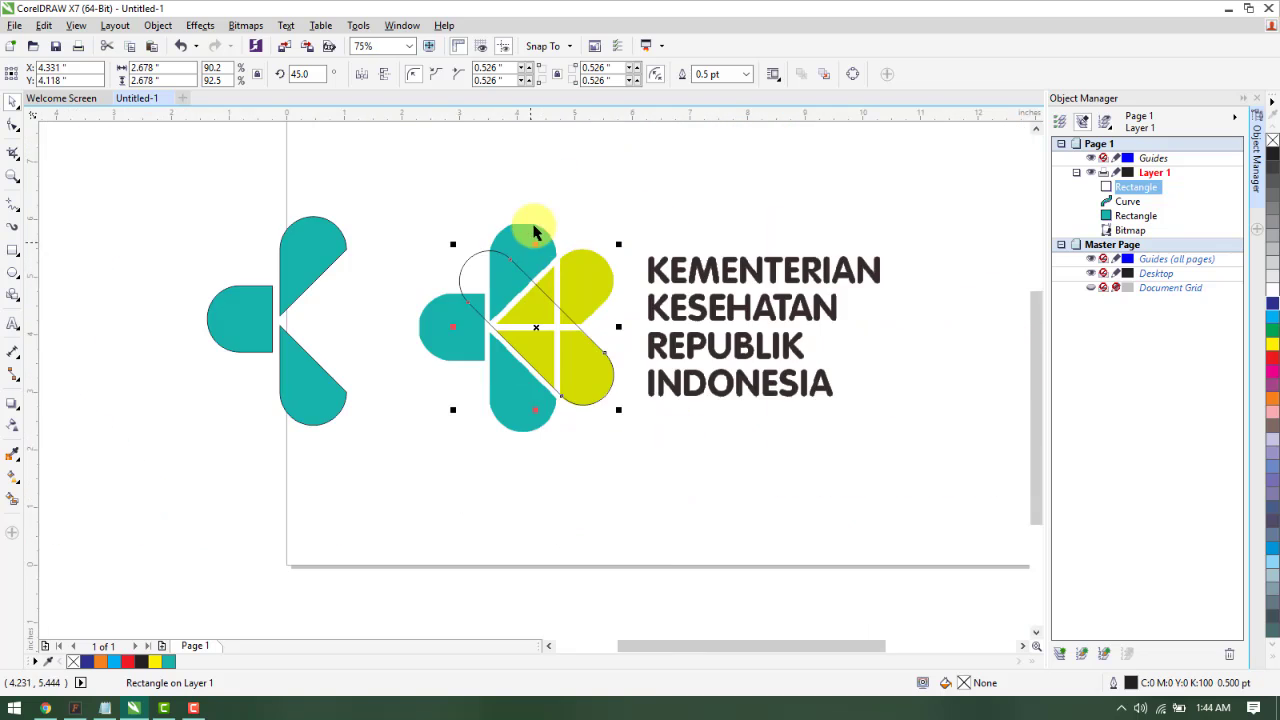
# Refine the tilted rectangle's fit to about 2.655 × 2.655 inches overall, centred near X 4.333, Y 4.109 inches
pyautogui.scroll(1, 614, 254)
pyautogui.scroll(1, 700, 325)
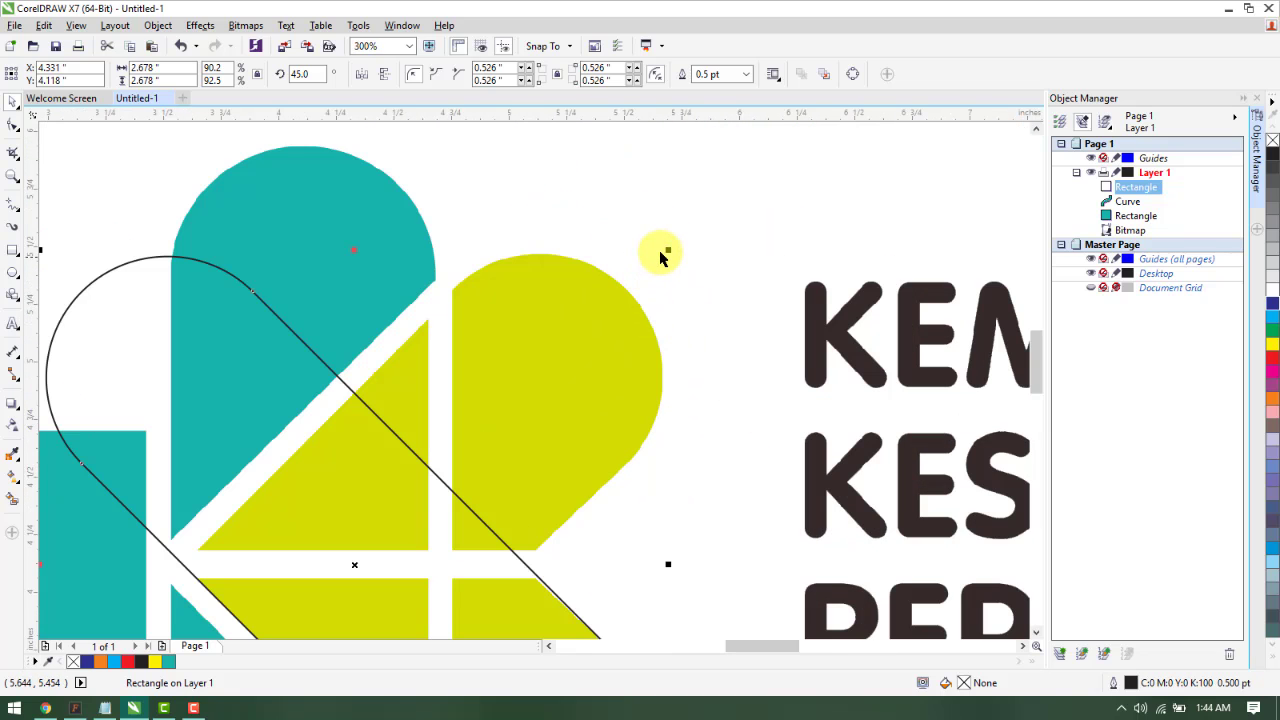
pyautogui.moveTo(669, 249); pyautogui.dragTo(675, 254)
pyautogui.scroll(-2, 666, 343)
pyautogui.scroll(3, 651, 417)
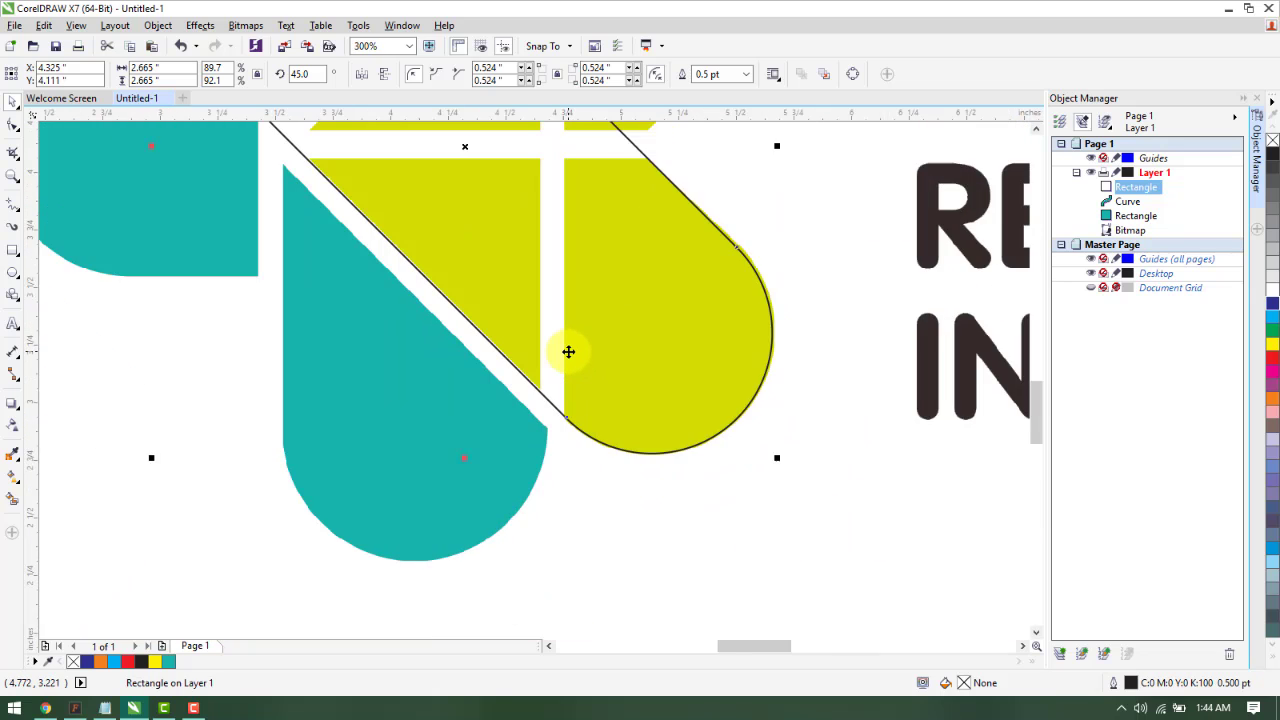
pyautogui.scroll(-2, 563, 349)
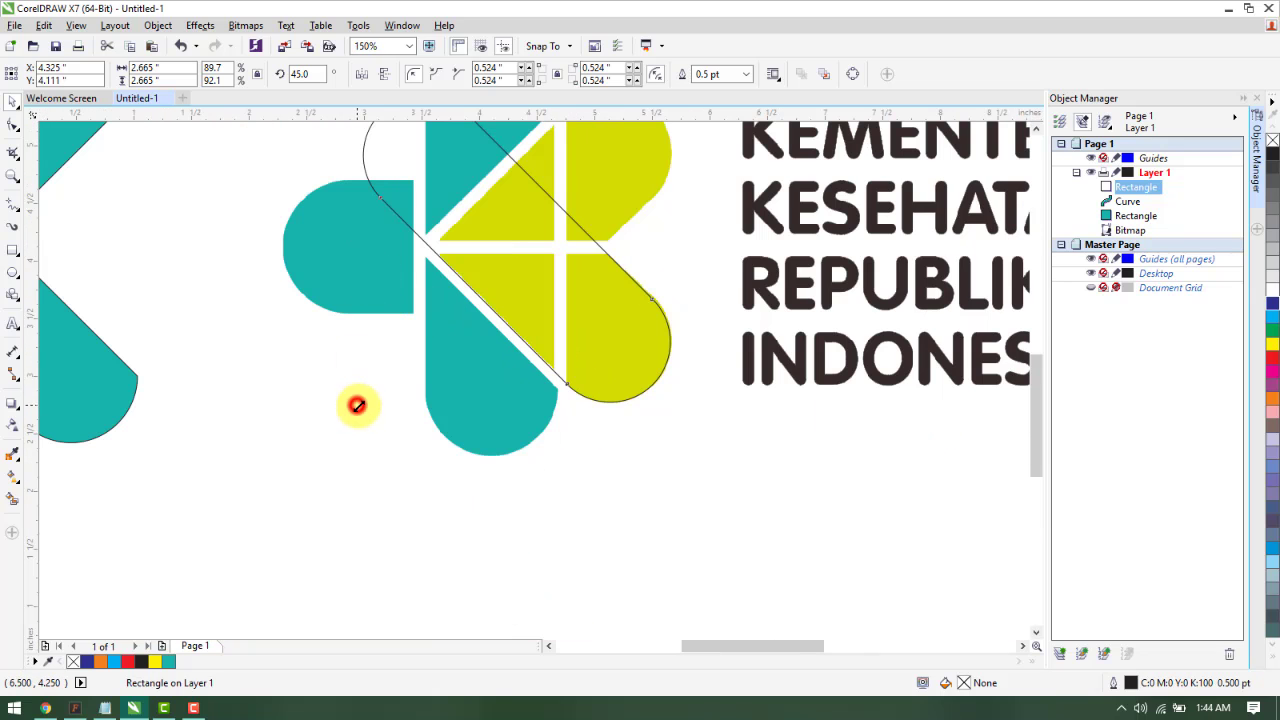
pyautogui.moveTo(357, 404); pyautogui.dragTo(358, 414)
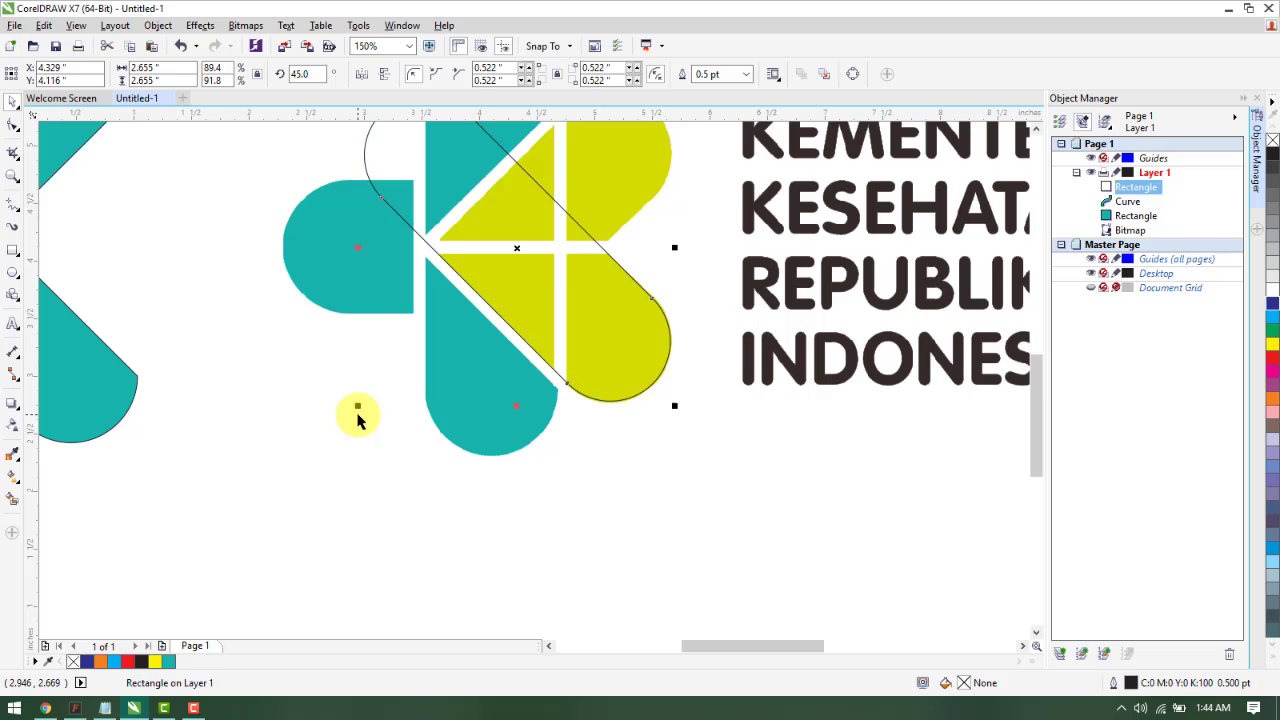
pyautogui.scroll(1, 535, 372)
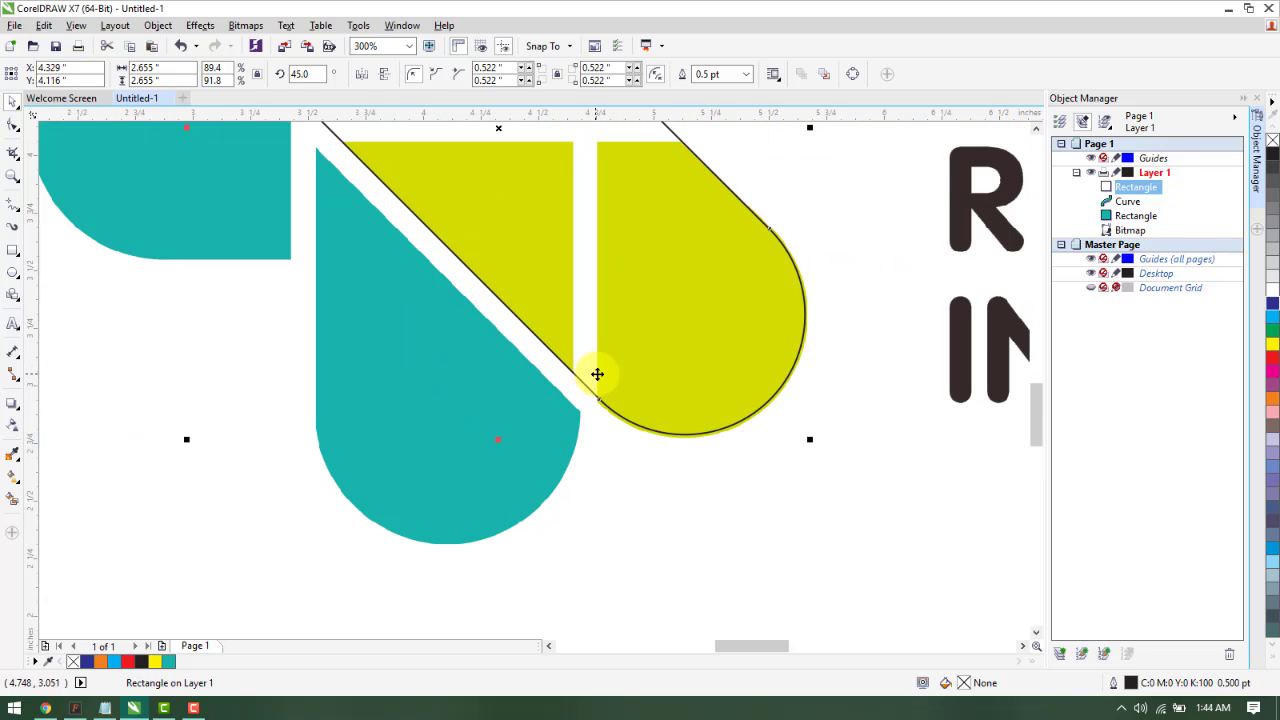
pyautogui.moveTo(687, 346); pyautogui.dragTo(690, 345)
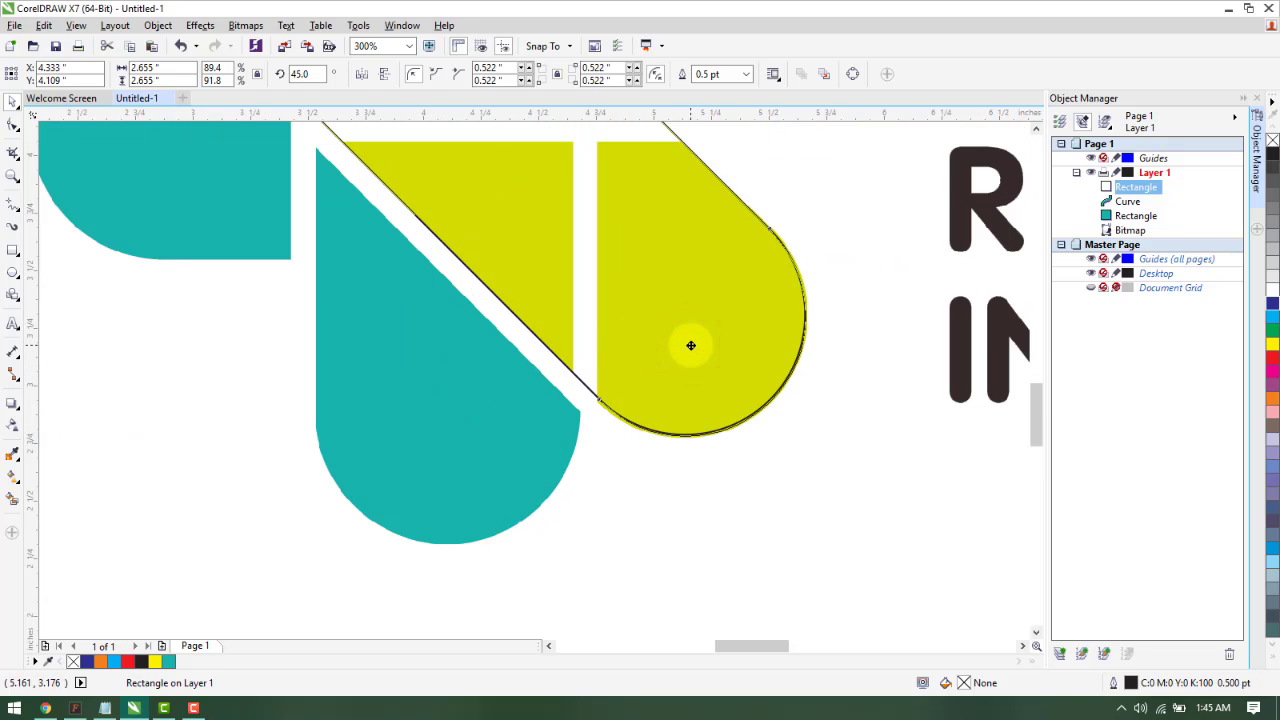
pyautogui.click(848, 485)
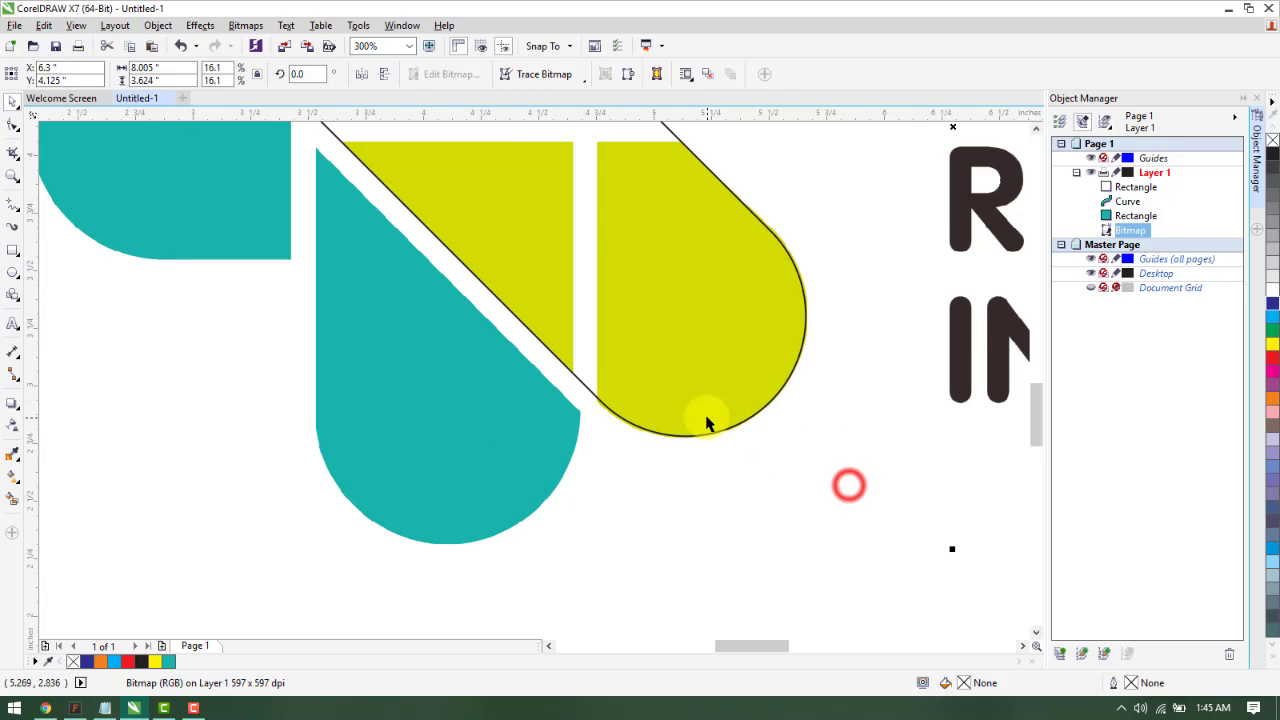
# Duplicate the tilted rounded rectangle and move the copy beside the logo, centred near X 2.201, Y 3.477 inches
pyautogui.scroll(-2, 706, 423)
pyautogui.scroll(1, 675, 338)
pyautogui.click(703, 363)
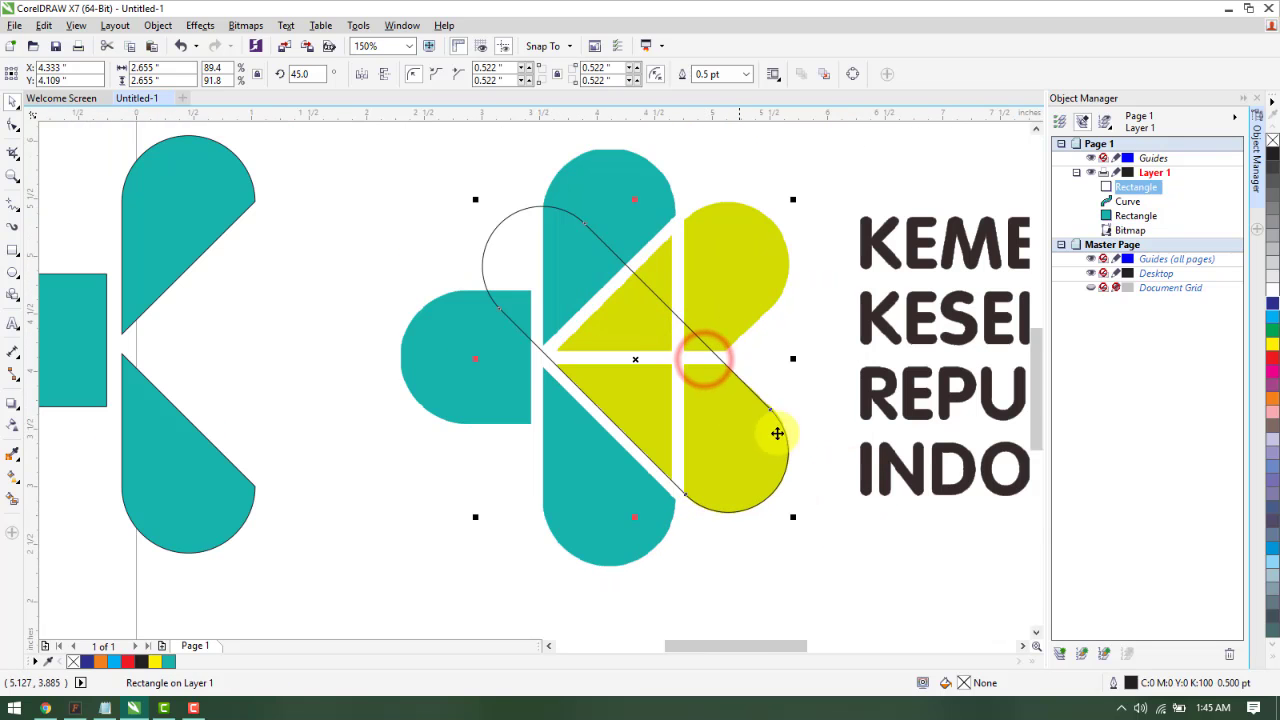
pyautogui.click(826, 544)
pyautogui.click(723, 377)
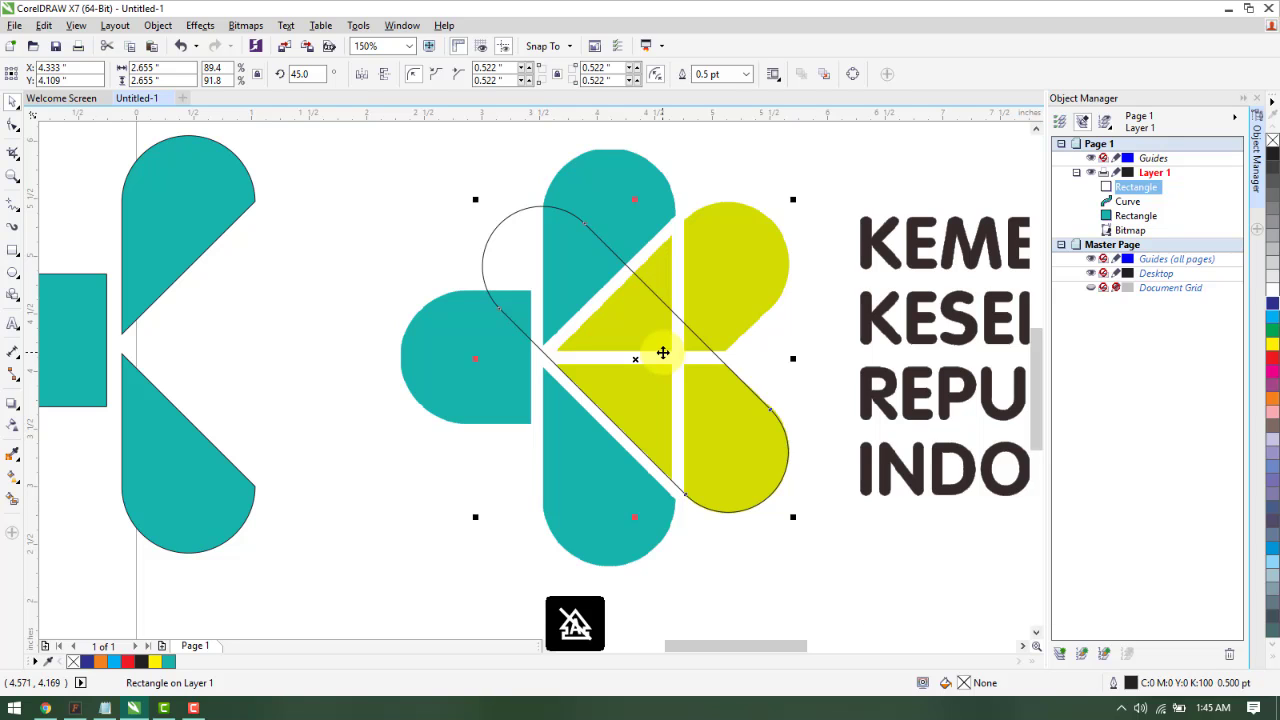
pyautogui.hotkey('ctrl', 'v')
pyautogui.moveTo(651, 362); pyautogui.dragTo(429, 431)
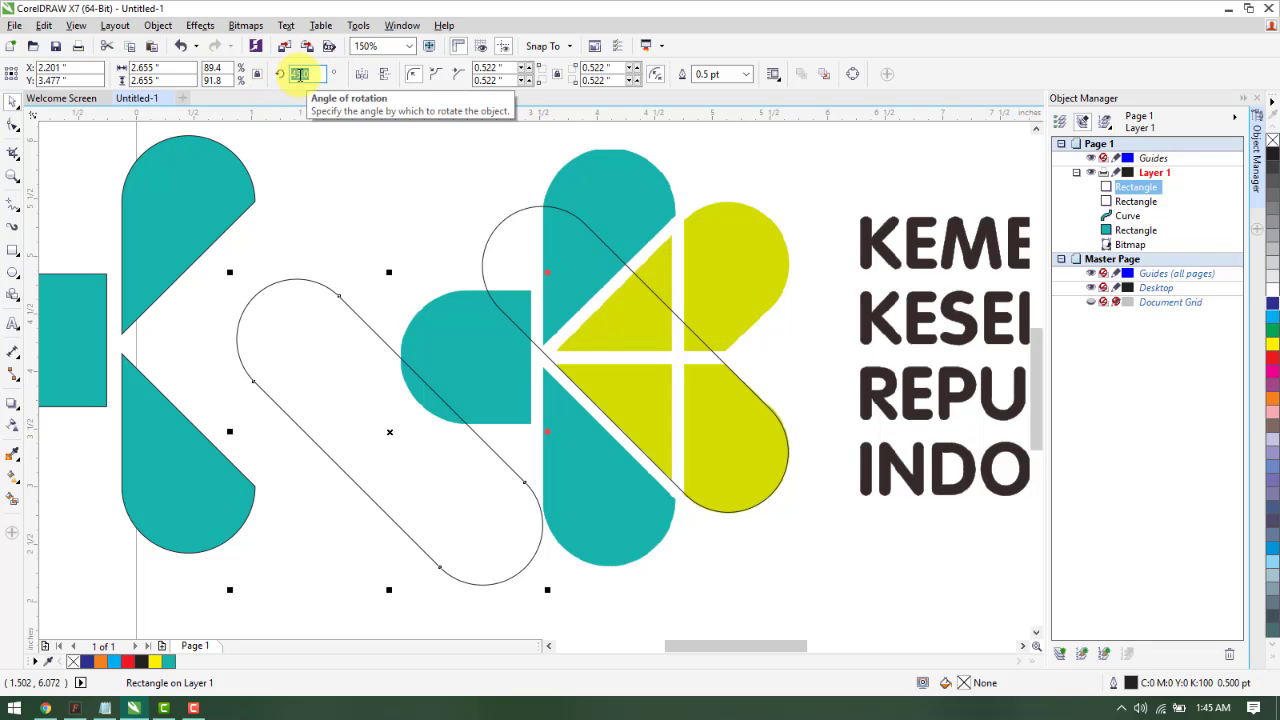
# Reset the copy's rotation to 0° and set it to -45° so it tilts the opposite way
pyautogui.write('0')
pyautogui.press('Return')
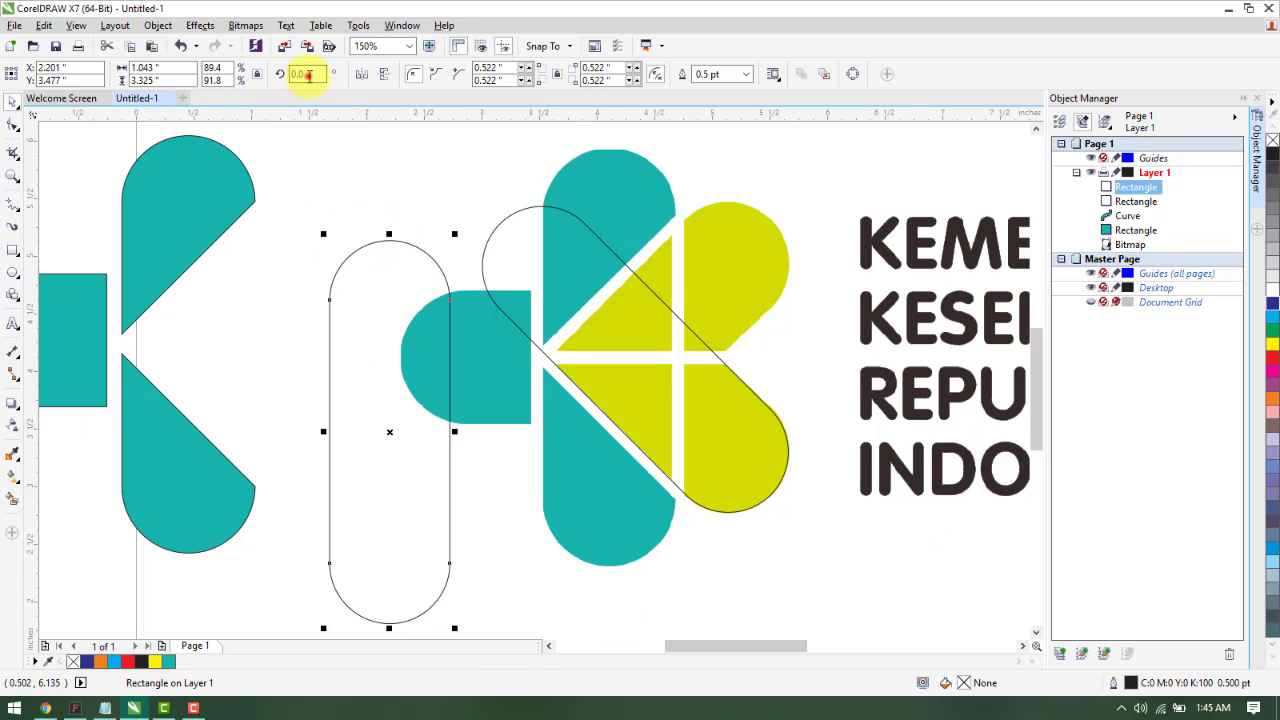
pyautogui.write('-45')
pyautogui.press('Return')
pyautogui.click(531, 549)
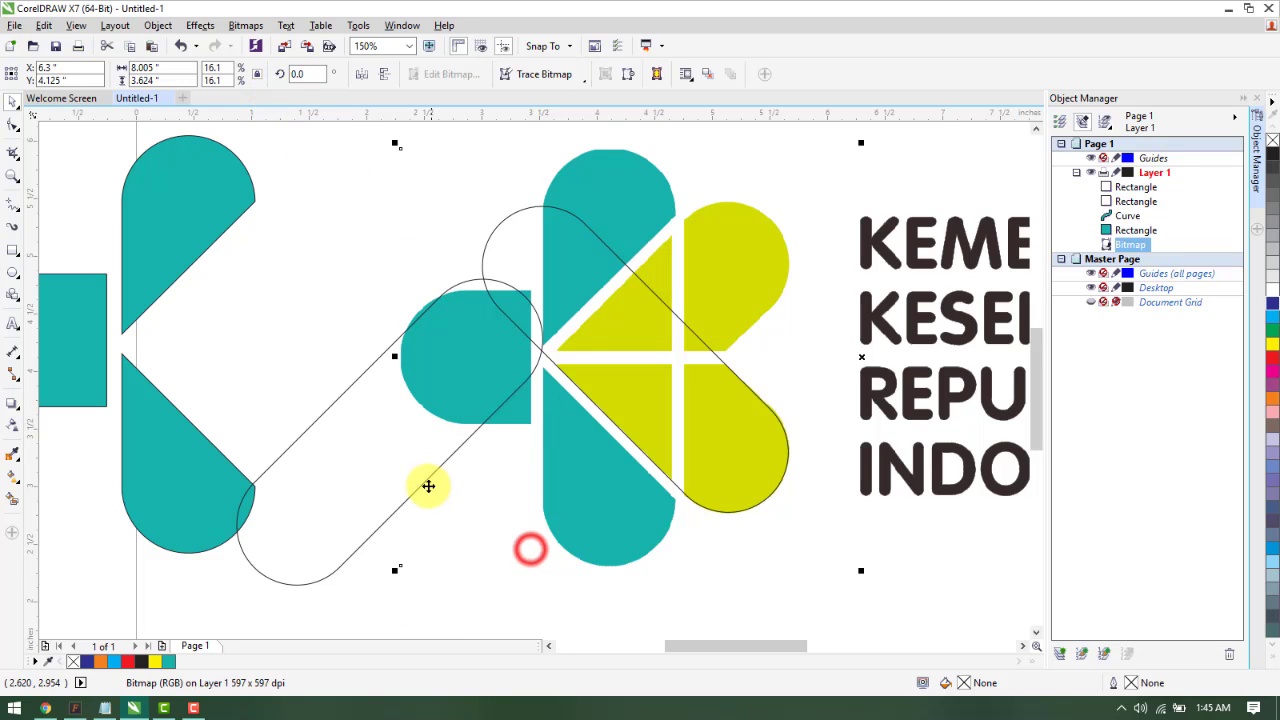
# Move the oppositely tilted copy onto the upper lime-green shape, centring it near X 4.333, Y 4.137 inches
pyautogui.click(428, 486)
pyautogui.moveTo(349, 486); pyautogui.dragTo(716, 352)
pyautogui.scroll(2, 729, 240)
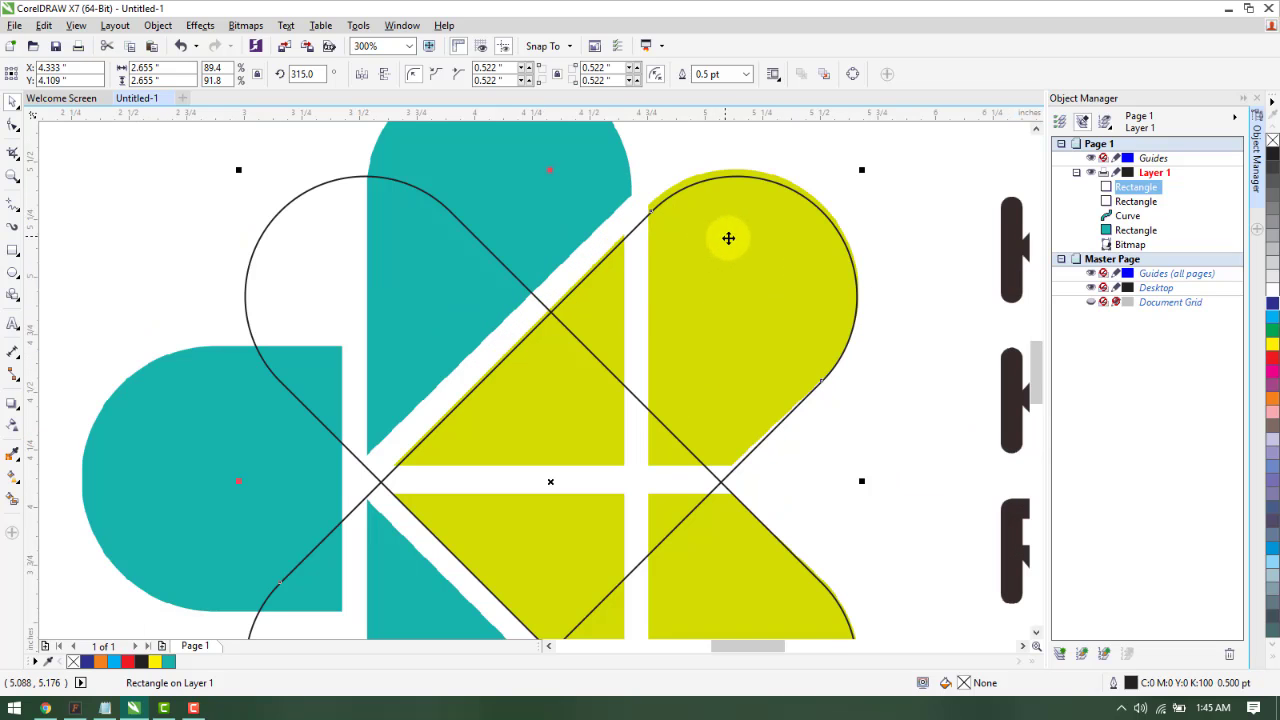
pyautogui.moveTo(735, 232); pyautogui.dragTo(746, 240)
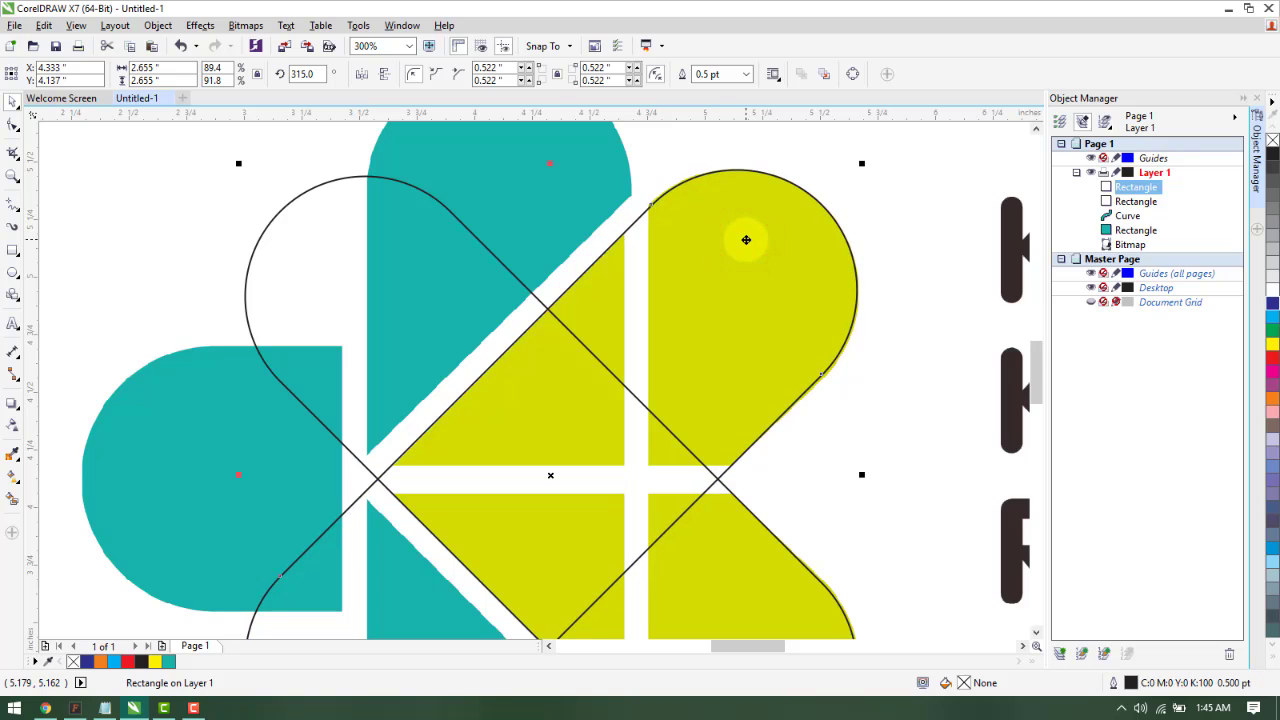
pyautogui.scroll(-2, 746, 240)
pyautogui.scroll(1, 751, 263)
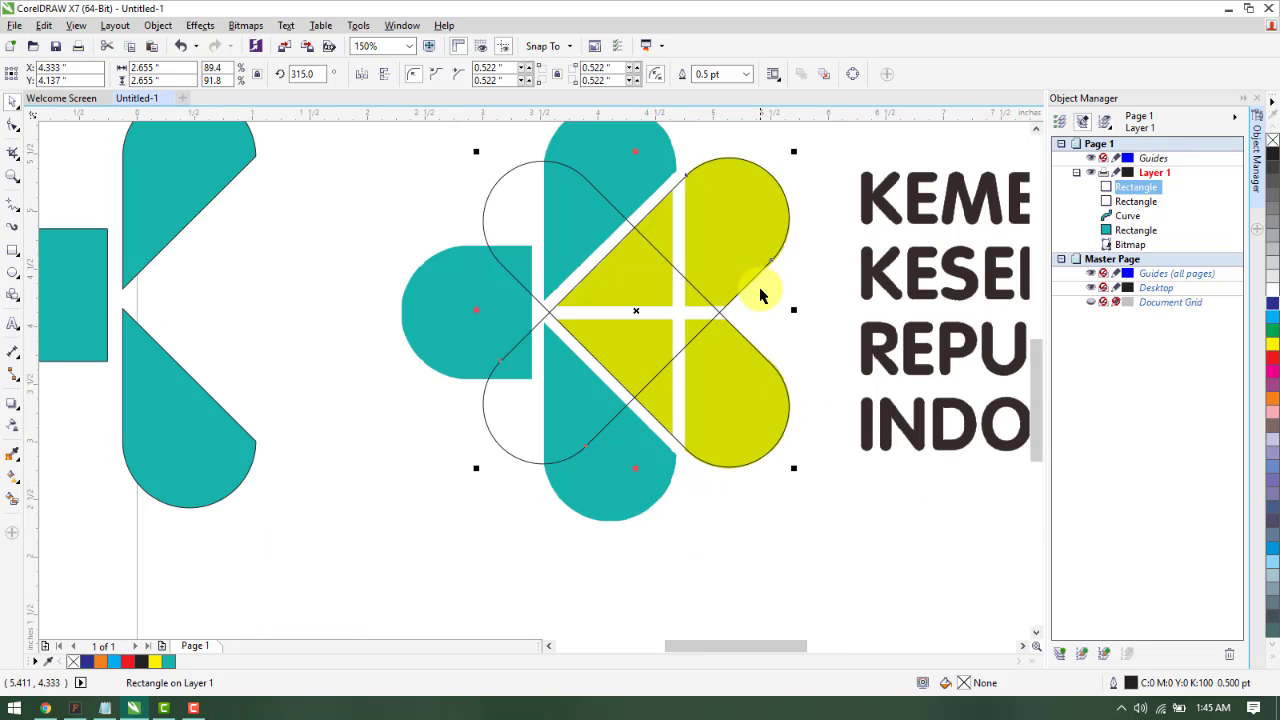
# Inspect the two crossed rounded rectangles over the lime-green shapes and the ends that overhang the teal parts
pyautogui.click(830, 491)
pyautogui.scroll(-2, 742, 465)
pyautogui.click(786, 565)
pyautogui.scroll(2, 712, 421)
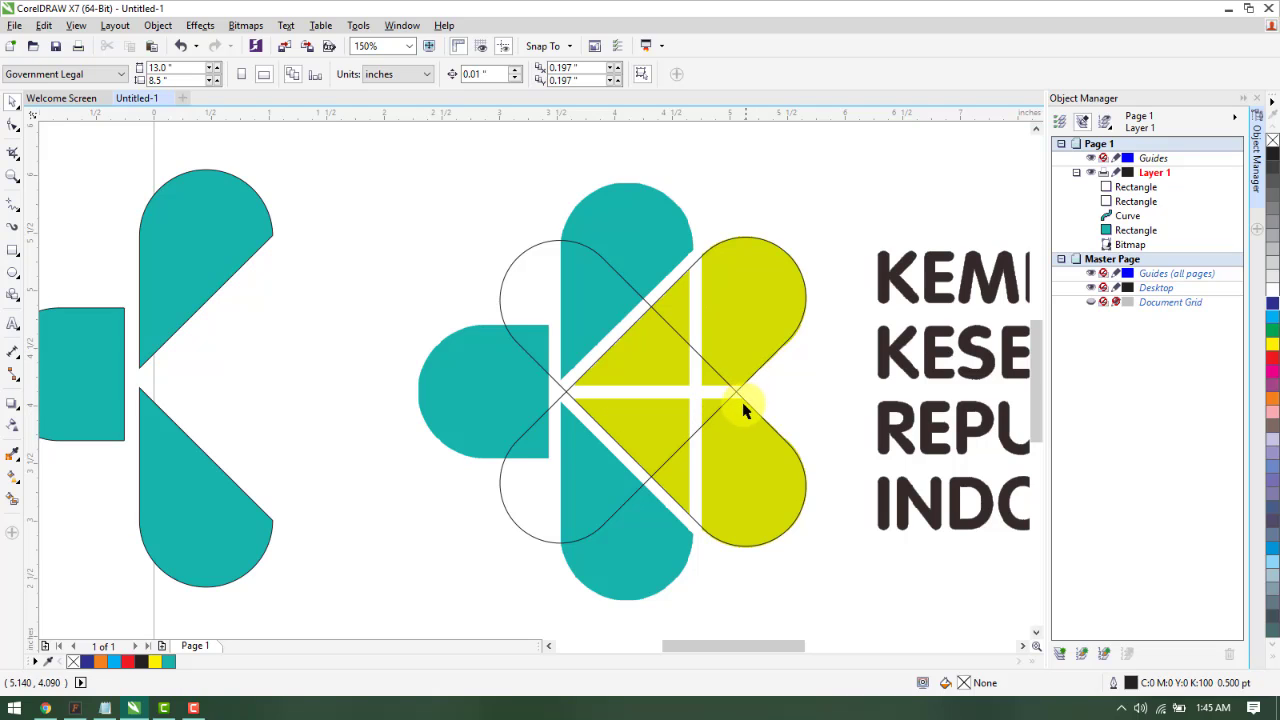
pyautogui.click(735, 422)
pyautogui.click(771, 594)
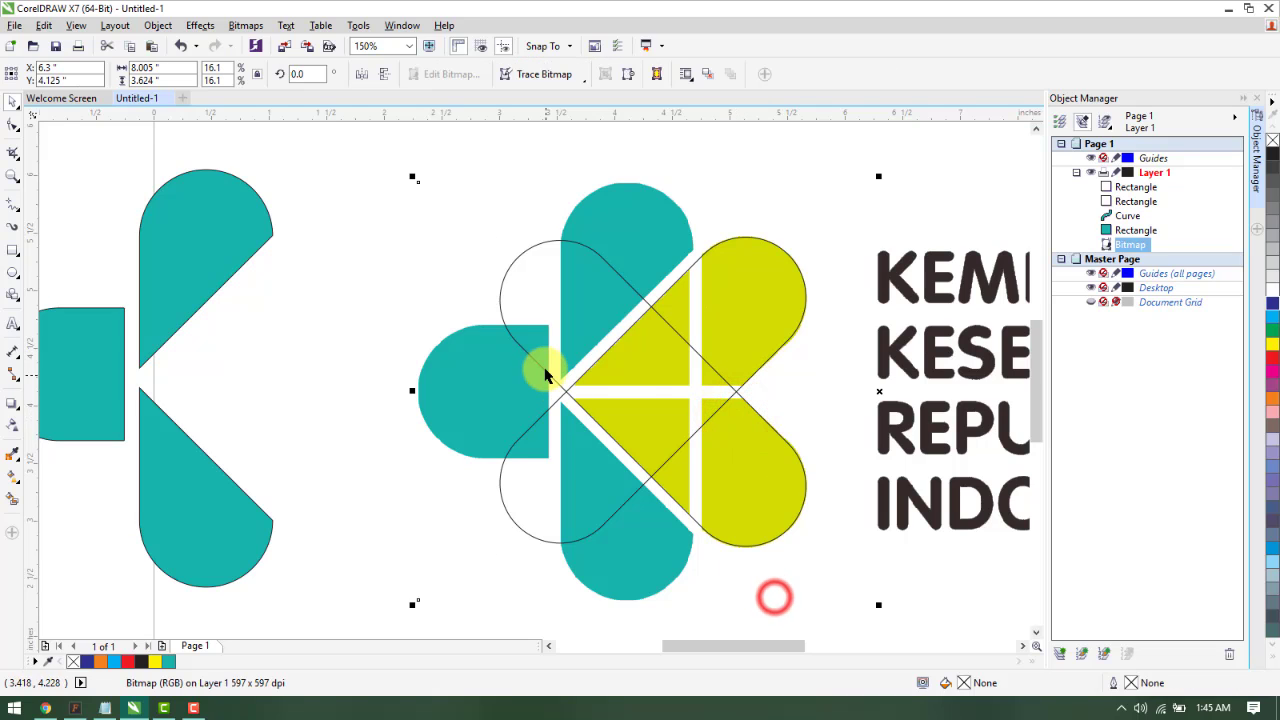
pyautogui.click(545, 372)
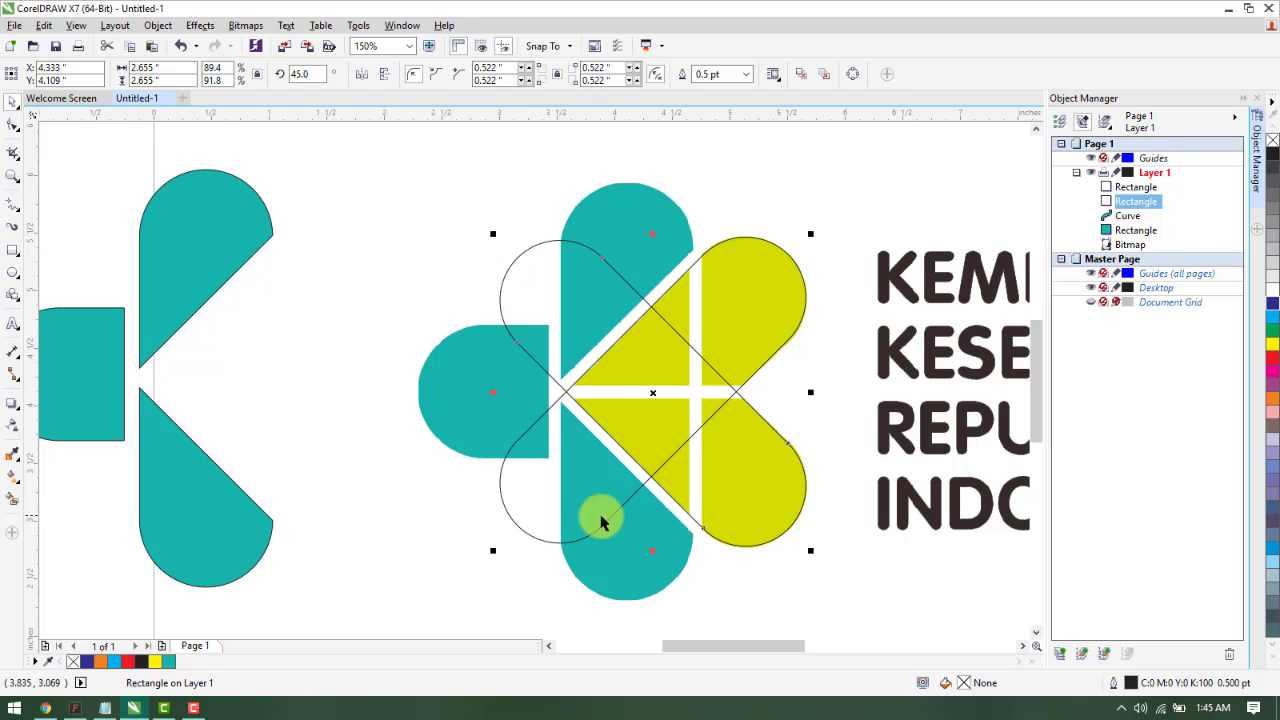
pyautogui.click(242, 328)
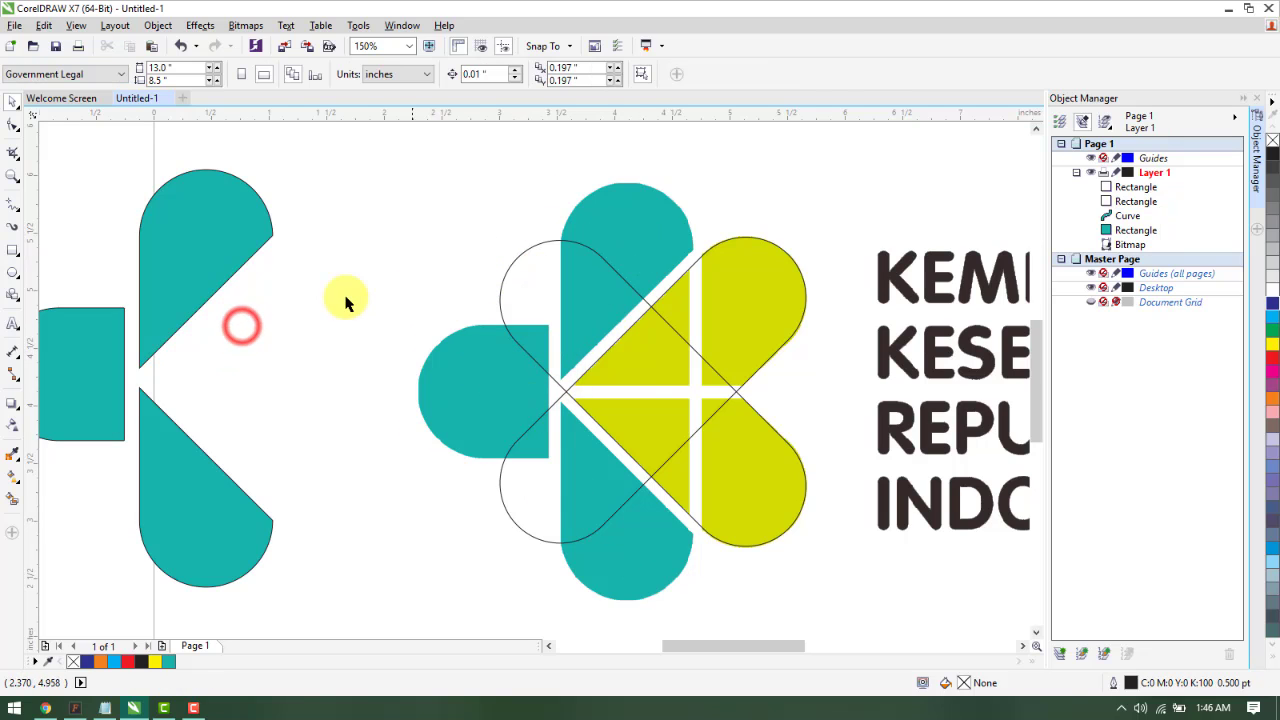
# Draw a rectangle about 1.306 × 2.028 inches between the teal copies and the logo, and rotate it 45°
pyautogui.click(12, 253)
pyautogui.moveTo(330, 174); pyautogui.dragTo(480, 409)
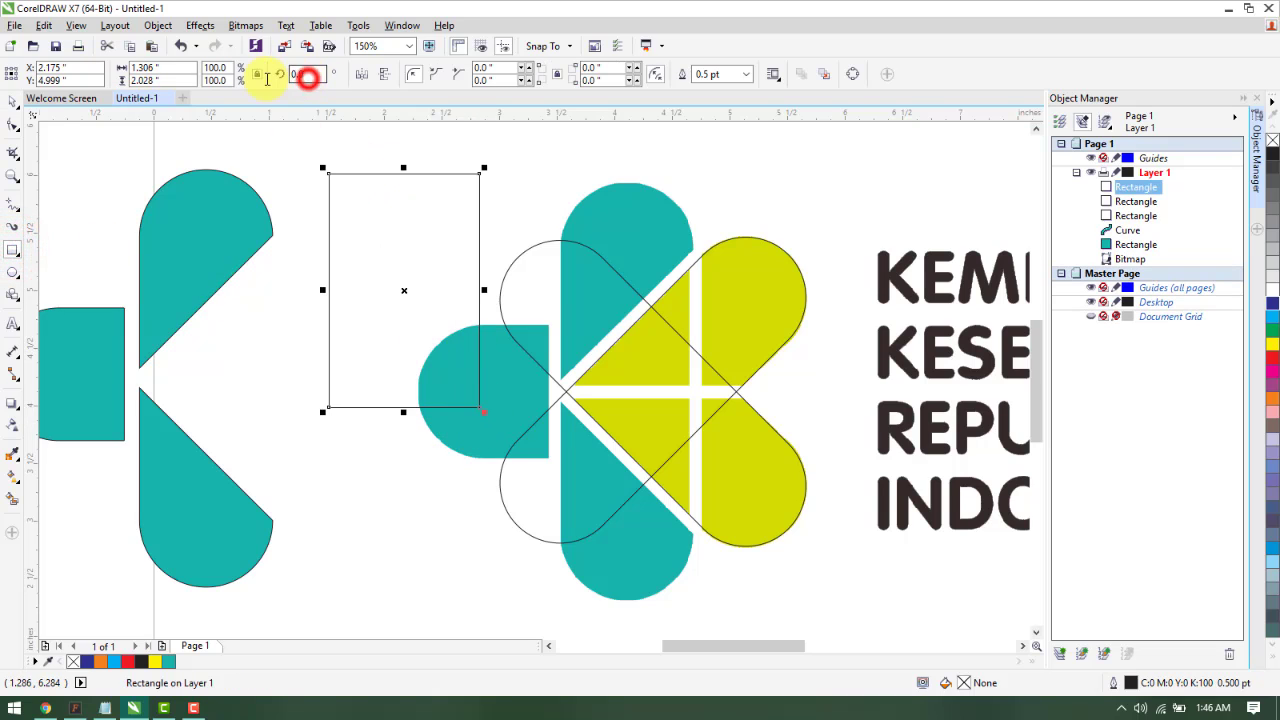
pyautogui.write('45')
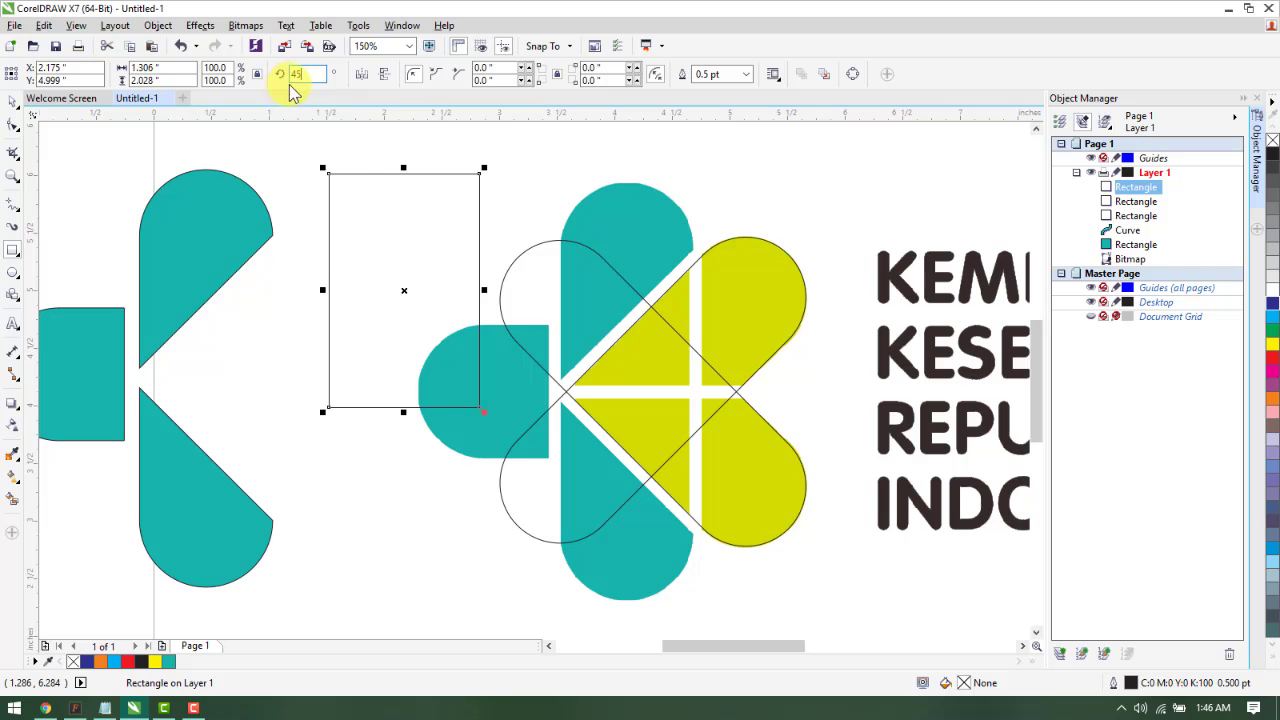
pyautogui.press('Return')
pyautogui.click(13, 102)
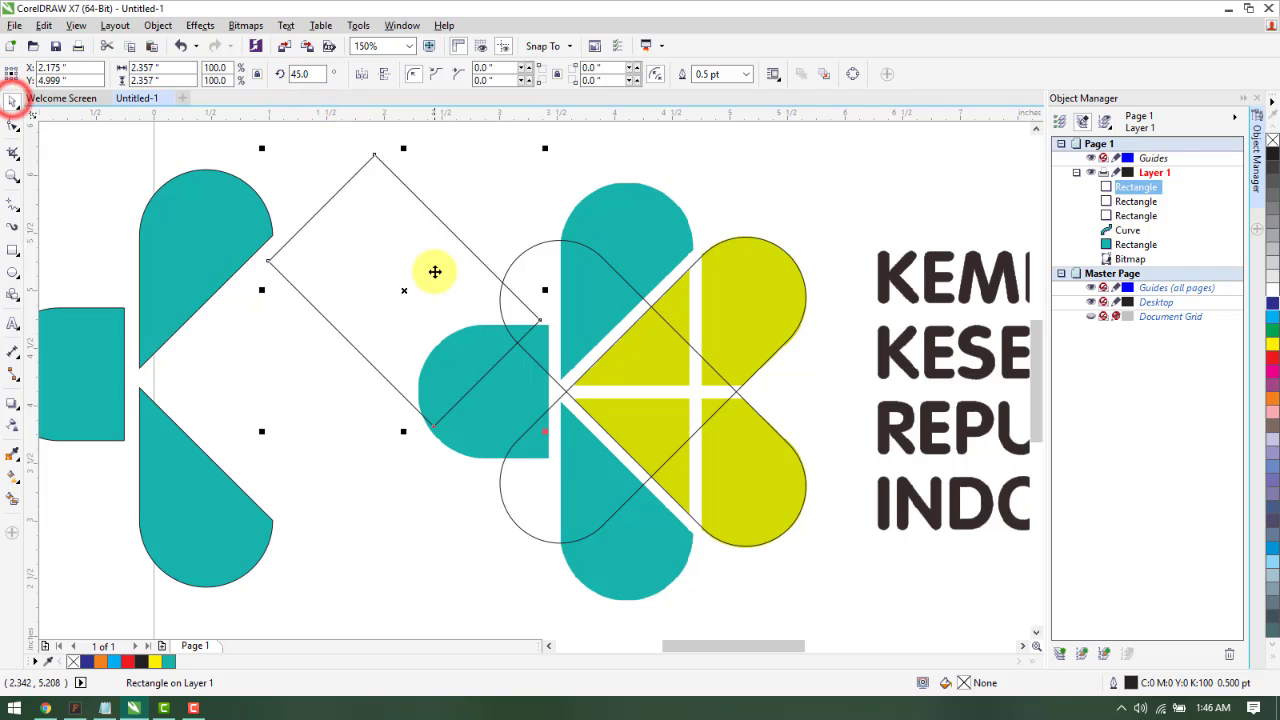
# Place the 45° rectangle over the crossing shape's lower overhanging end, along the lime-green edge, and cut that end off with Simplify
pyautogui.moveTo(431, 271); pyautogui.dragTo(316, 339)
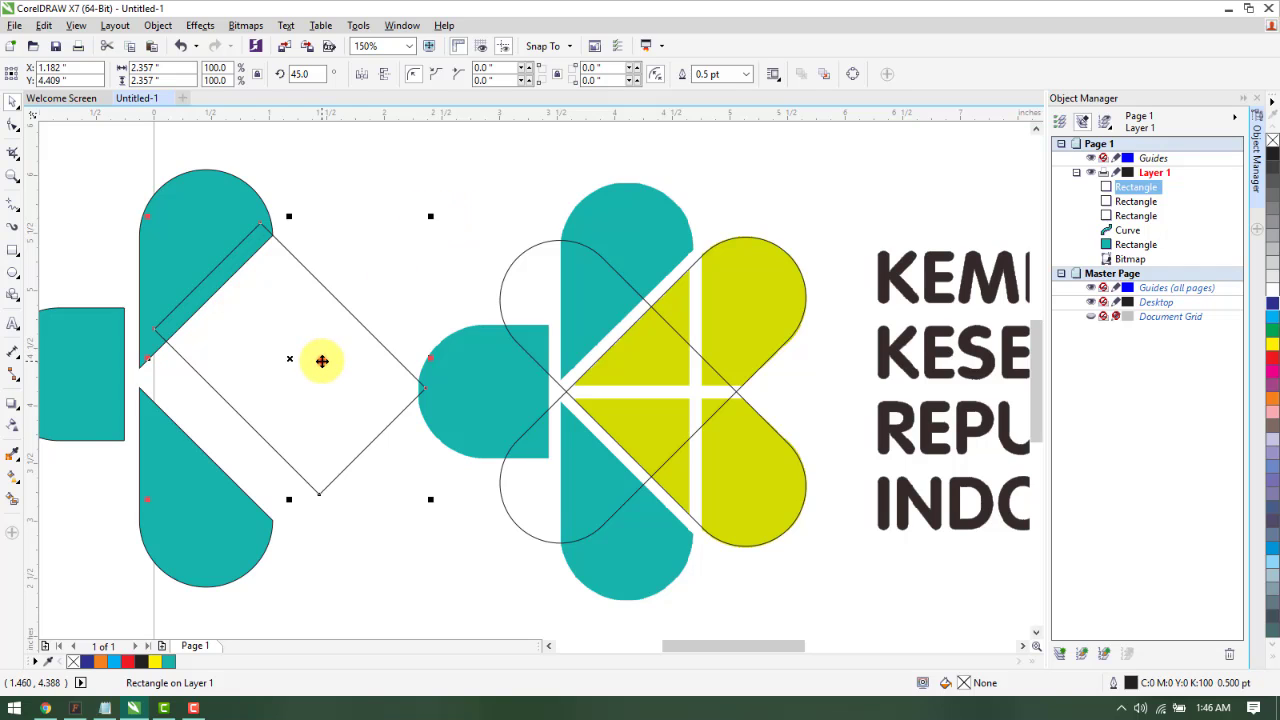
pyautogui.moveTo(312, 364); pyautogui.dragTo(595, 497)
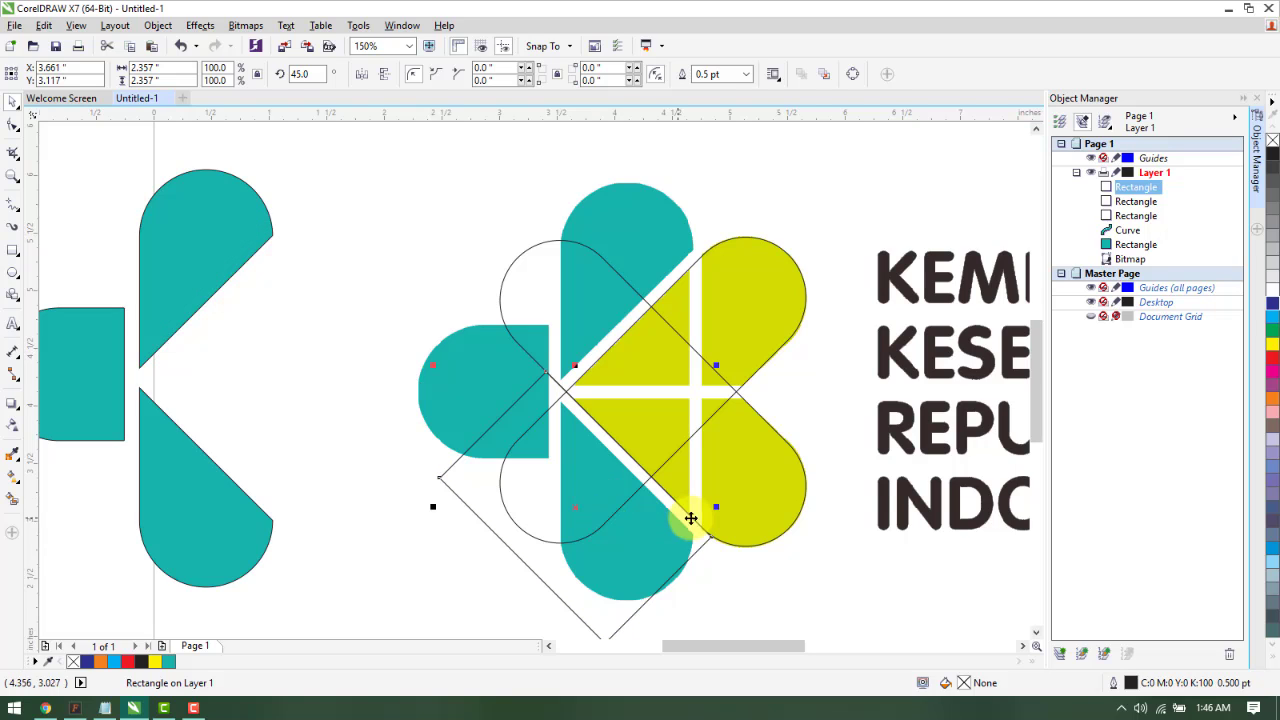
pyautogui.keyDown('shift'); pyautogui.click(775, 327); pyautogui.keyUp('shift')
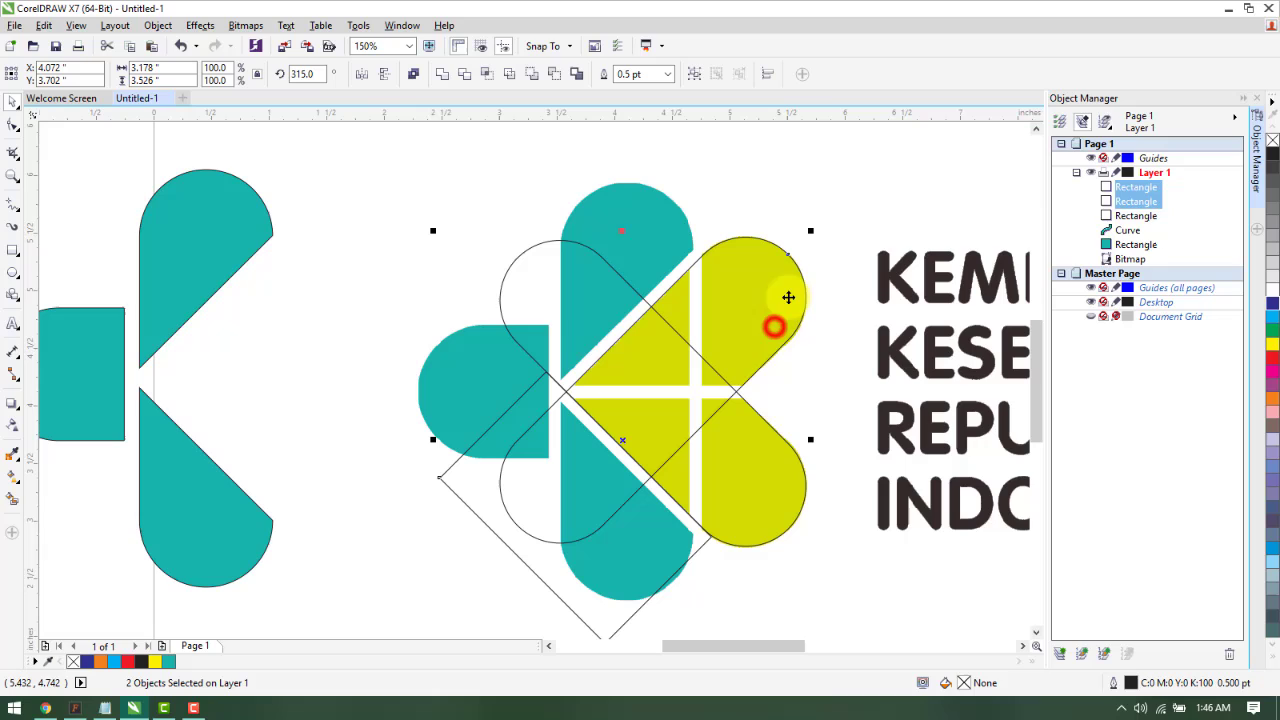
pyautogui.click(505, 76)
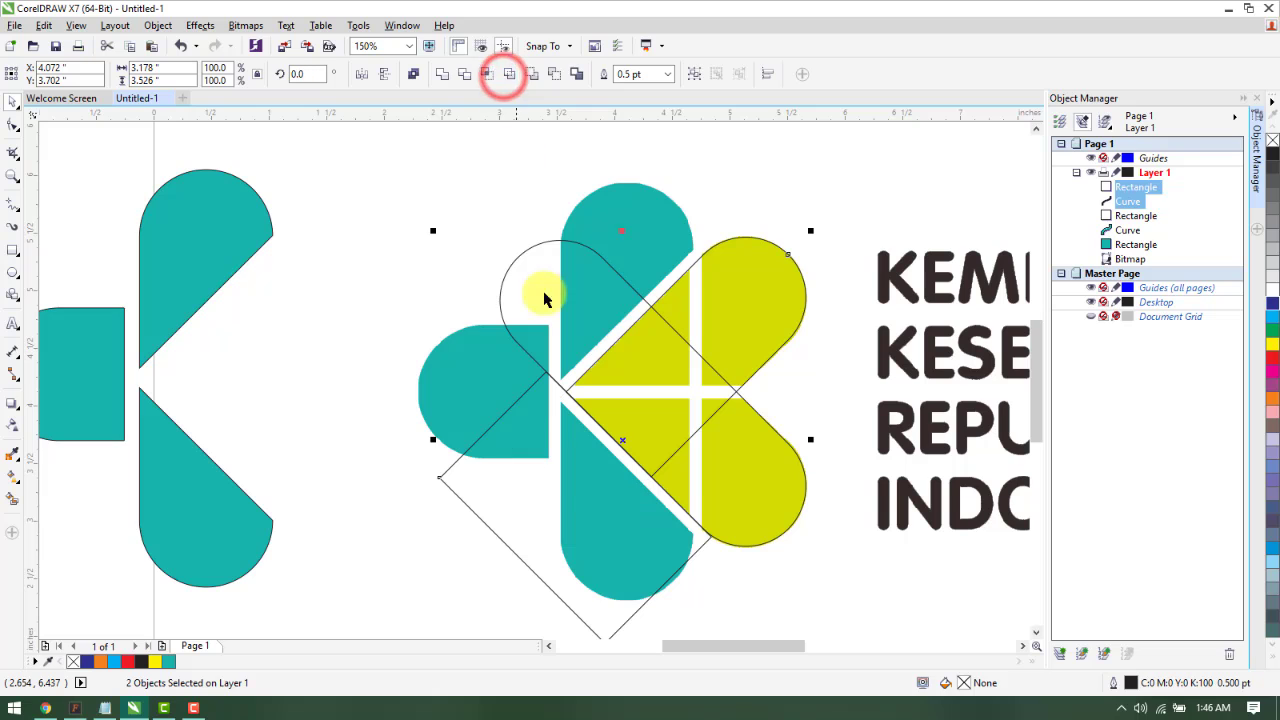
pyautogui.click(787, 608)
# Move the 45° rectangle over the other shape's upper overhanging end, cut it off with Simplify, and move the rectangle clear of the logo
pyautogui.moveTo(565, 596); pyautogui.dragTo(515, 343)
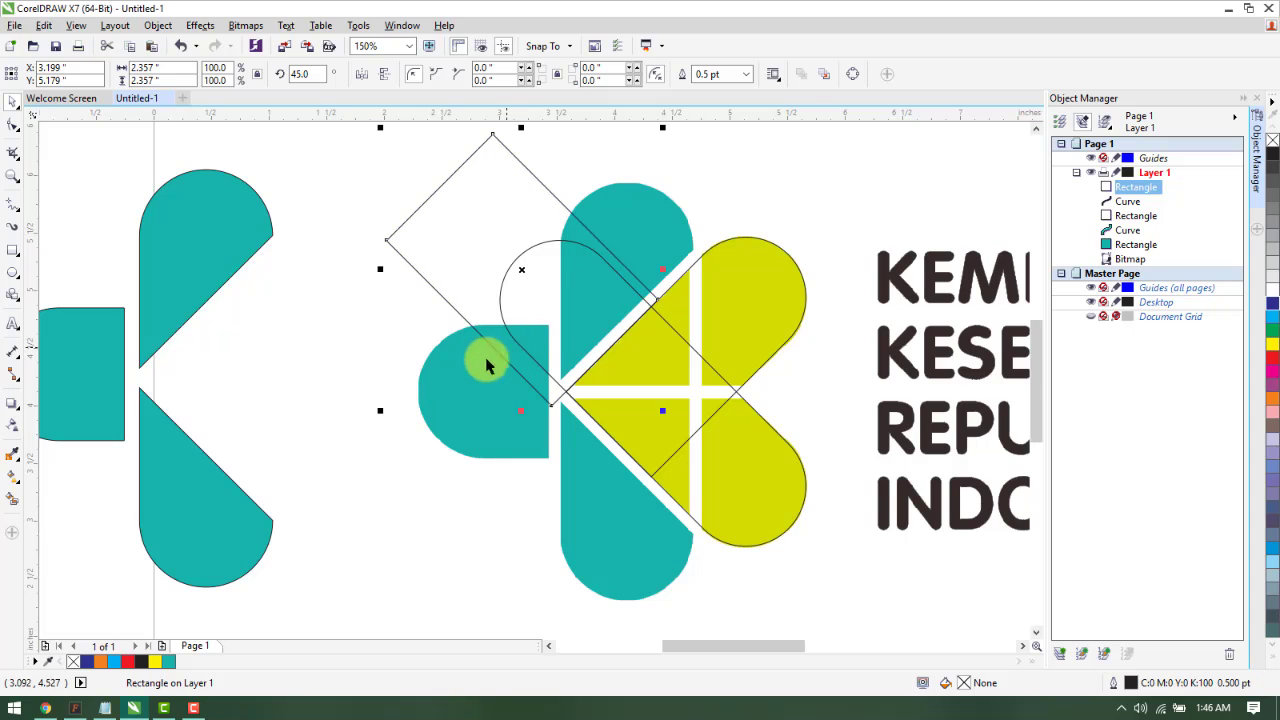
pyautogui.keyDown('shift'); pyautogui.click(778, 500); pyautogui.keyUp('shift')
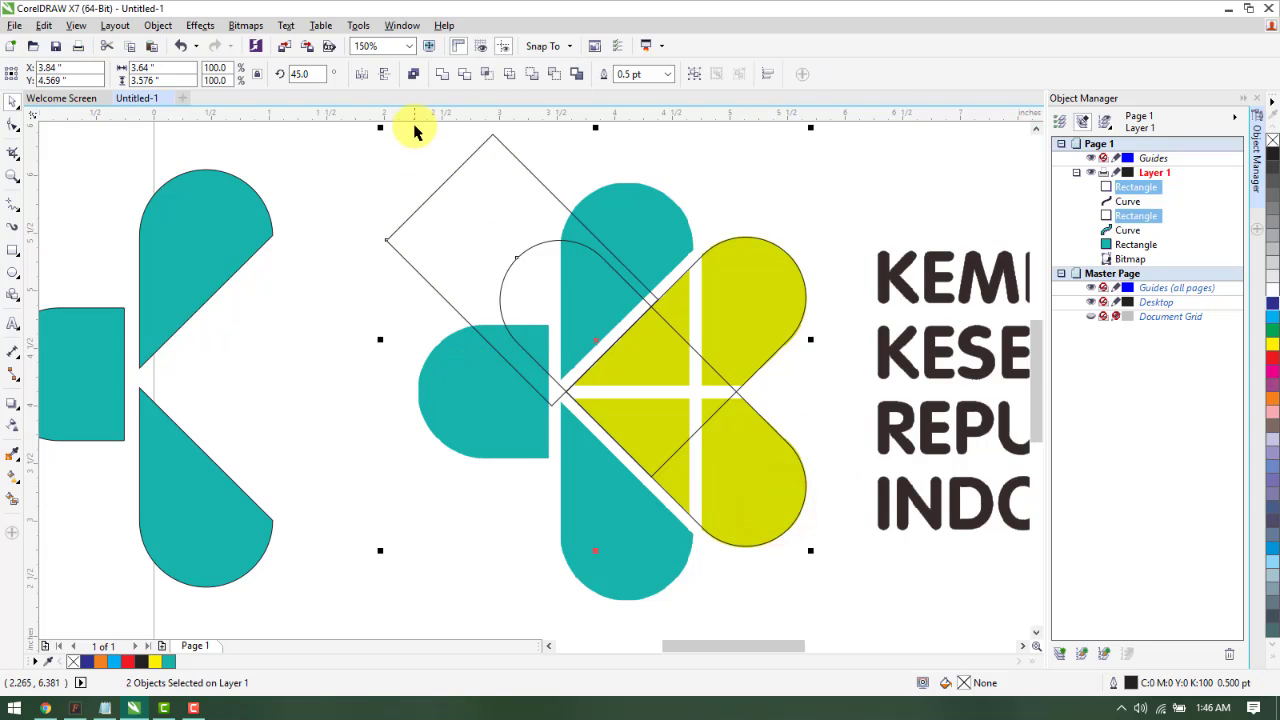
pyautogui.click(510, 80)
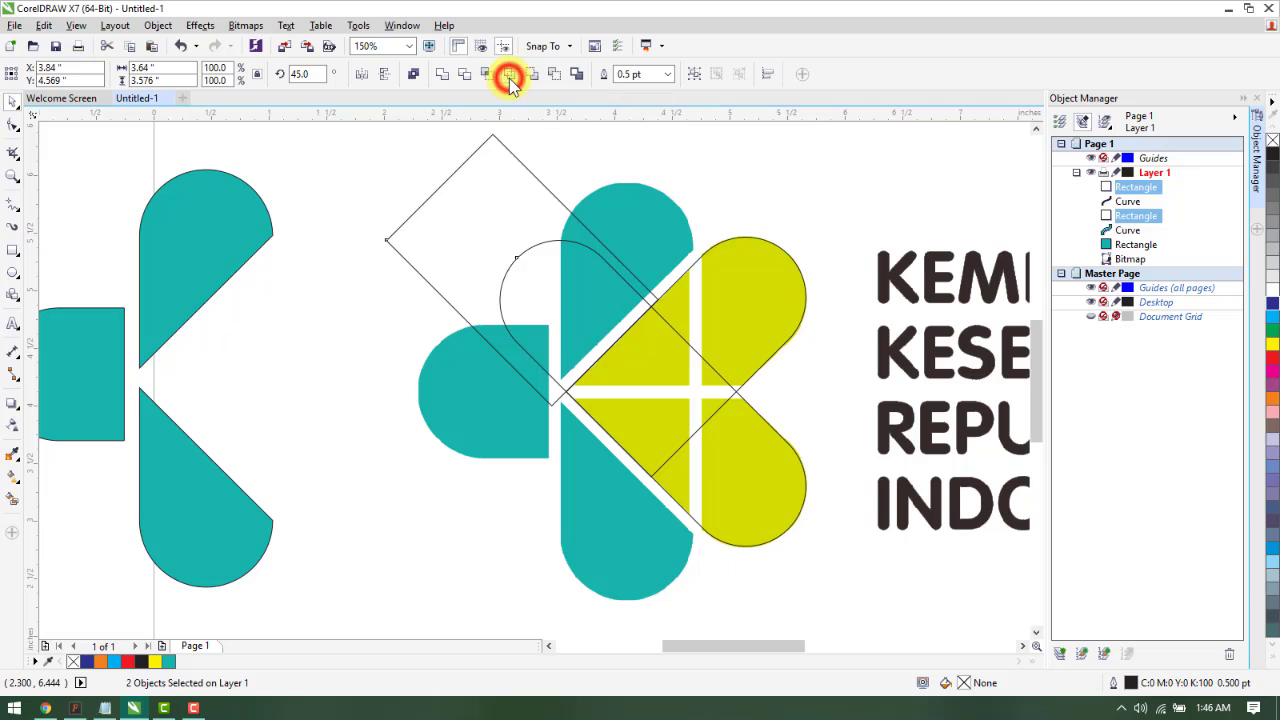
pyautogui.click(437, 528)
pyautogui.moveTo(492, 254); pyautogui.dragTo(279, 374)
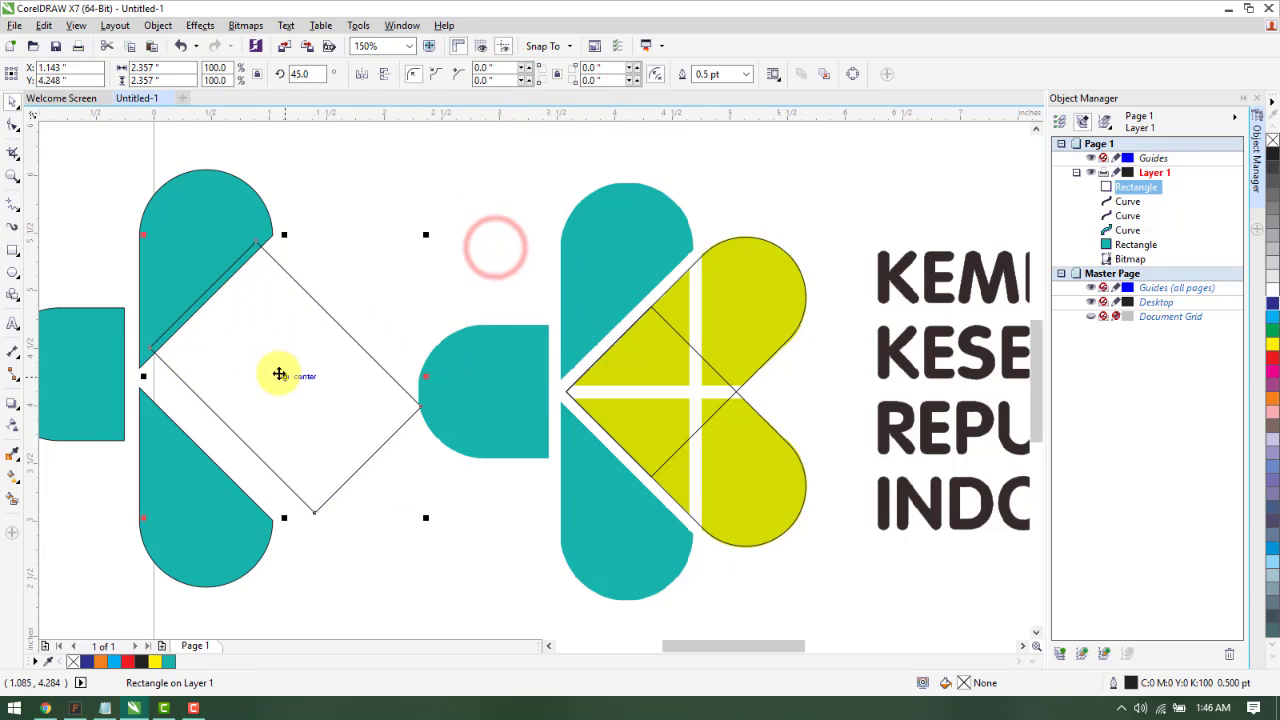
# Delete the 45° rectangle and weld the two crossing shapes over the lime-green parts into one heart-shaped outline
pyautogui.press('Delete')
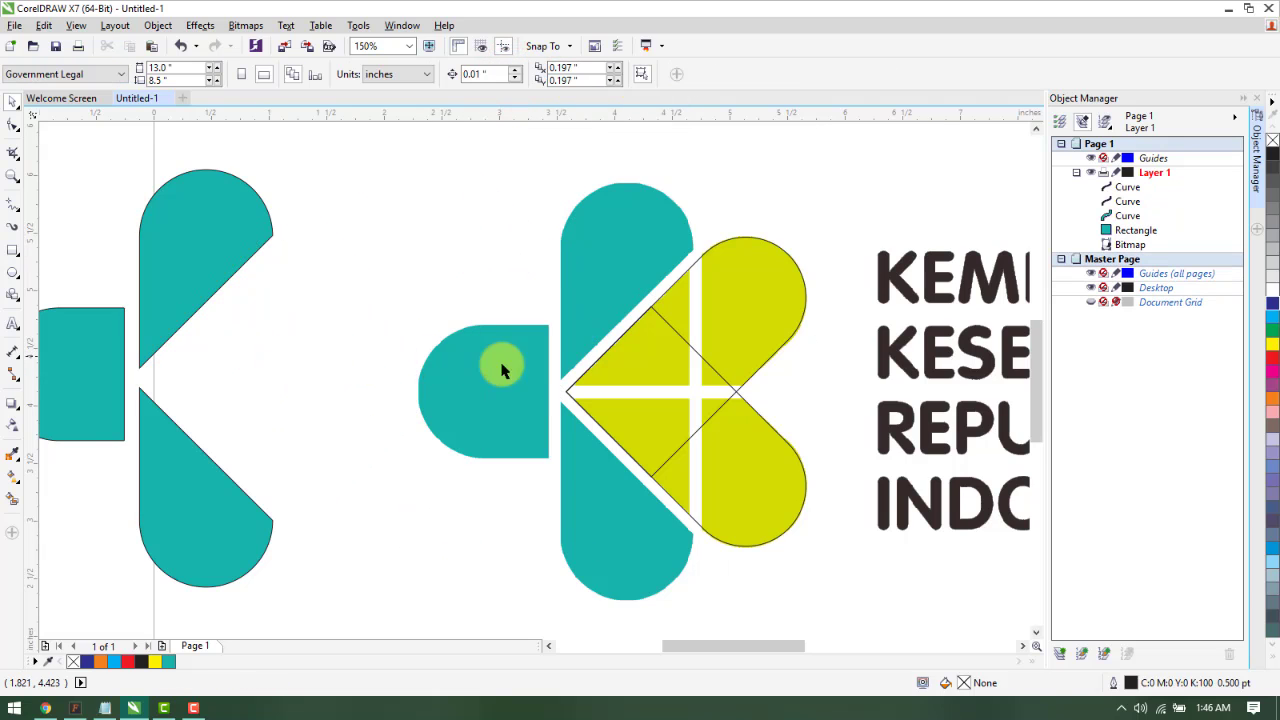
pyautogui.scroll(4, 741, 406)
pyautogui.scroll(-6, 741, 406)
pyautogui.scroll(4, 745, 430)
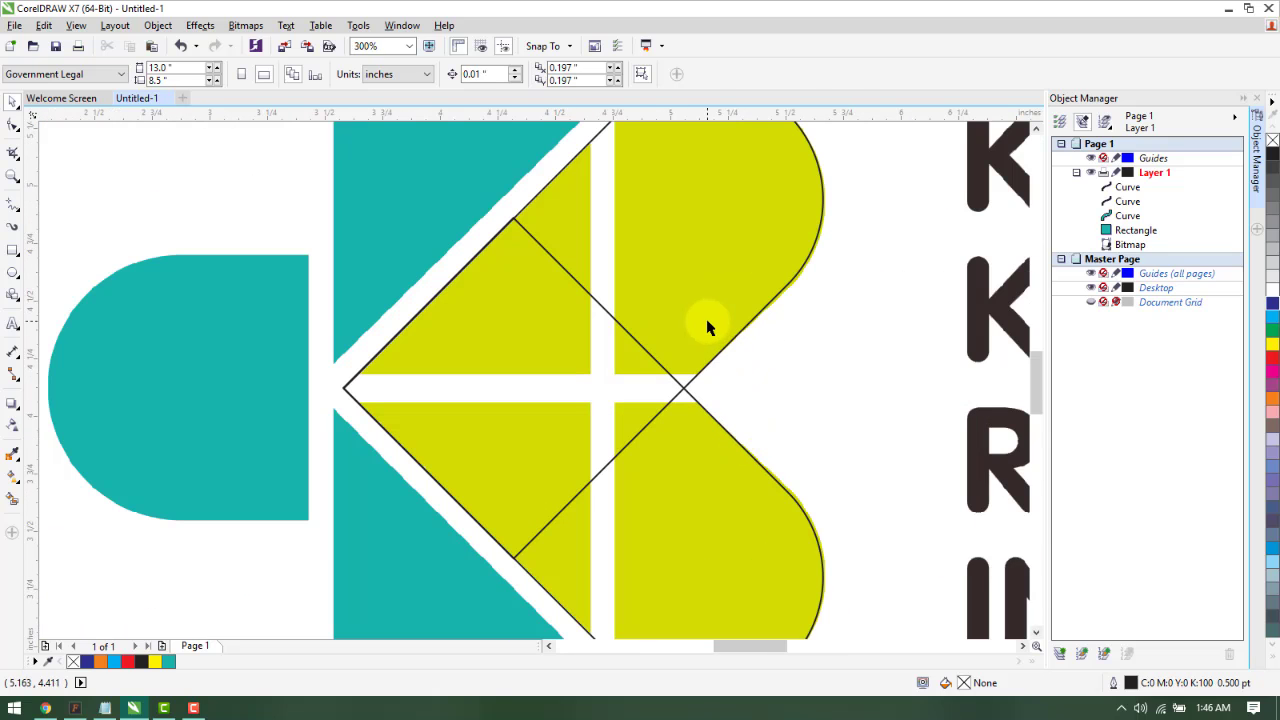
pyautogui.click(707, 320)
pyautogui.keyDown('shift'); pyautogui.click(741, 607); pyautogui.keyUp('shift')
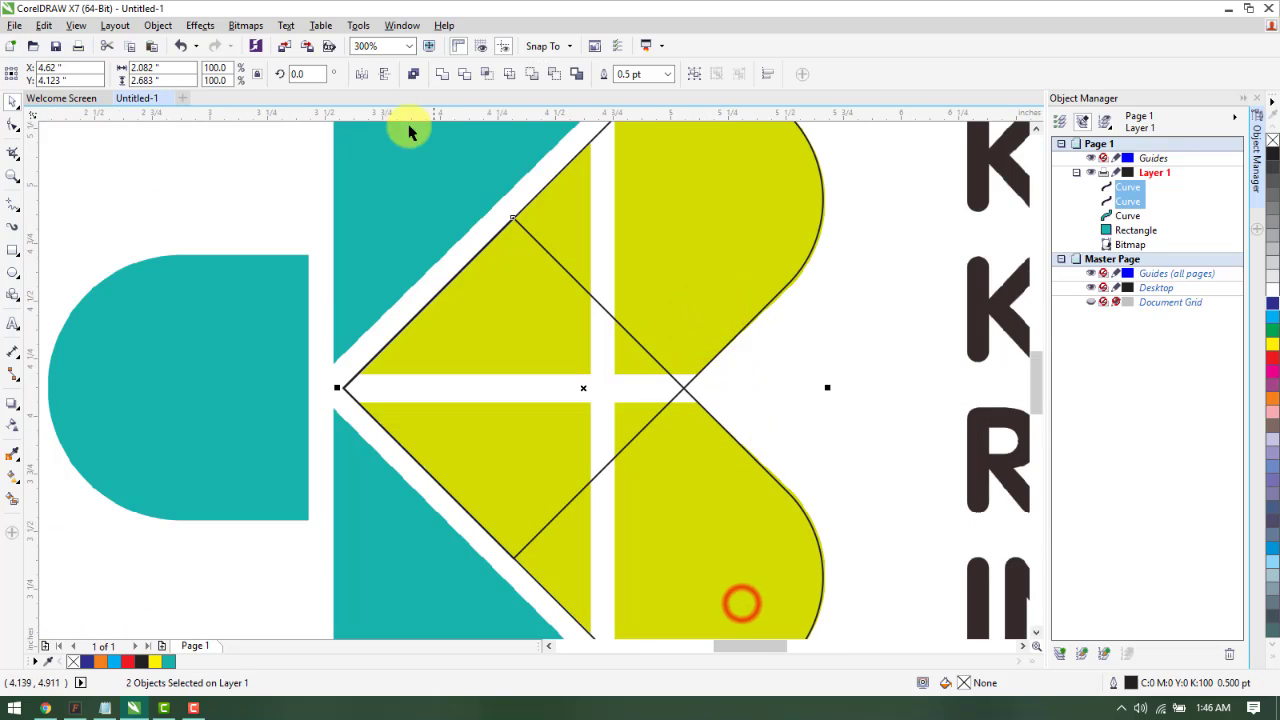
pyautogui.click(441, 77)
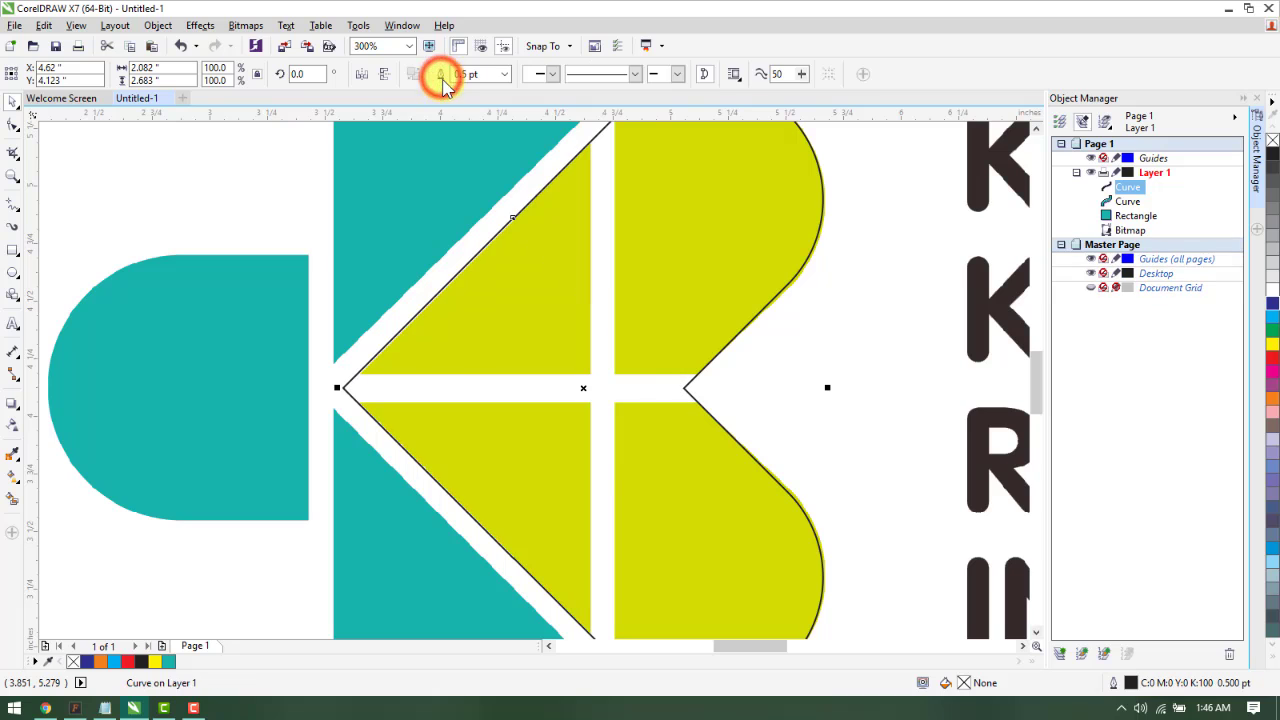
pyautogui.click(843, 442)
pyautogui.scroll(-5, 485, 320)
pyautogui.scroll(5, 543, 309)
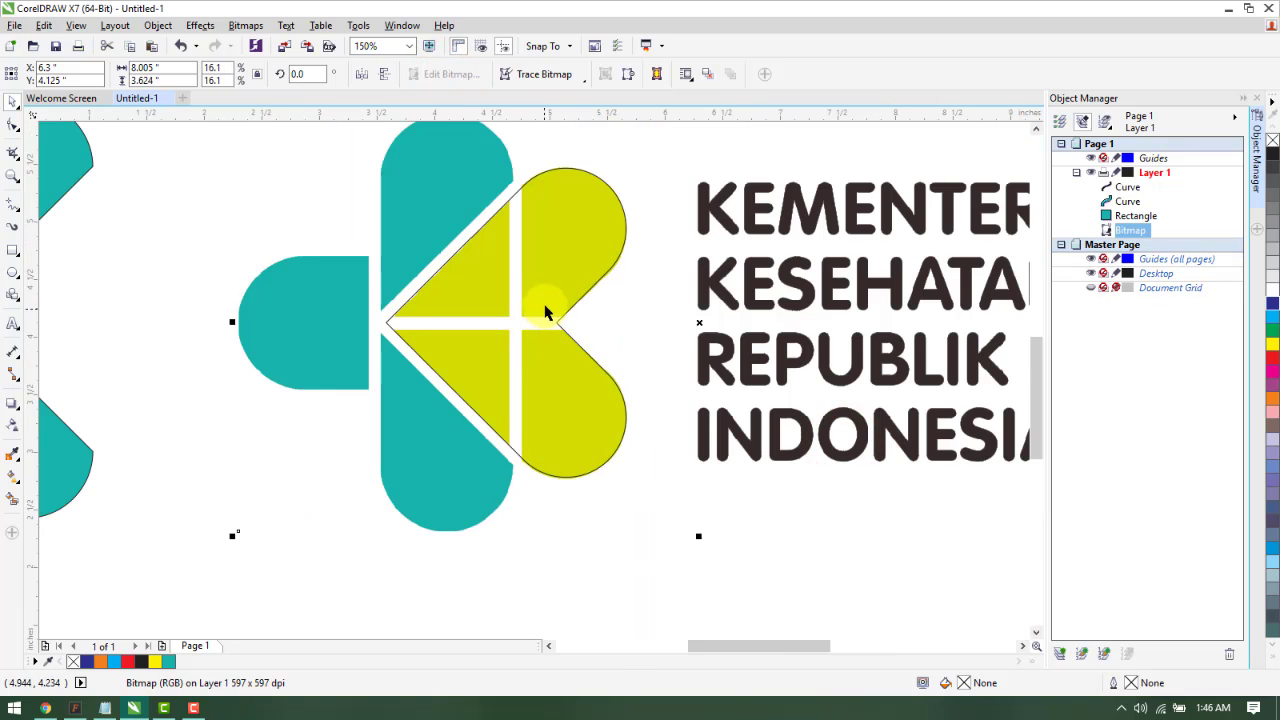
# Draw a rectangle about 1.875 × 0.123 inches that exactly covers the horizontal white gap between the lime-green parts
pyautogui.scroll(-1, 537, 310)
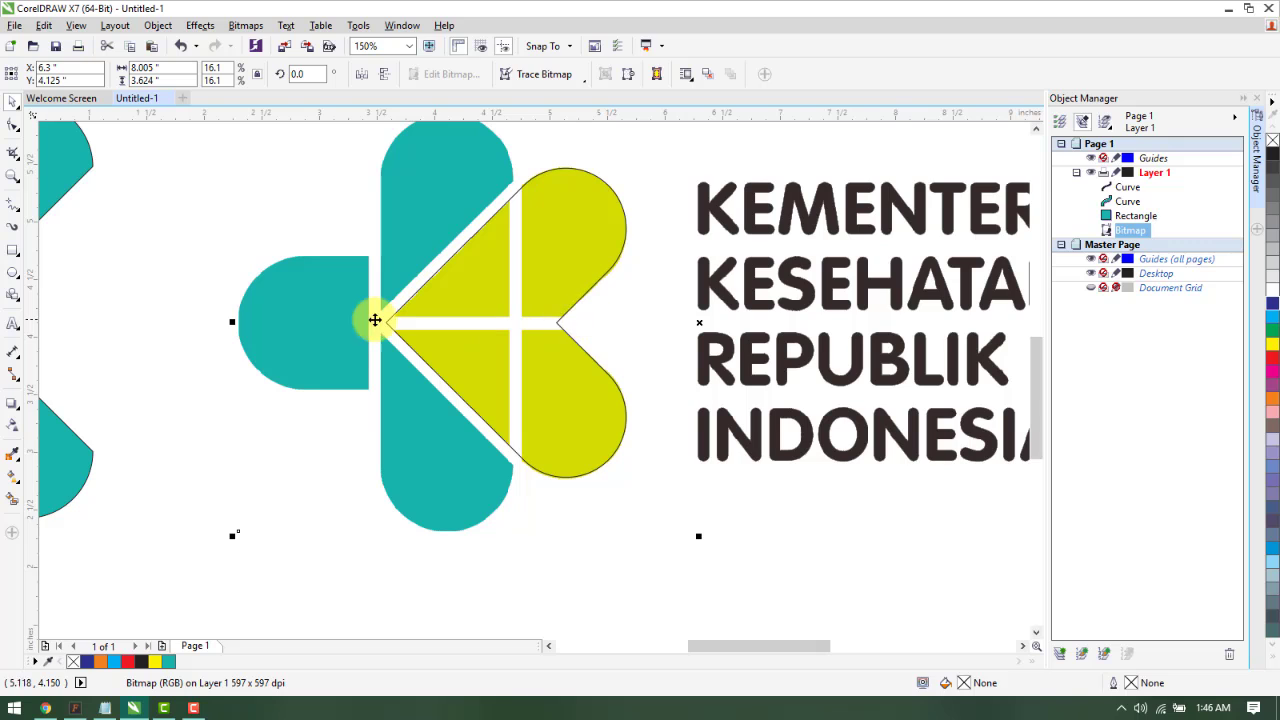
pyautogui.scroll(2, 518, 330)
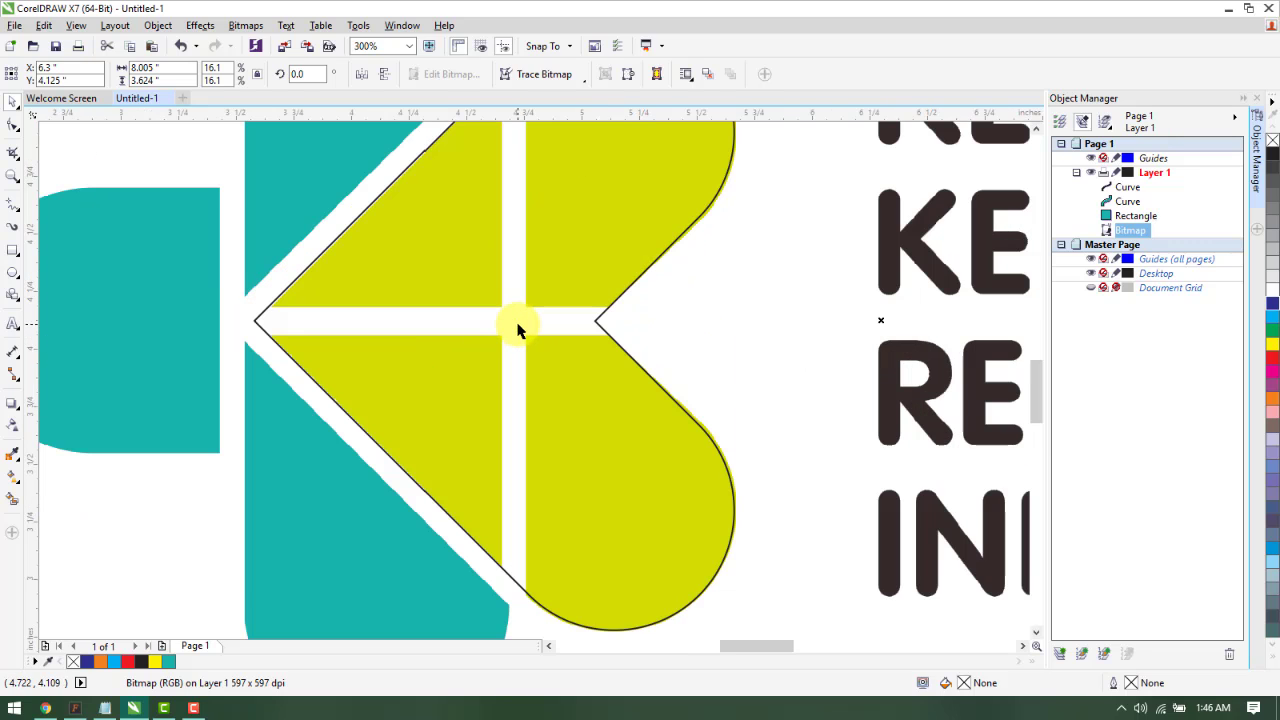
pyautogui.click(10, 248)
pyautogui.moveTo(239, 304); pyautogui.dragTo(670, 336)
pyautogui.scroll(3, 440, 302)
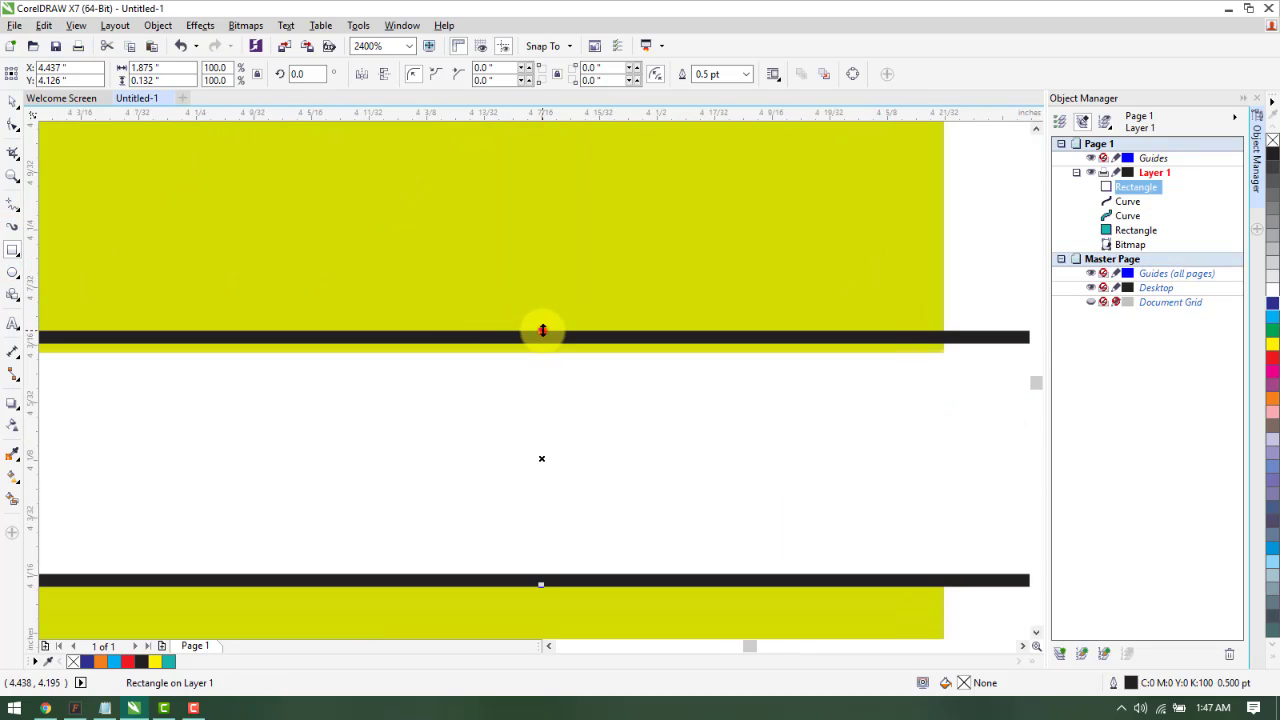
pyautogui.moveTo(542, 330); pyautogui.dragTo(530, 343)
pyautogui.scroll(-2, 550, 350)
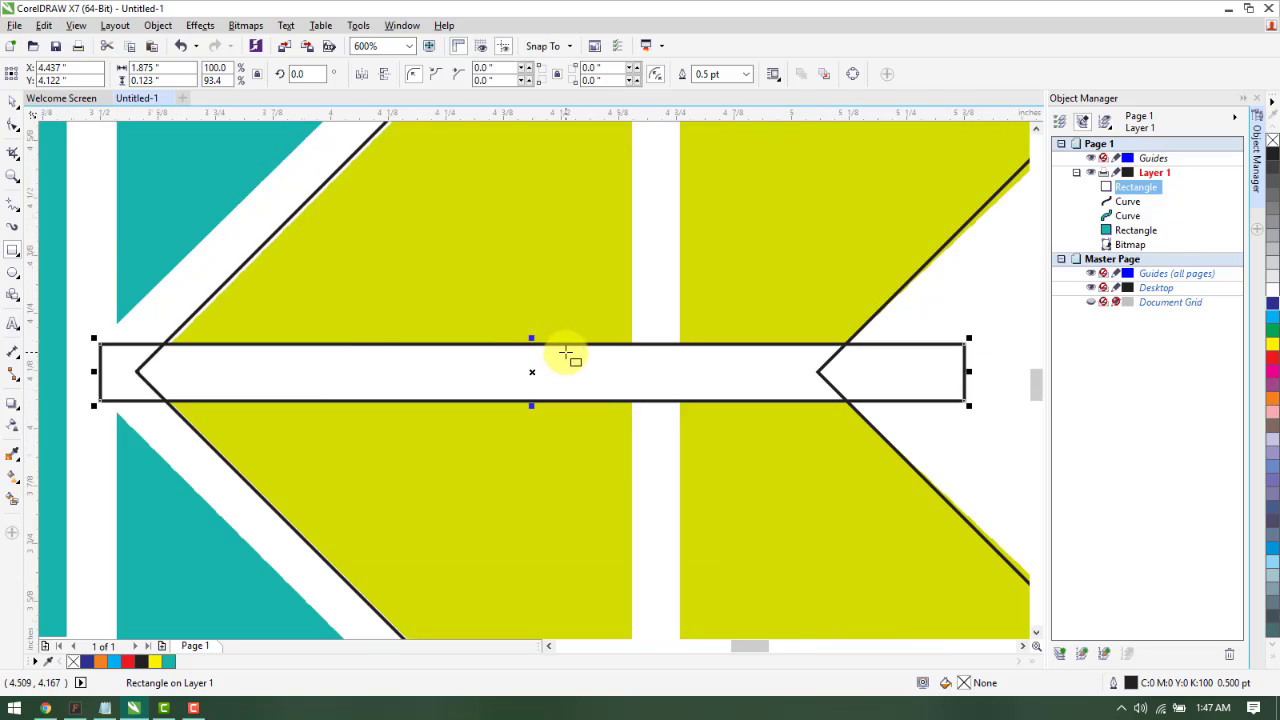
pyautogui.scroll(-1, 565, 355)
# Cut the horizontal gap out of the heart outline with Simplify, using the thin rectangle, and delete that rectangle
pyautogui.click(12, 100)
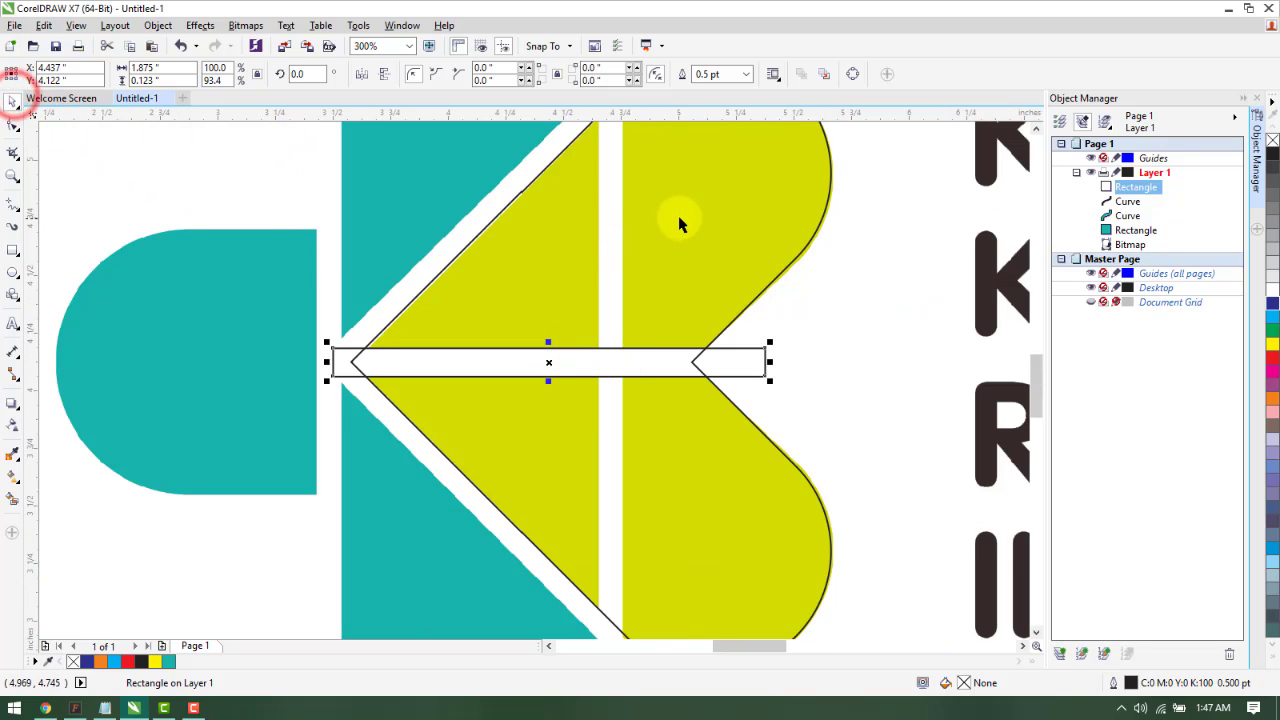
pyautogui.keyDown('shift'); pyautogui.click(742, 262); pyautogui.keyUp('shift')
pyautogui.scroll(-1, 648, 266)
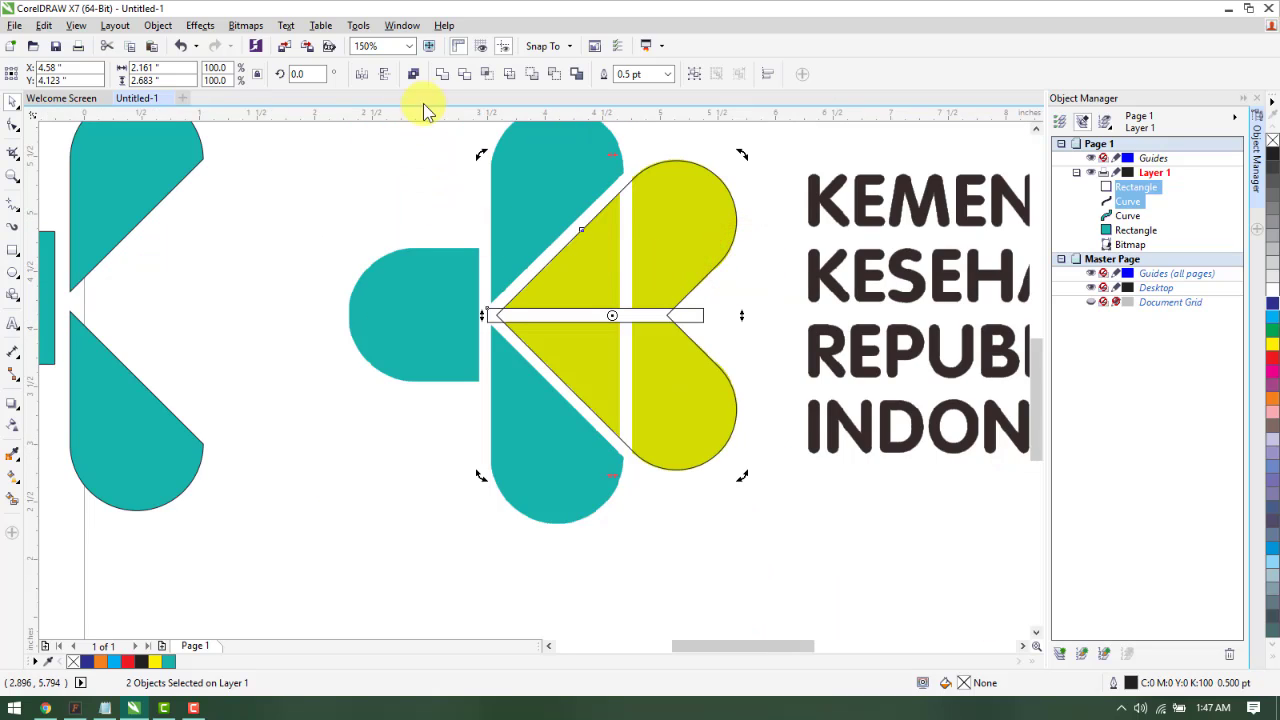
pyautogui.click(506, 76)
pyautogui.click(771, 406)
pyautogui.moveTo(690, 318); pyautogui.dragTo(344, 410)
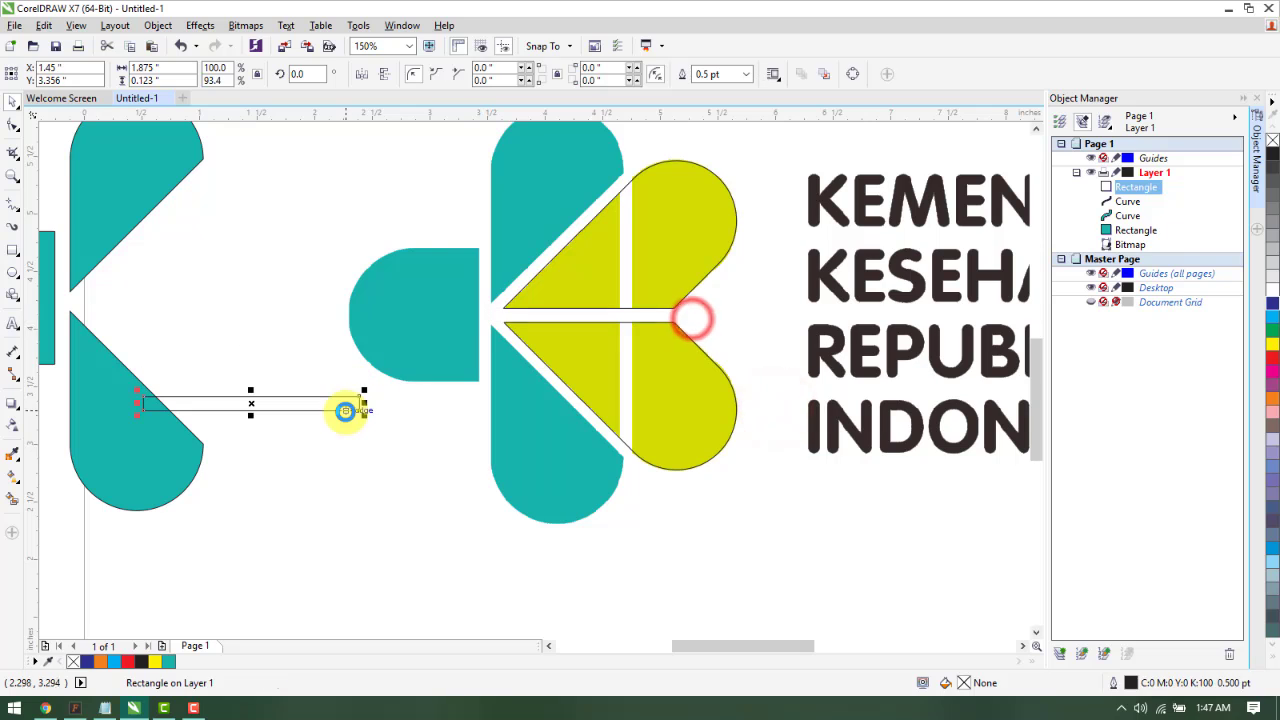
pyautogui.press('Delete')
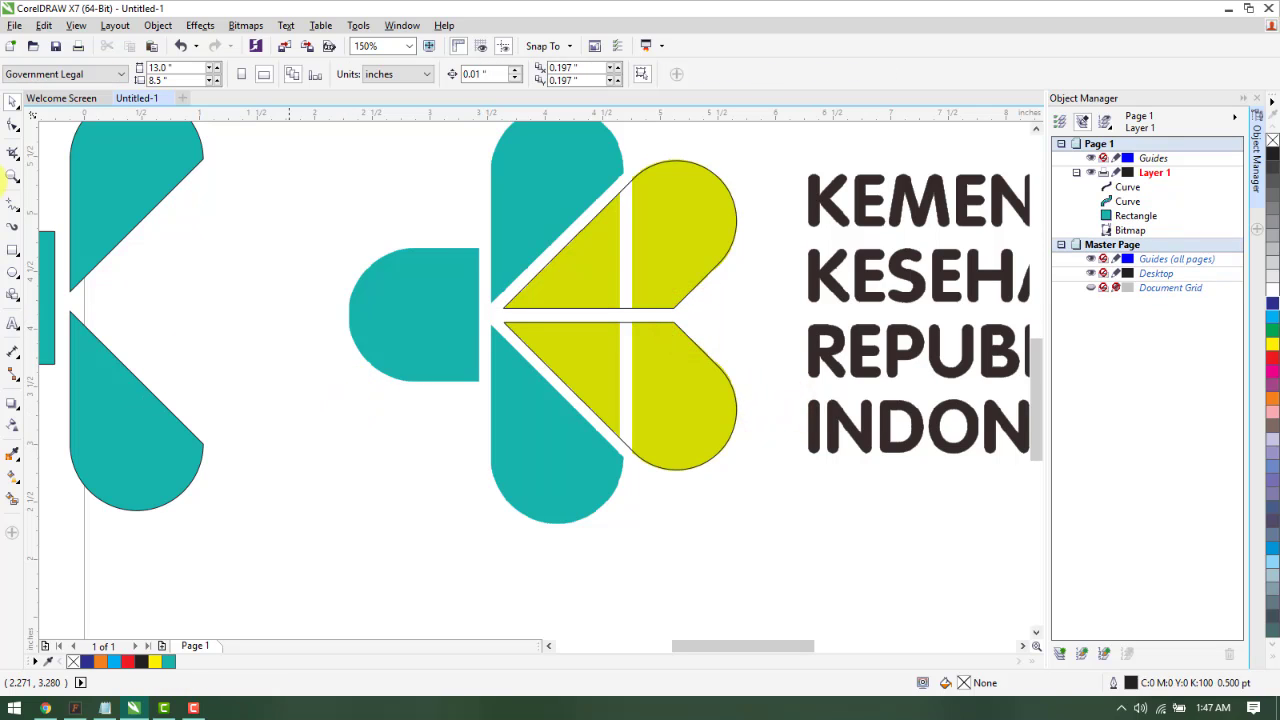
# Draw a rectangle about 0.111 × 2.681 inches over the vertical white gap, extending past the upper edge of the heart outline
pyautogui.click(14, 255)
pyautogui.scroll(3, 632, 200)
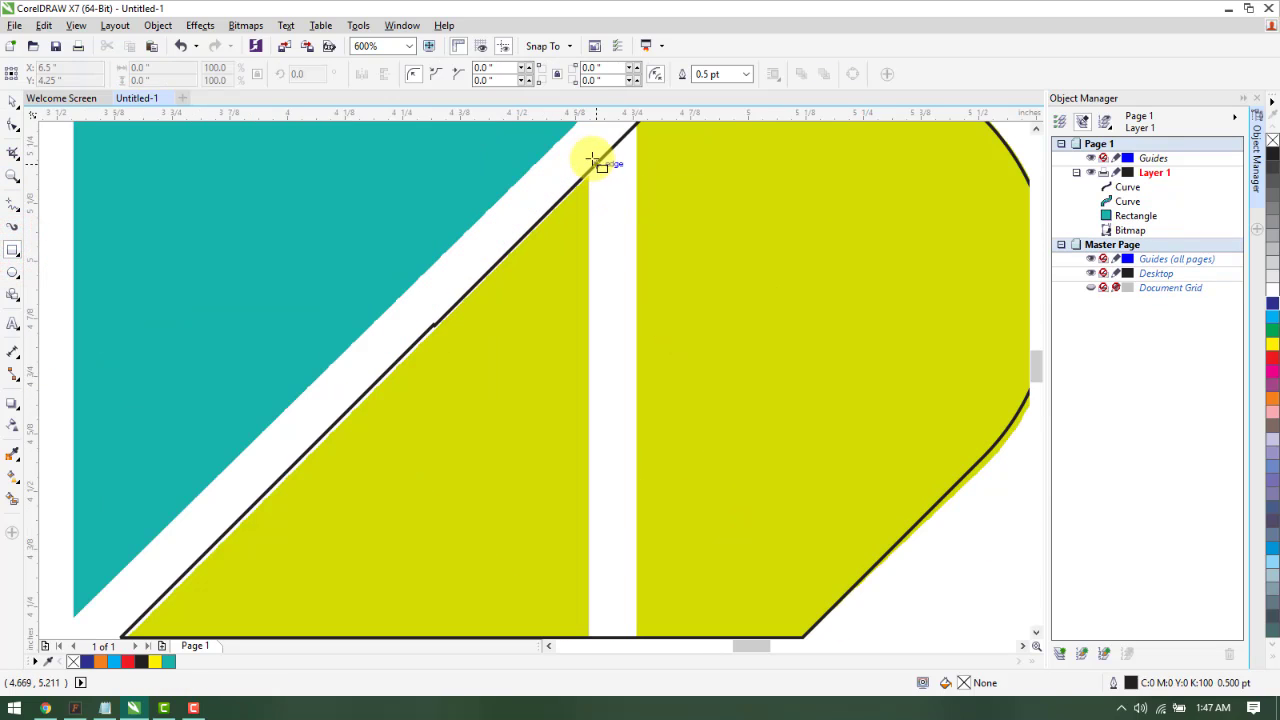
pyautogui.moveTo(586, 140)
pyautogui.mouseDown()
pyautogui.moveTo(645, 458)
pyautogui.moveTo(640, 630)
pyautogui.moveTo(637, 565)
pyautogui.moveTo(640, 606)
pyautogui.mouseUp()
pyautogui.scroll(-3, 617, 545)
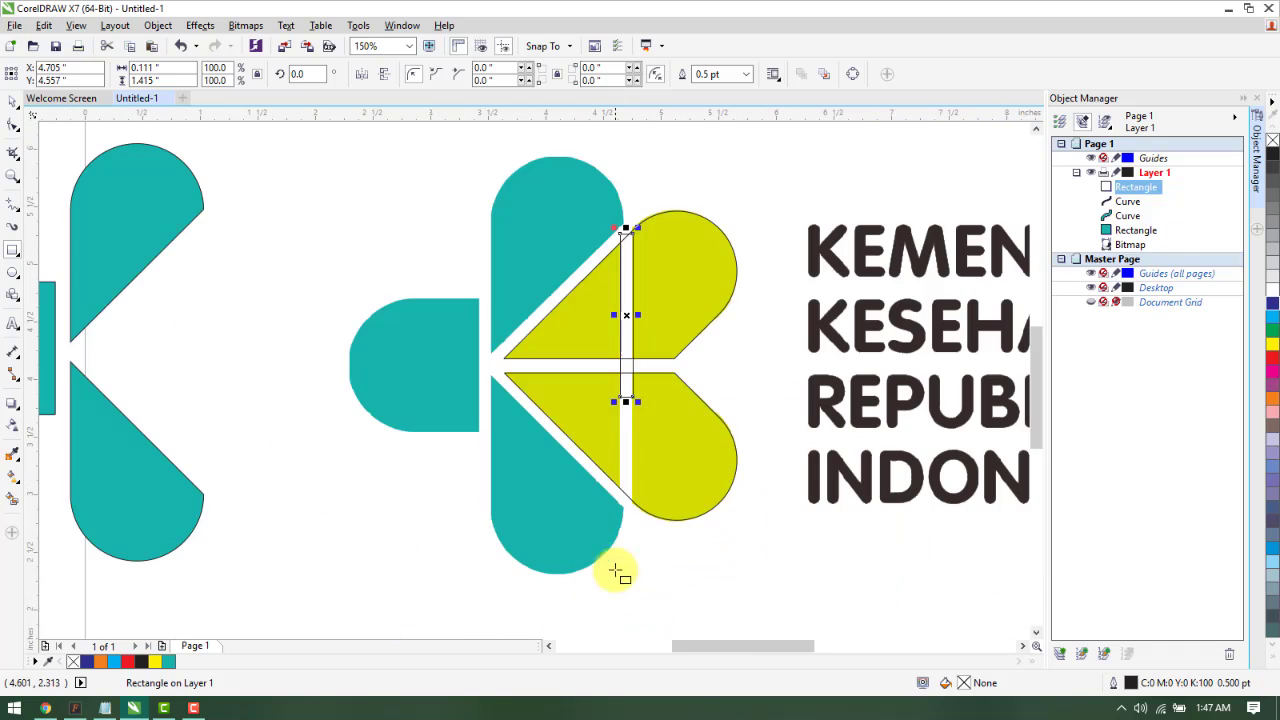
pyautogui.moveTo(624, 407); pyautogui.dragTo(622, 511)
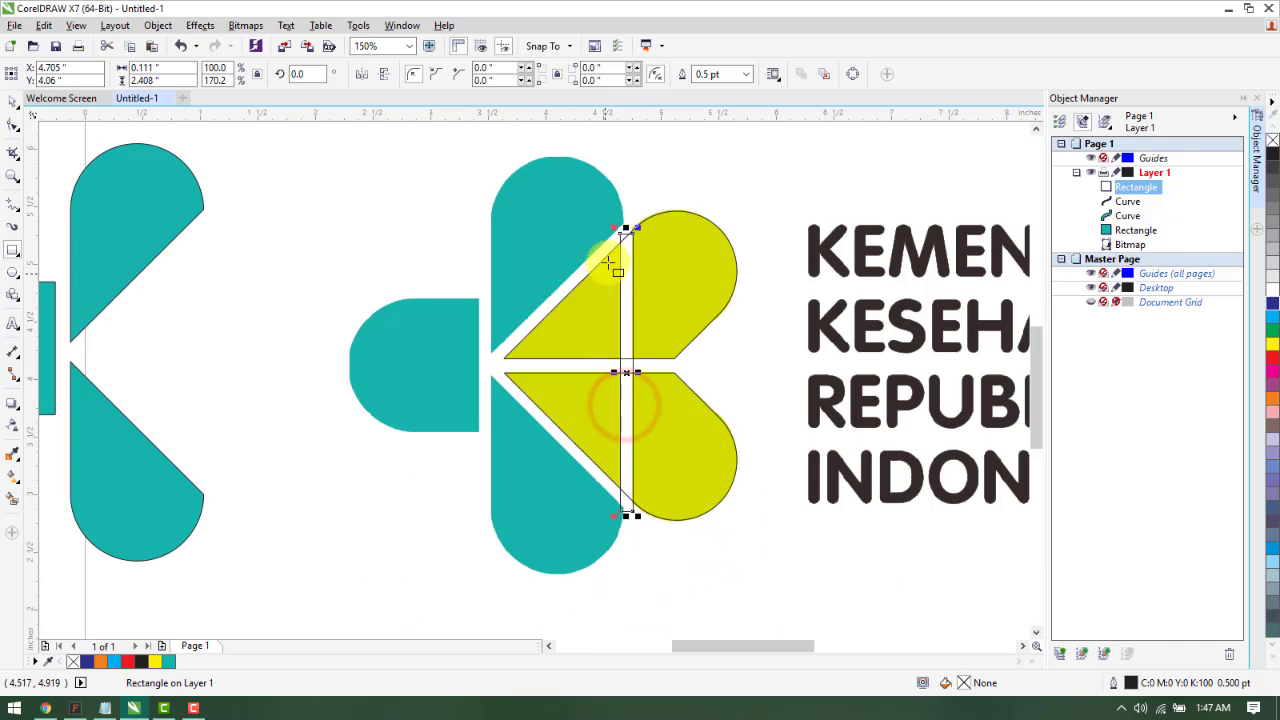
pyautogui.moveTo(619, 203); pyautogui.dragTo(625, 197)
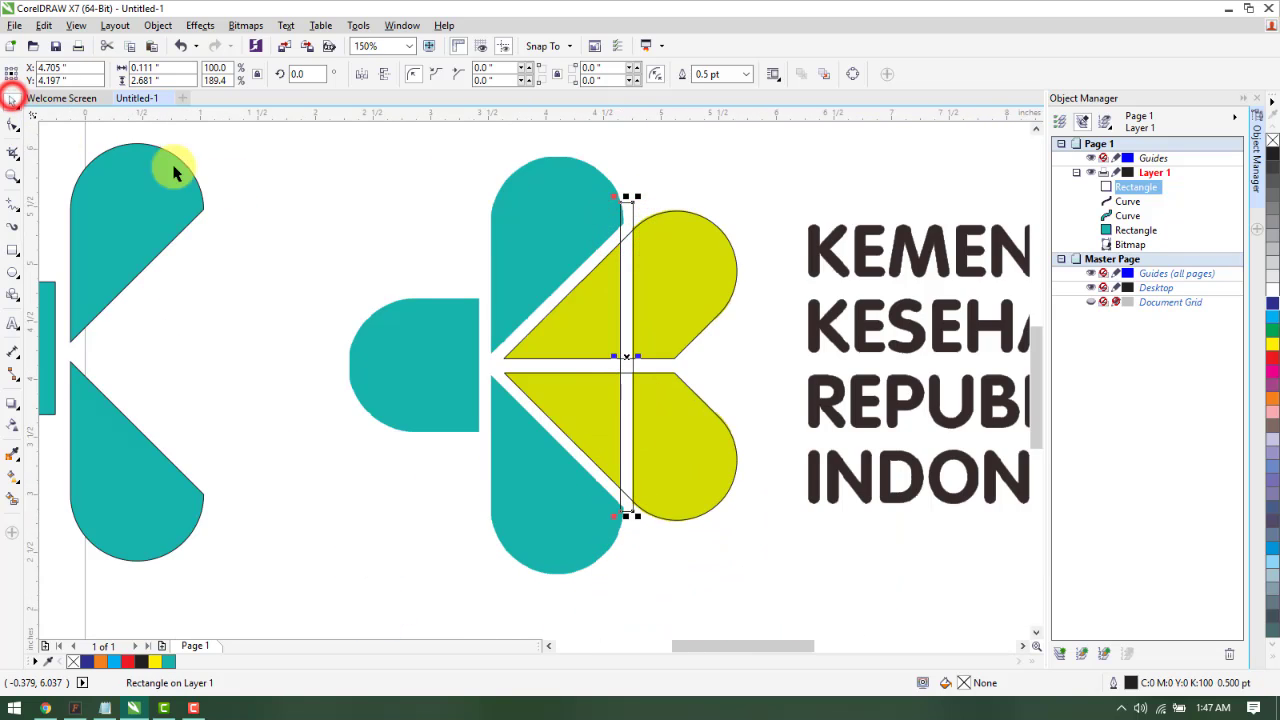
# Cut the vertical gap out of the heart outline with Simplify, using the narrow upright rectangle, and delete that rectangle
pyautogui.keyDown('shift'); pyautogui.click(706, 285); pyautogui.keyUp('shift')
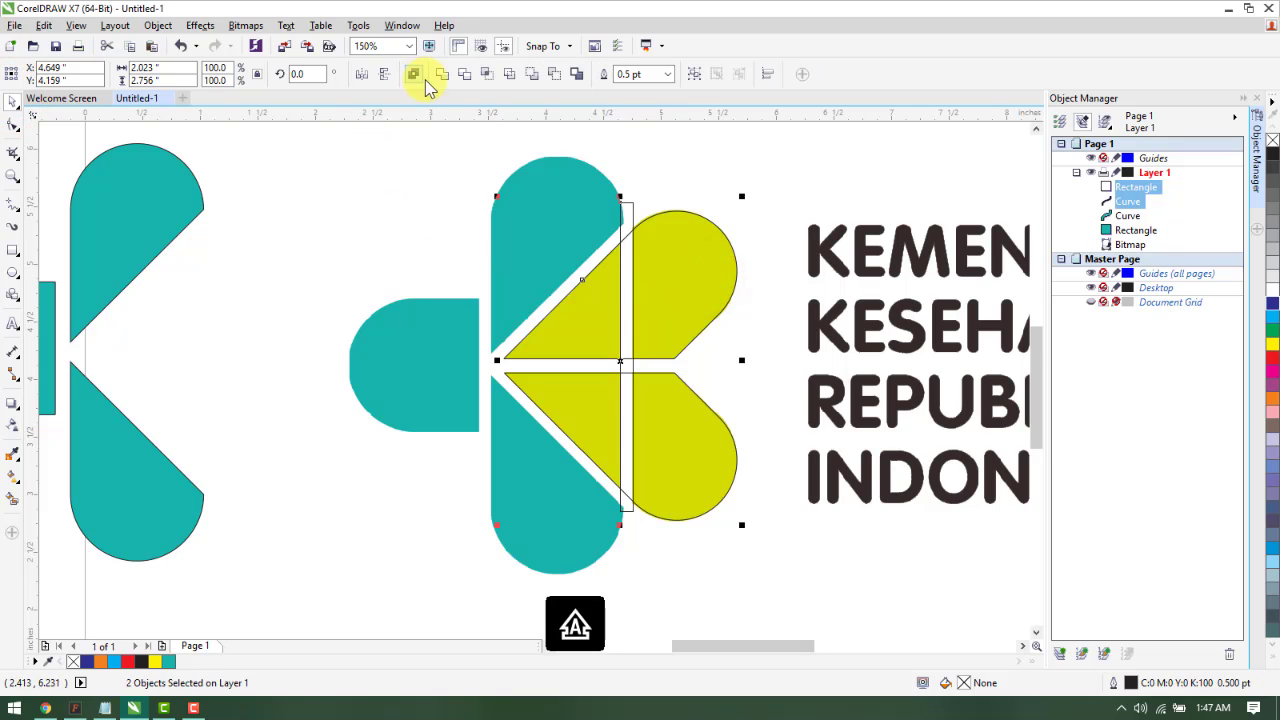
pyautogui.click(508, 76)
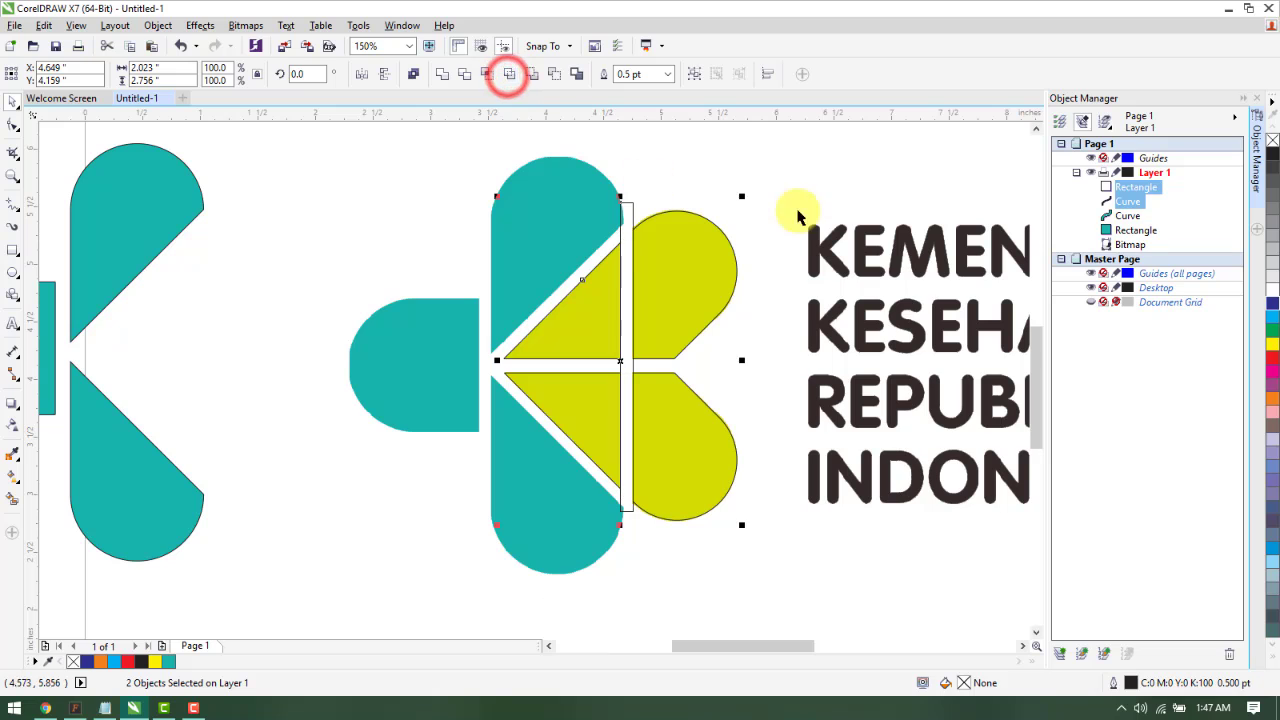
pyautogui.click(829, 169)
pyautogui.moveTo(626, 230); pyautogui.dragTo(268, 410)
pyautogui.press('Delete')
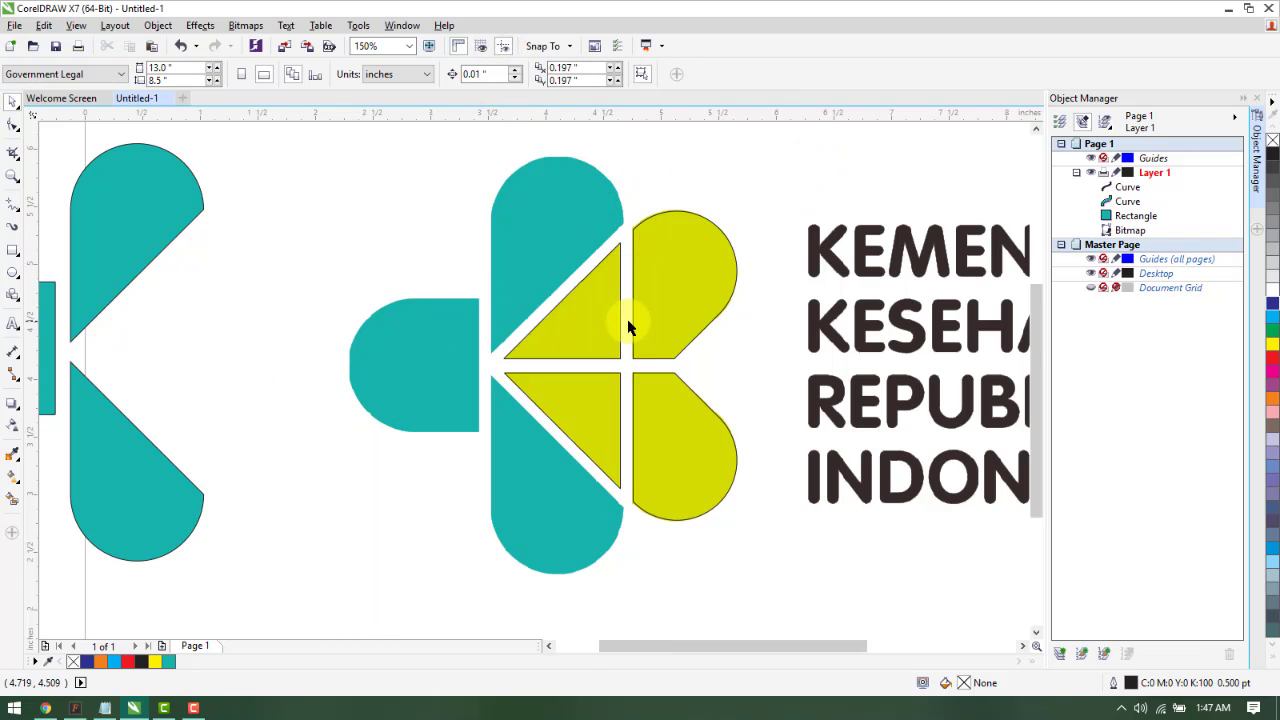
pyautogui.scroll(-1, 583, 343)
pyautogui.scroll(1, 582, 343)
pyautogui.scroll(-1, 581, 343)
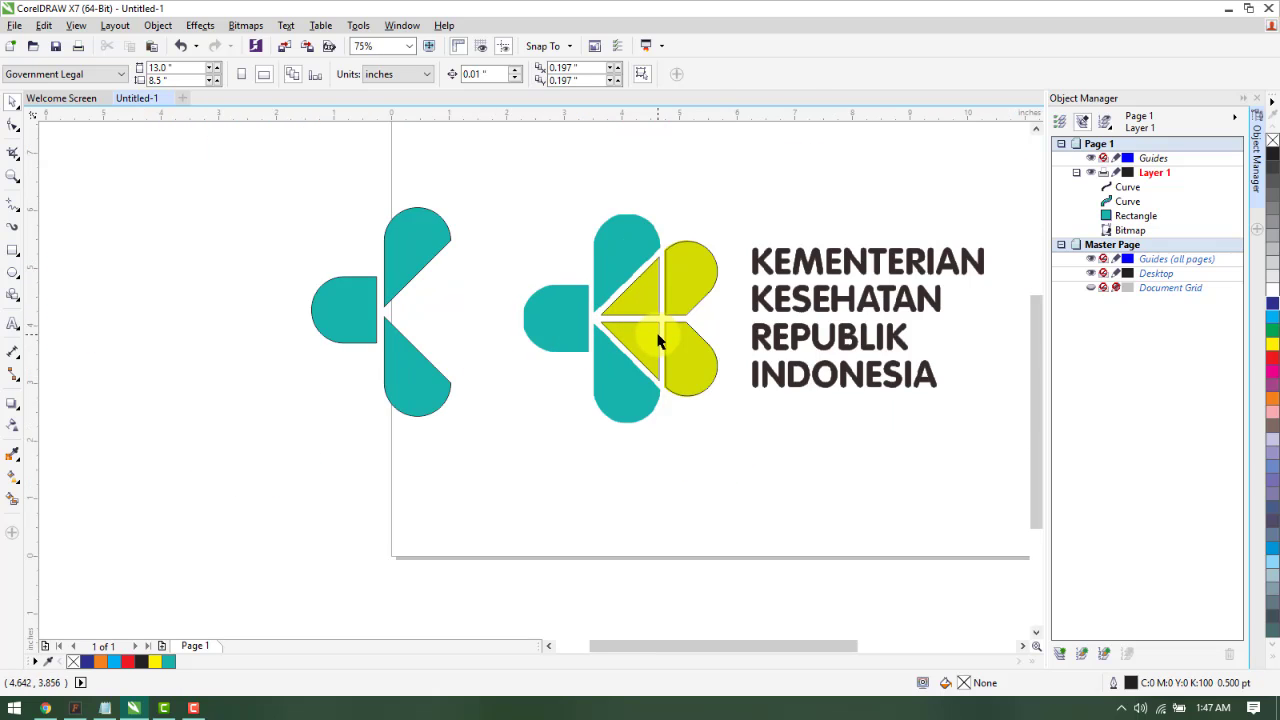
# Move the split heart outline below the logo and fill it with the lime green sampled from the image
pyautogui.moveTo(651, 337); pyautogui.dragTo(658, 492)
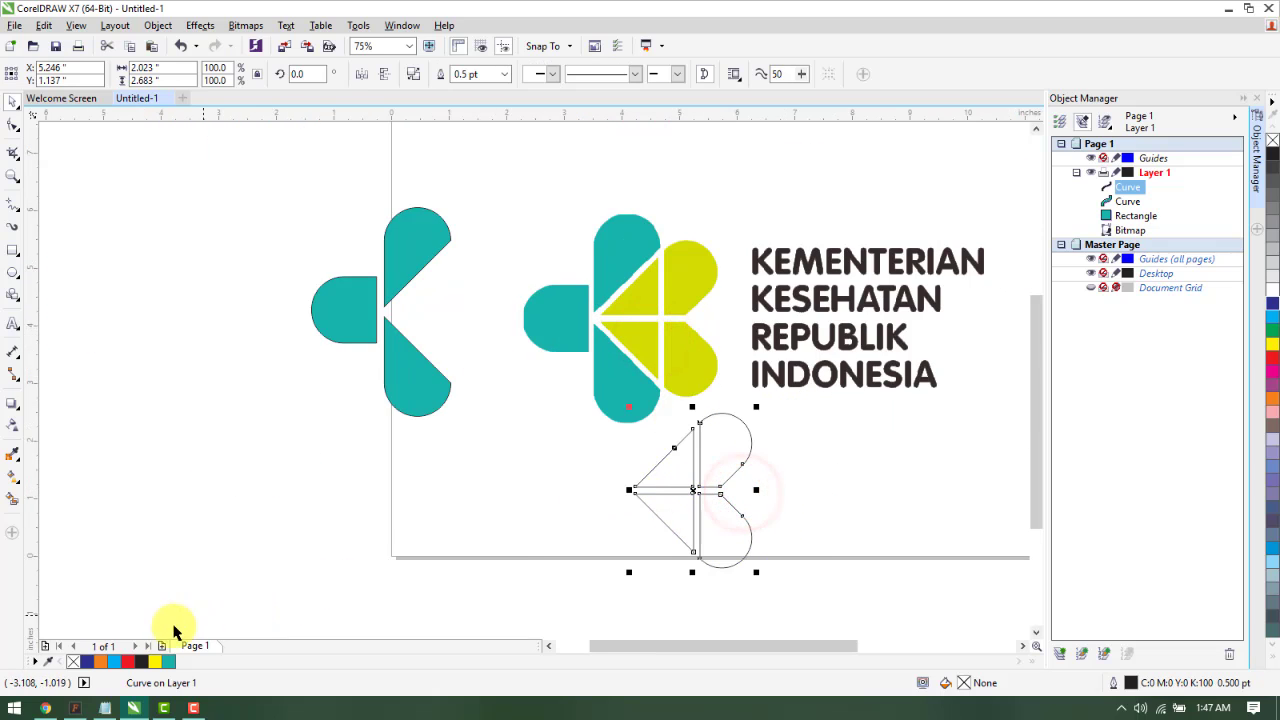
pyautogui.click(13, 460)
pyautogui.click(686, 342)
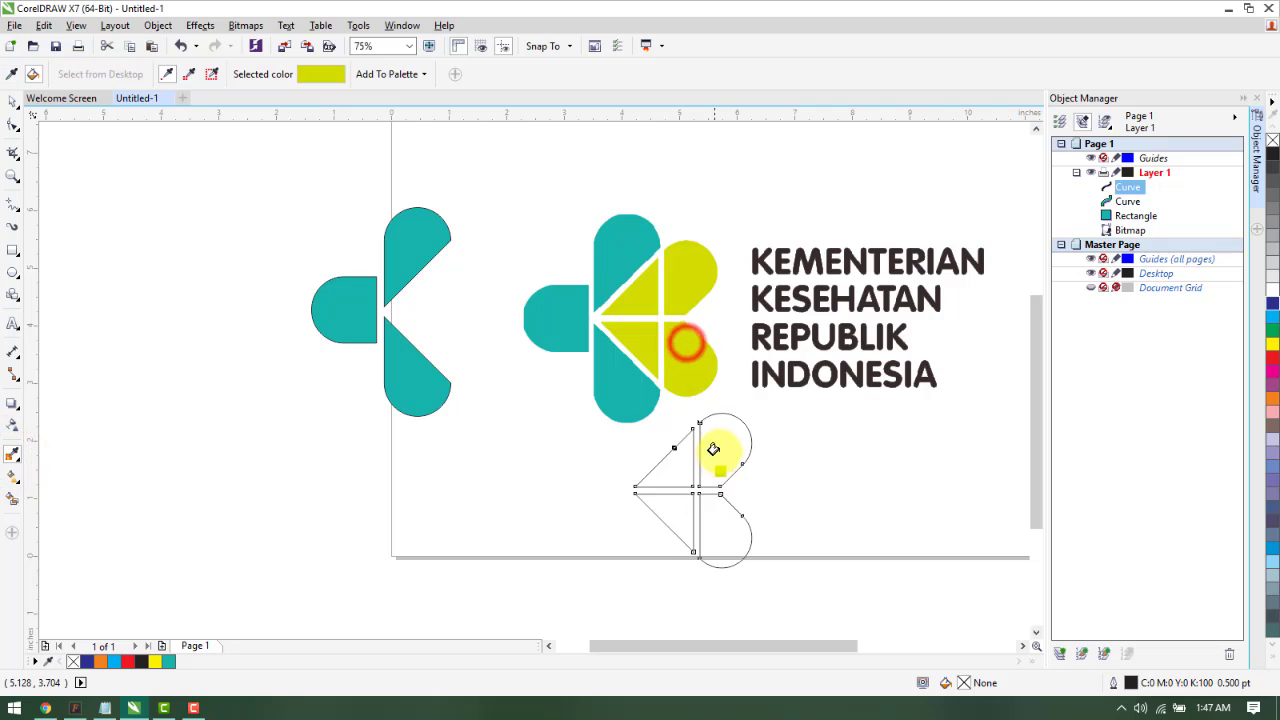
pyautogui.click(725, 420)
pyautogui.click(12, 101)
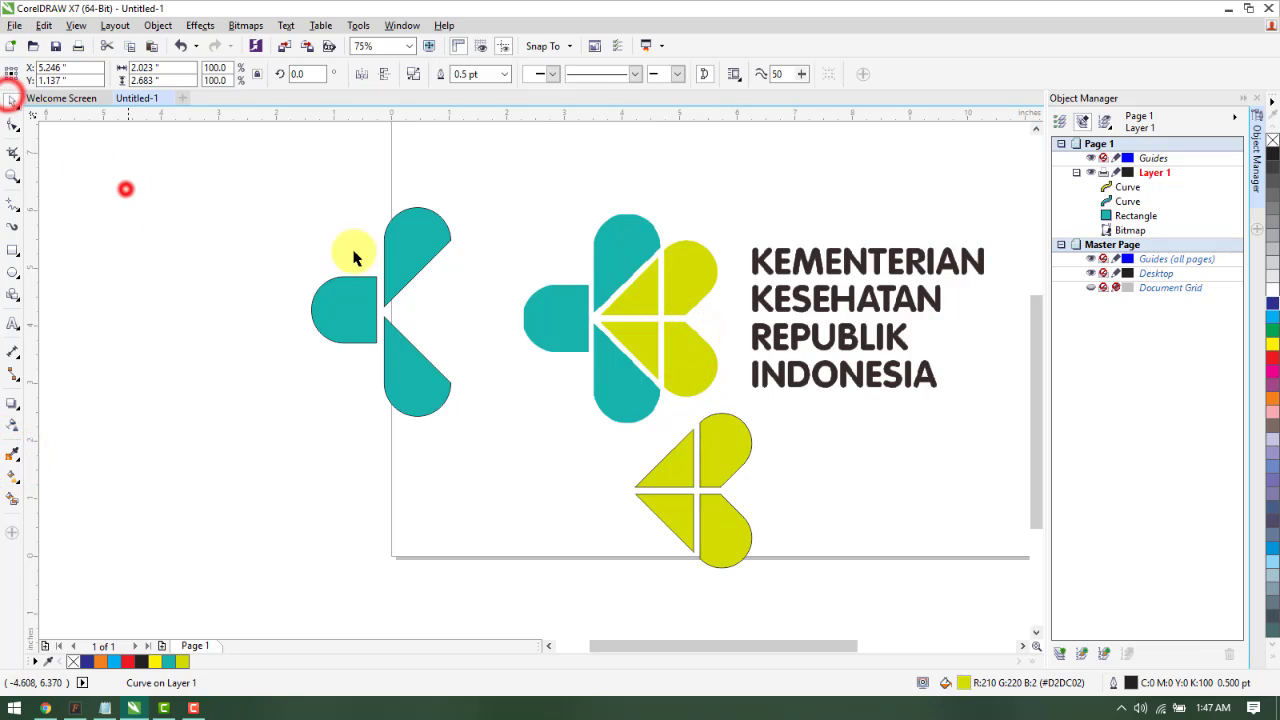
# Move the filled heart back over the logo image and align the joined upper and lower teal shapes with their originals
pyautogui.click(708, 450)
pyautogui.moveTo(691, 495); pyautogui.dragTo(659, 322)
pyautogui.click(375, 332)
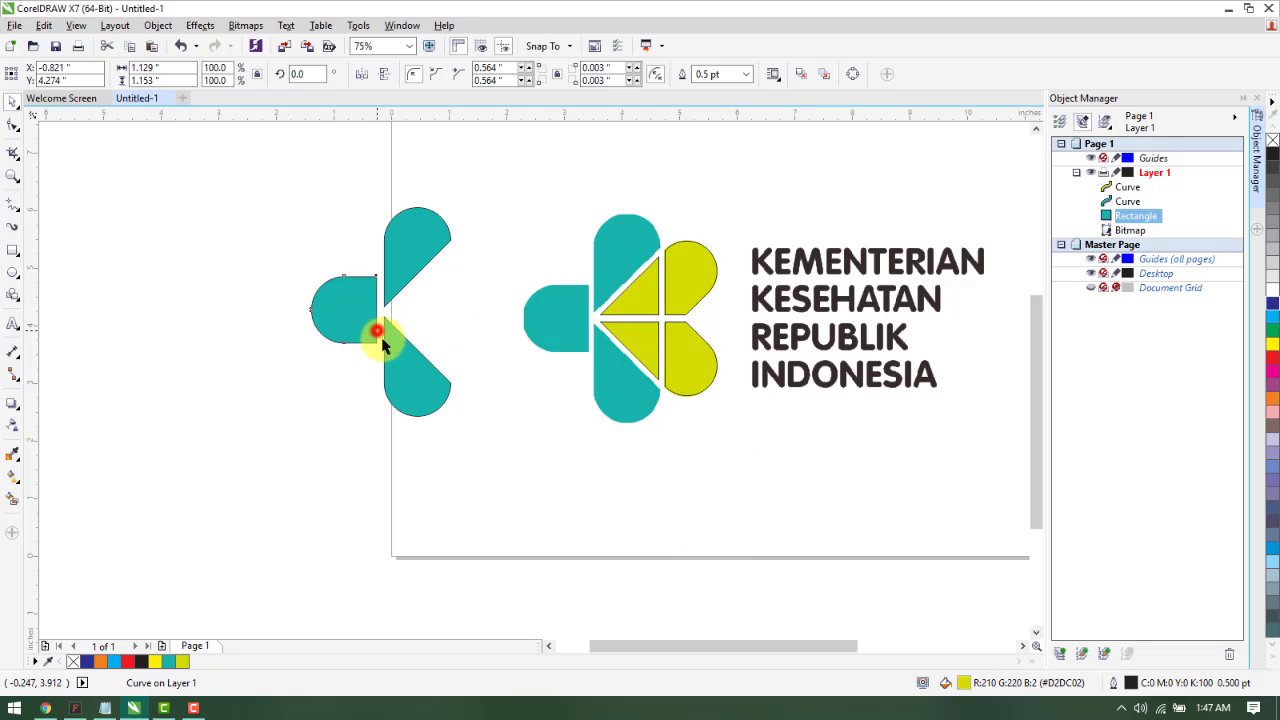
pyautogui.click(406, 377)
pyautogui.moveTo(414, 311); pyautogui.dragTo(668, 320)
pyautogui.scroll(4, 614, 323)
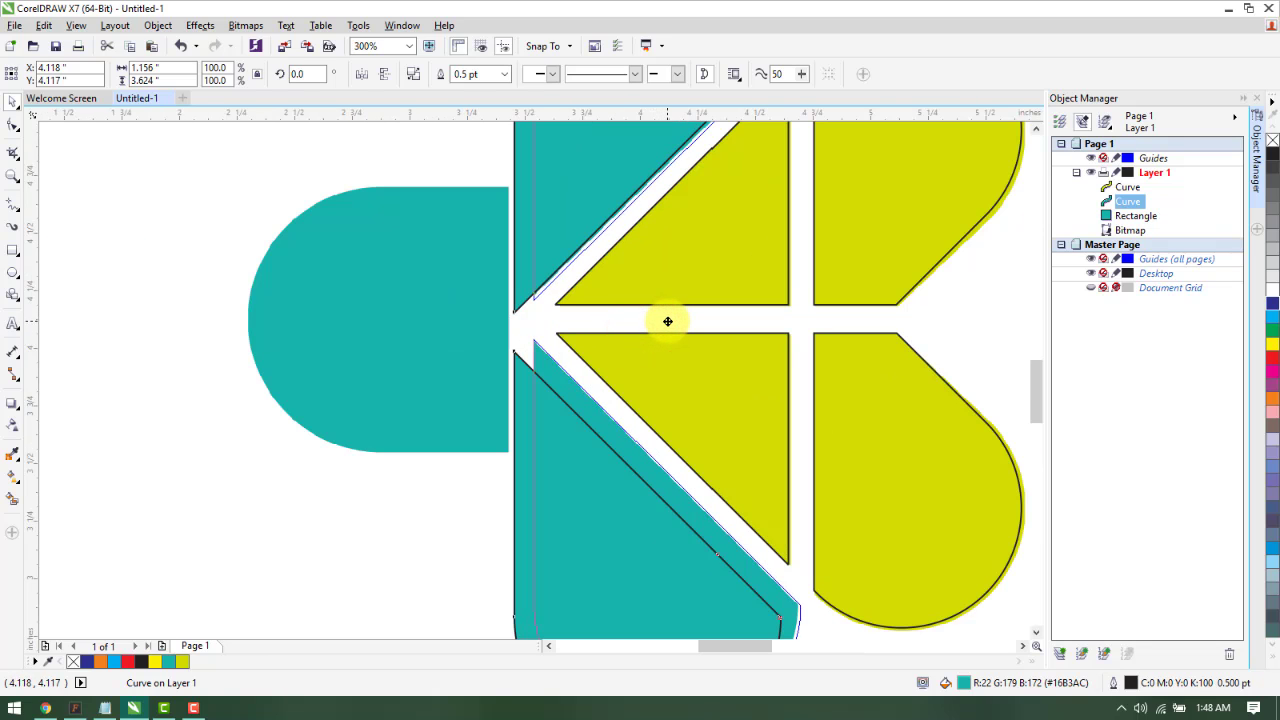
pyautogui.scroll(-2, 668, 322)
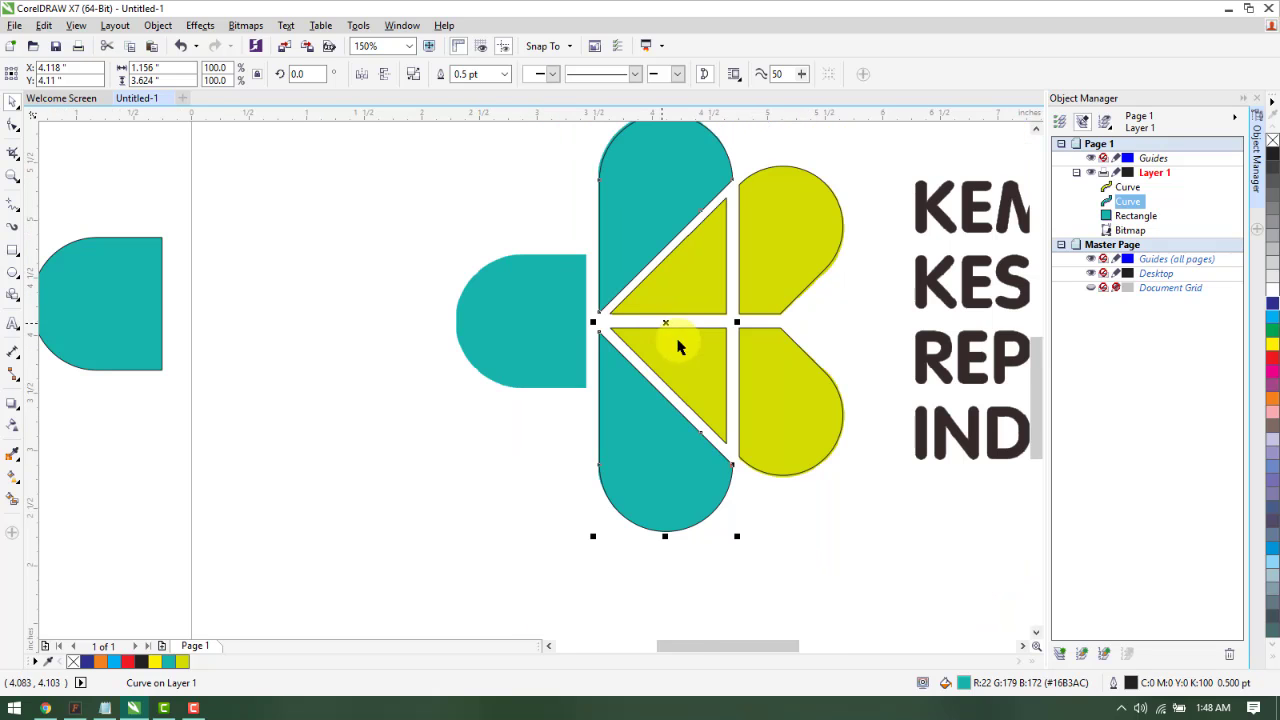
# Place the single rounded teal rectangle over the matching teal part of the logo image and check the assembled symbol
pyautogui.click(146, 292)
pyautogui.moveTo(130, 302); pyautogui.dragTo(548, 320)
pyautogui.scroll(-4, 509, 323)
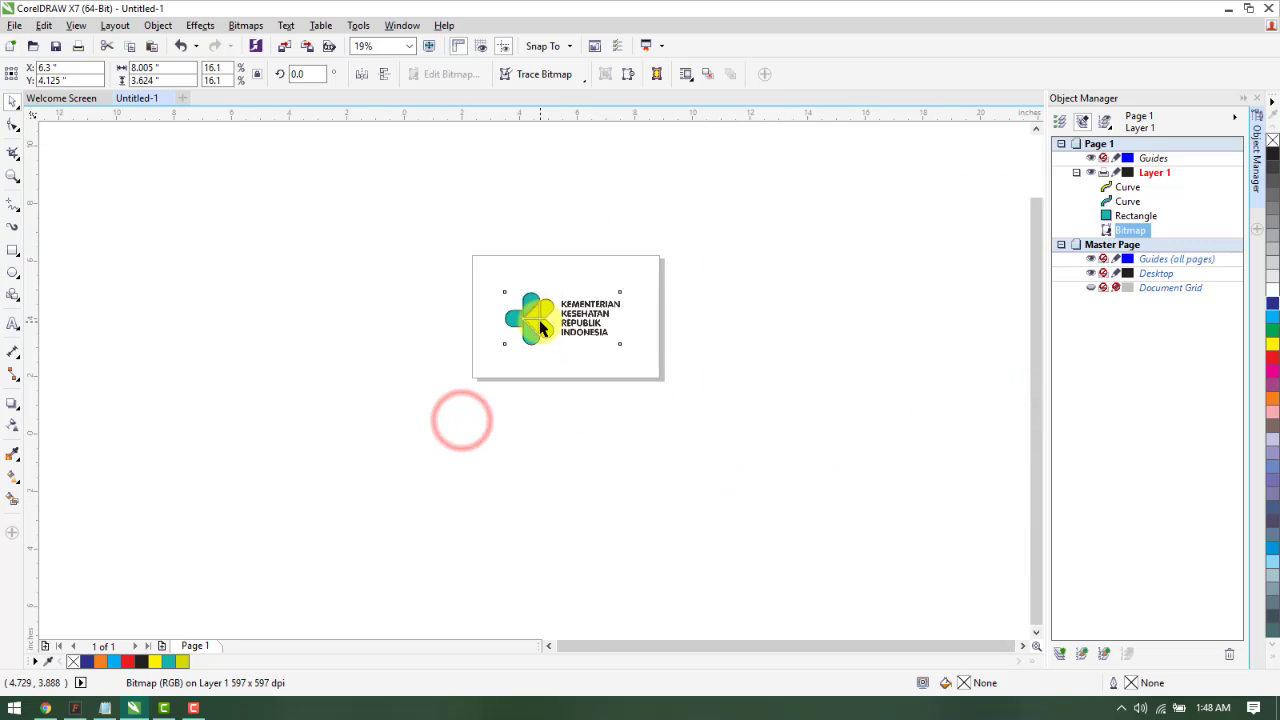
pyautogui.scroll(3, 591, 460)
pyautogui.click(623, 506)
pyautogui.scroll(2, 503, 234)
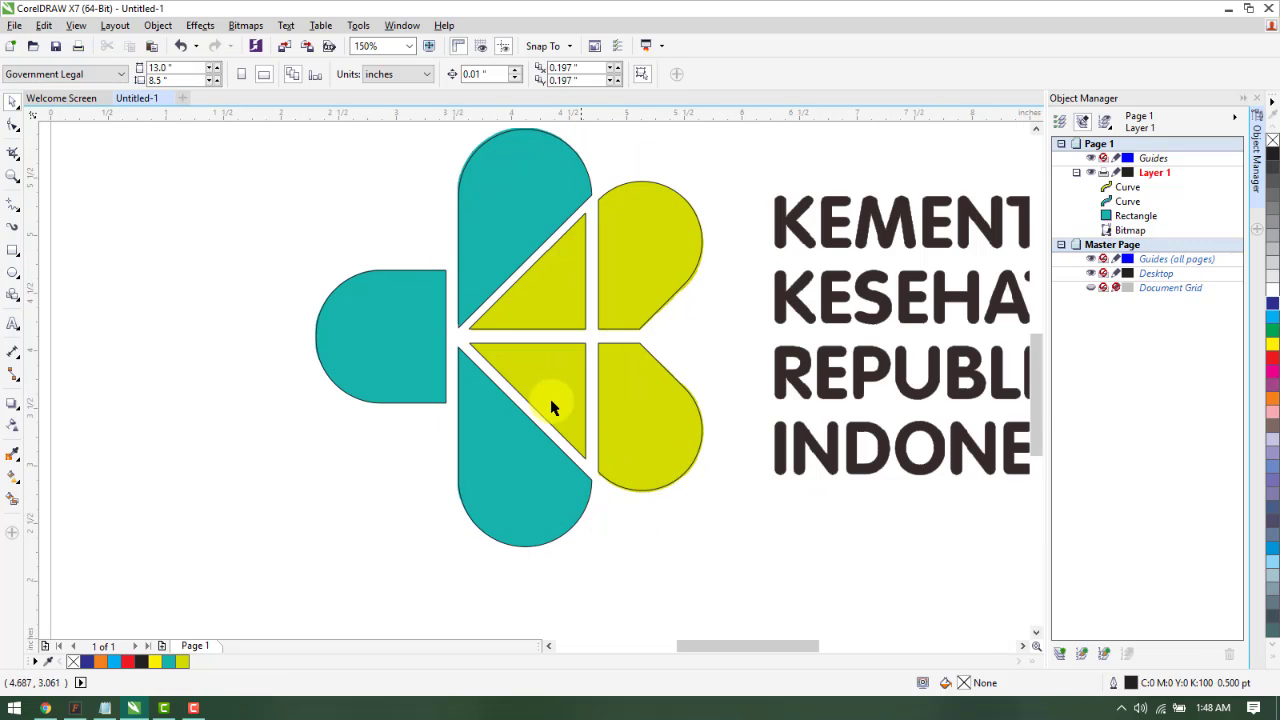
pyautogui.scroll(-2, 468, 380)
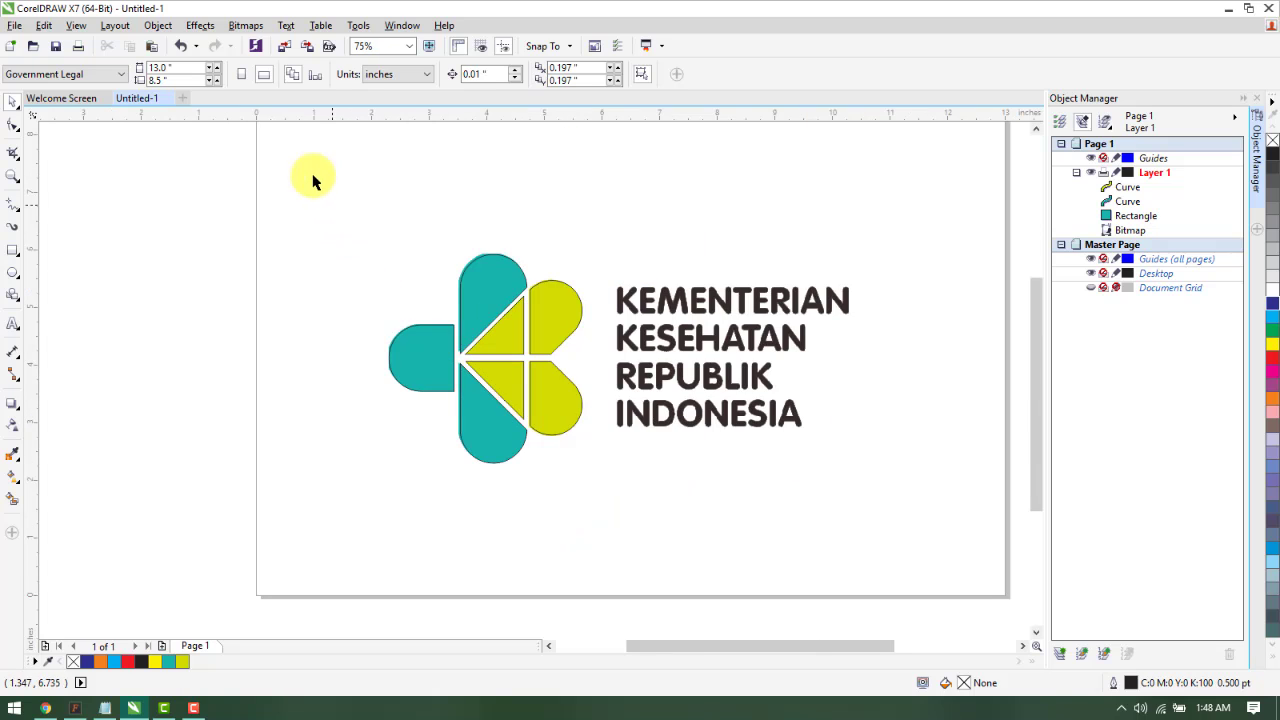
# Select the three redrawn logo shapes together and set their outline width to None
pyautogui.moveTo(314, 178); pyautogui.dragTo(603, 531)
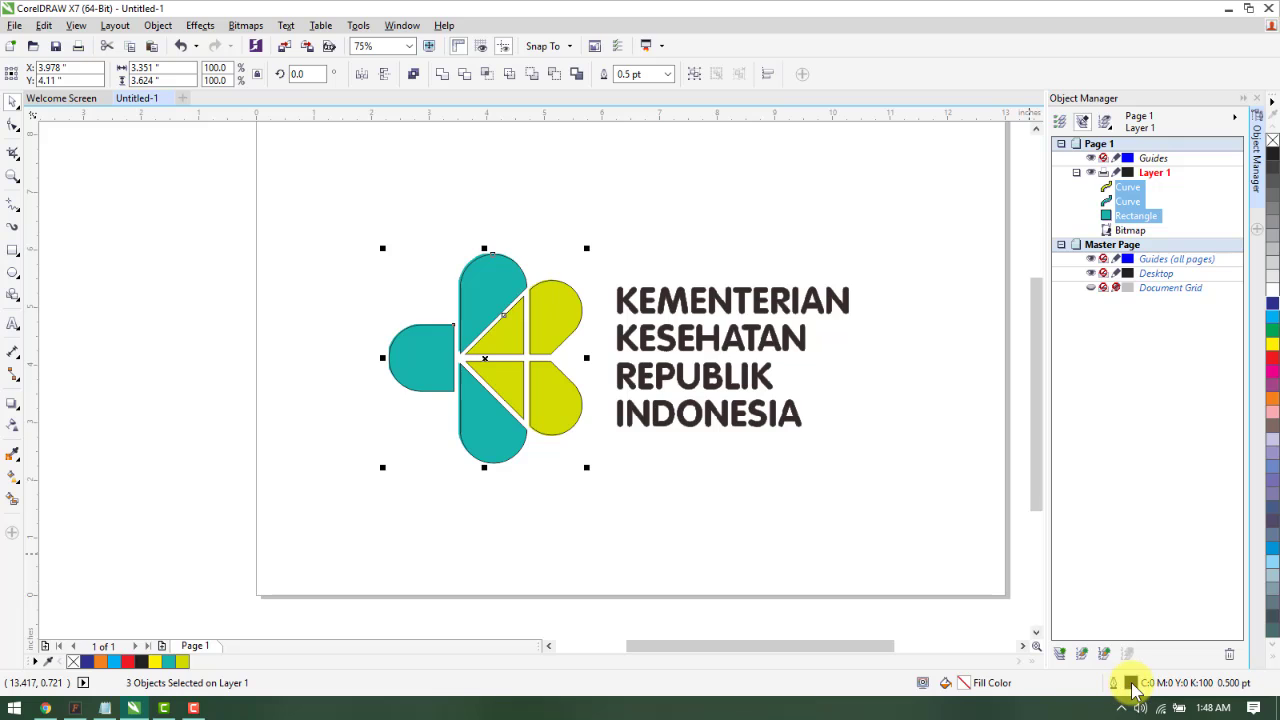
pyautogui.click(666, 75)
pyautogui.click(628, 90)
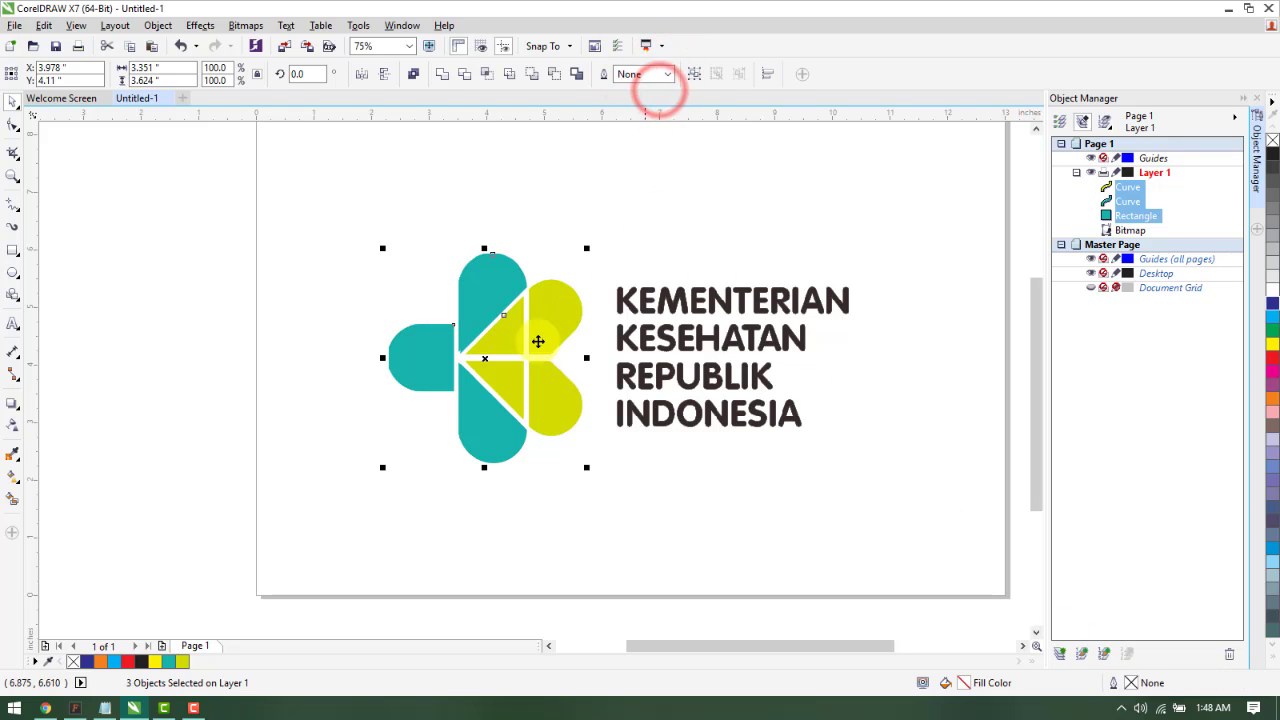
# Move the redrawn symbol clear of the logo image, to its left, for comparison with the original
pyautogui.moveTo(491, 363); pyautogui.dragTo(195, 362)
pyautogui.click(358, 422)
pyautogui.scroll(-2, 277, 400)
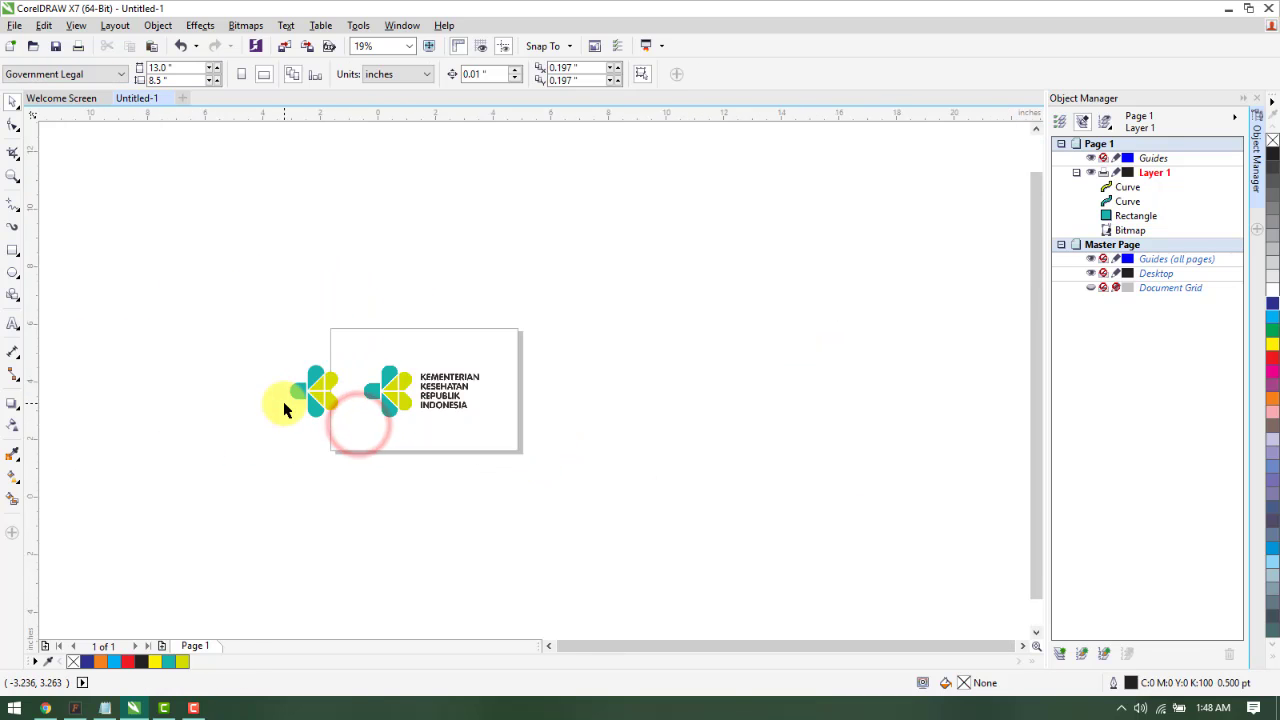
pyautogui.scroll(2, 536, 398)
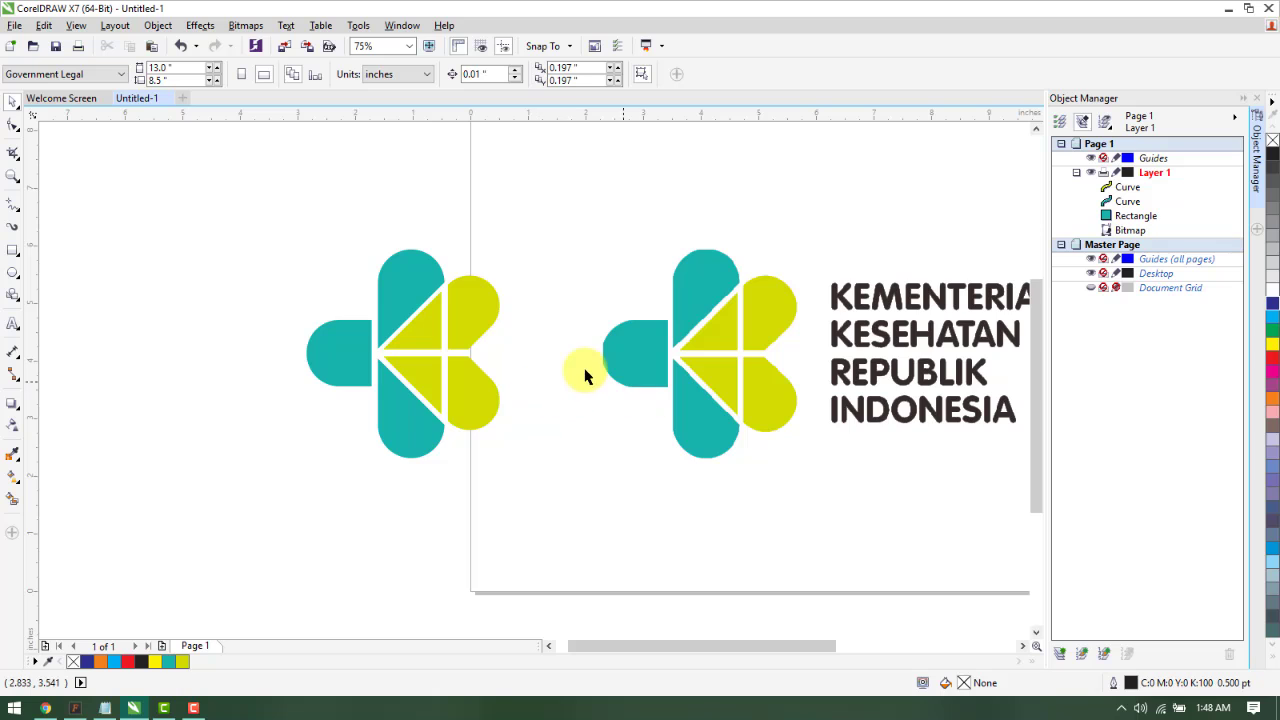
pyautogui.click(650, 457)
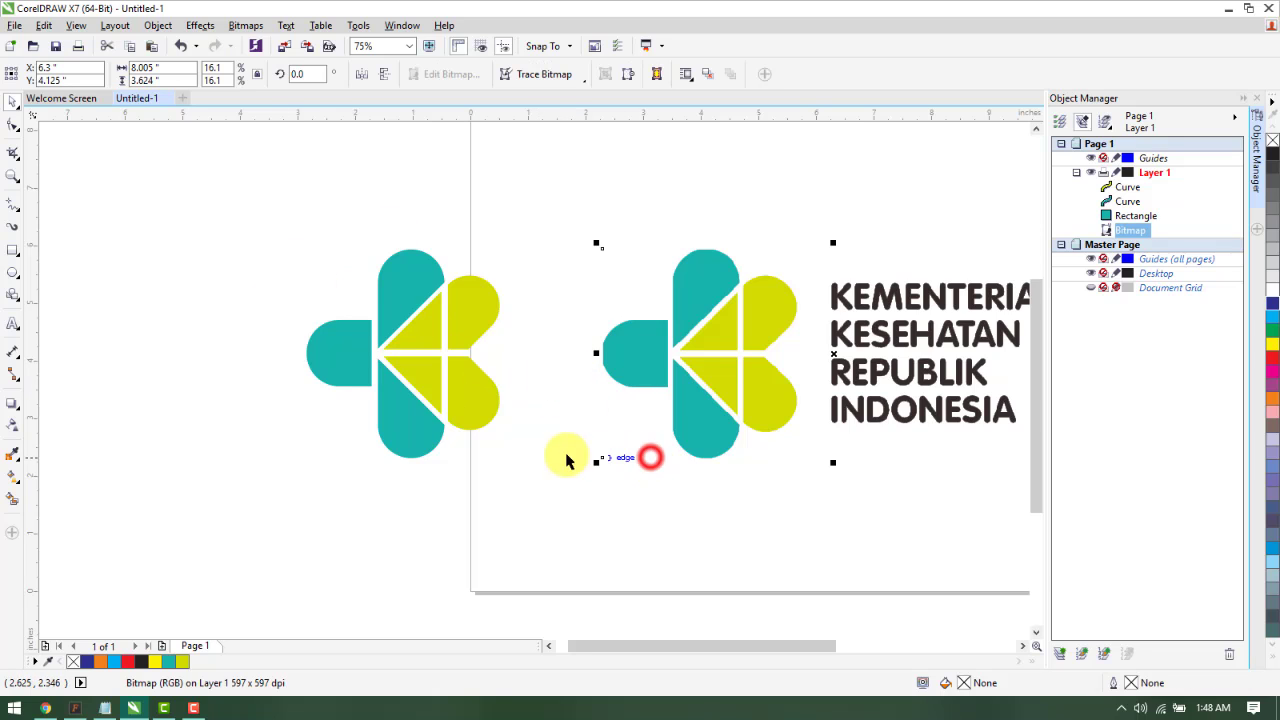
# Add artistic text reading KEMENTERIAN, KESEHATAN, REPUBLIK, INDONESIA on four lines over the wording in the logo image
pyautogui.scroll(-2, 610, 475)
pyautogui.click(649, 486)
pyautogui.scroll(2, 766, 400)
pyautogui.scroll(-1, 700, 400)
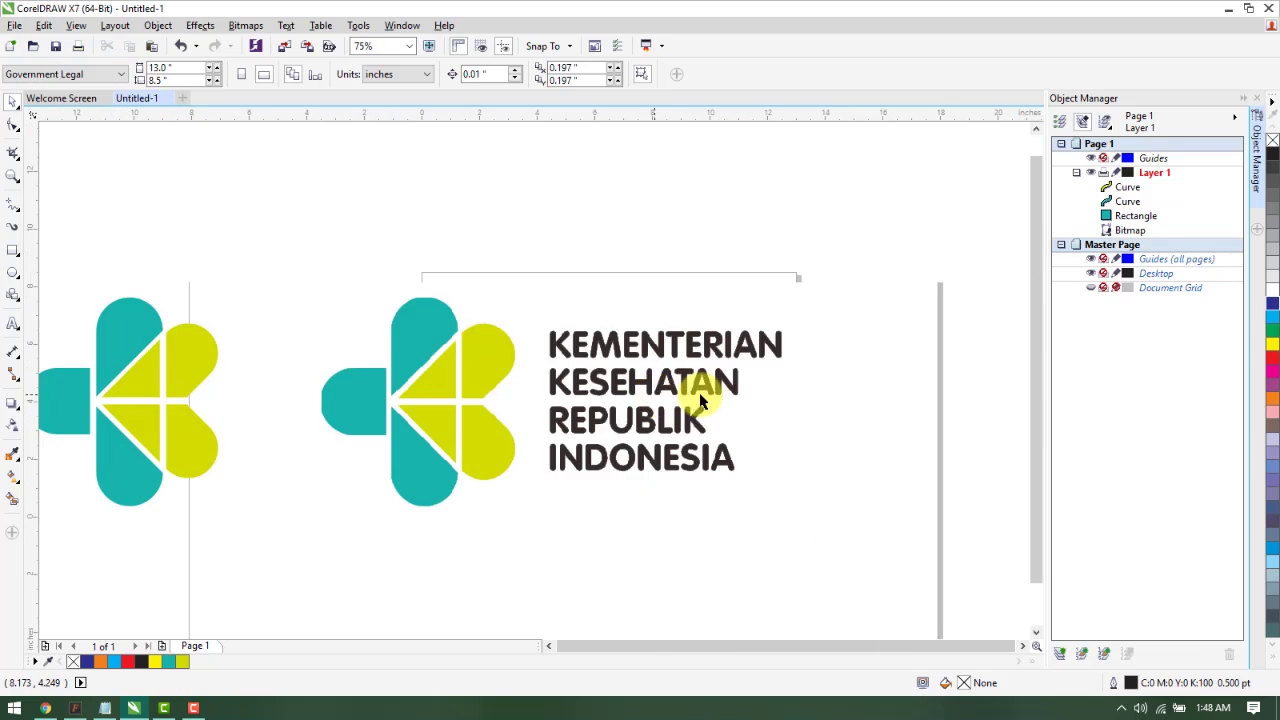
pyautogui.scroll(1, 715, 396)
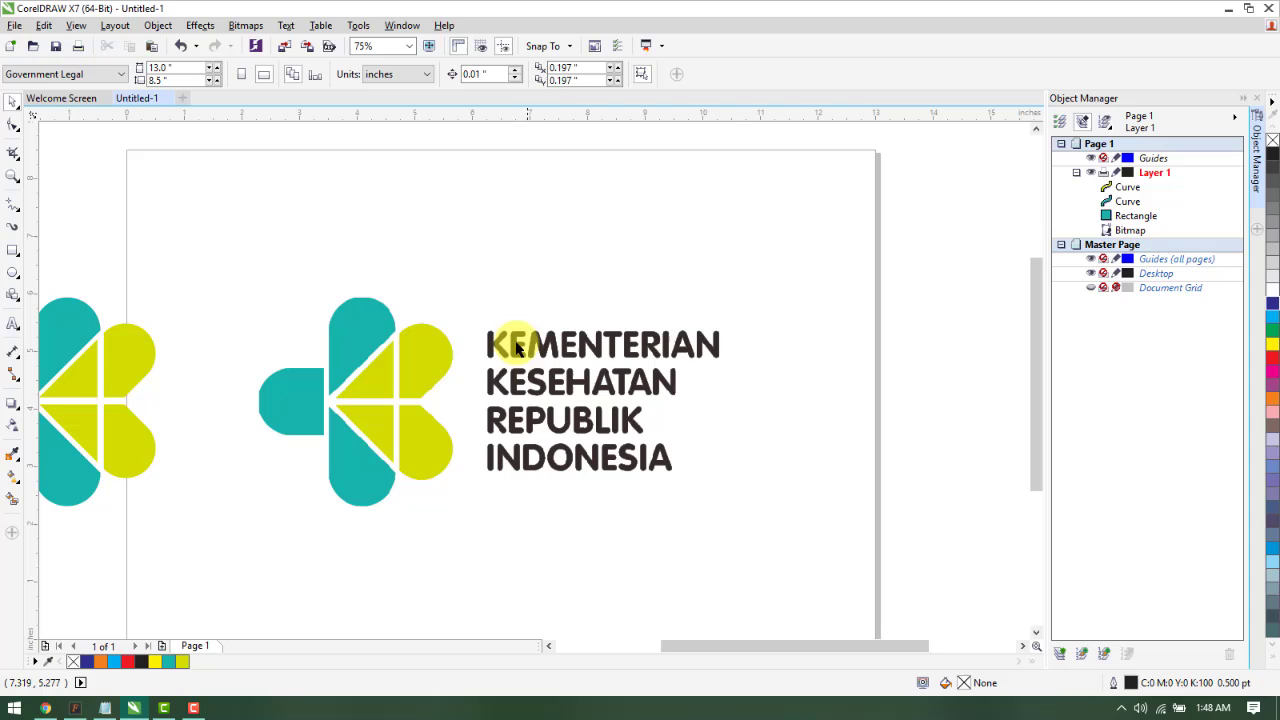
pyautogui.click(12, 323)
pyautogui.click(490, 350)
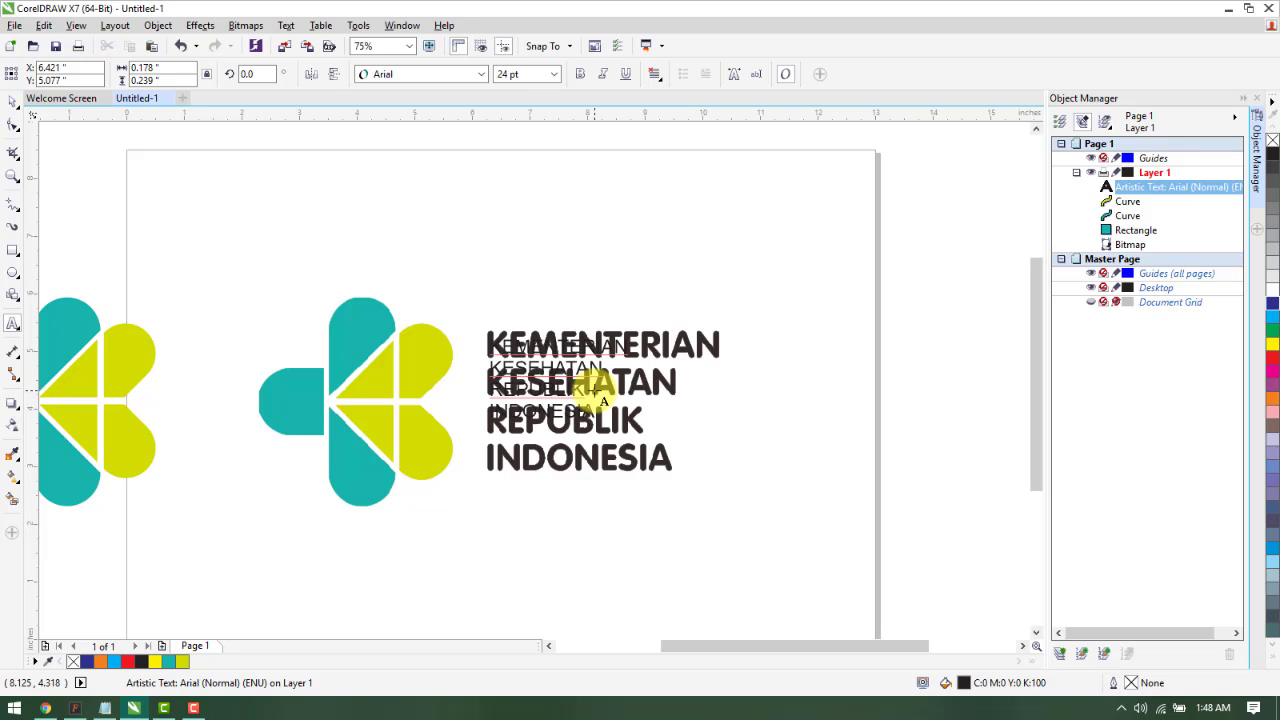
# Move the four-line text clear of the logo image, to its right, and set its font to VAG Rundschrift BQ
pyautogui.click(13, 125)
pyautogui.click(10, 104)
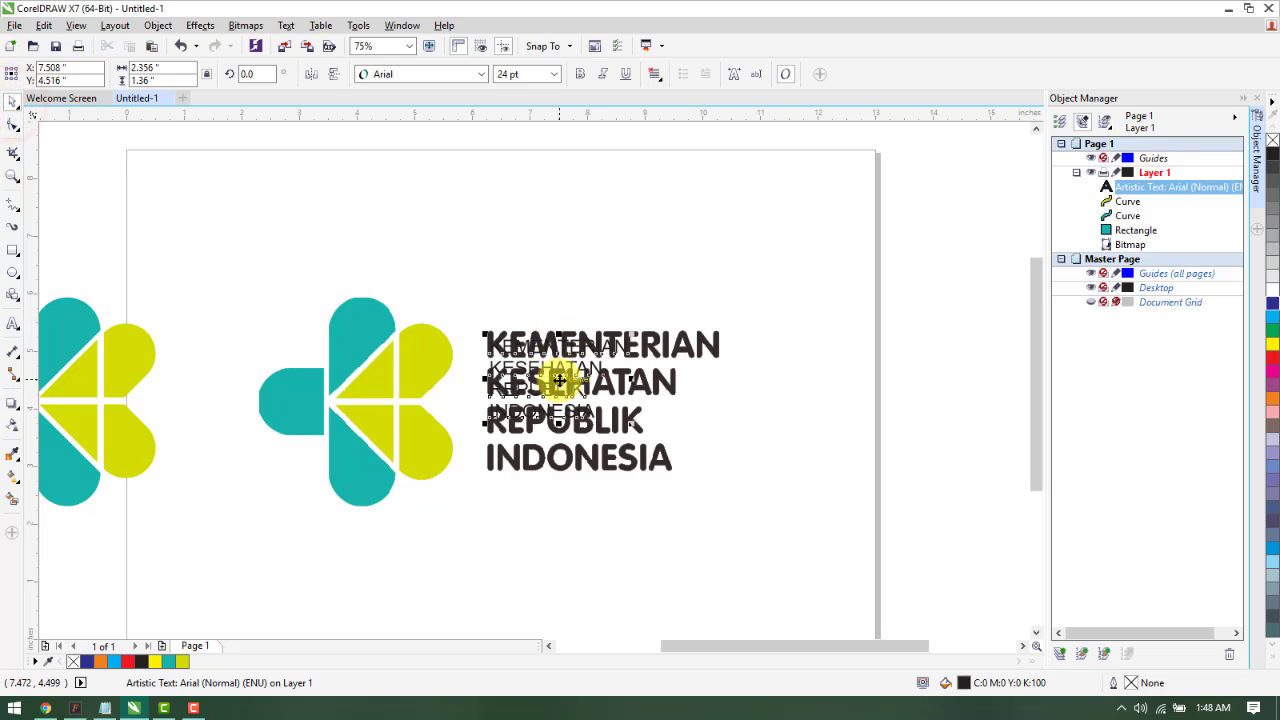
pyautogui.moveTo(558, 365); pyautogui.dragTo(789, 410)
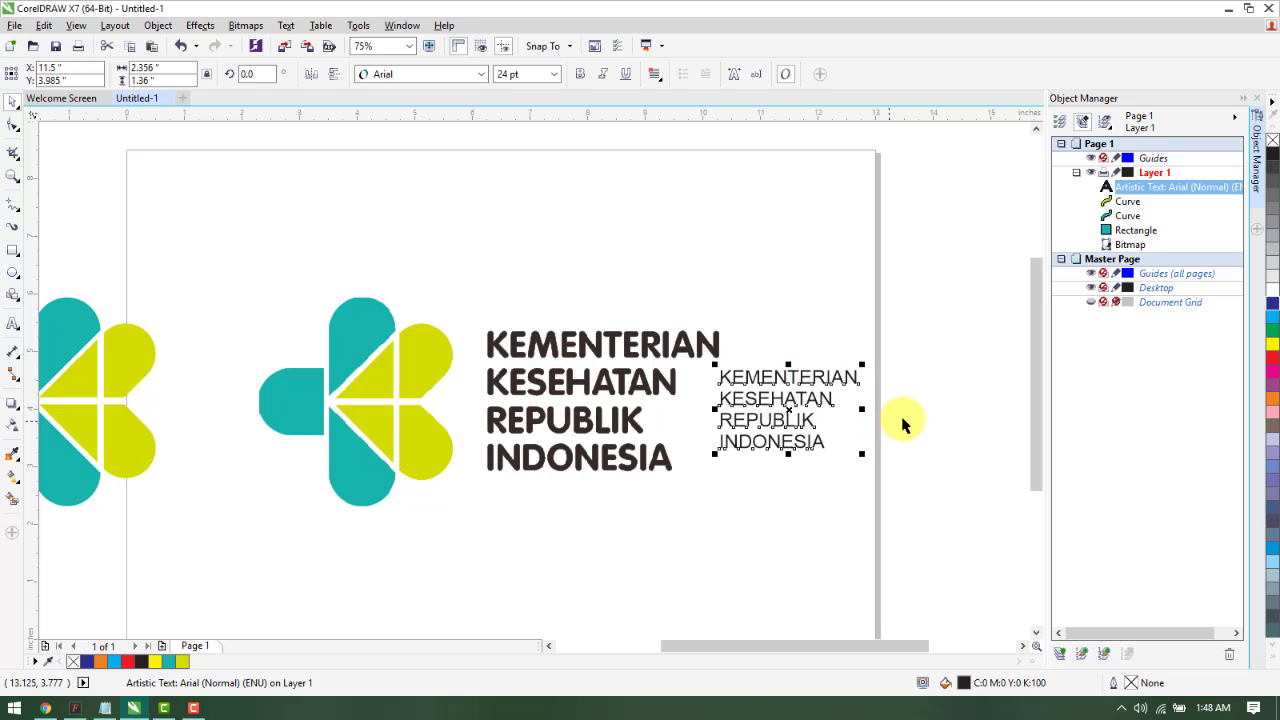
pyautogui.click(481, 75)
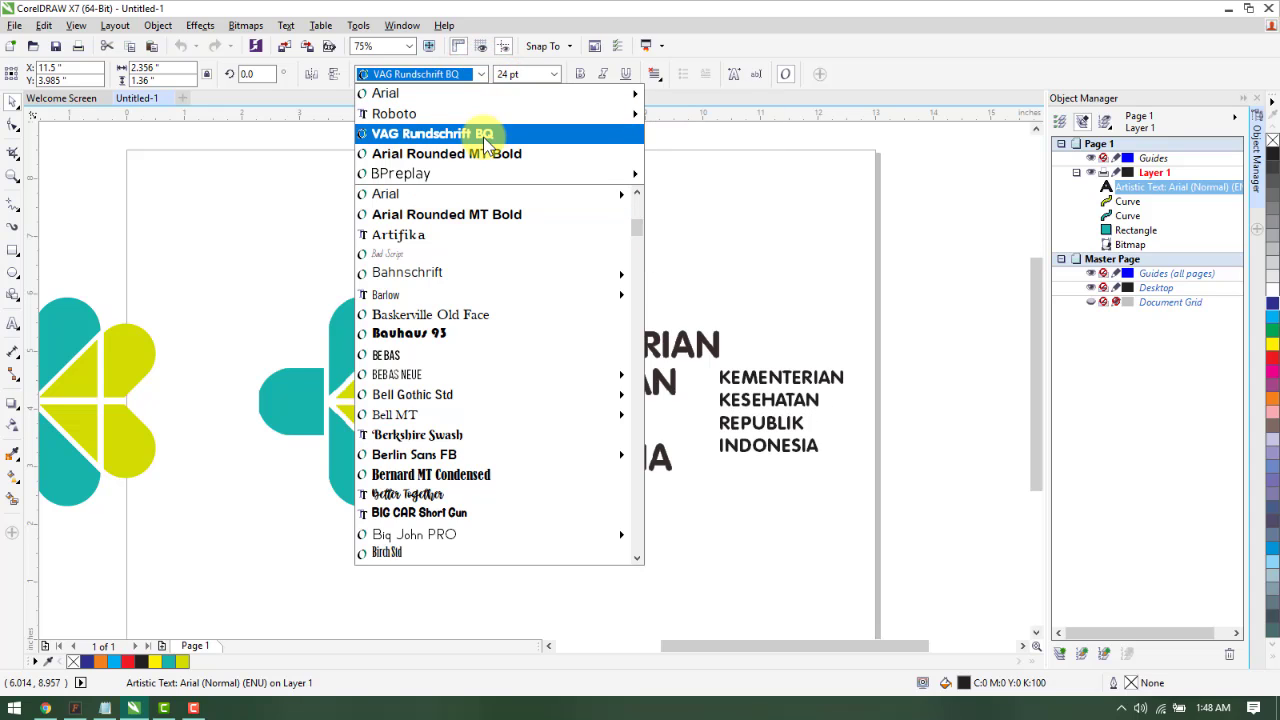
pyautogui.click(486, 137)
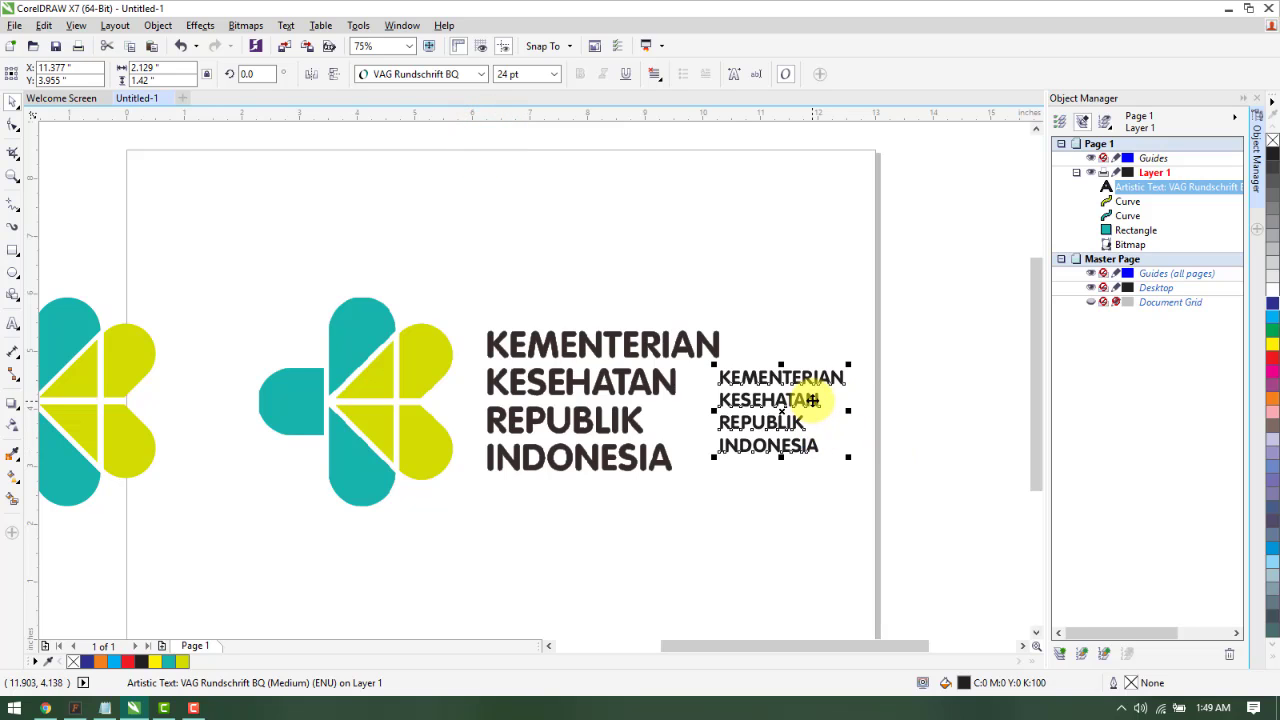
# Place the text over the image's wording and scale it to about 45.37 pt so the KEMENTERIAN line matches the original
pyautogui.moveTo(808, 400); pyautogui.dragTo(581, 358)
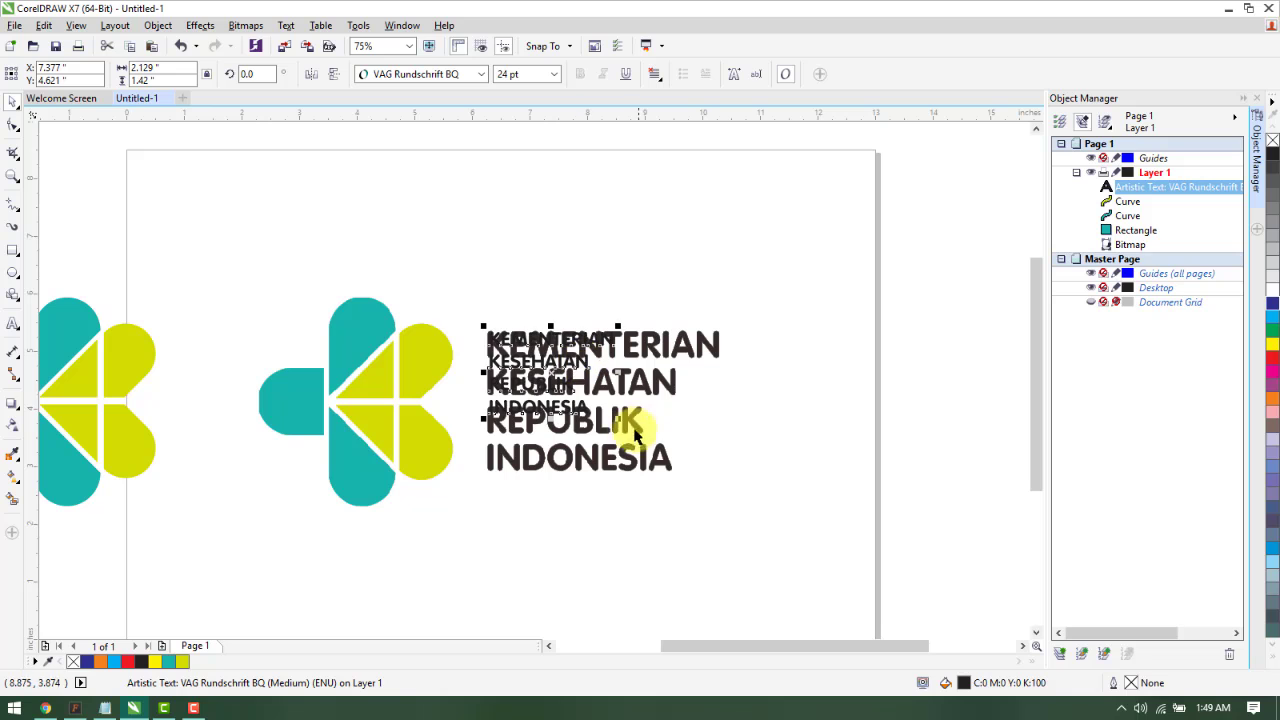
pyautogui.moveTo(621, 419); pyautogui.dragTo(740, 540)
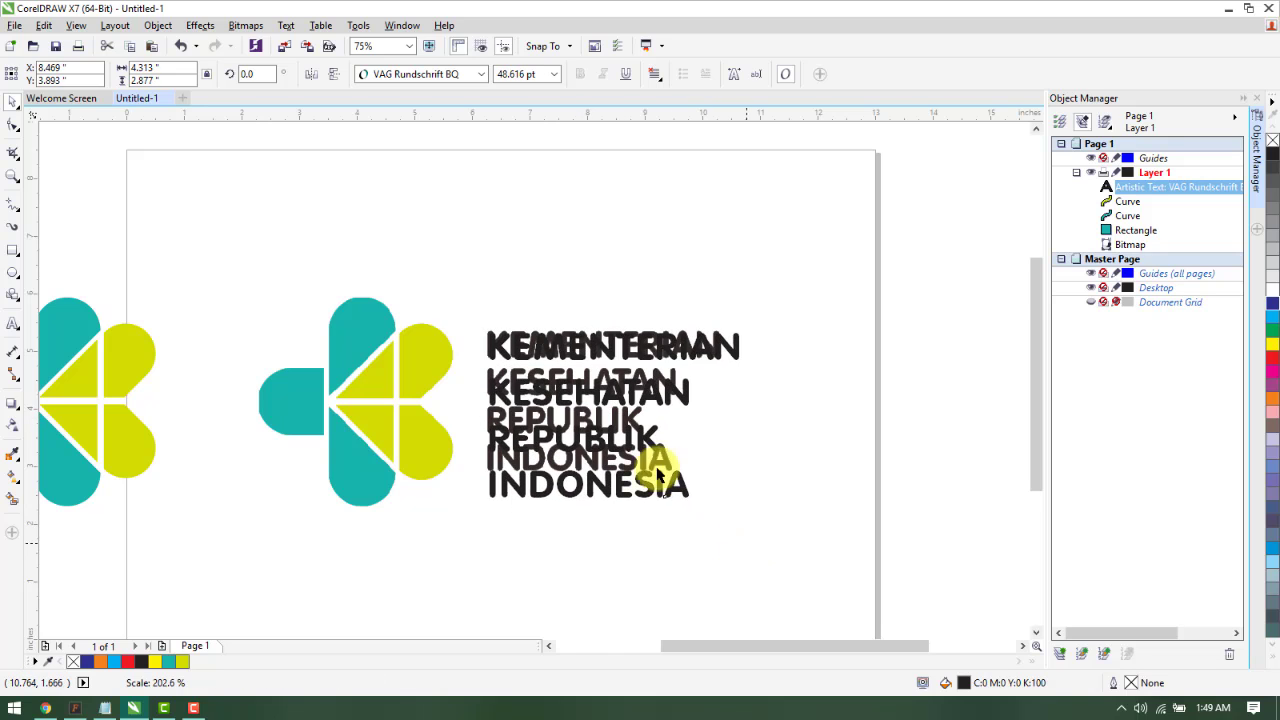
pyautogui.scroll(3, 537, 370)
pyautogui.scroll(3, 537, 370)
pyautogui.moveTo(491, 337); pyautogui.dragTo(488, 340)
pyautogui.scroll(-6, 540, 370)
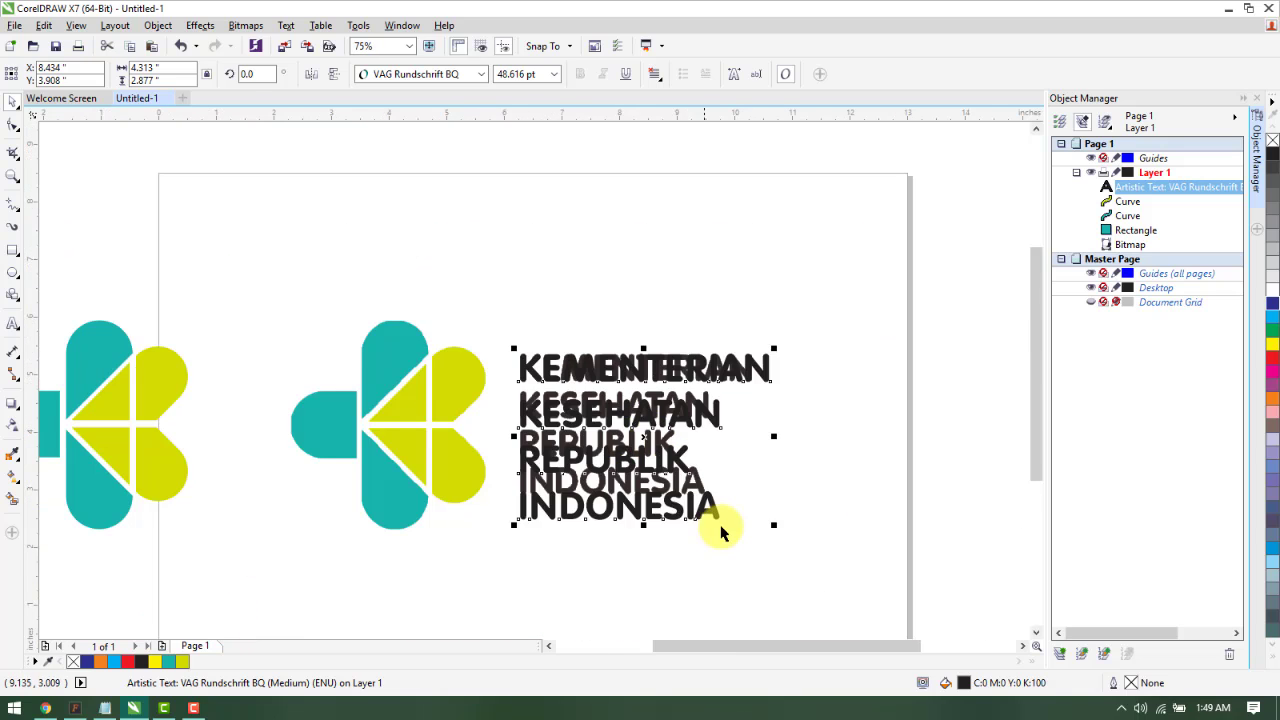
pyautogui.scroll(3, 760, 528)
pyautogui.moveTo(819, 520); pyautogui.dragTo(790, 514)
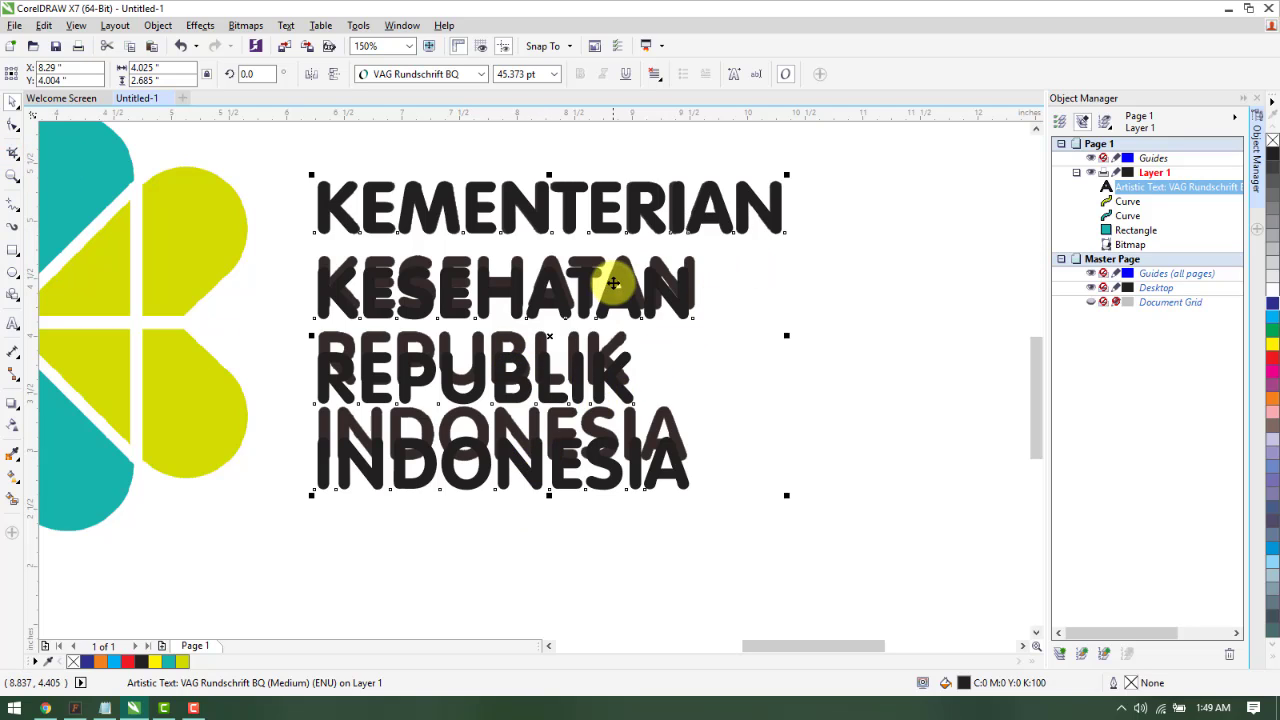
# Tighten the text's line spacing with the Shape tool until all four lines match the wording in the logo image
pyautogui.click(13, 124)
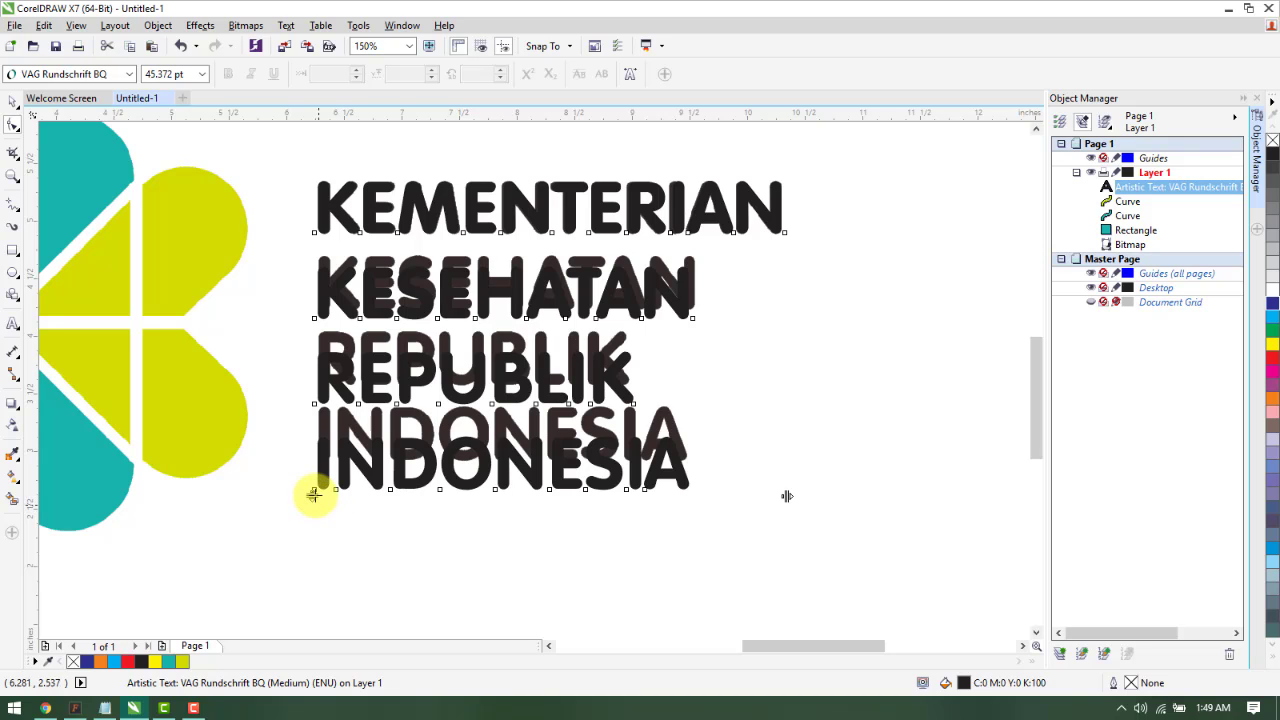
pyautogui.scroll(4, 313, 494)
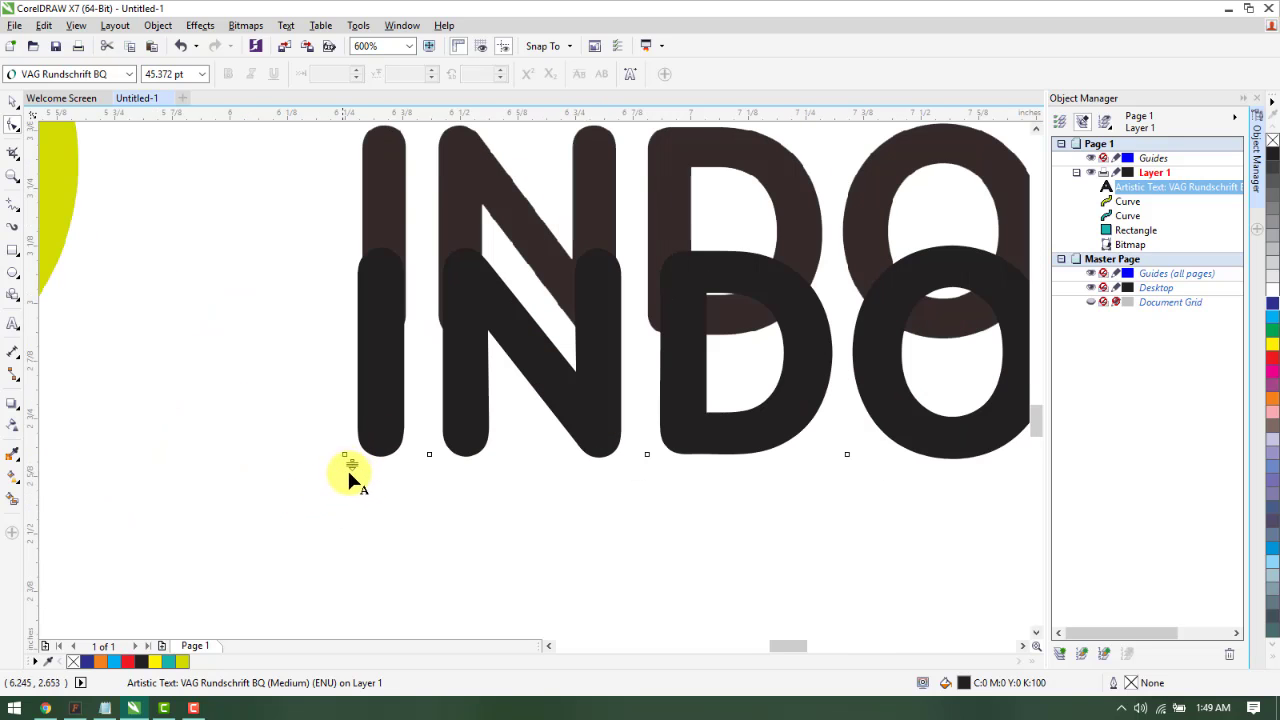
pyautogui.scroll(-6, 354, 468)
pyautogui.moveTo(343, 466); pyautogui.dragTo(351, 452)
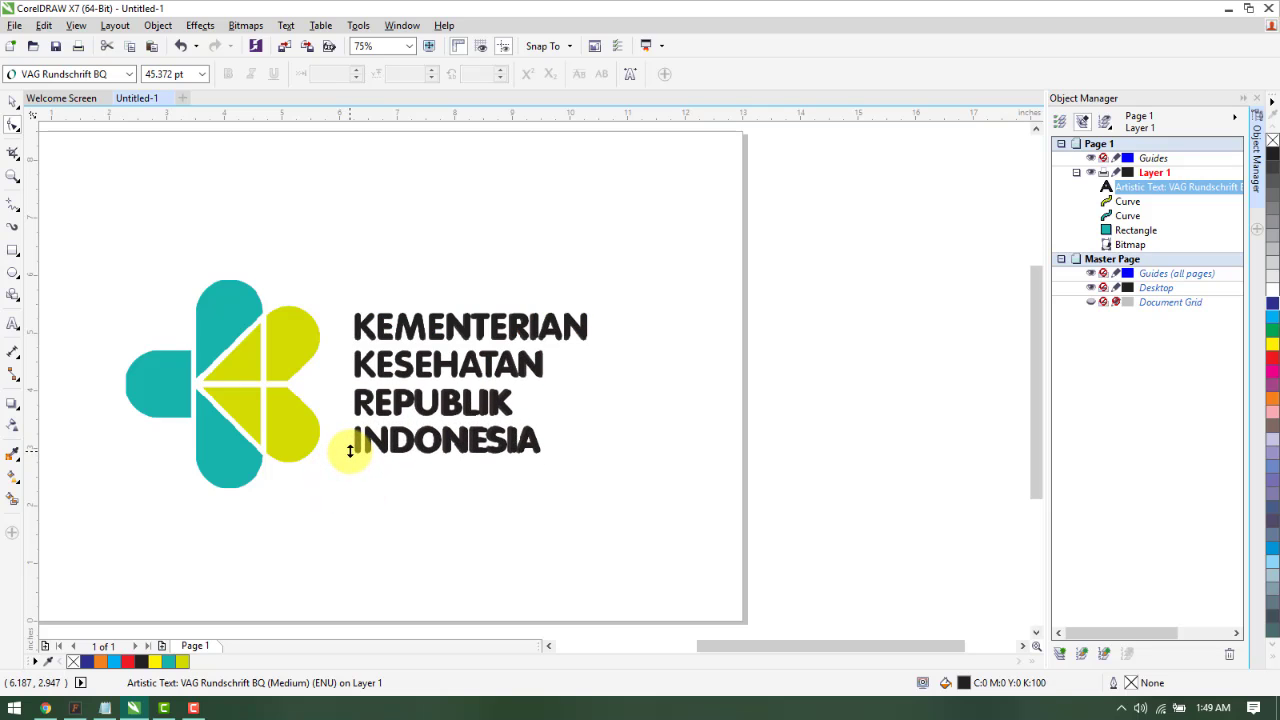
pyautogui.moveTo(350, 451); pyautogui.dragTo(350, 452)
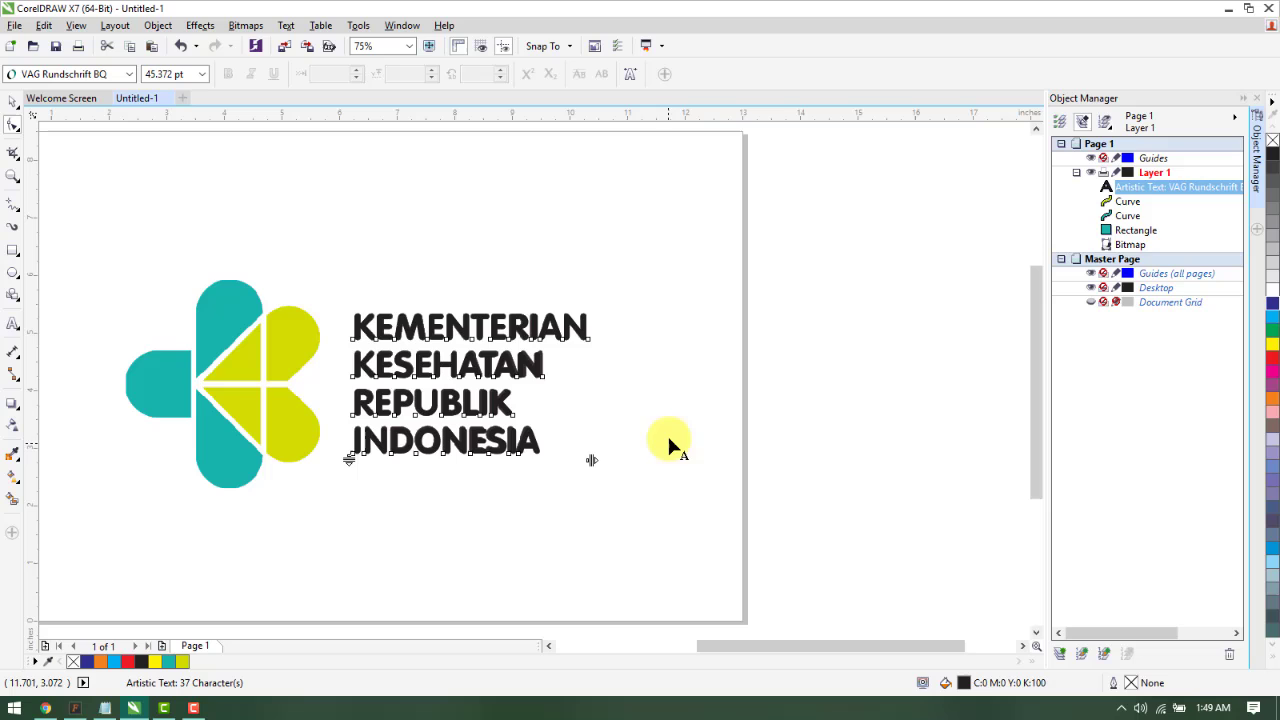
pyautogui.click(8, 108)
# Move the redrawn symbol and its text below the page, arranged side by side as a complete logo beneath the original
pyautogui.scroll(-3, 466, 277)
pyautogui.scroll(1, 380, 280)
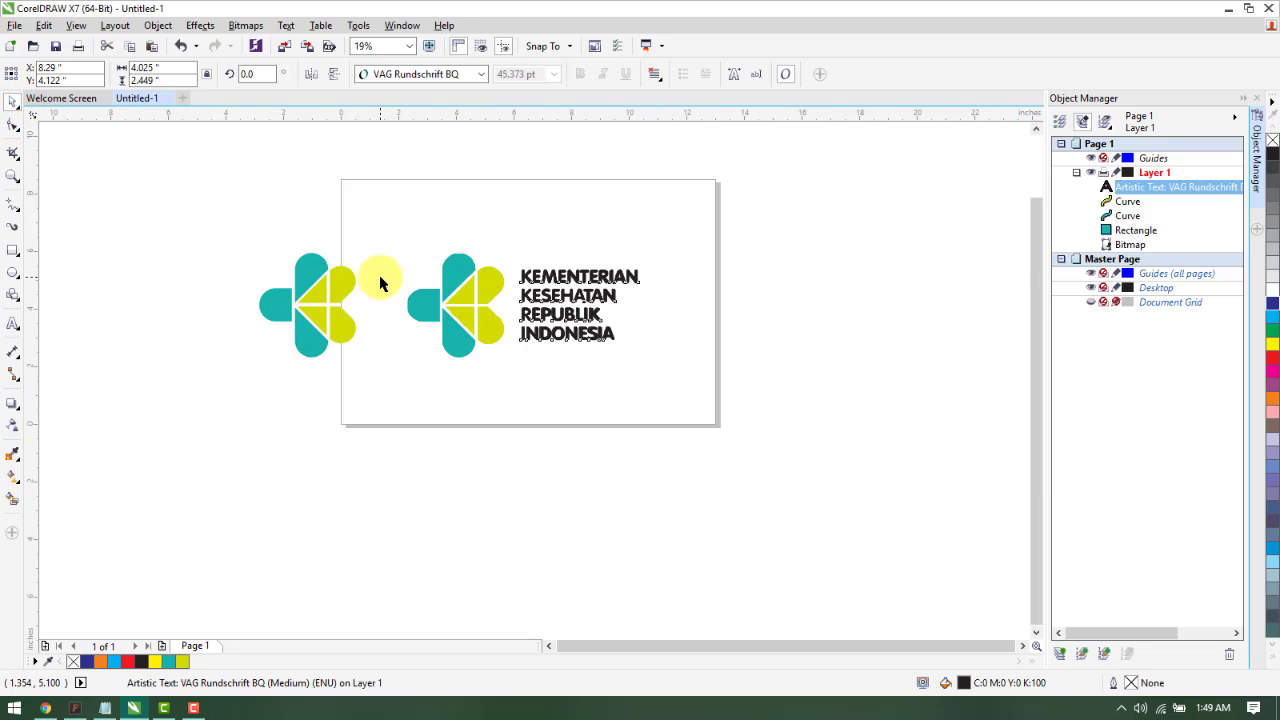
pyautogui.moveTo(173, 215); pyautogui.dragTo(362, 362)
pyautogui.moveTo(317, 300); pyautogui.dragTo(442, 488)
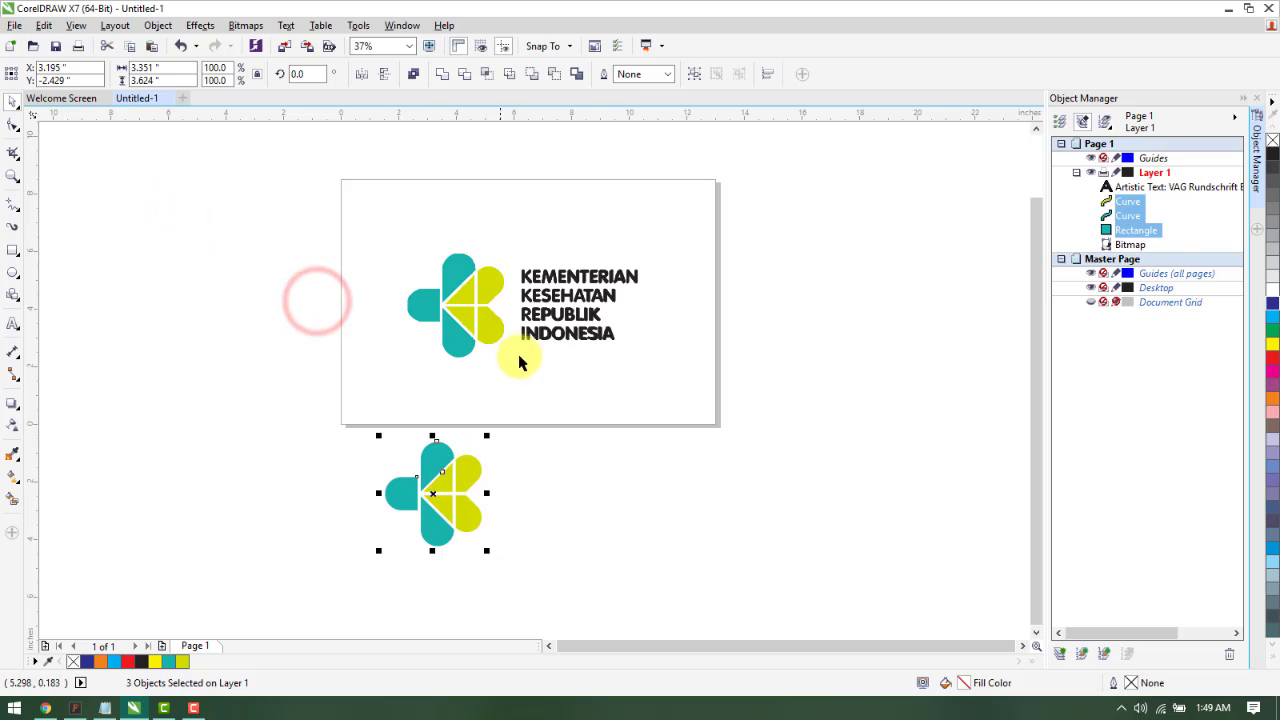
pyautogui.click(566, 332)
pyautogui.moveTo(578, 304); pyautogui.dragTo(549, 494)
pyautogui.click(716, 523)
pyautogui.click(726, 500)
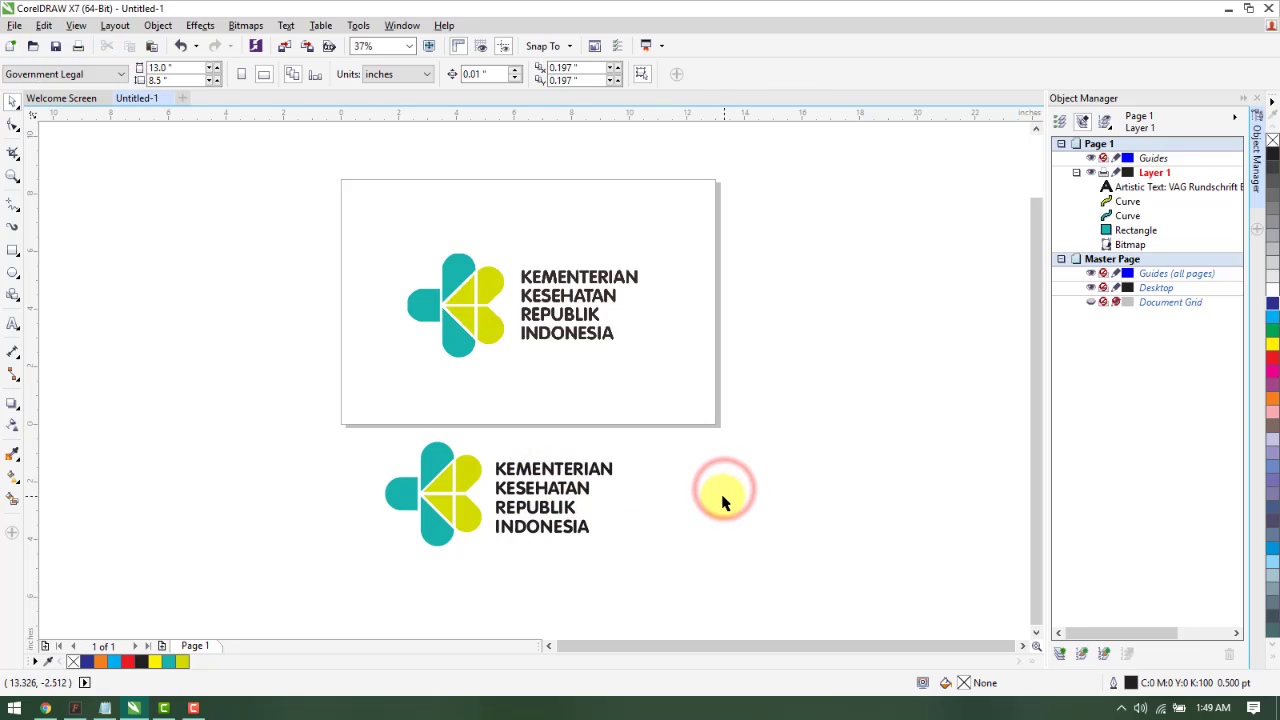
# Examine the edges of the original logo bitmap at very high magnification around the lower teal and lime-green shapes
pyautogui.click(420, 532)
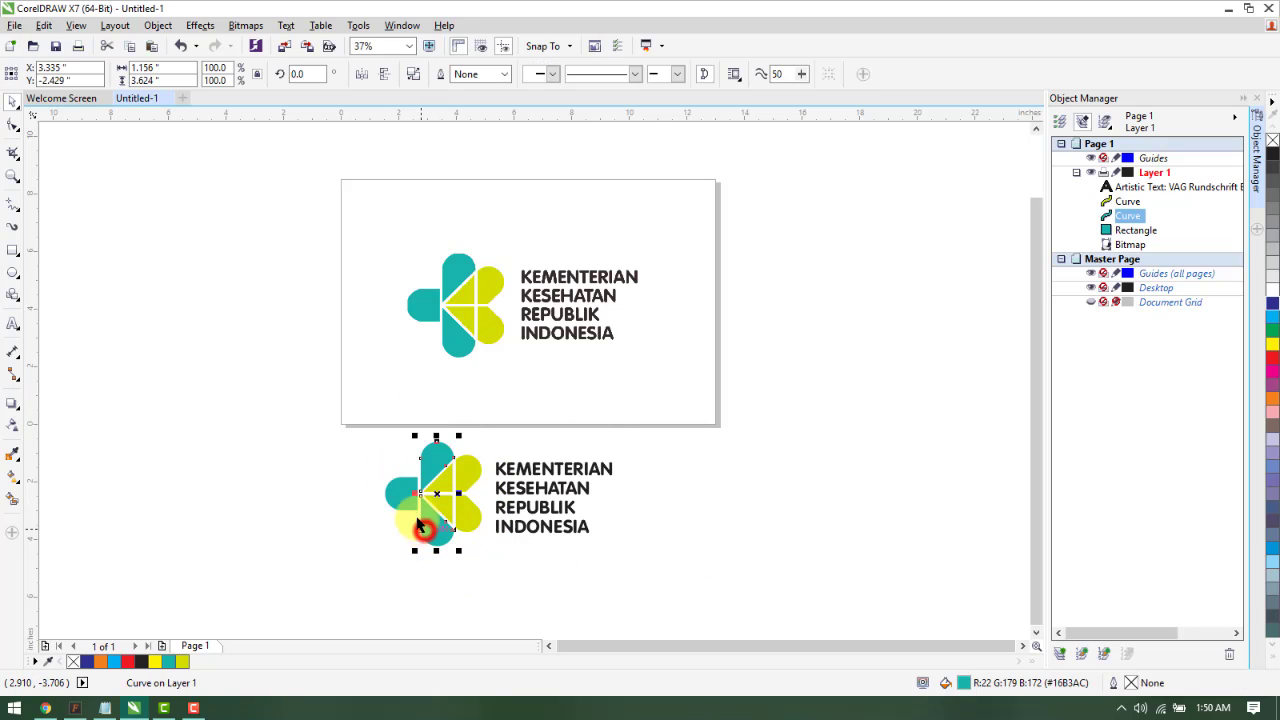
pyautogui.click(468, 368)
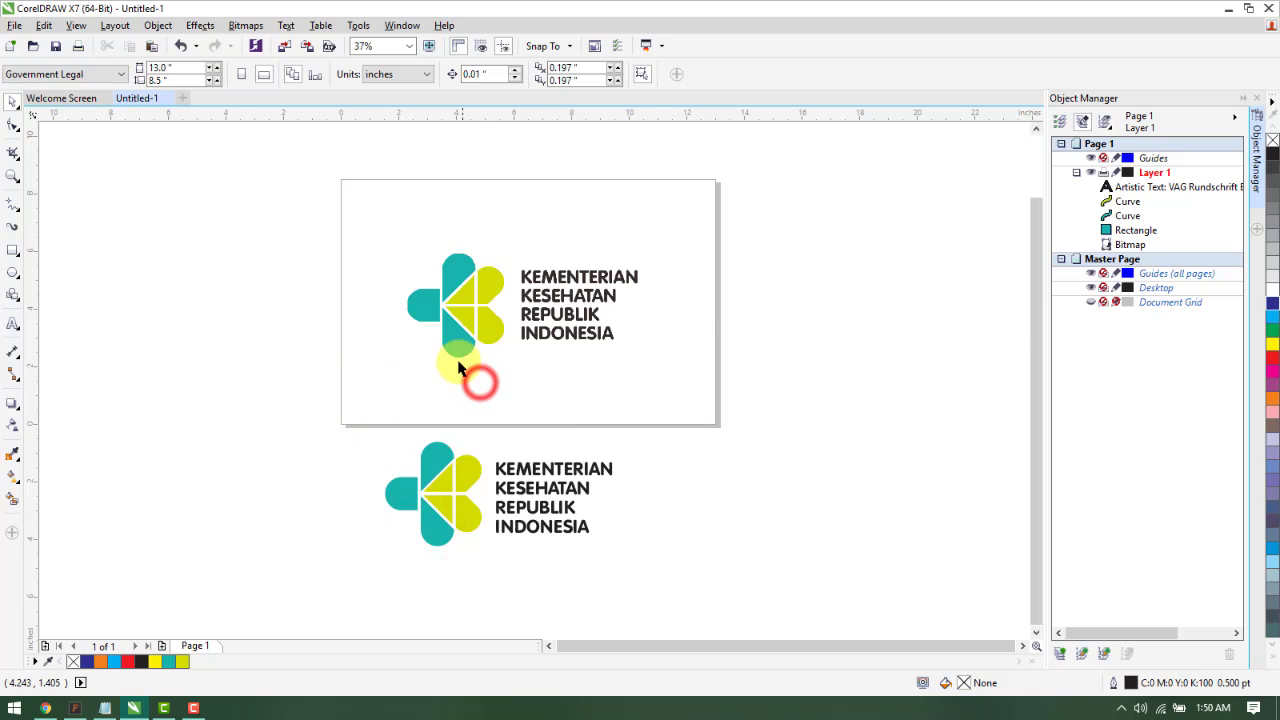
pyautogui.scroll(4, 475, 355)
pyautogui.scroll(2, 478, 347)
pyautogui.scroll(-4, 557, 331)
pyautogui.click(540, 278)
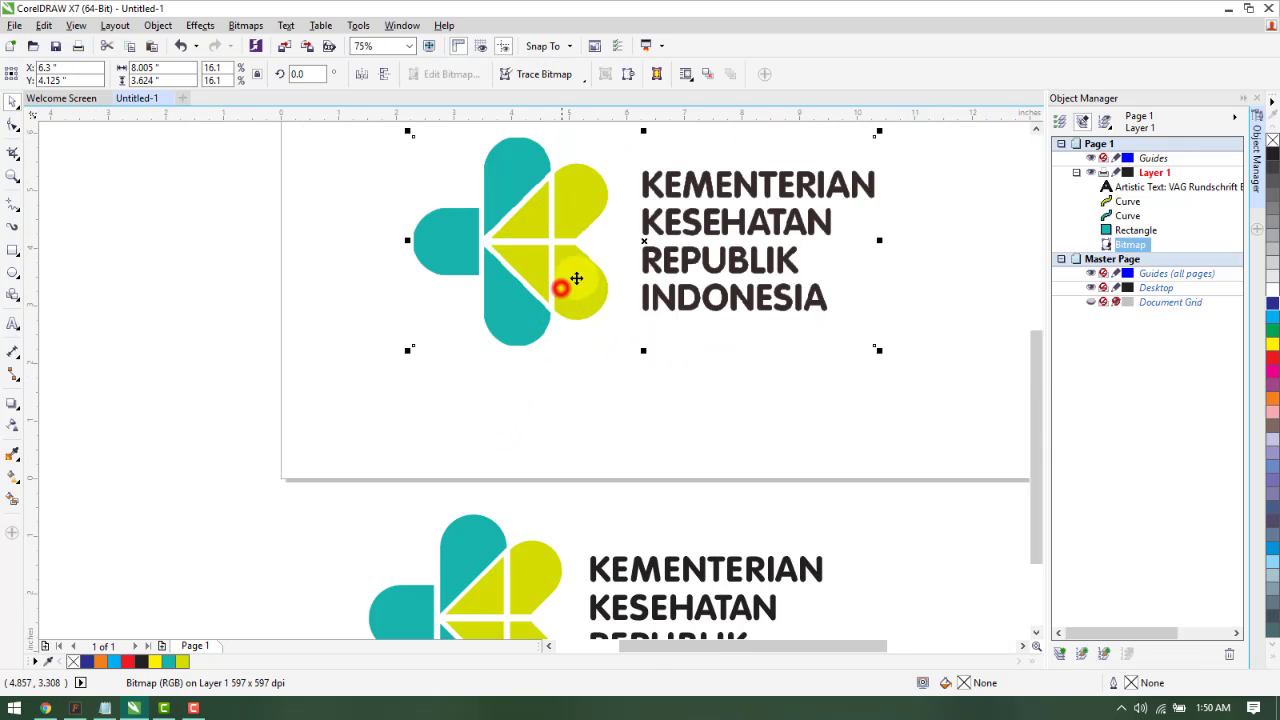
pyautogui.scroll(10, 543, 270)
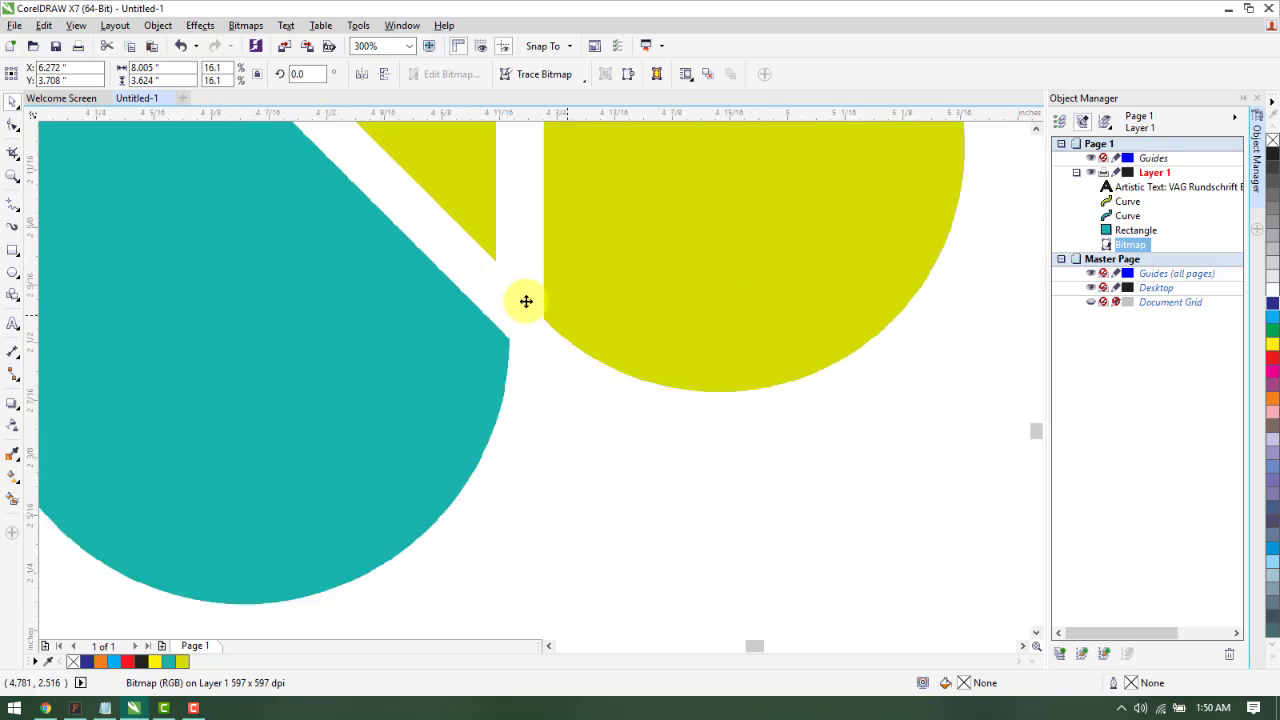
pyautogui.scroll(10, 576, 390)
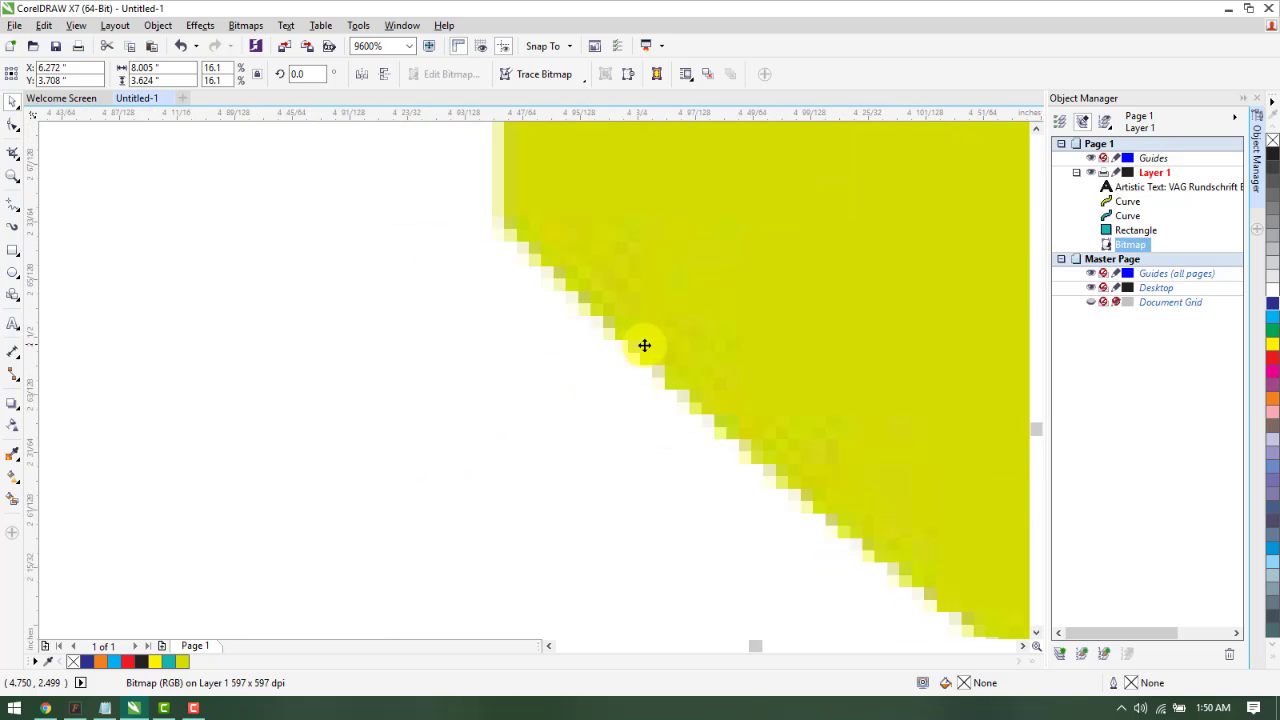
pyautogui.scroll(3, 640, 347)
pyautogui.scroll(-8, 634, 347)
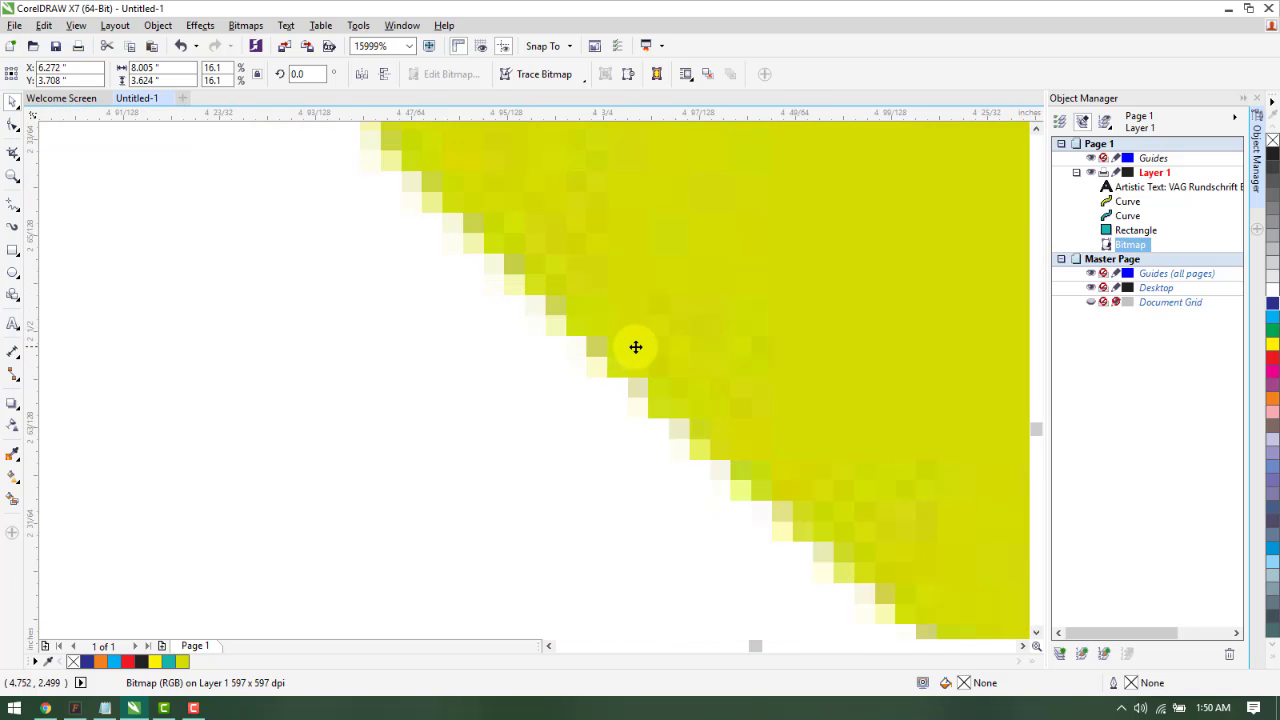
pyautogui.scroll(-3, 636, 346)
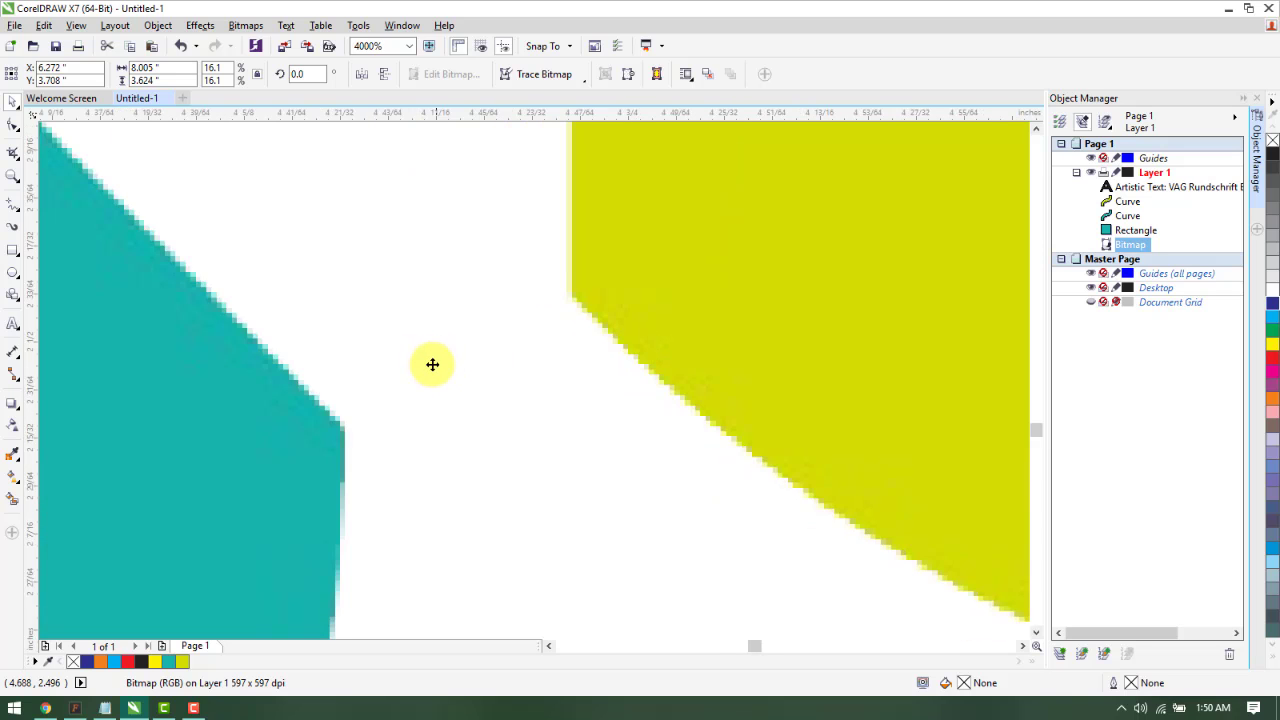
pyautogui.scroll(-12, 449, 360)
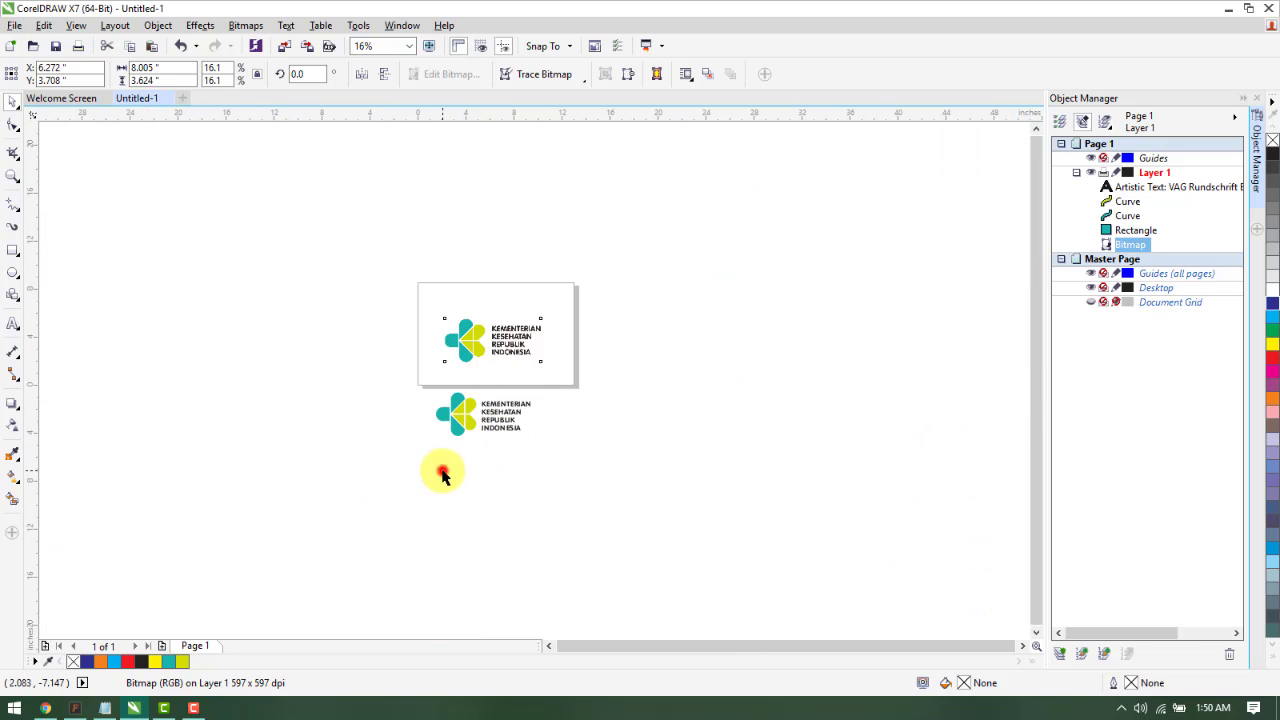
# Examine the redrawn vector logo's lower teal and lime-green edges at high magnification for comparison with the bitmap
pyautogui.click(443, 476)
pyautogui.scroll(8, 457, 423)
pyautogui.scroll(-4, 480, 420)
pyautogui.scroll(4, 505, 428)
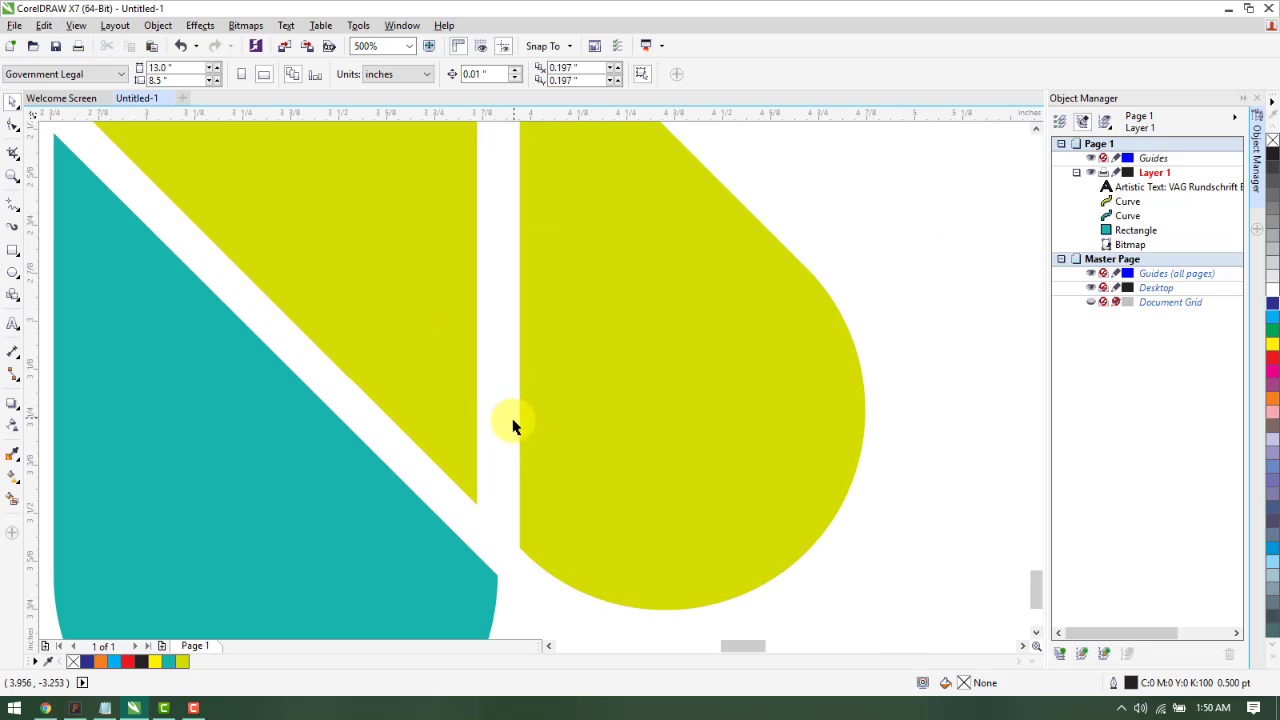
pyautogui.scroll(-3, 533, 465)
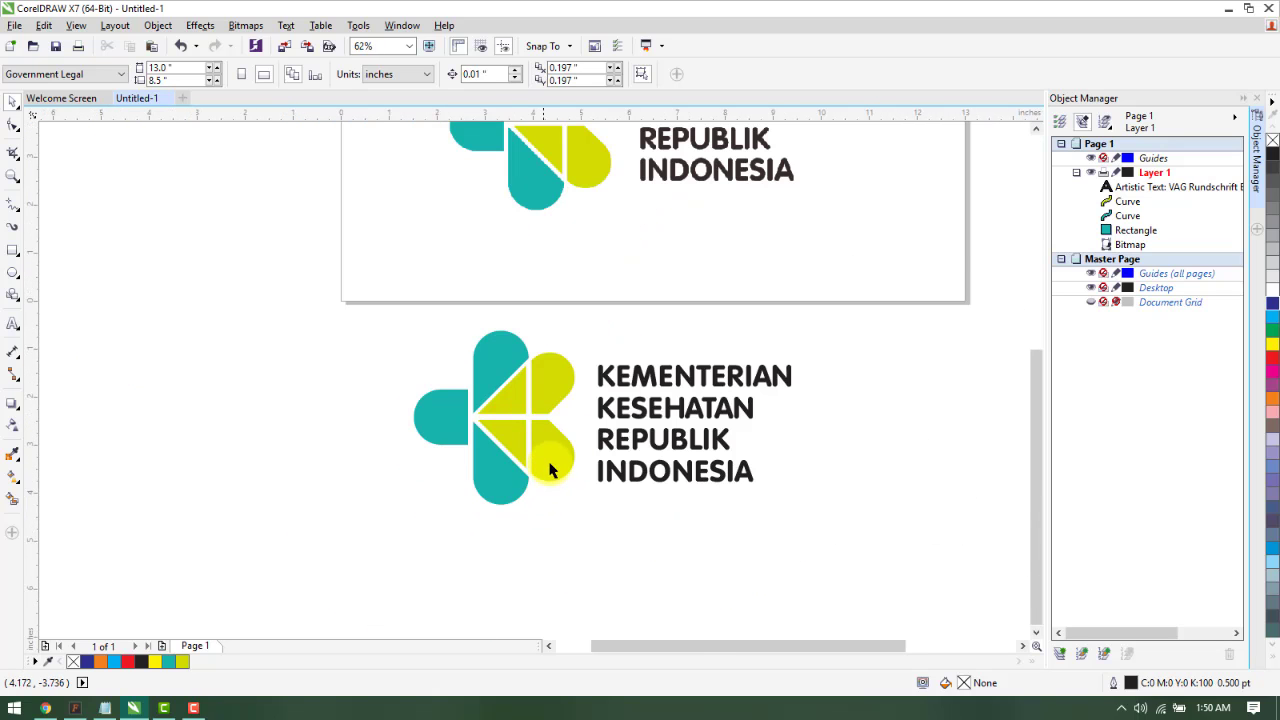
pyautogui.scroll(7, 549, 470)
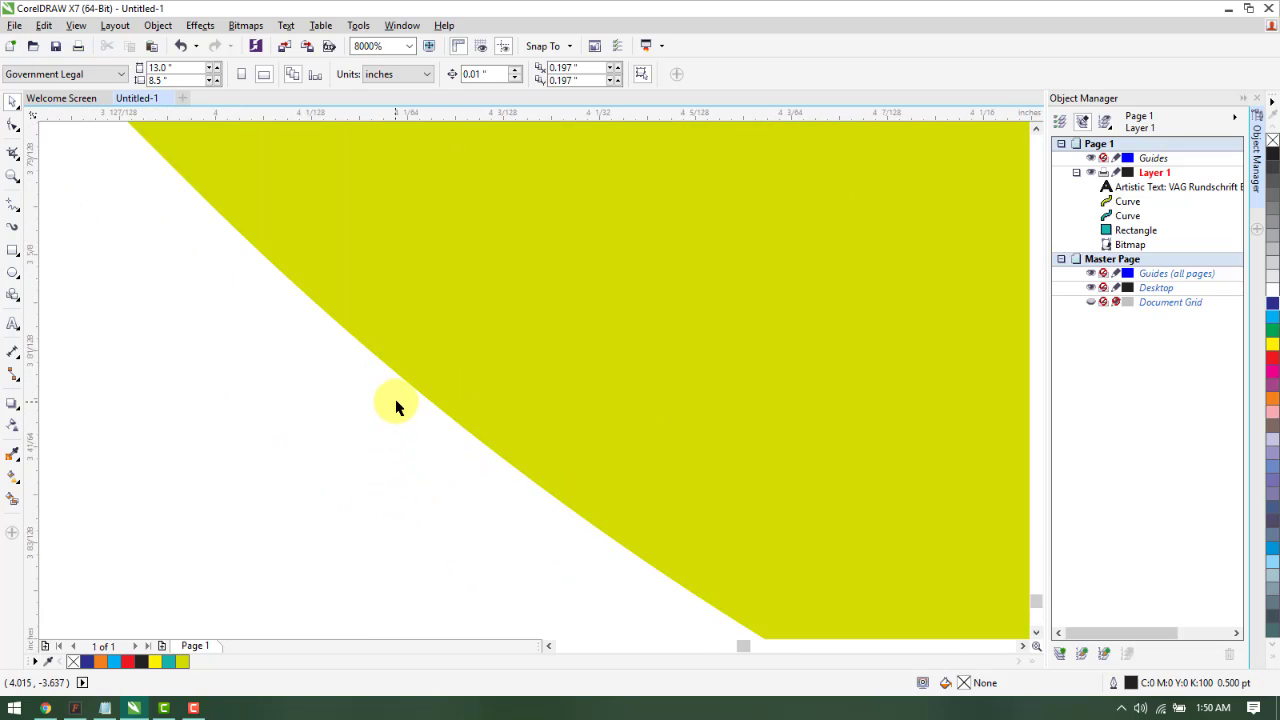
pyautogui.scroll(-8, 420, 397)
pyautogui.scroll(2, 548, 370)
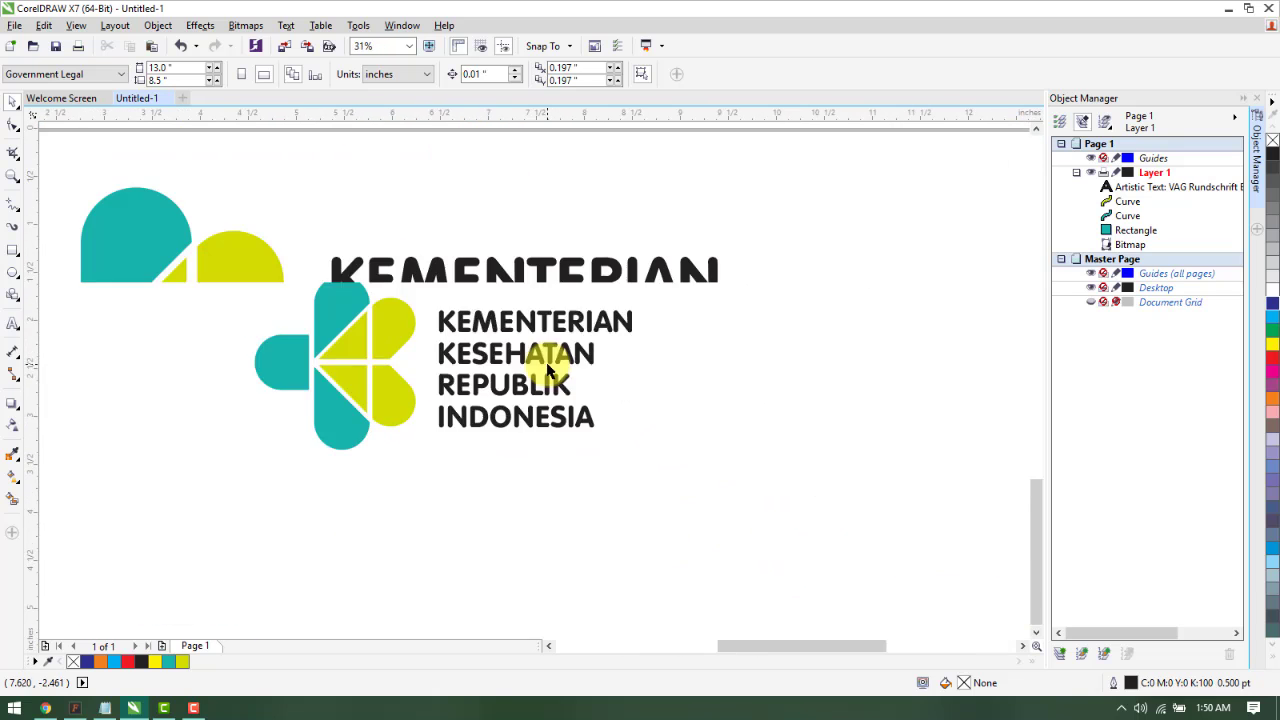
pyautogui.scroll(-2, 548, 370)
pyautogui.scroll(2, 557, 357)
pyautogui.scroll(-2, 543, 334)
# Shift the complete redrawn logo up to the page's lower edge and delete the original logo bitmap
pyautogui.moveTo(632, 427); pyautogui.dragTo(382, 314)
pyautogui.scroll(-2, 556, 345)
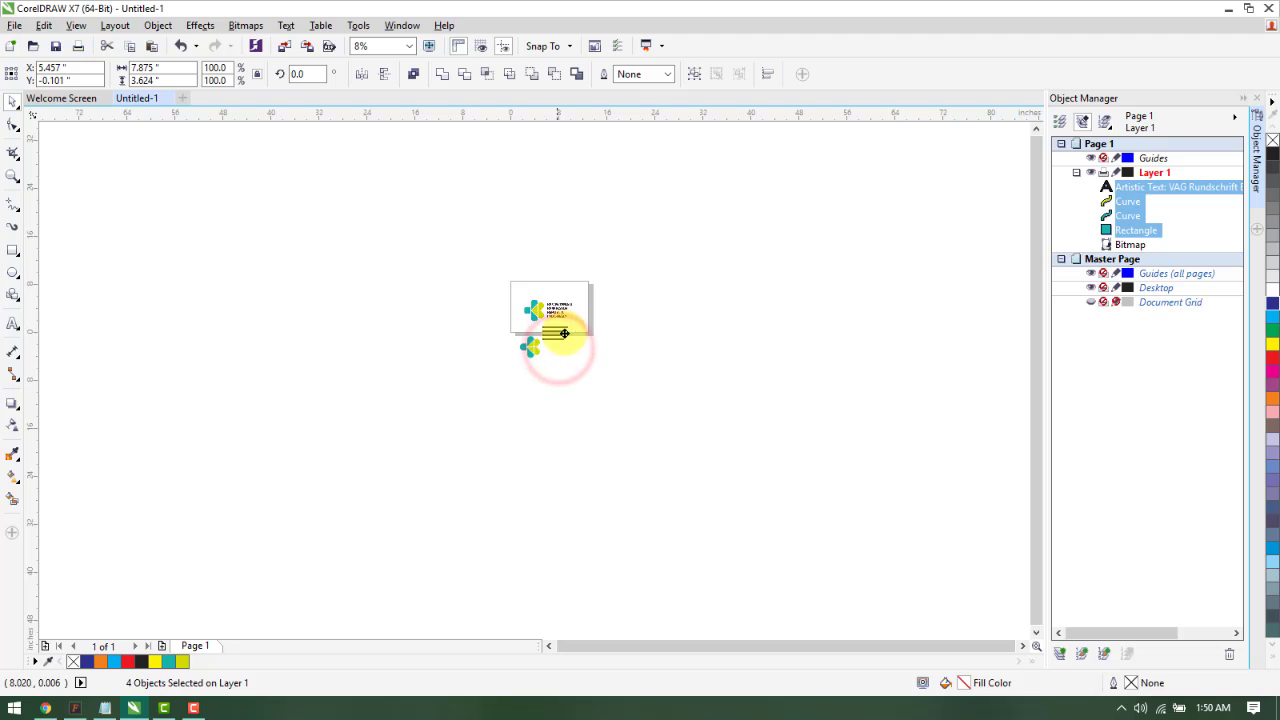
pyautogui.scroll(2, 562, 327)
pyautogui.click(385, 219)
pyautogui.moveTo(356, 200); pyautogui.dragTo(671, 331)
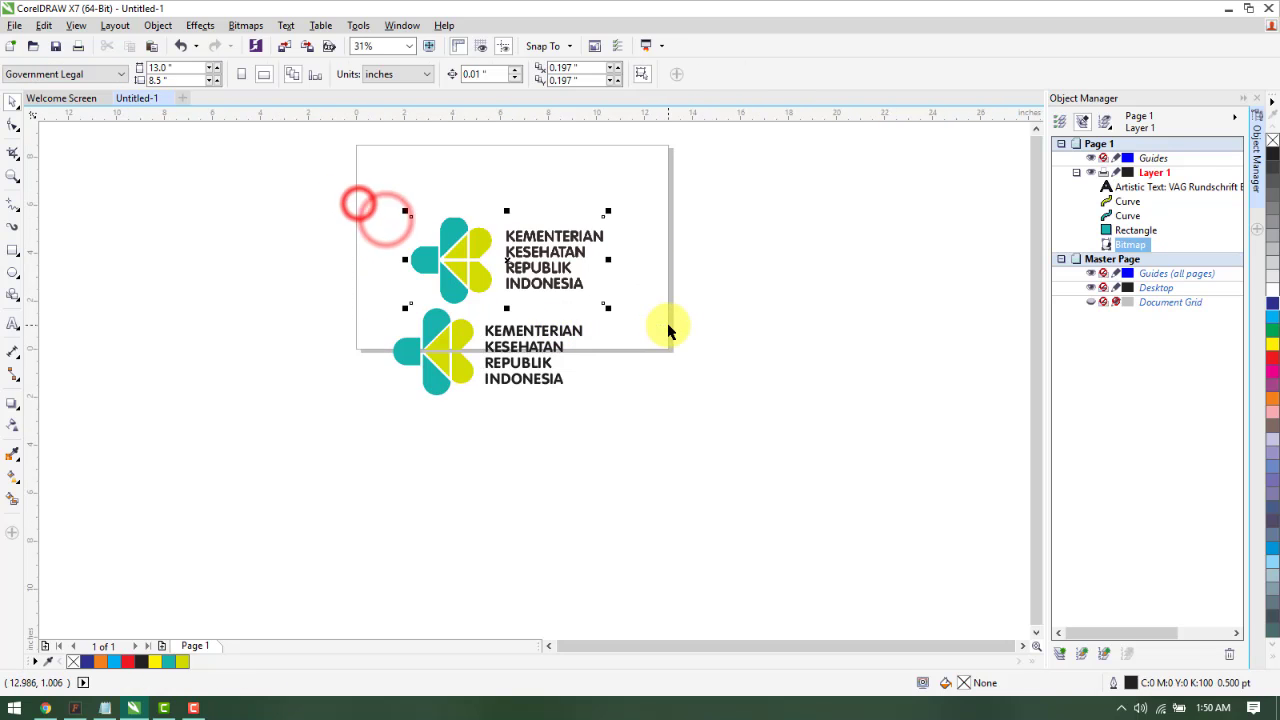
pyautogui.press('Delete')
# Select all parts of the redrawn logo and move them up onto the middle of the page
pyautogui.moveTo(681, 279); pyautogui.dragTo(290, 472)
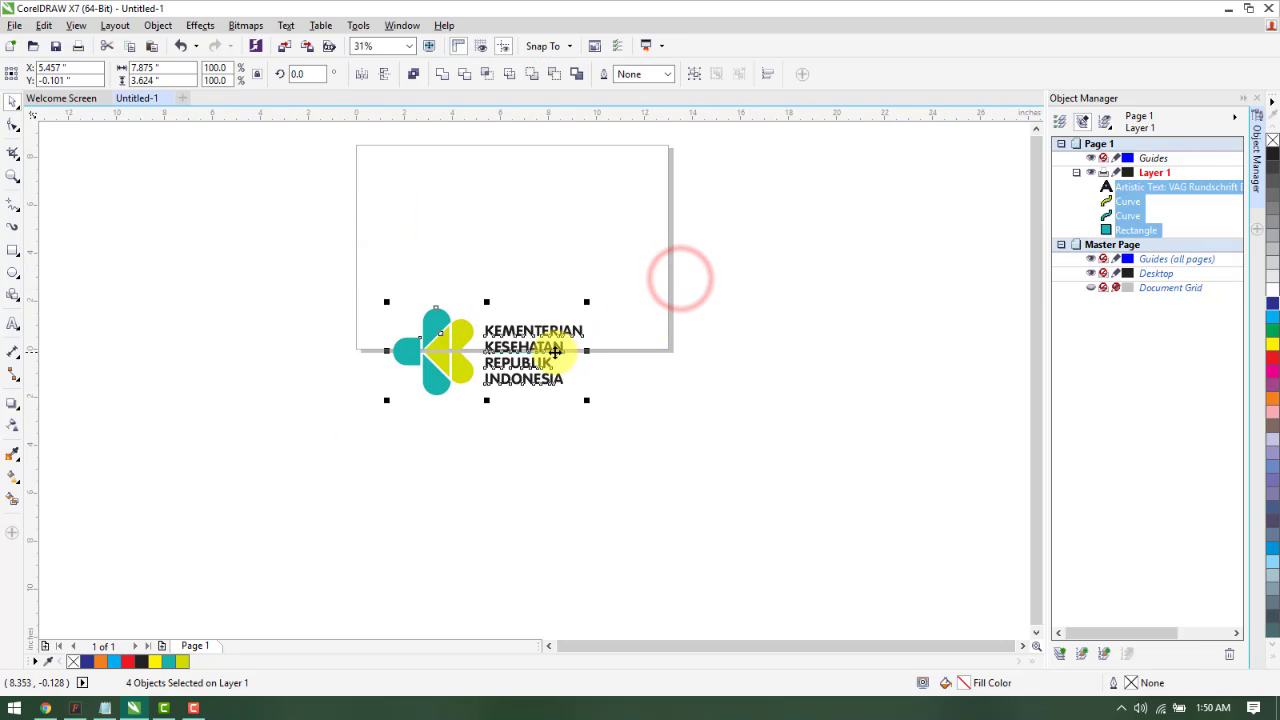
pyautogui.moveTo(553, 351); pyautogui.dragTo(577, 243)
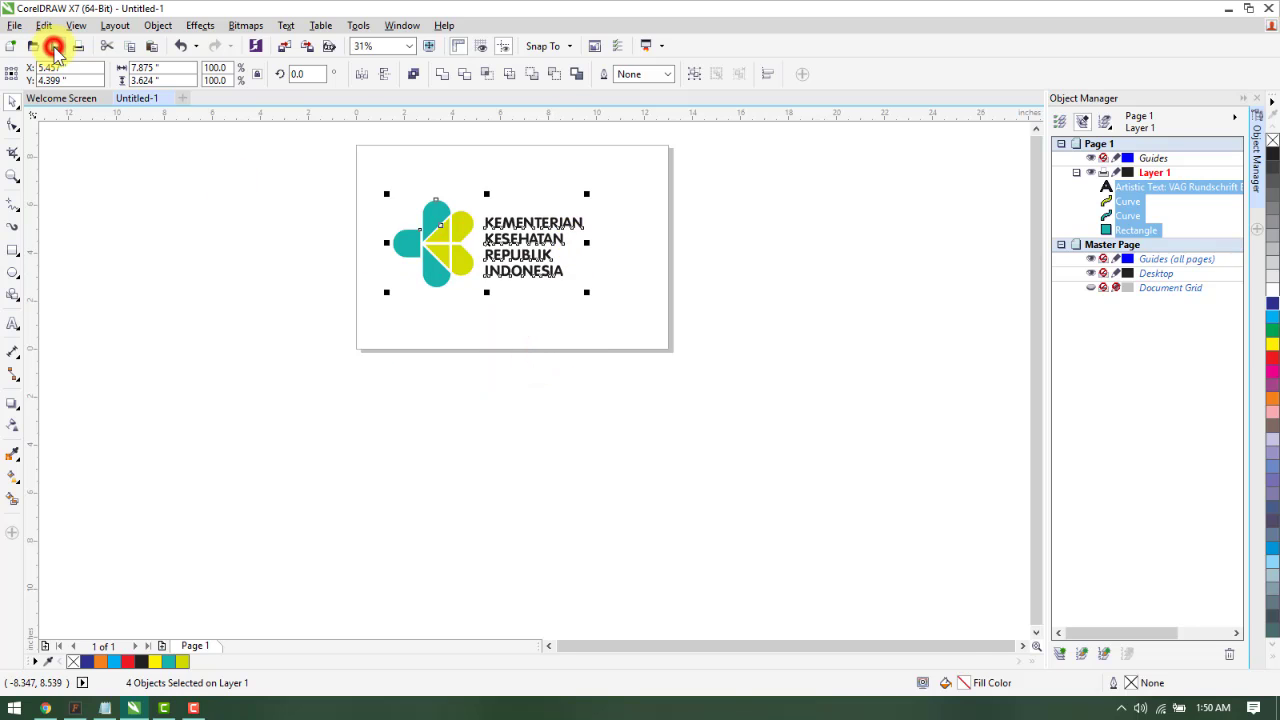
# Save the drawing in the Documents folder as a CDR file named Logo kemenkes
pyautogui.click(55, 47)
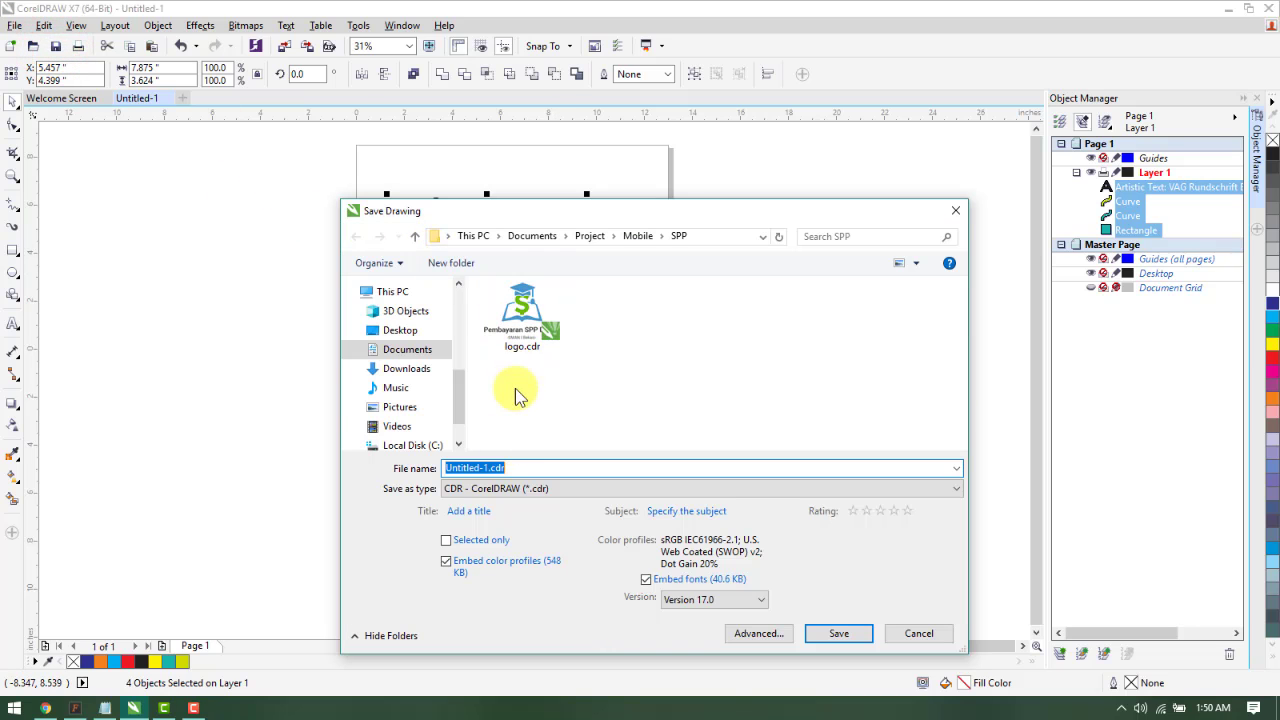
pyautogui.click(400, 350)
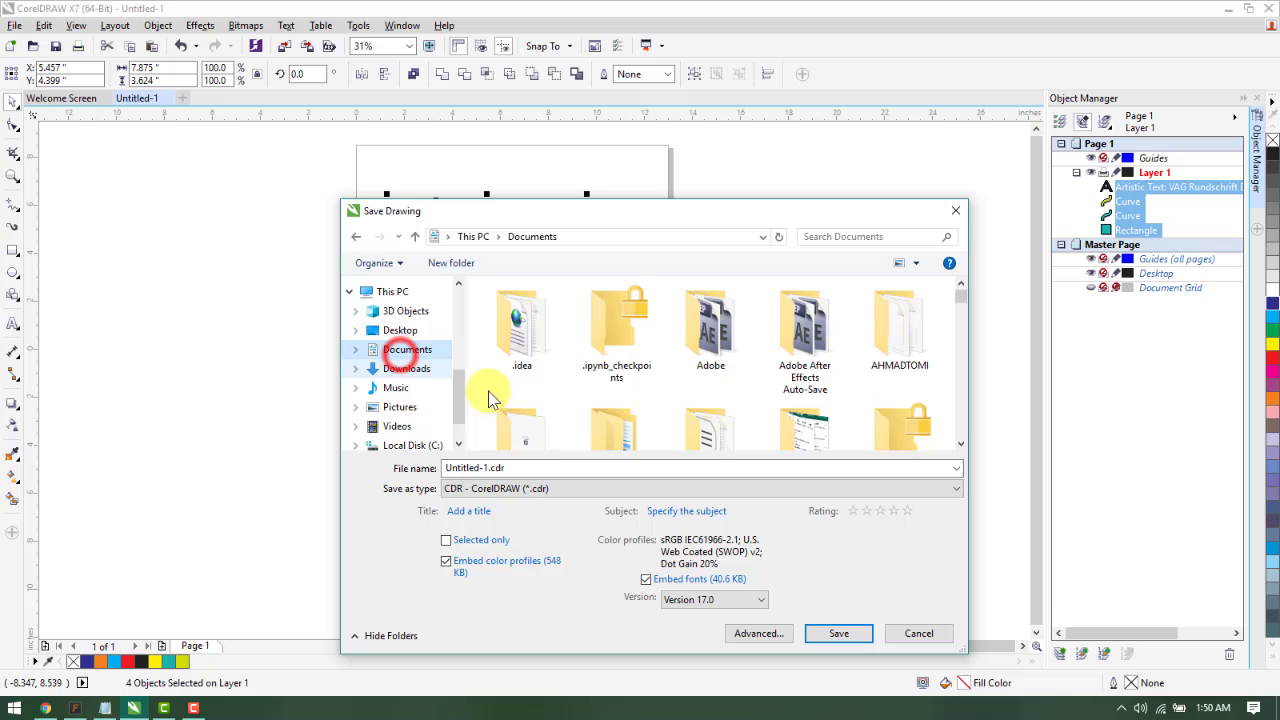
pyautogui.click(540, 463)
pyautogui.write('lO')
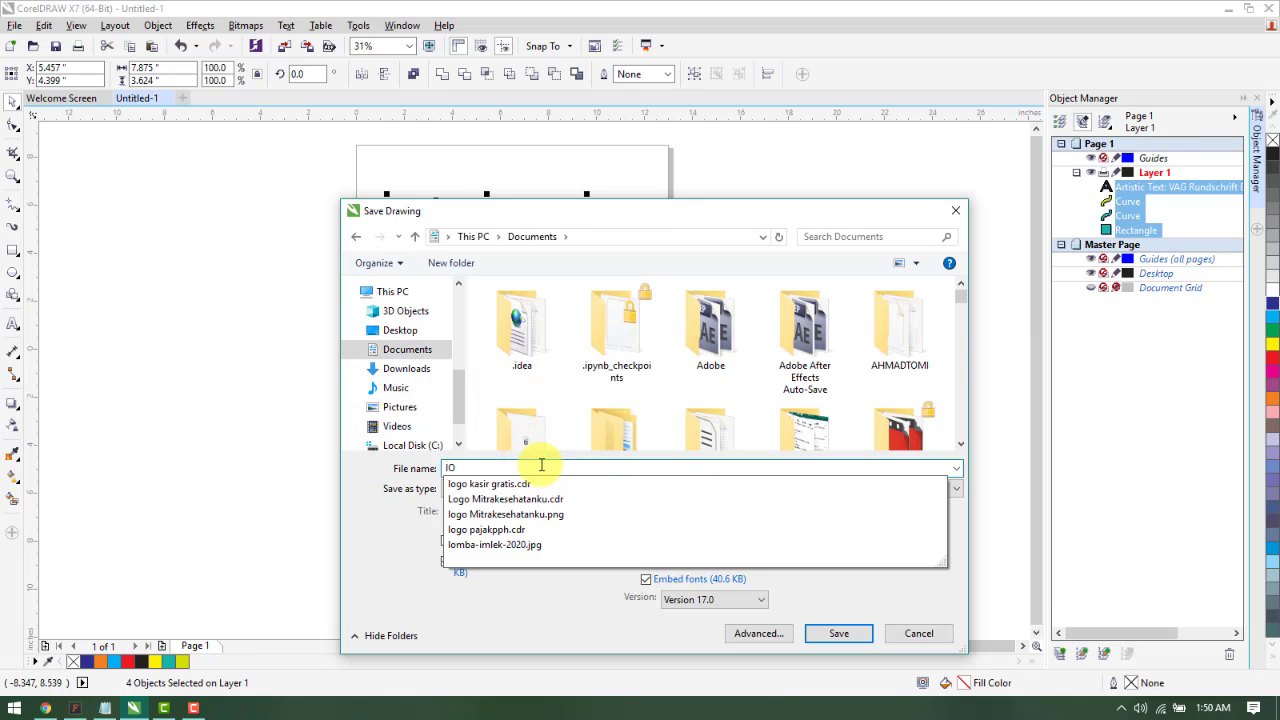
pyautogui.write('G')
pyautogui.press('BackSpace')
pyautogui.press('BackSpace')
pyautogui.press('BackSpace')
pyautogui.write('lOGO')
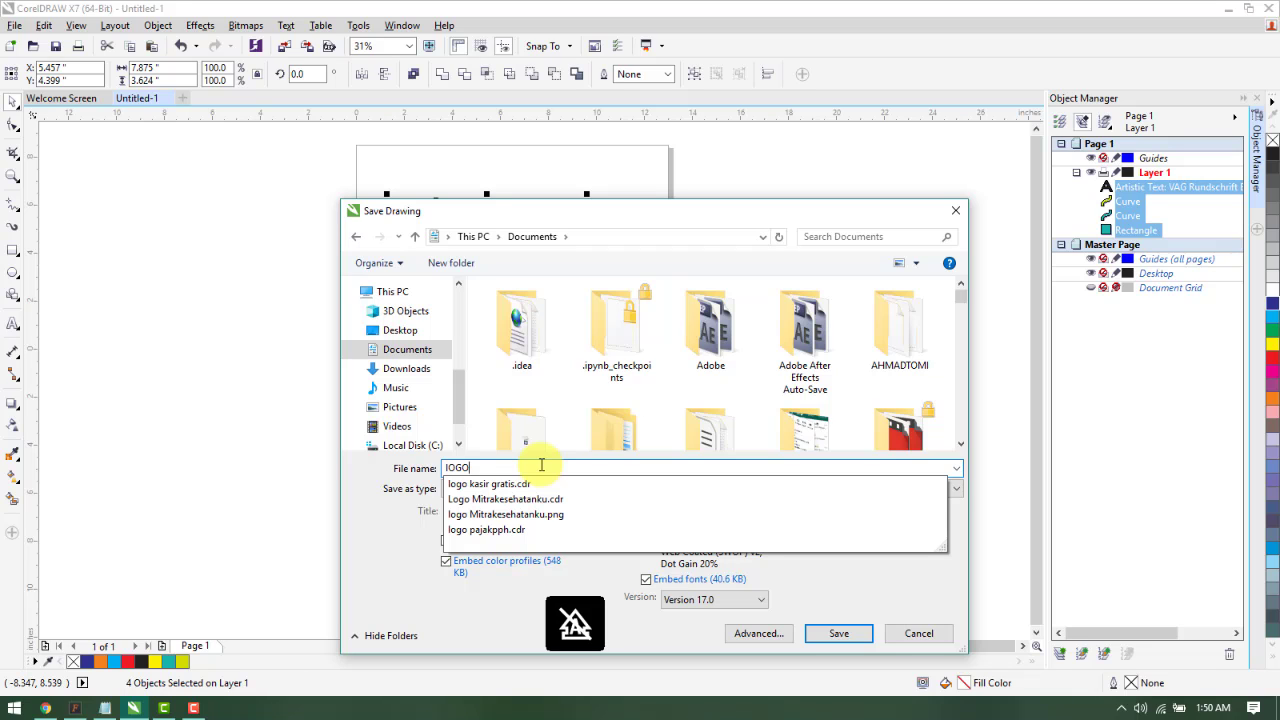
pyautogui.press('BackSpace')
pyautogui.press('BackSpace')
pyautogui.press('BackSpace')
pyautogui.write('Lo')
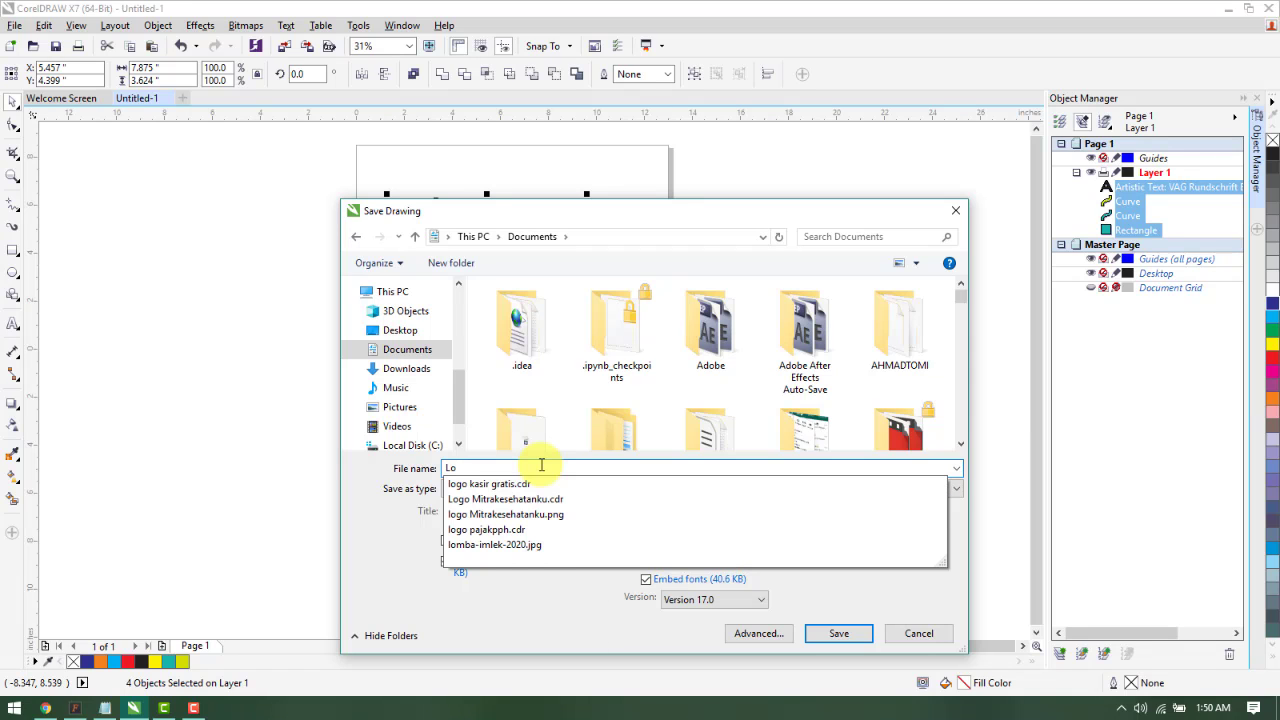
pyautogui.write('go kemenkes')
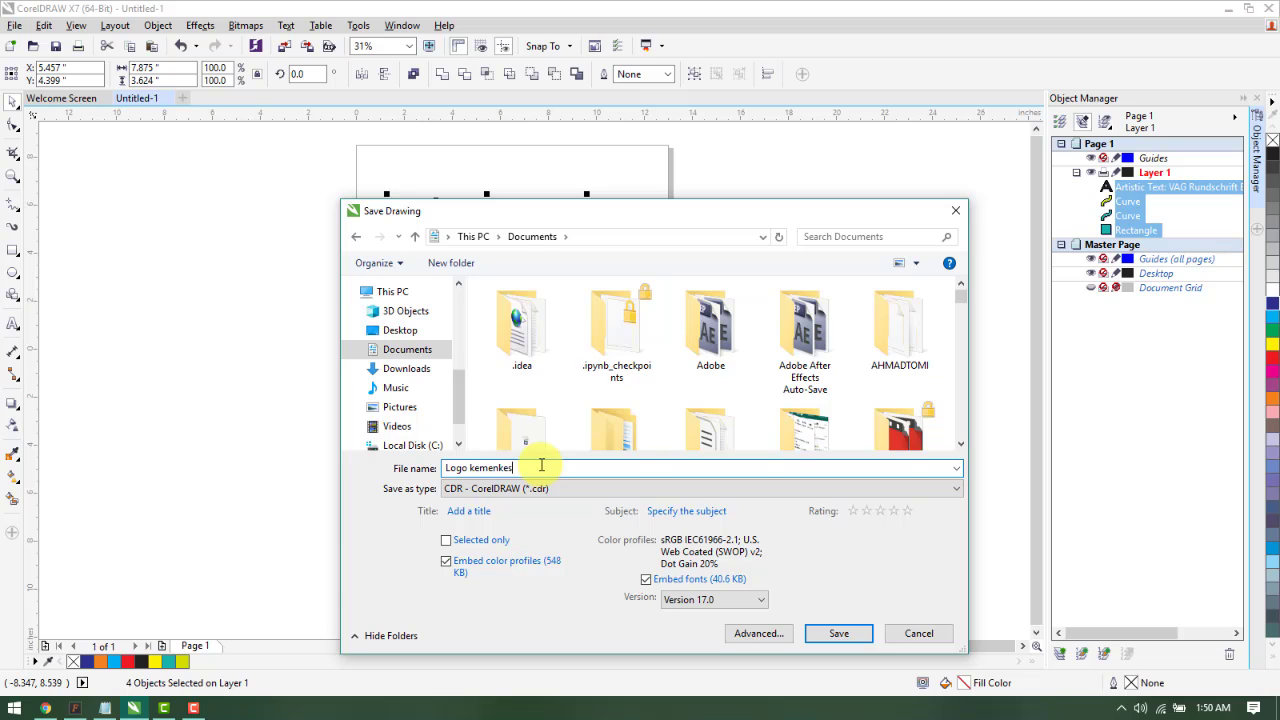
pyautogui.press('Return')
pyautogui.click(522, 360)
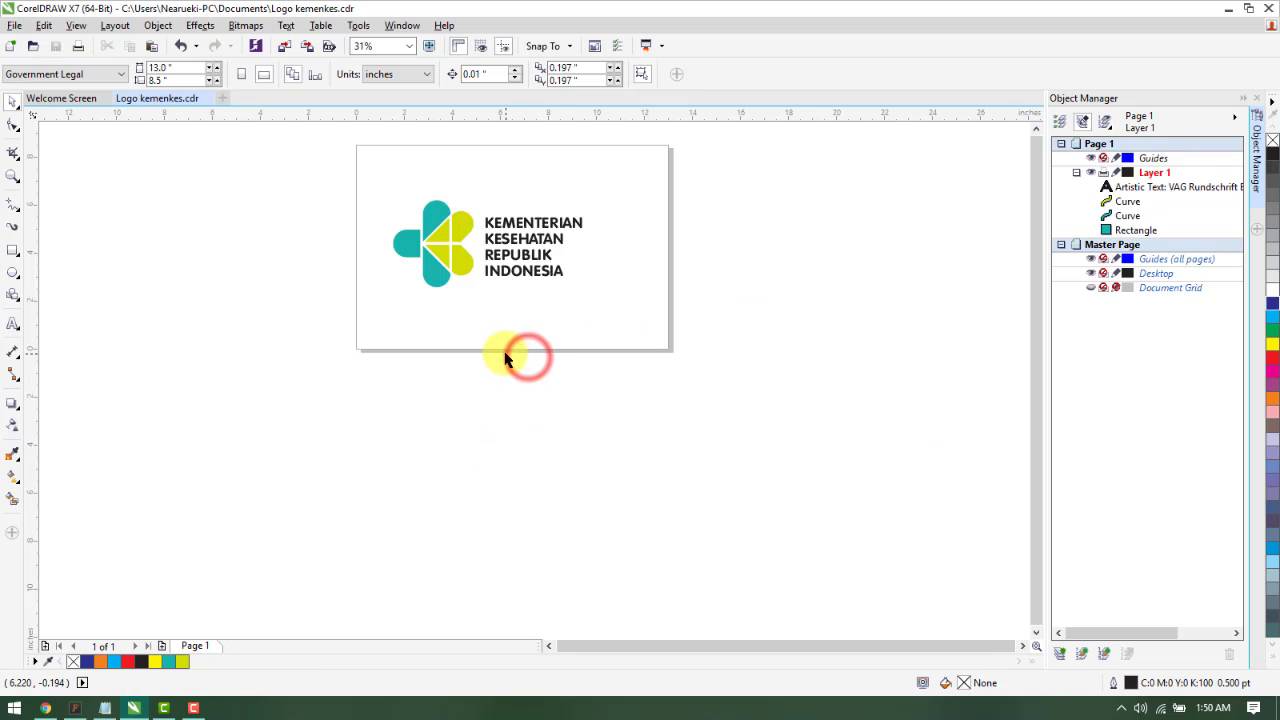
# Draw a right-pointing block arrow about 2.6 by 1.77 inches beside the logo text and fill it with cyan
pyautogui.scroll(-1, 505, 350)
pyautogui.scroll(2, 502, 310)
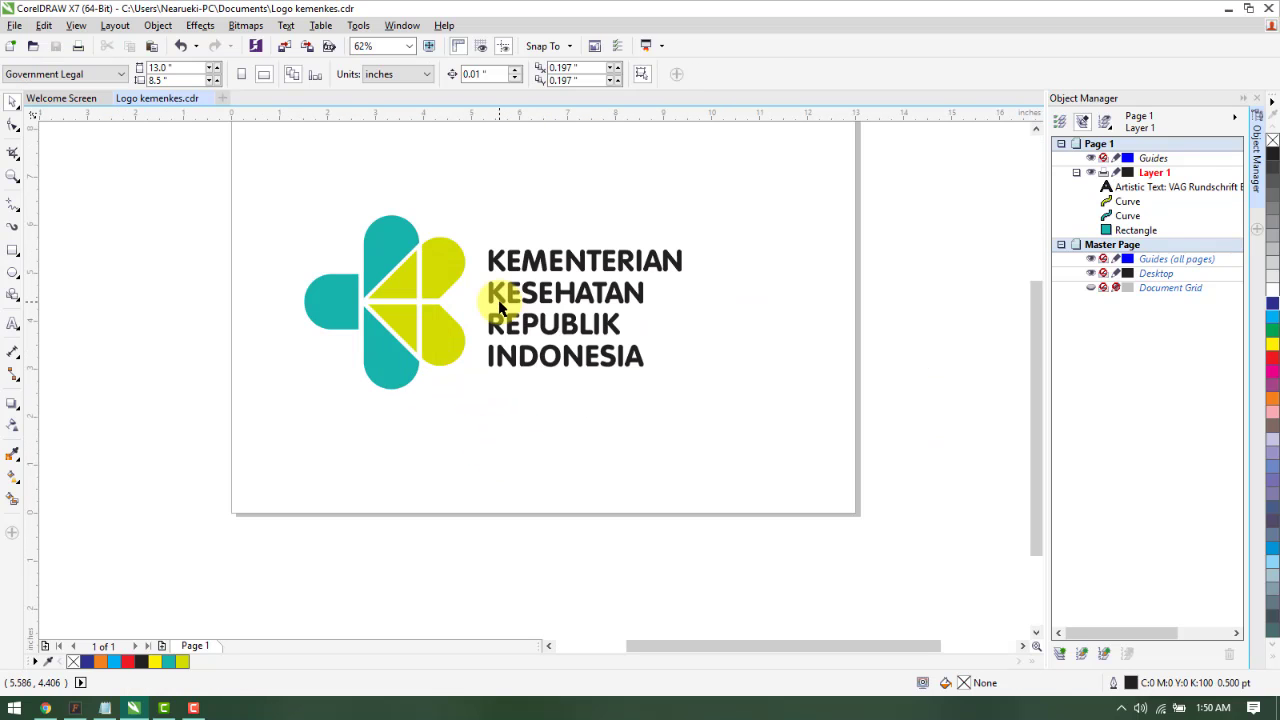
pyautogui.click(13, 296)
pyautogui.moveTo(17, 322)
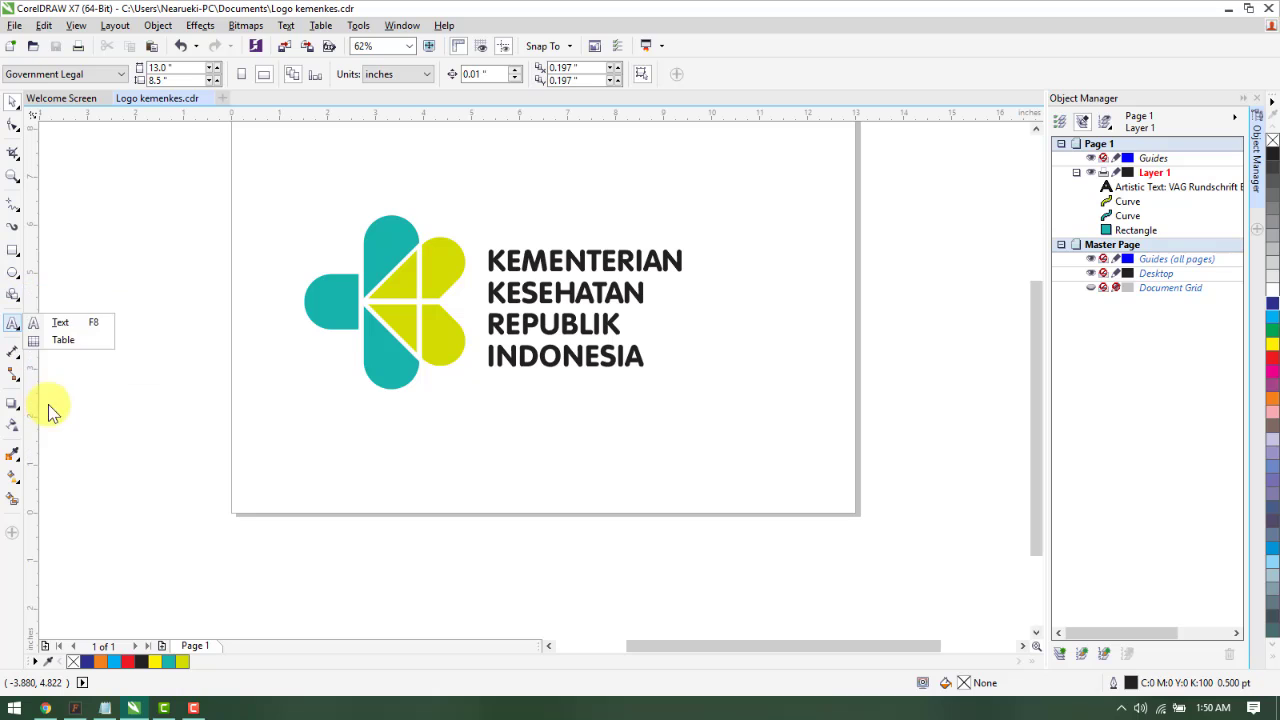
pyautogui.click(13, 296)
pyautogui.click(65, 408)
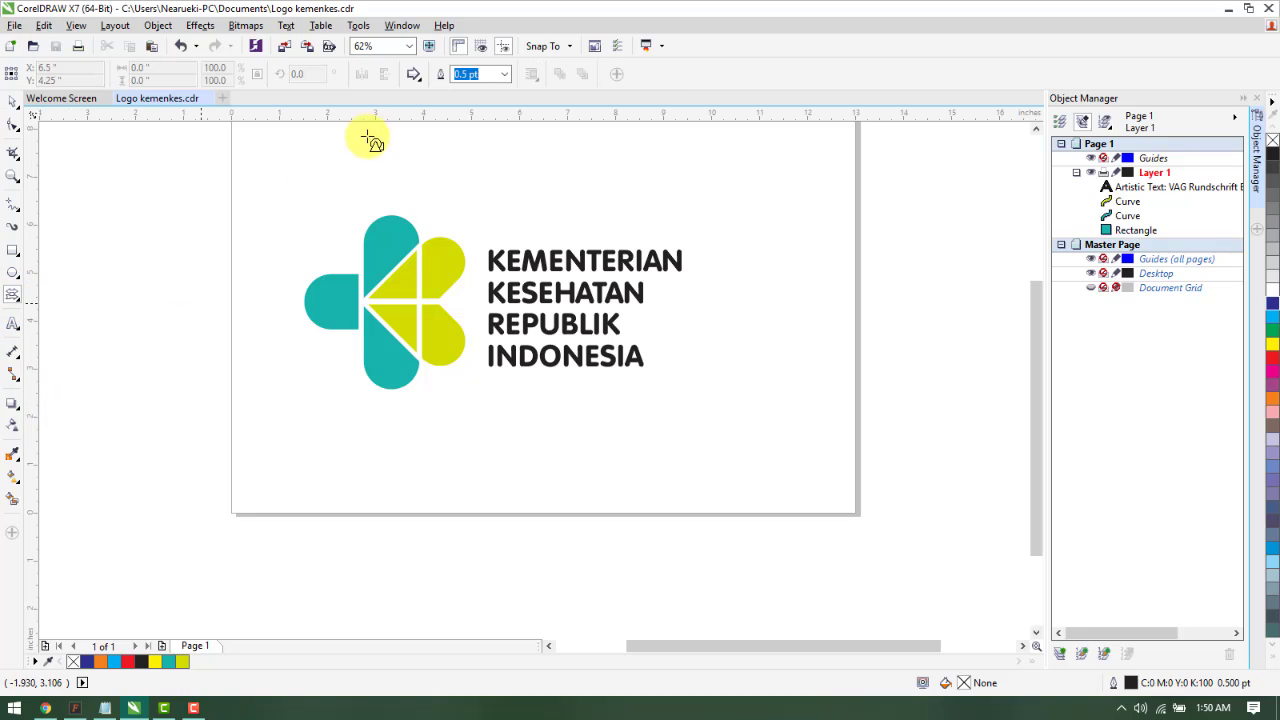
pyautogui.moveTo(806, 356)
pyautogui.mouseDown()
pyautogui.moveTo(820, 418)
pyautogui.moveTo(831, 418)
pyautogui.moveTo(837, 363)
pyautogui.mouseUp()
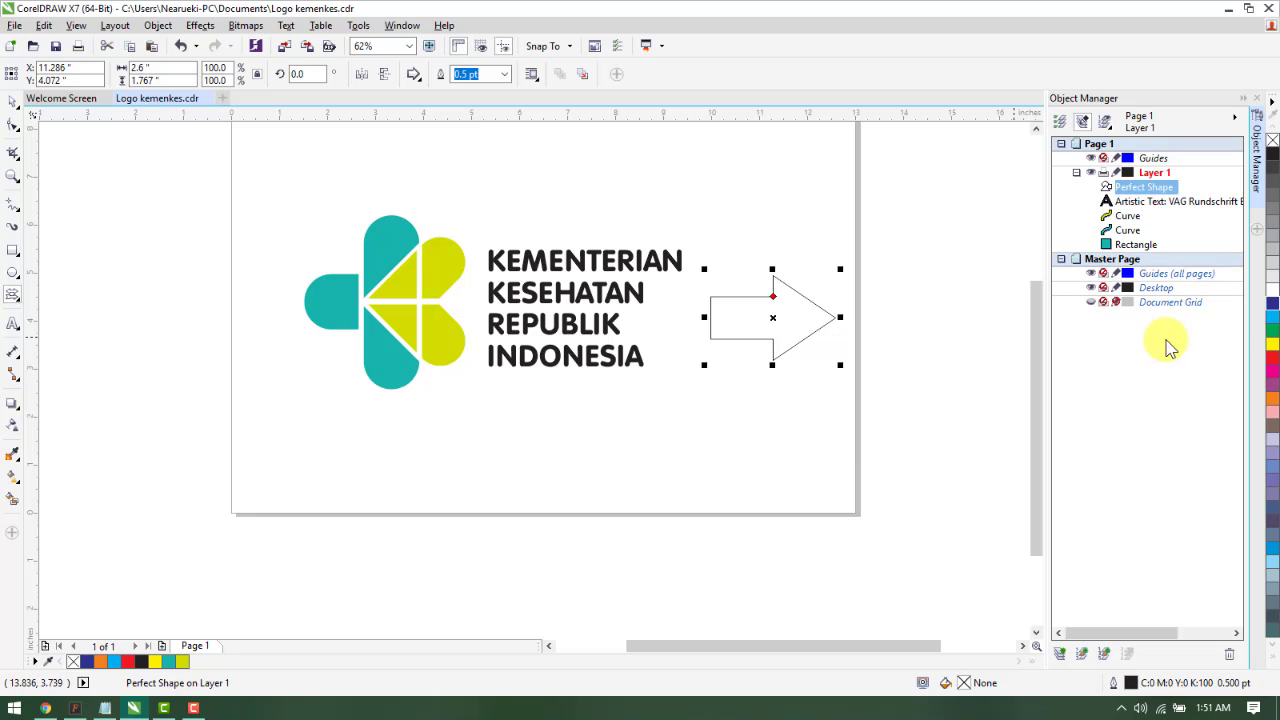
pyautogui.click(1272, 316)
pyautogui.click(13, 104)
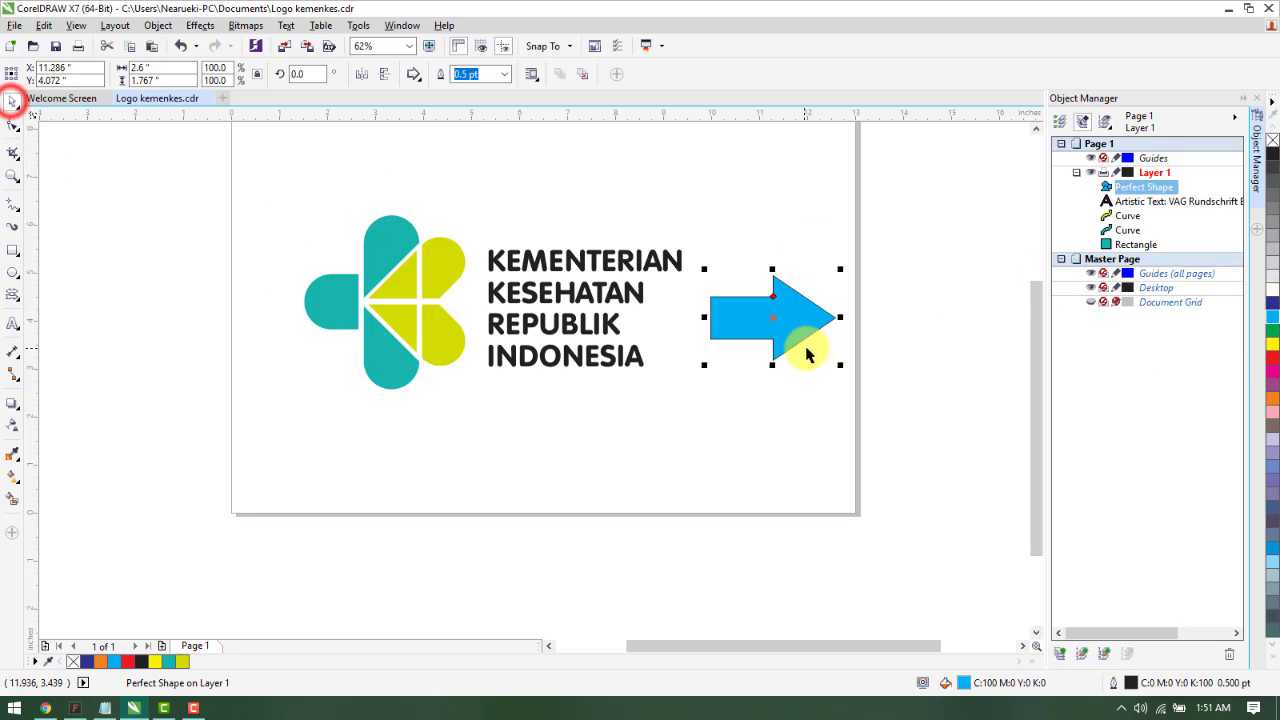
# Move the cyan arrow down near the page's lower edge and set its rotation to 90 degrees
pyautogui.moveTo(796, 318); pyautogui.dragTo(781, 443)
pyautogui.scroll(2, 785, 466)
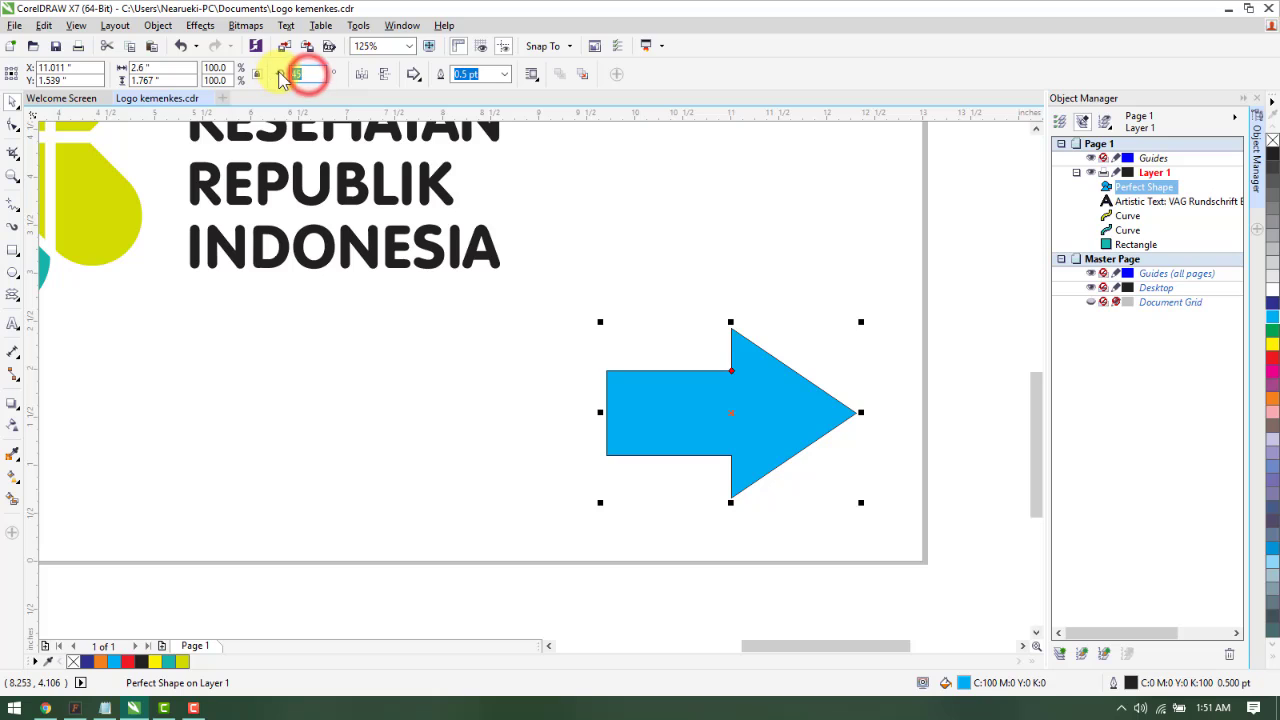
pyautogui.write('0')
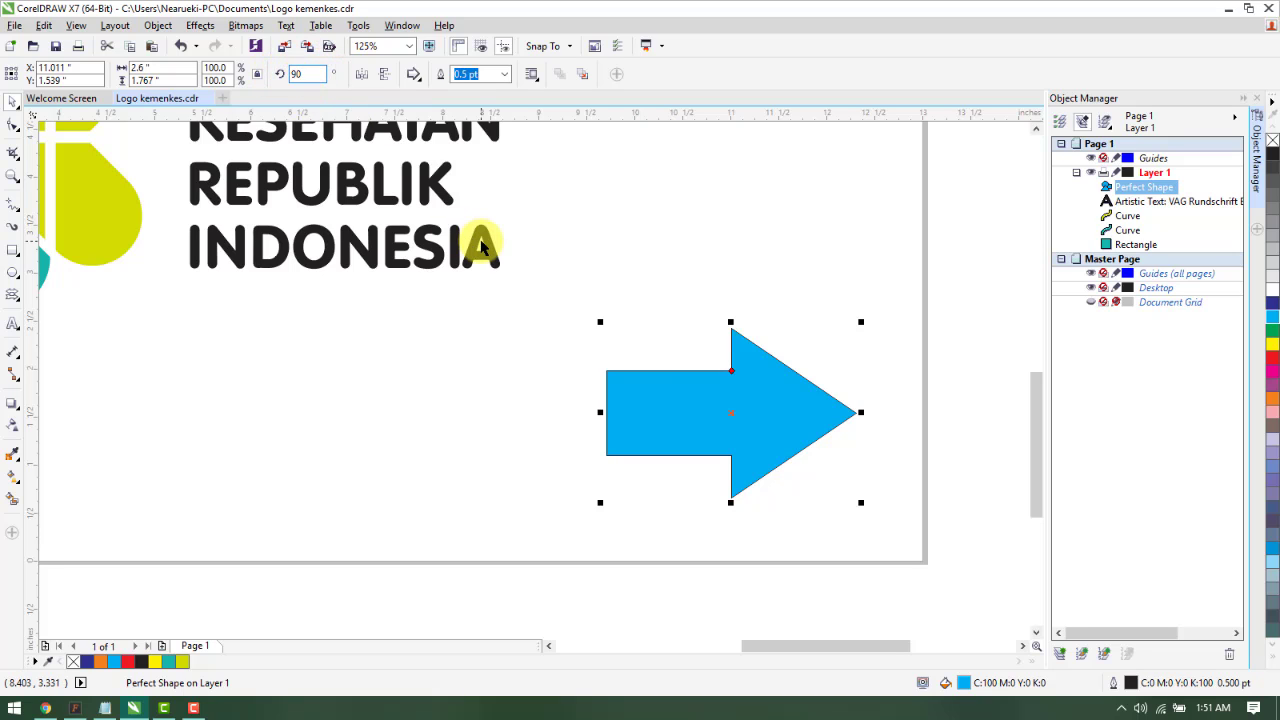
pyautogui.press('Return')
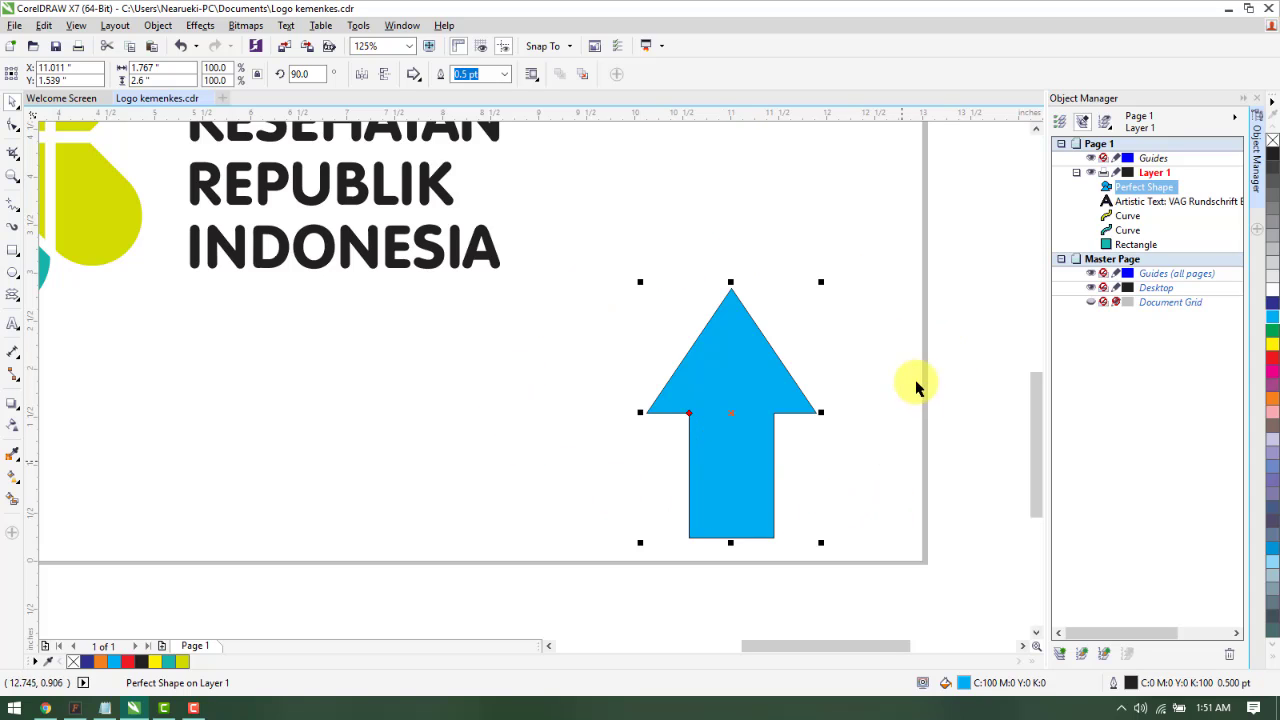
# Set the arrow's rotation angle back to 0 degrees
pyautogui.click(731, 477)
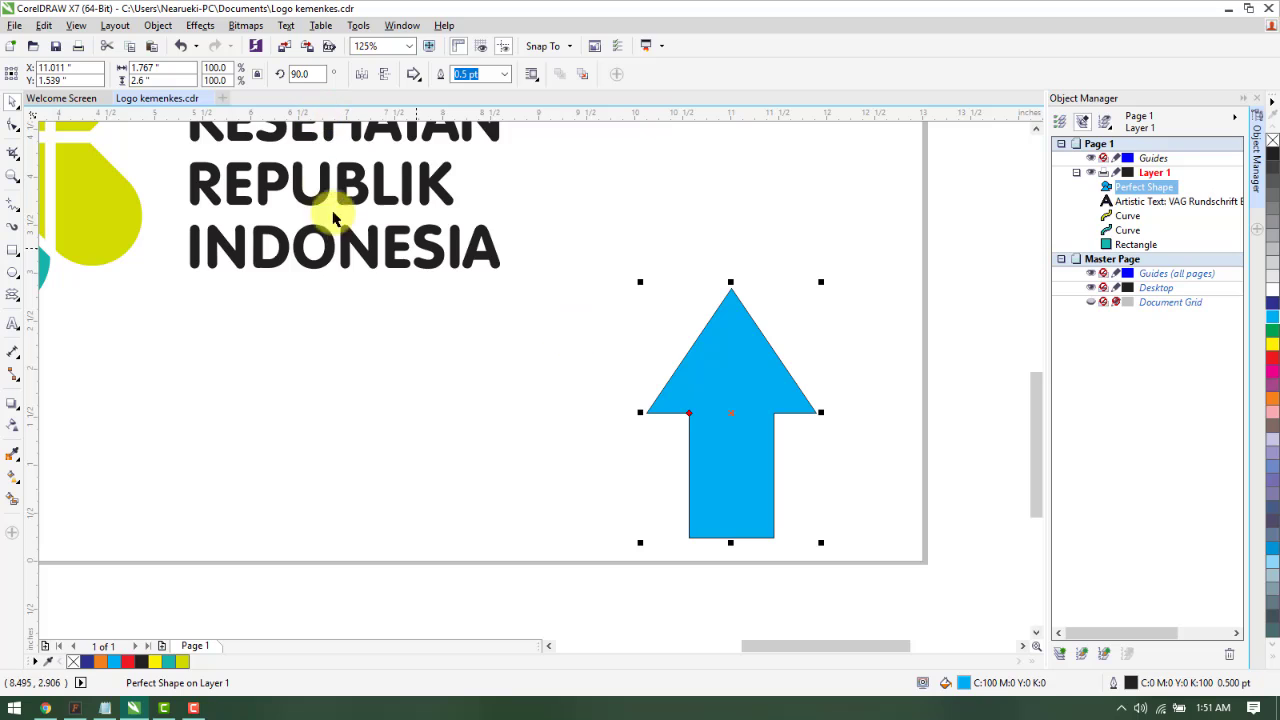
pyautogui.write('0')
pyautogui.press('Return')
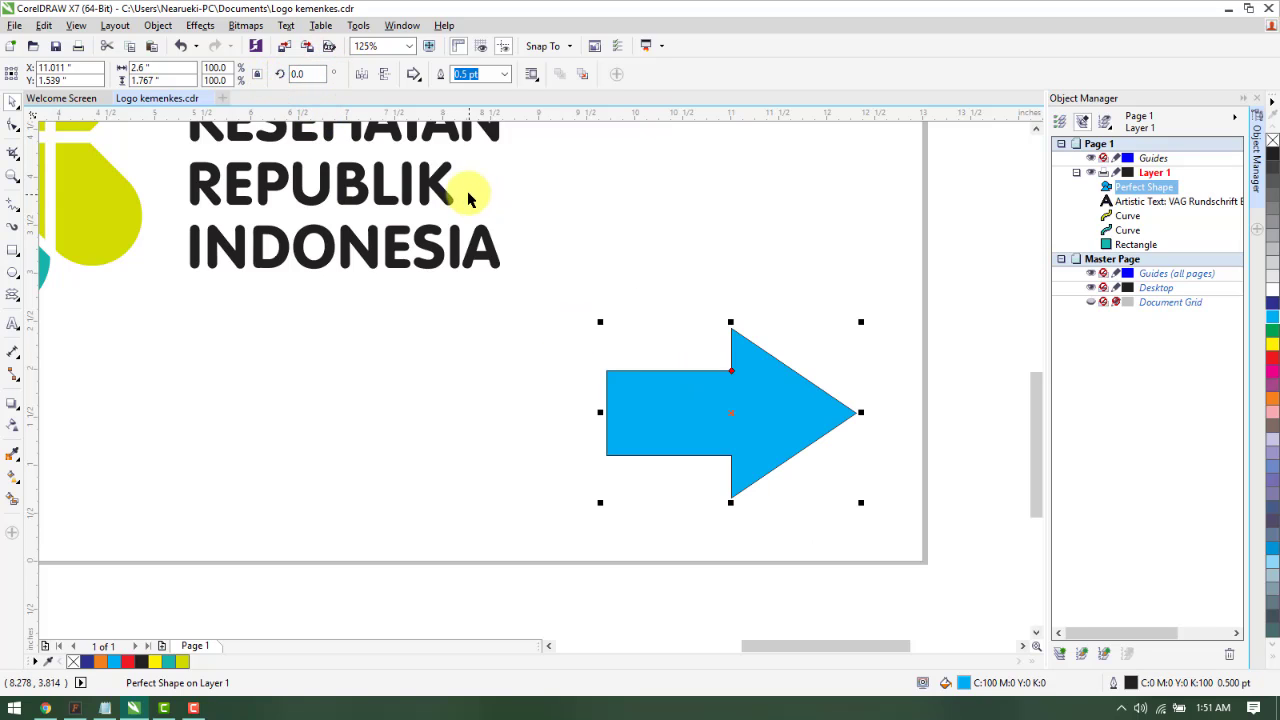
# Rotate the arrow by entering an angle of -90 degrees
pyautogui.write('-')
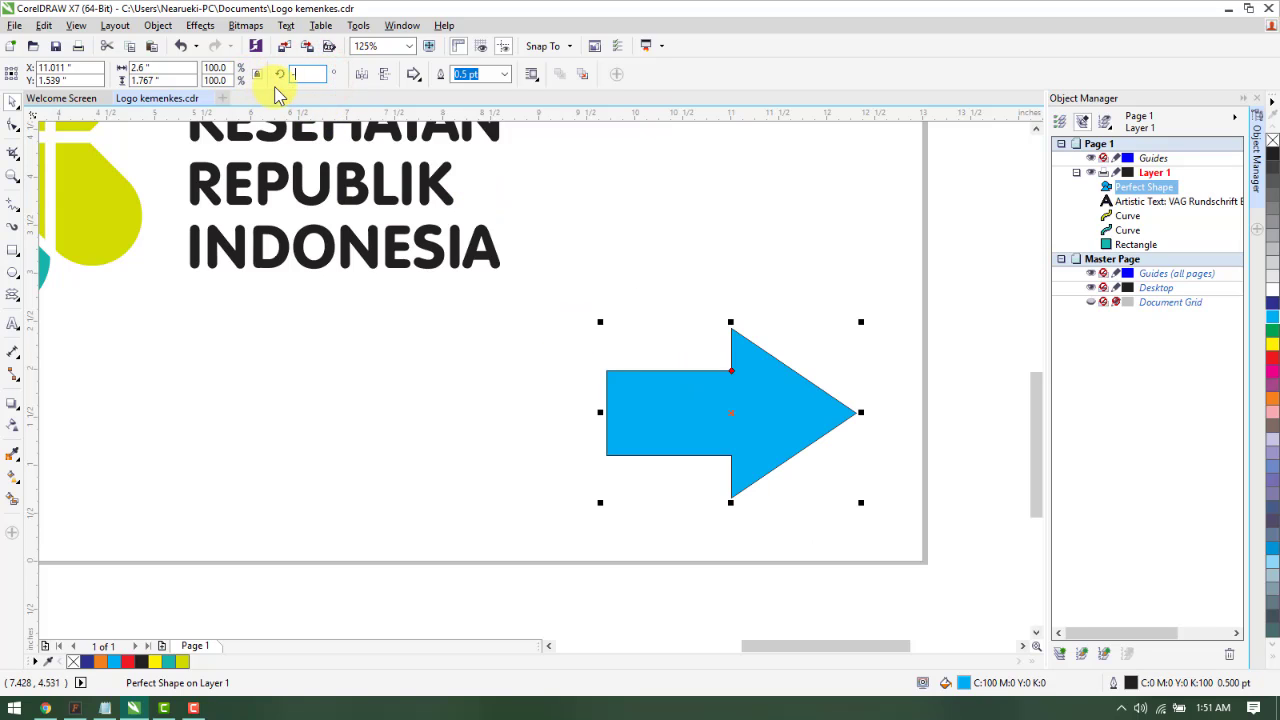
pyautogui.write('90')
pyautogui.press('Return')
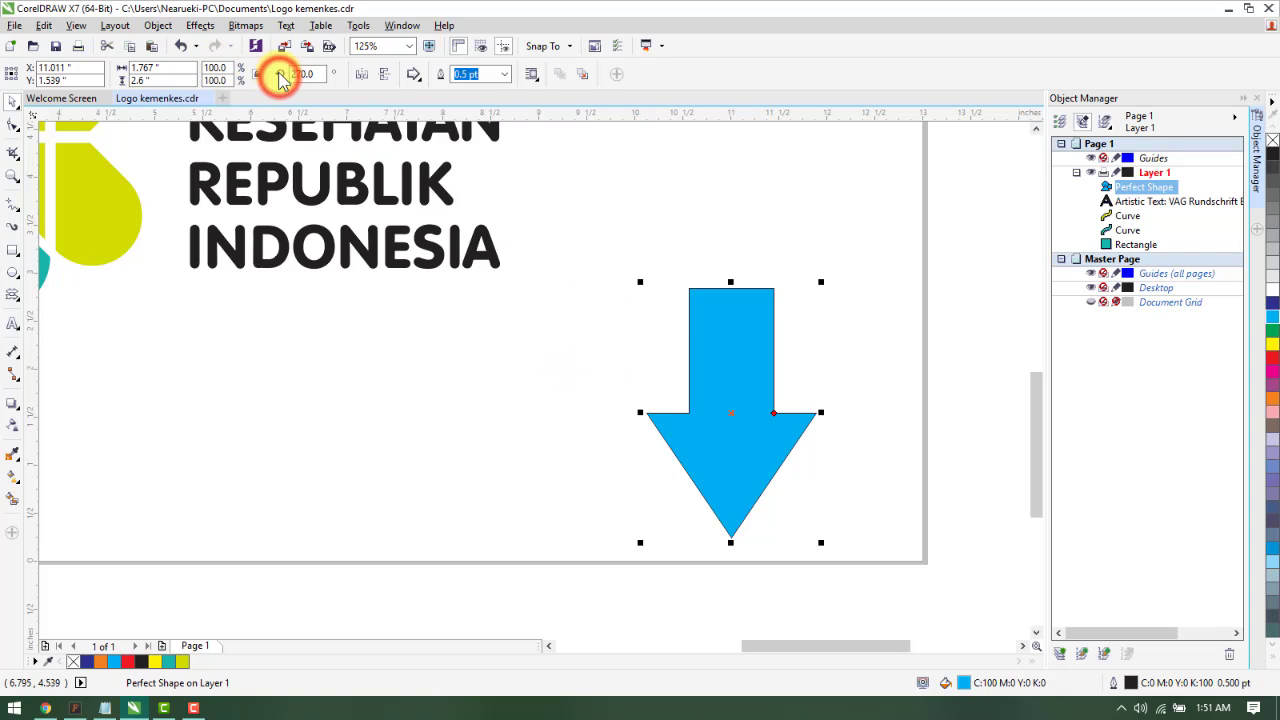
# Delete the cyan arrow from the page and bring the whole logo back into view
pyautogui.press('Delete')
pyautogui.click(735, 306)
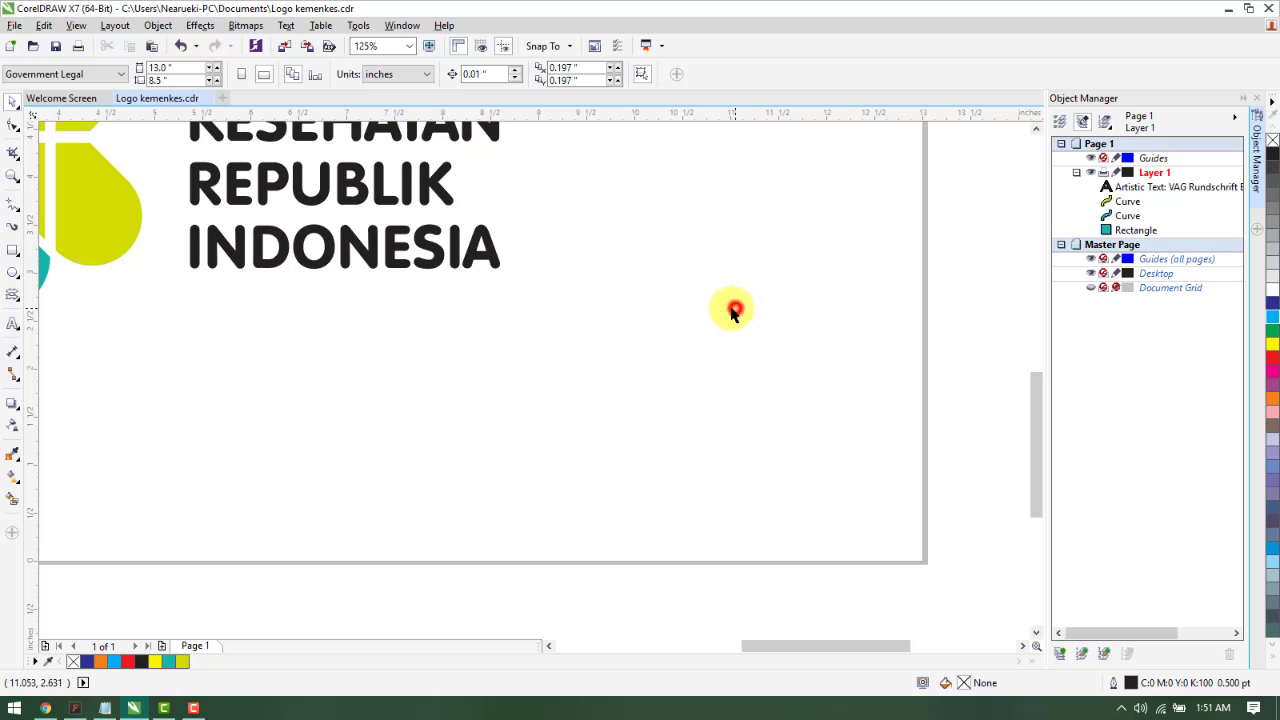
pyautogui.scroll(-2, 694, 311)
pyautogui.scroll(2, 647, 286)
pyautogui.scroll(-2, 646, 288)
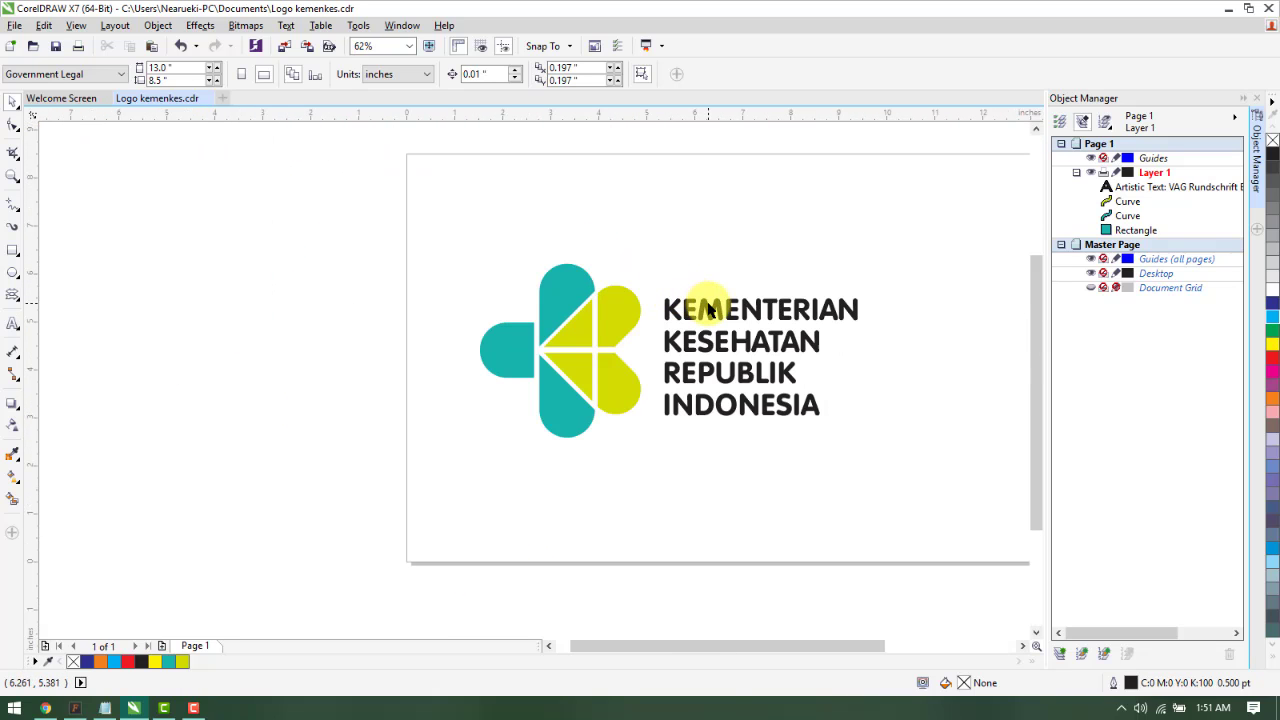
# Switch to File Explorer and open the bayar folder inside Documents > NEQ Font
pyautogui.press('super')
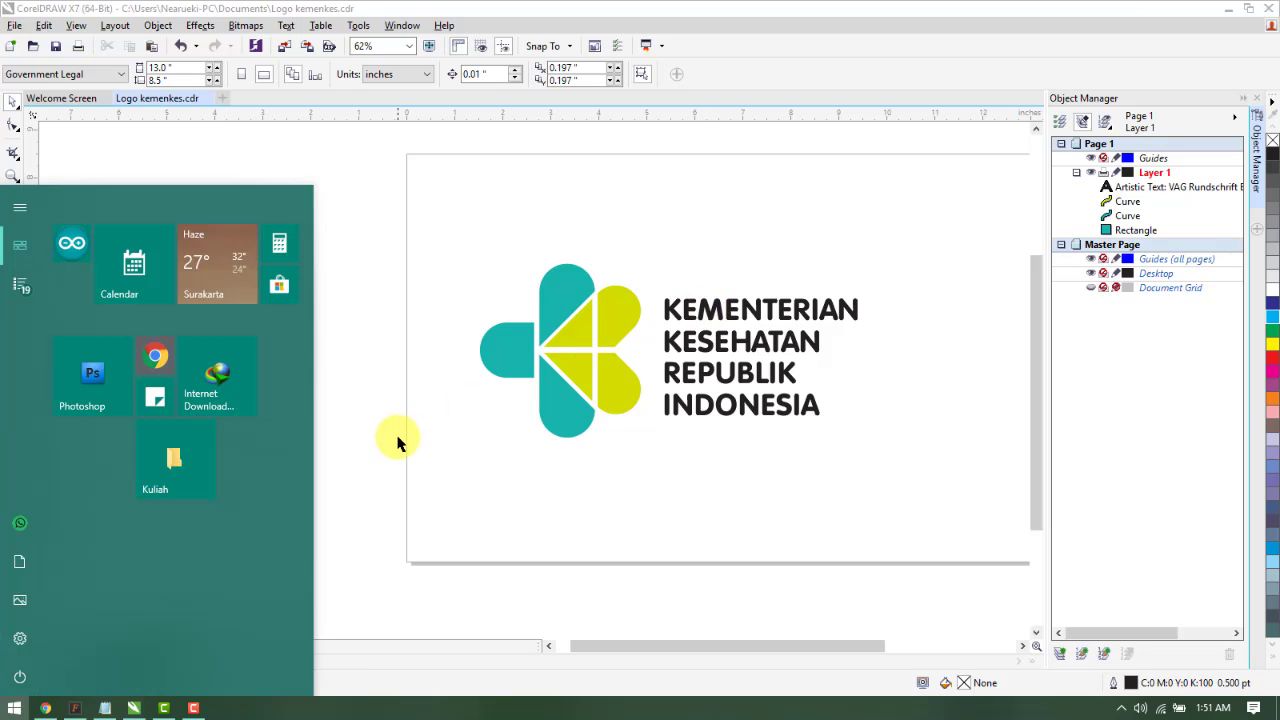
pyautogui.press('super')
pyautogui.press('super+e')
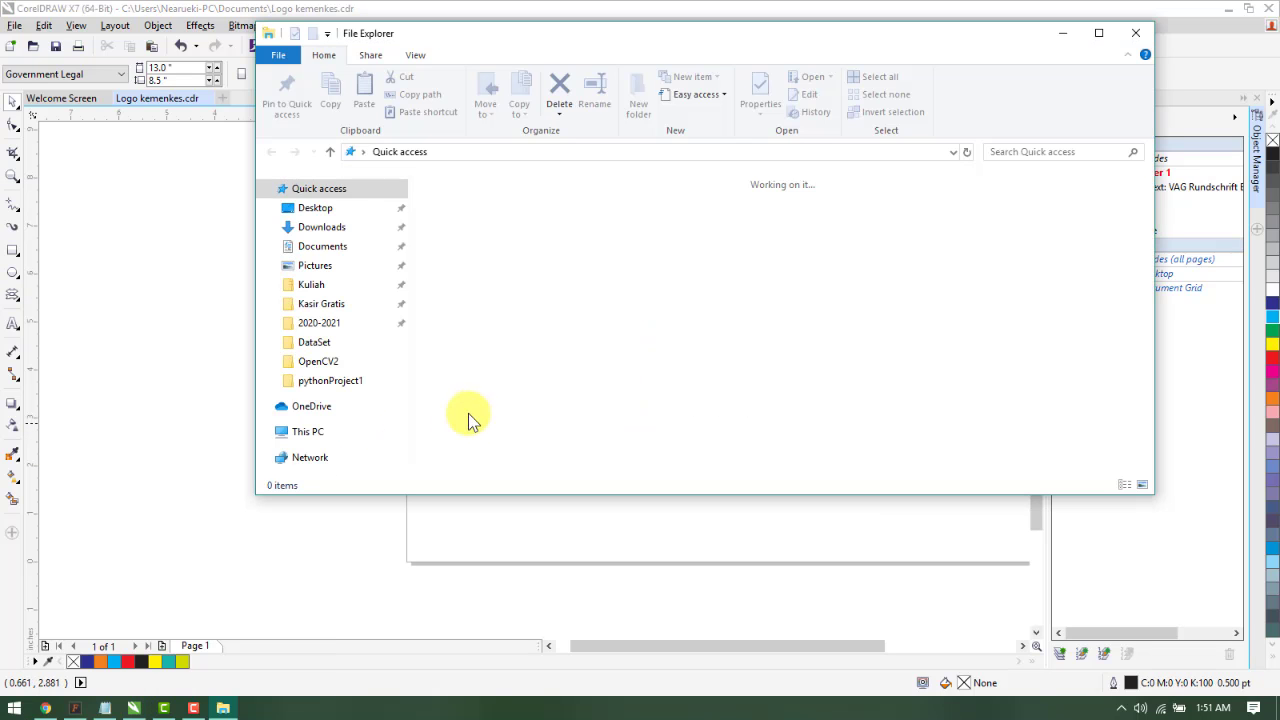
pyautogui.click(323, 246)
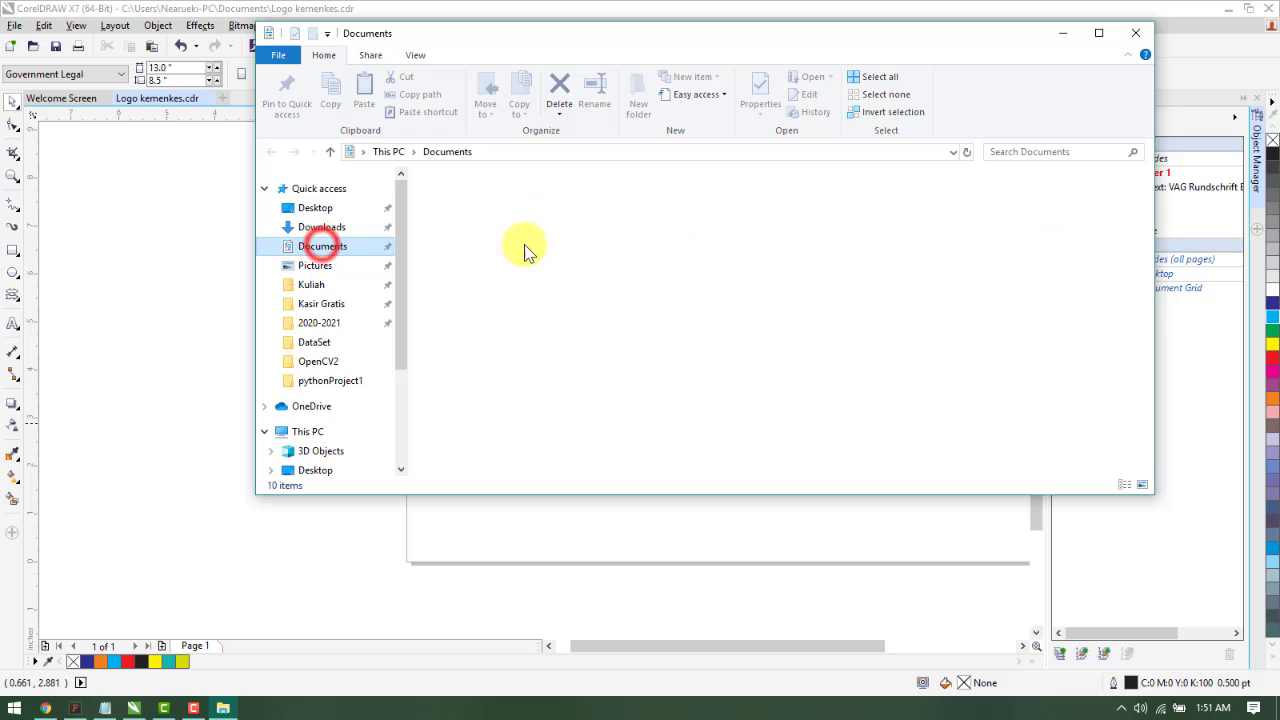
pyautogui.click(630, 240)
pyautogui.scroll(-5, 650, 240)
pyautogui.click(641, 228)
pyautogui.doubleClick(643, 228)
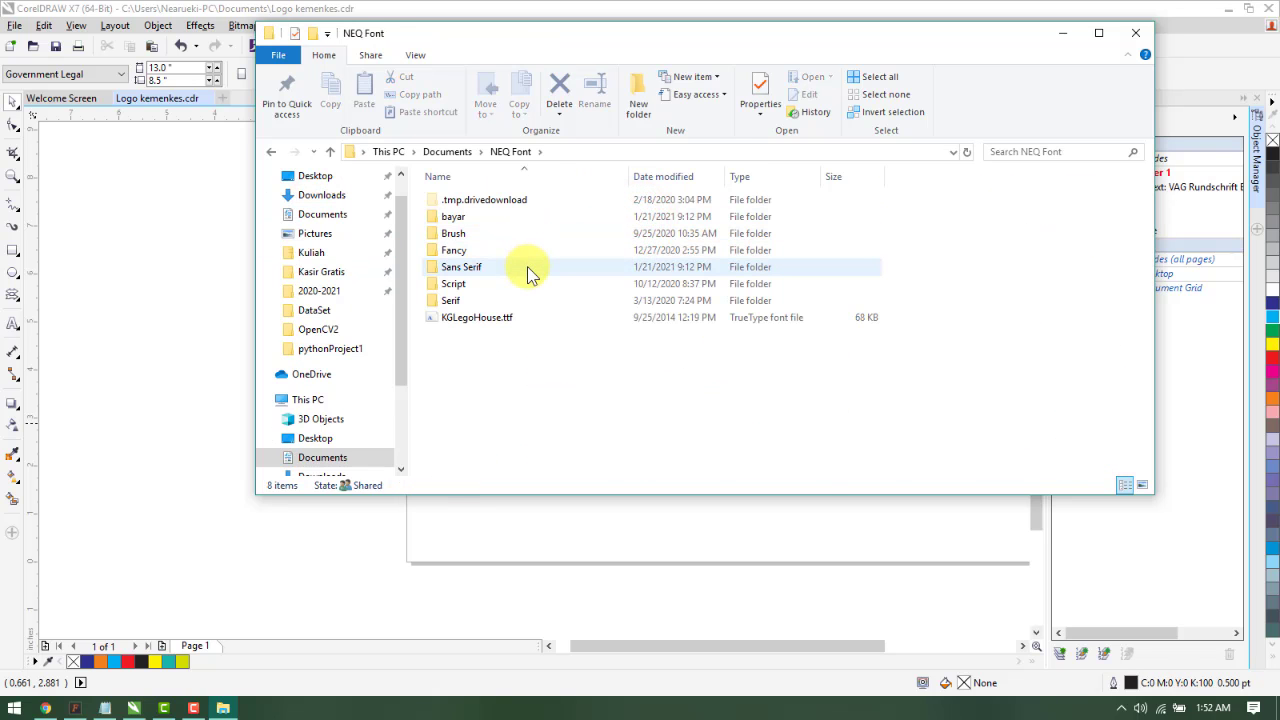
pyautogui.doubleClick(518, 215)
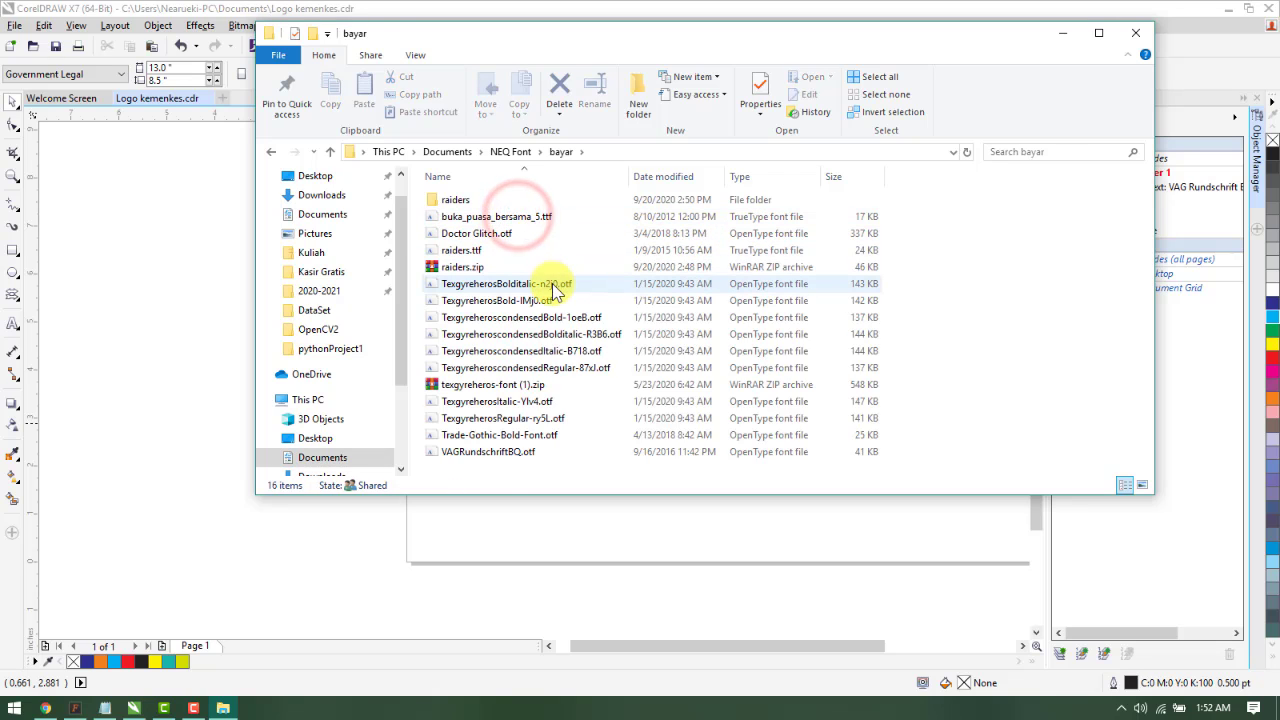
# Open the font file VAGRundschriftBQ.otf, install the font, and close the preview and folder windows
pyautogui.click(487, 453)
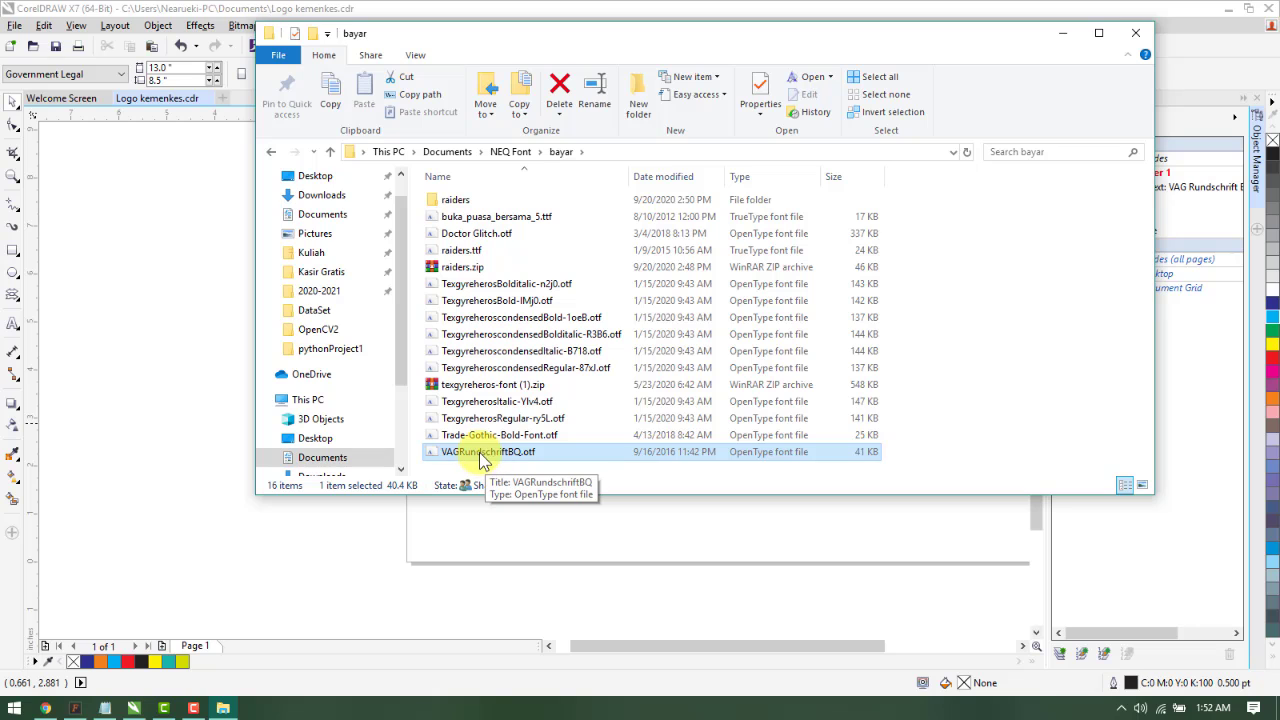
pyautogui.doubleClick(483, 455)
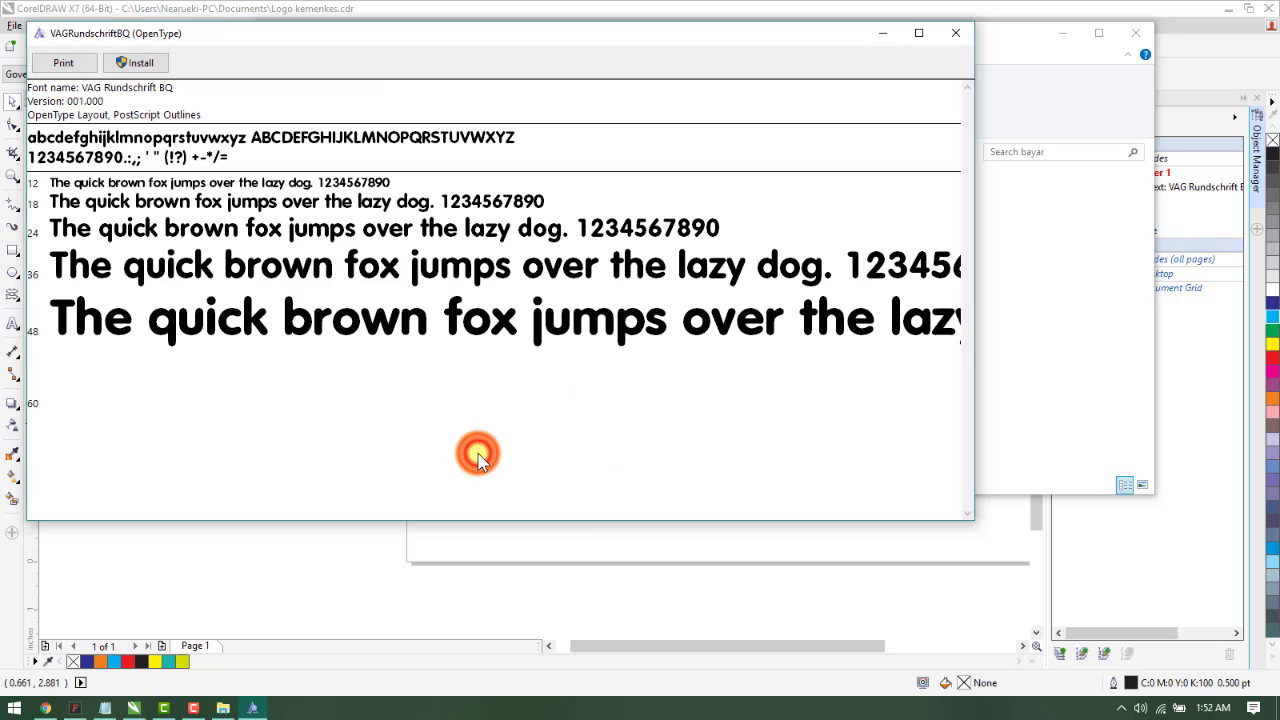
pyautogui.click(139, 62)
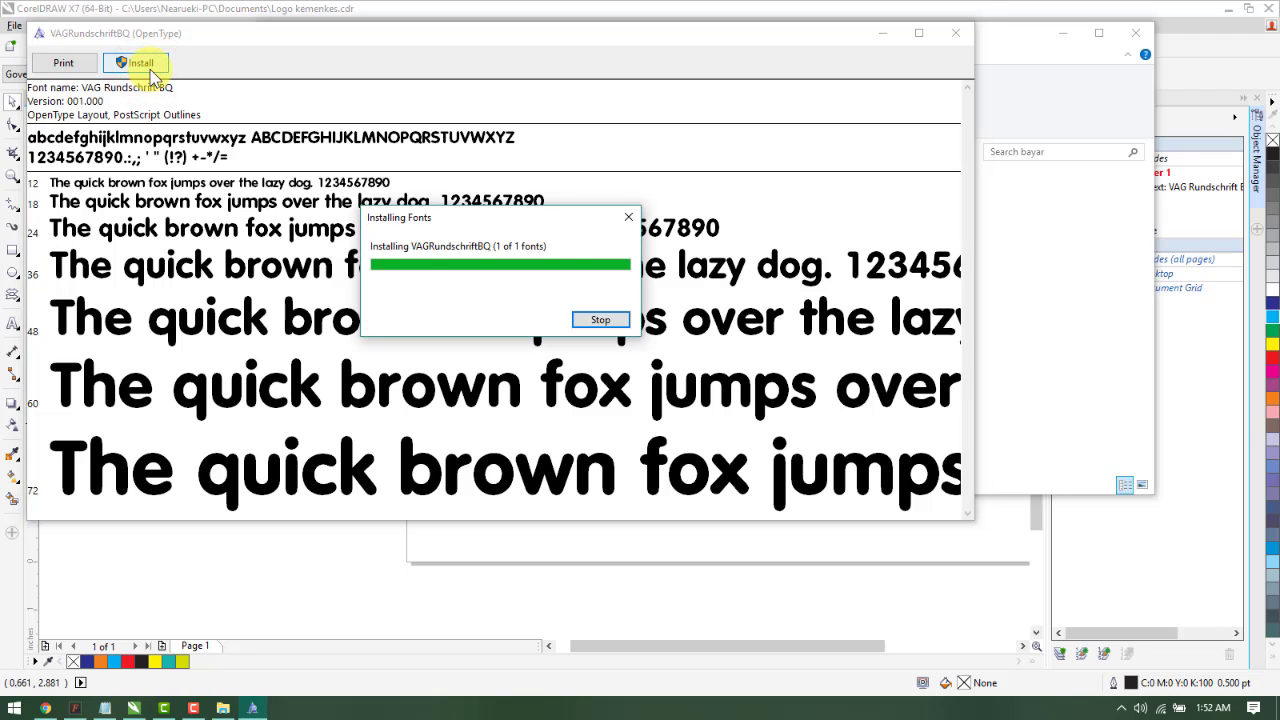
pyautogui.click(952, 33)
pyautogui.click(1124, 33)
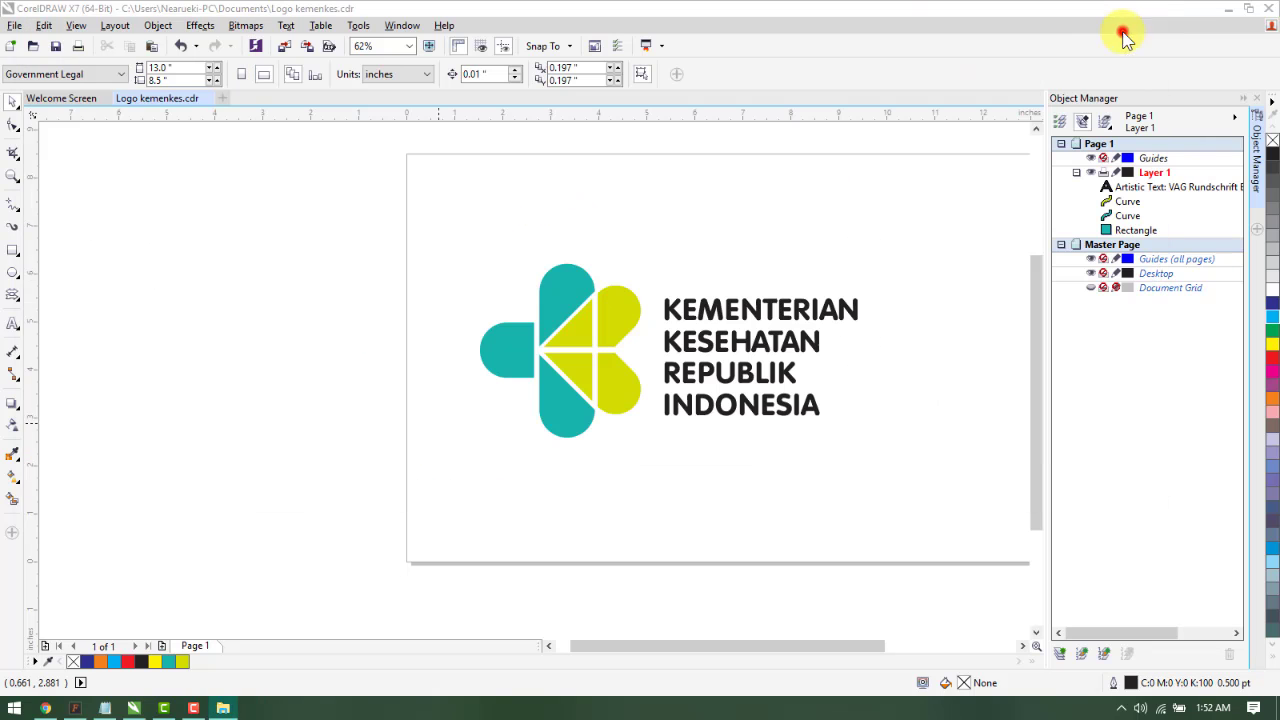
# Look up VAG Rundschrift BQ in the font choices for the logo's text, then deselect the text
pyautogui.click(377, 227)
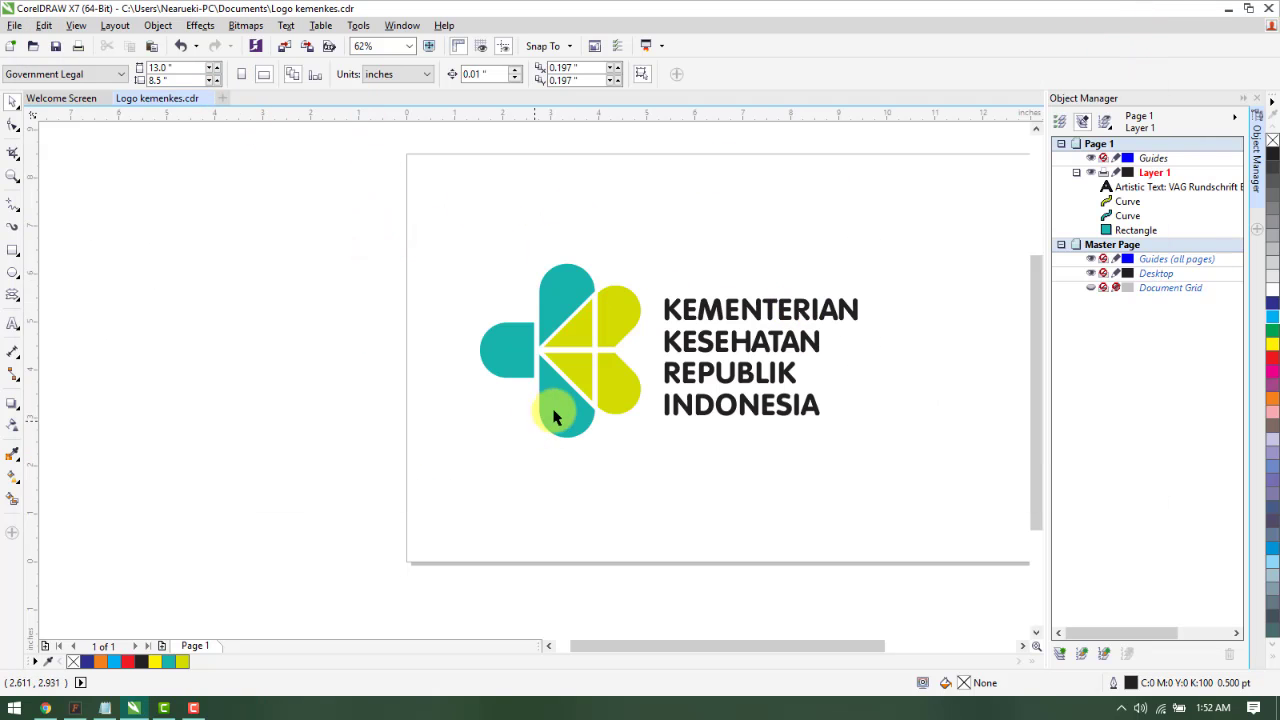
pyautogui.click(663, 405)
pyautogui.click(416, 77)
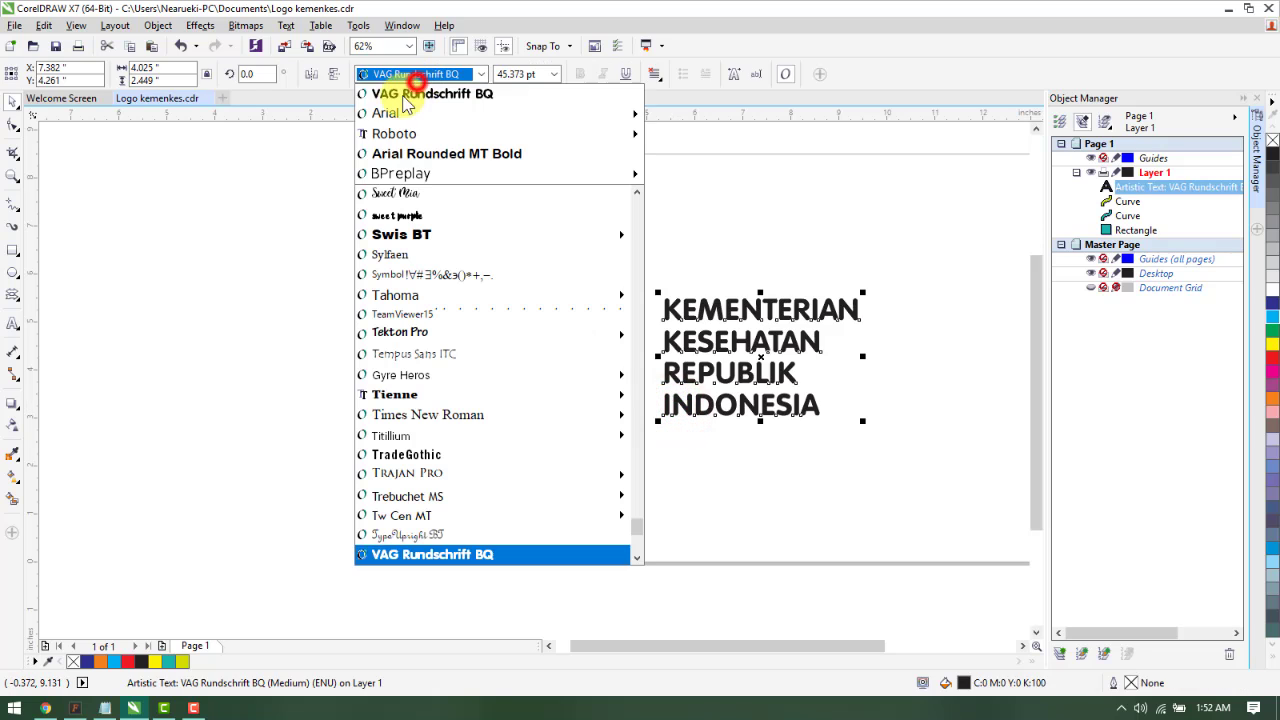
pyautogui.write('v')
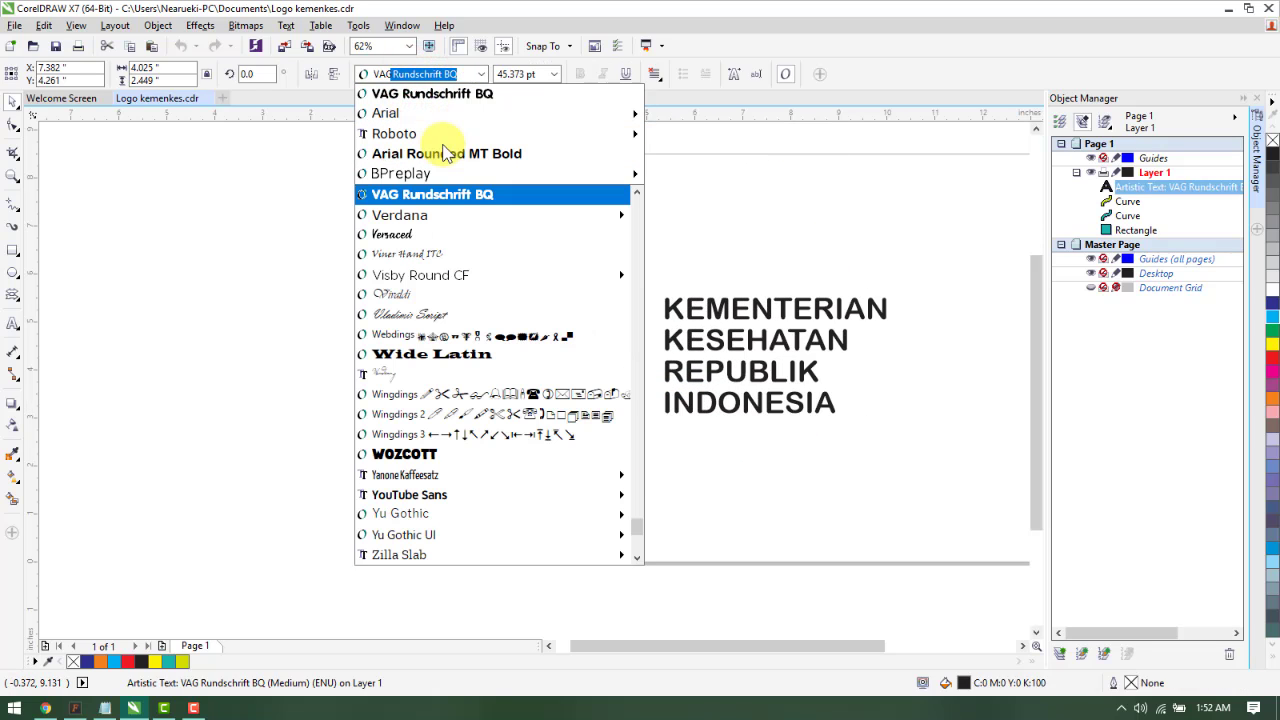
pyautogui.click(943, 406)
pyautogui.moveTo(943, 406); pyautogui.dragTo(855, 402)
pyautogui.scroll(-2, 760, 407)
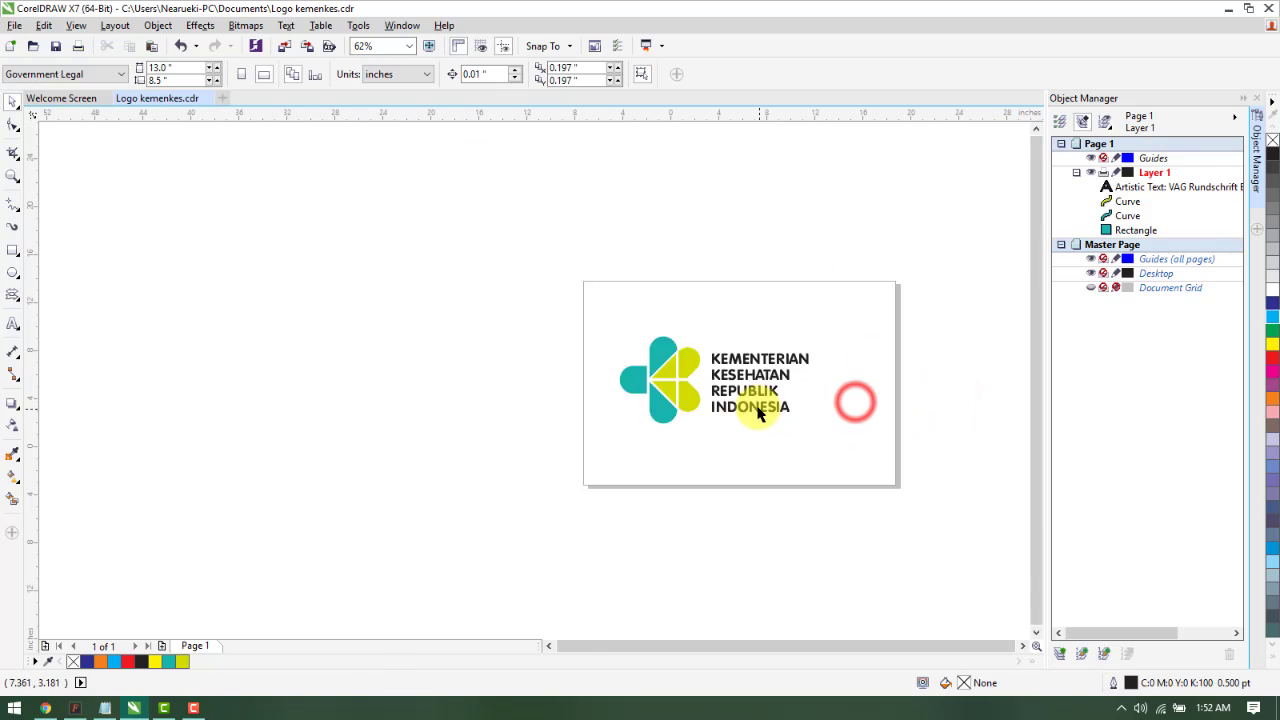
pyautogui.scroll(2, 790, 401)
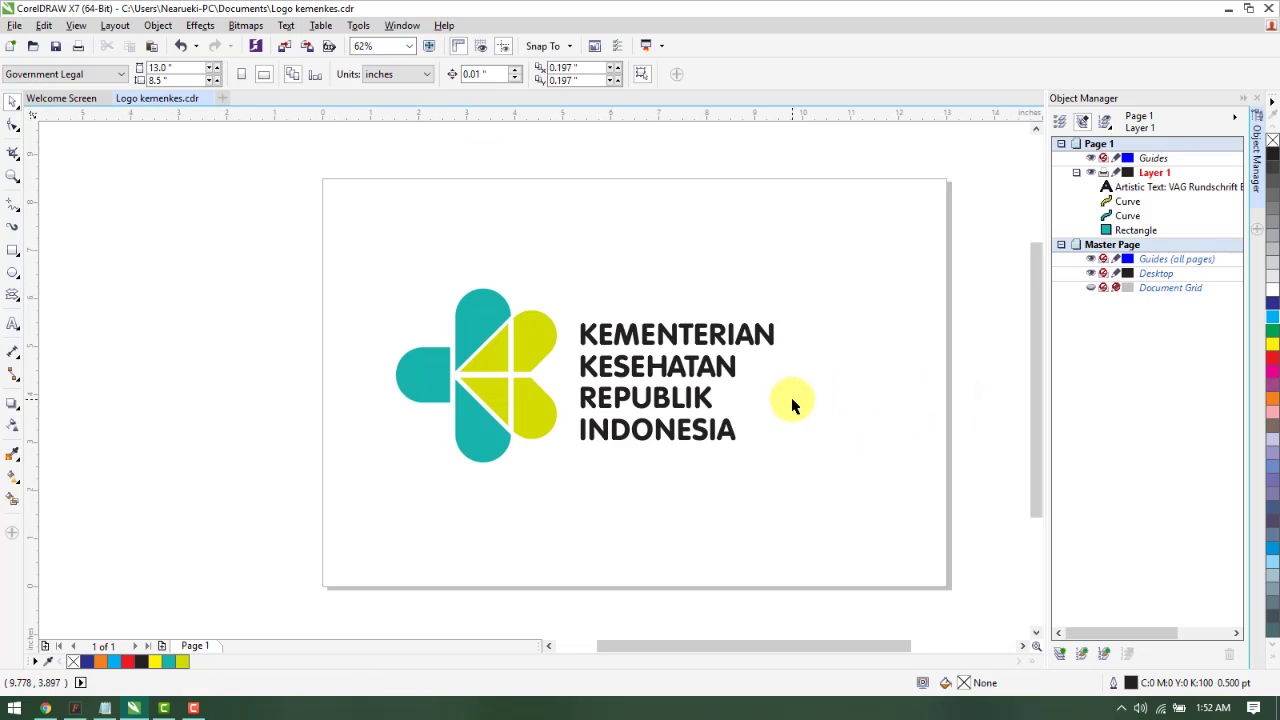